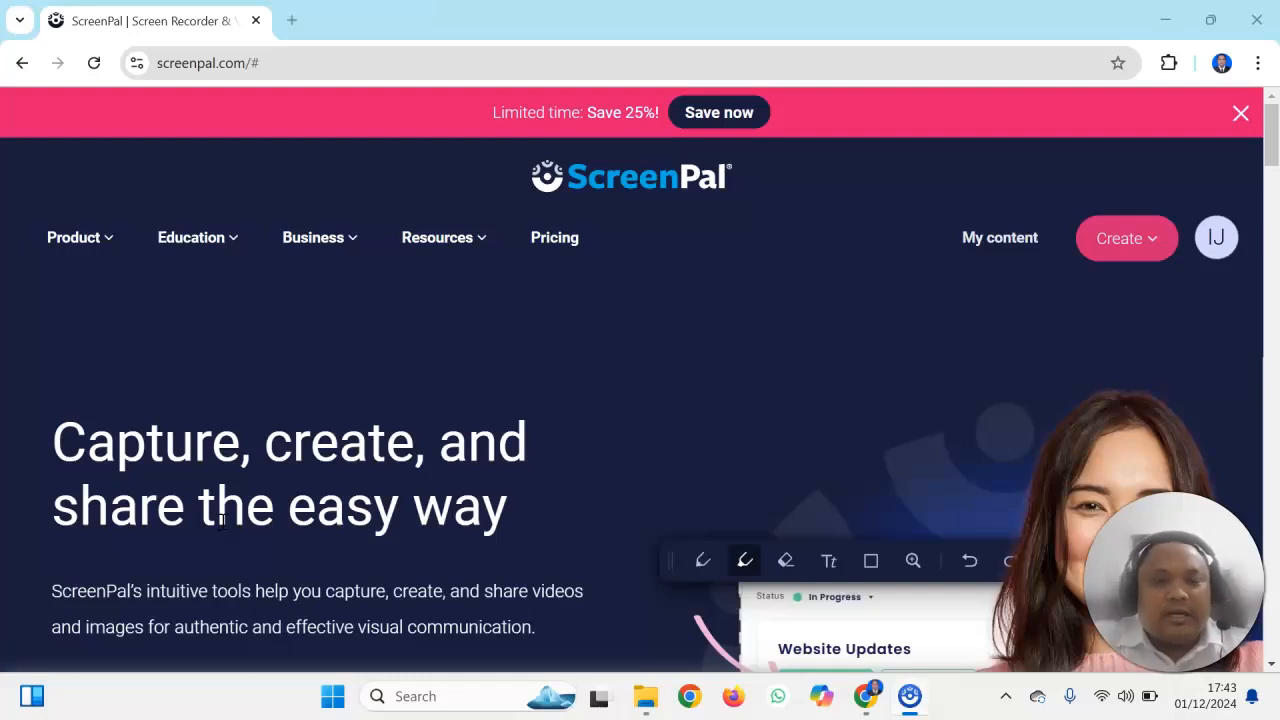
Open the SIAKAD site siakad.um.ac.id in a new browser tab
left_click(205, 63)
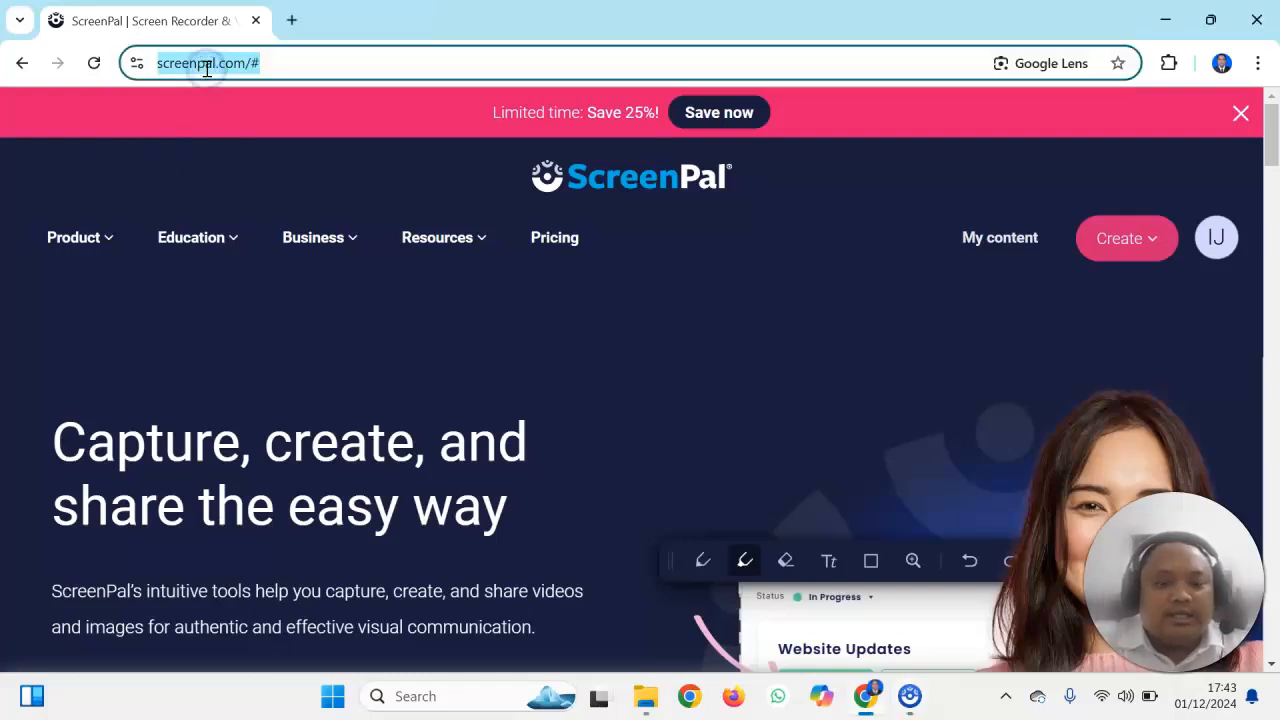
key("ctrl+t")
type("si")
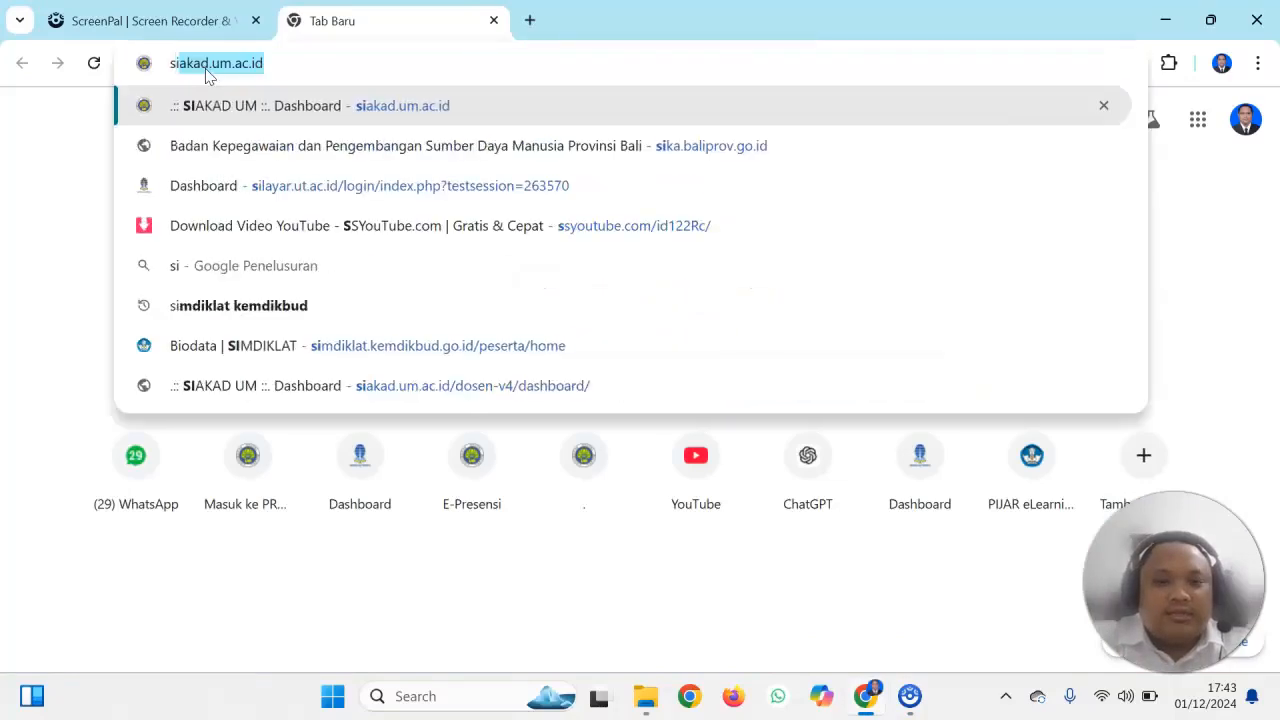
type("aka")
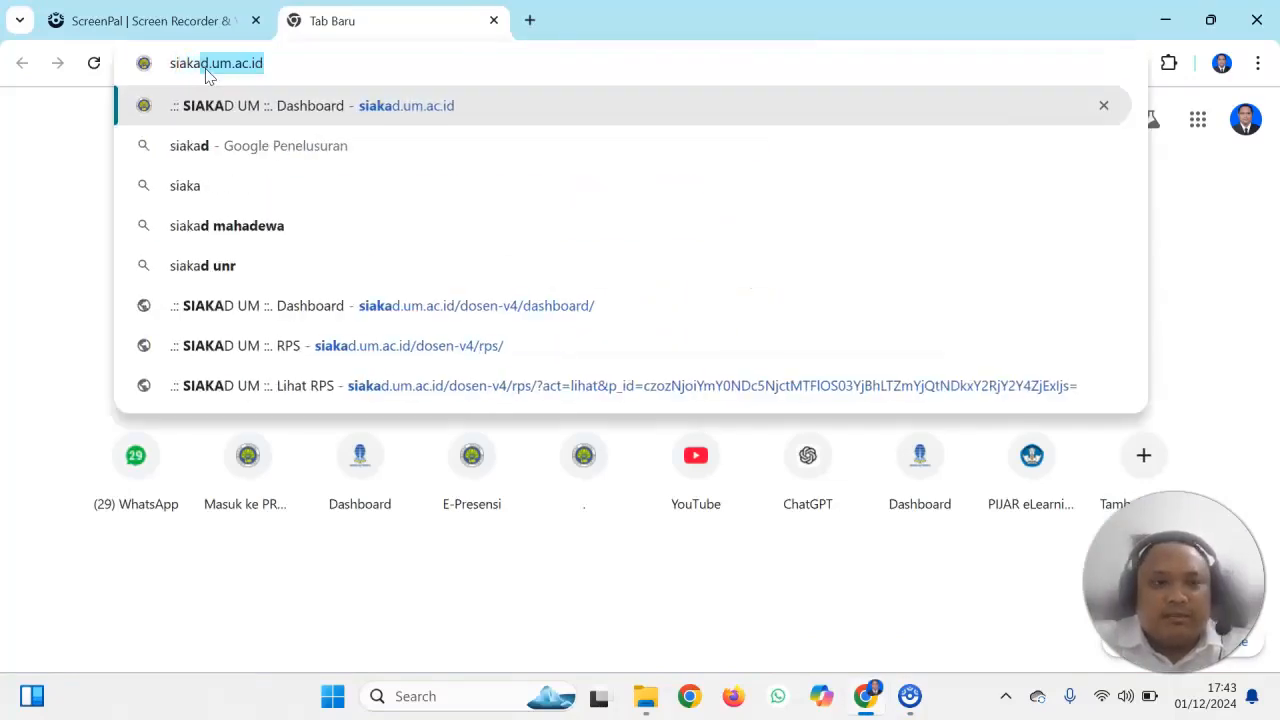
key("Return")
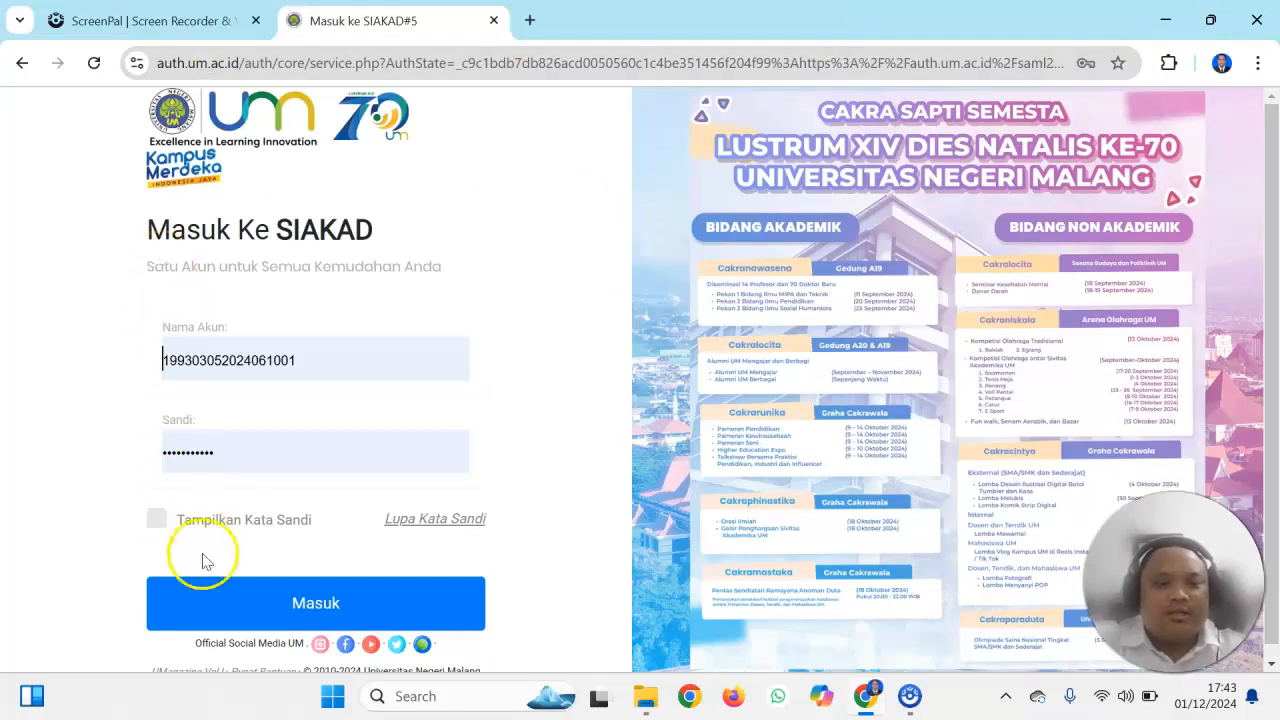
Sign in to SIAKAD with the prefilled account credentials and open the RPS course list
left_click(224, 626)
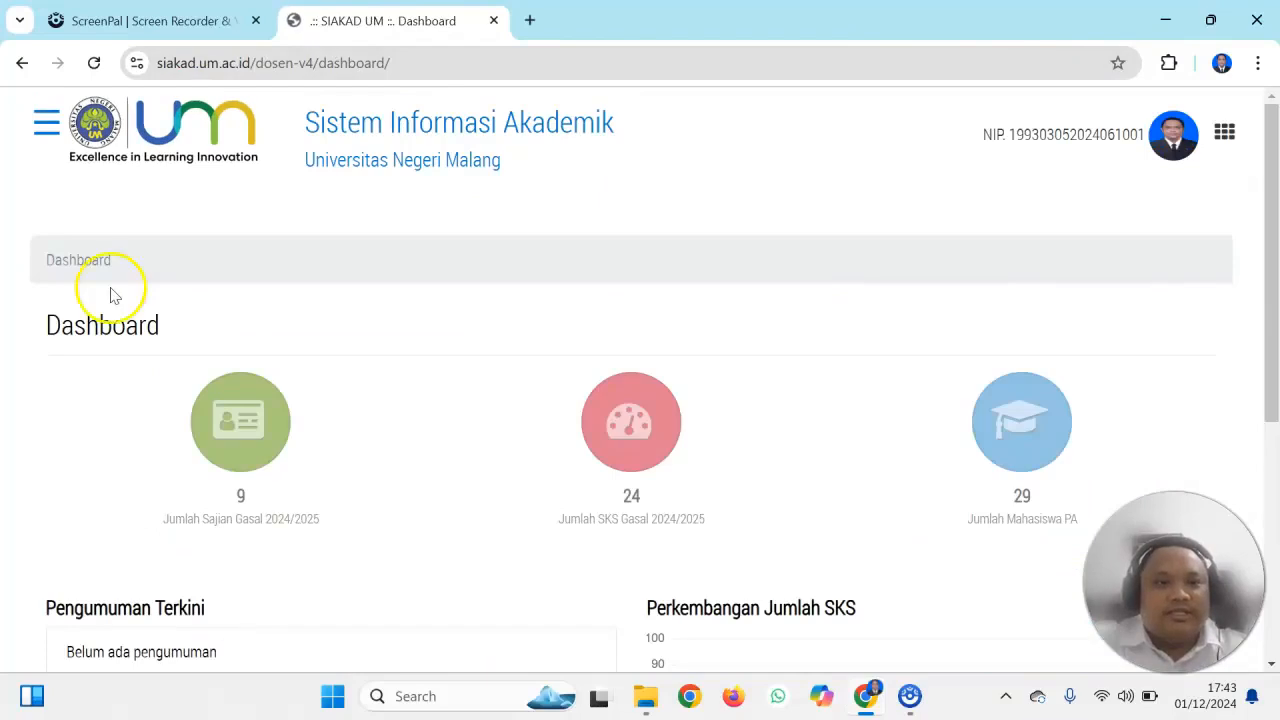
left_click(47, 128)
left_click(80, 212)
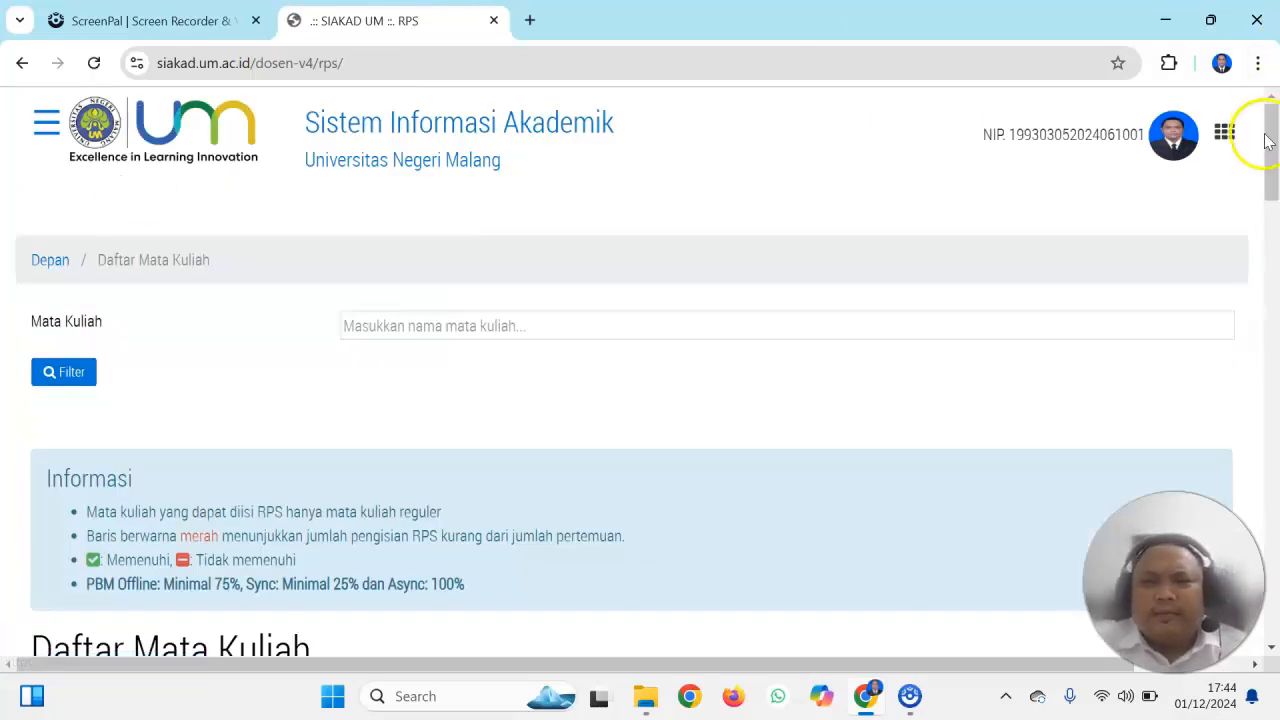
Examine the Daftar Mata Kuliah table, checking each course's RPS count, CPMK, PBM, assessment, completeness and validation columns
left_click_drag(1270, 140, 1272, 497)
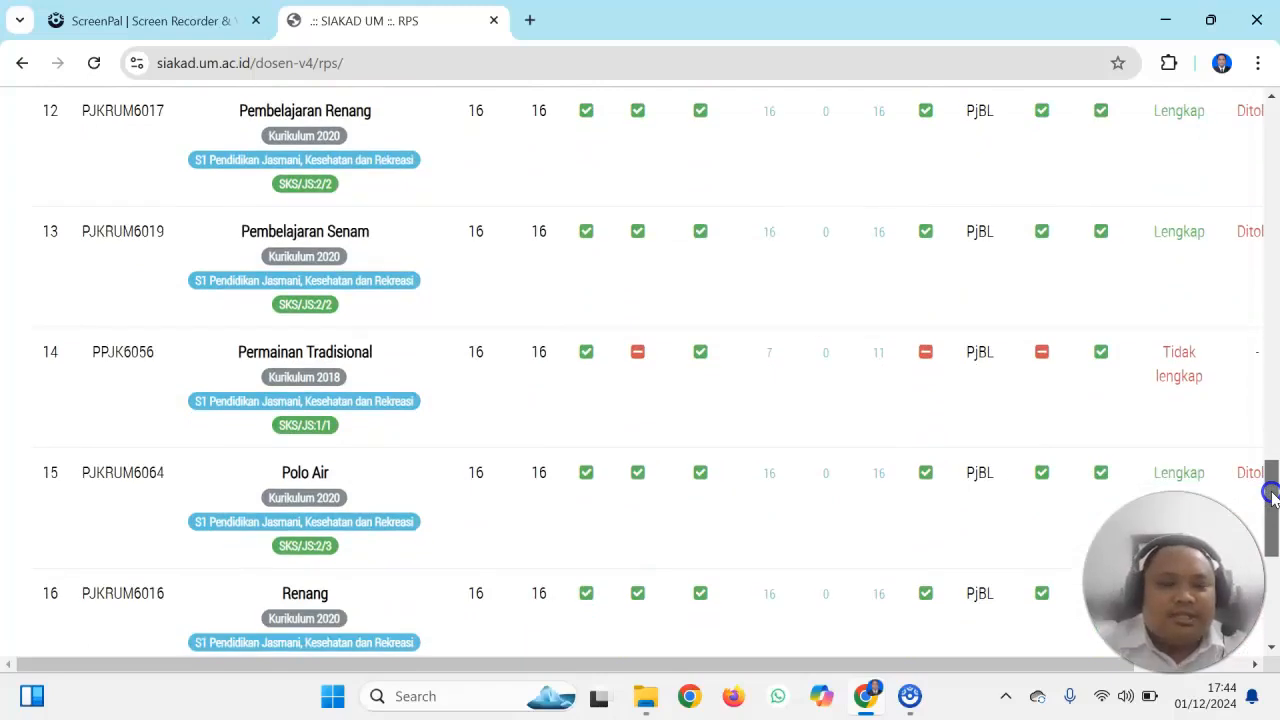
left_click_drag(1272, 497, 1272, 497)
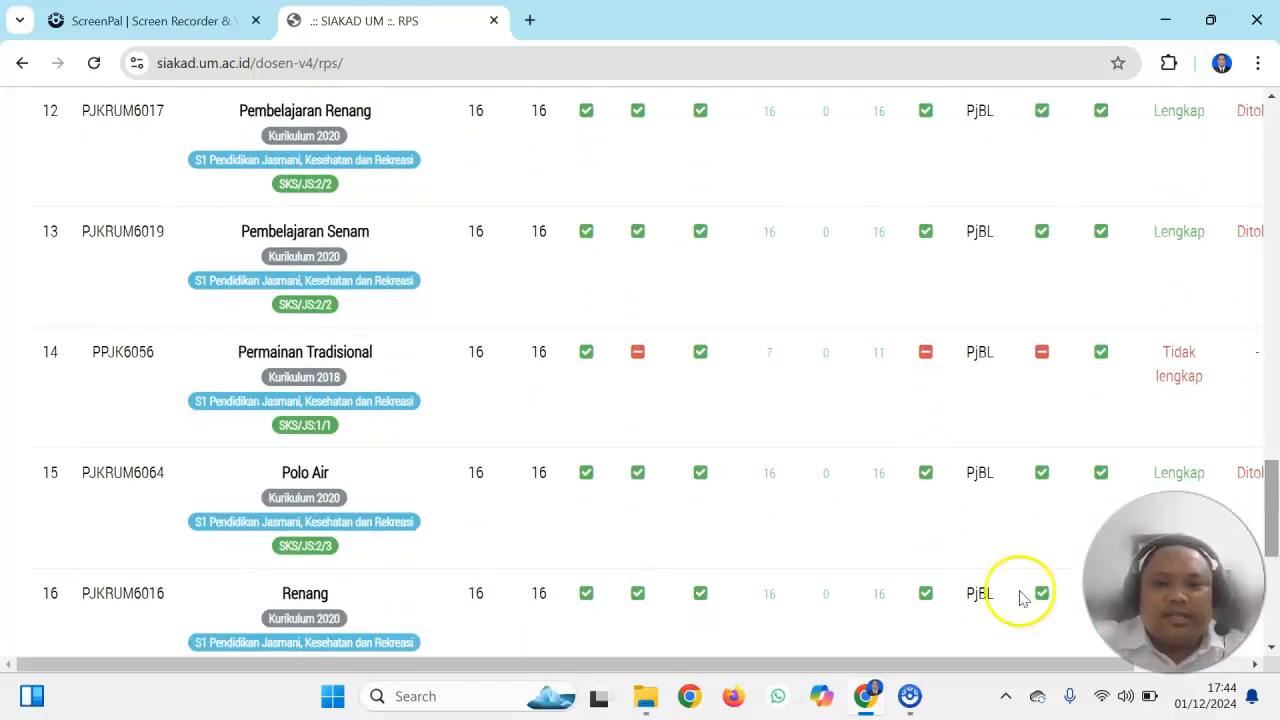
left_click_drag(946, 663, 952, 664)
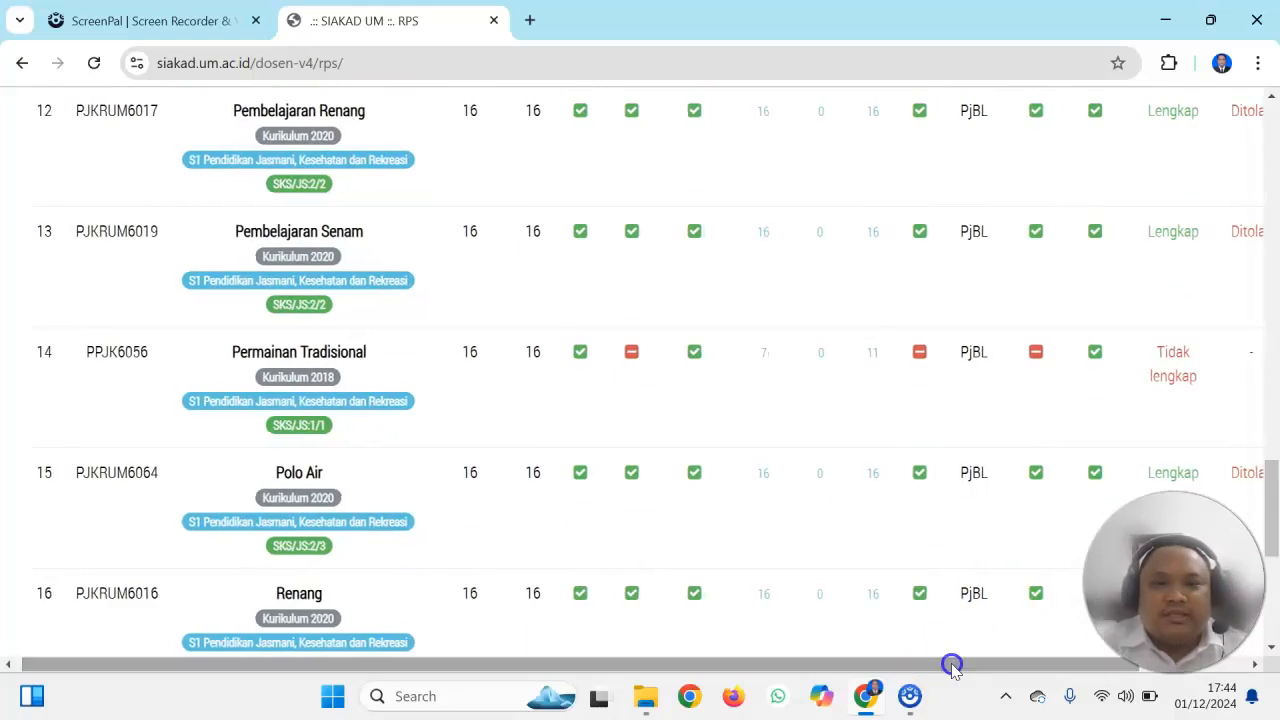
left_click_drag(1268, 531, 1253, 390)
left_click(901, 671)
left_click_drag(901, 671, 743, 672)
left_click_drag(1271, 363, 1272, 218)
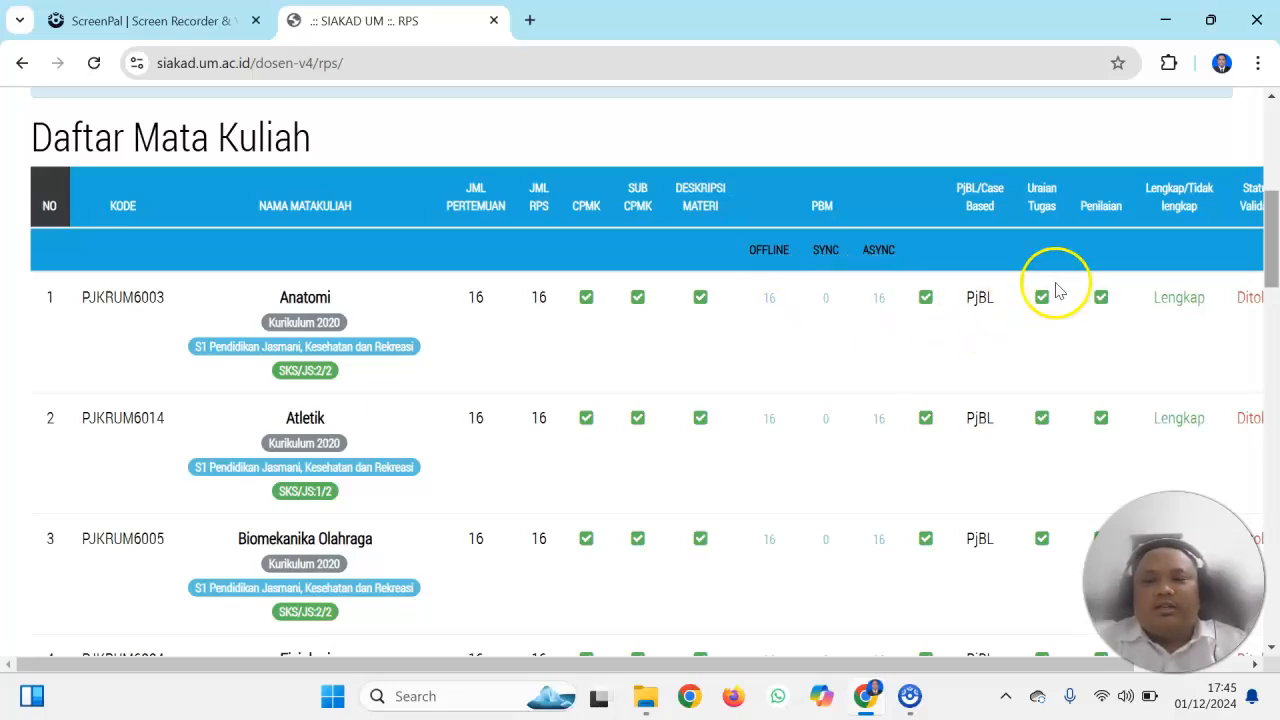
left_click_drag(1272, 240, 1246, 253)
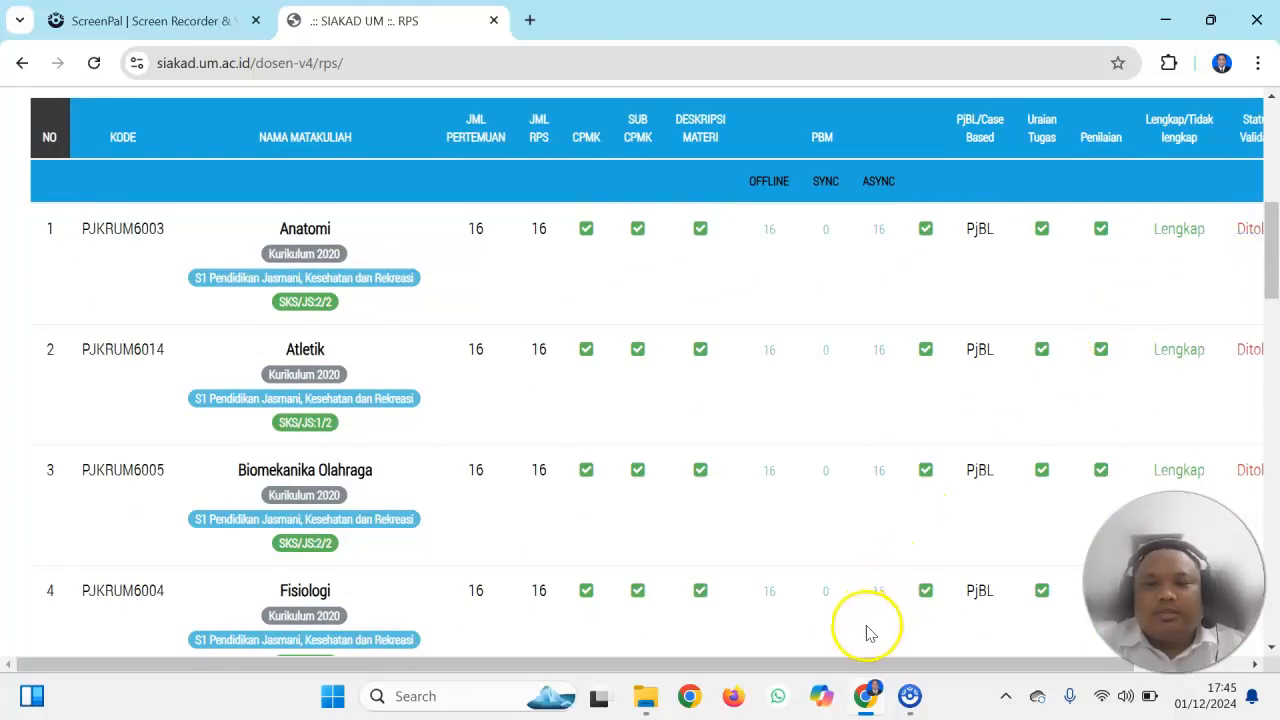
mouse_move(852, 665)
left_mouse_down()
mouse_move(957, 657)
mouse_move(834, 666)
left_mouse_up()
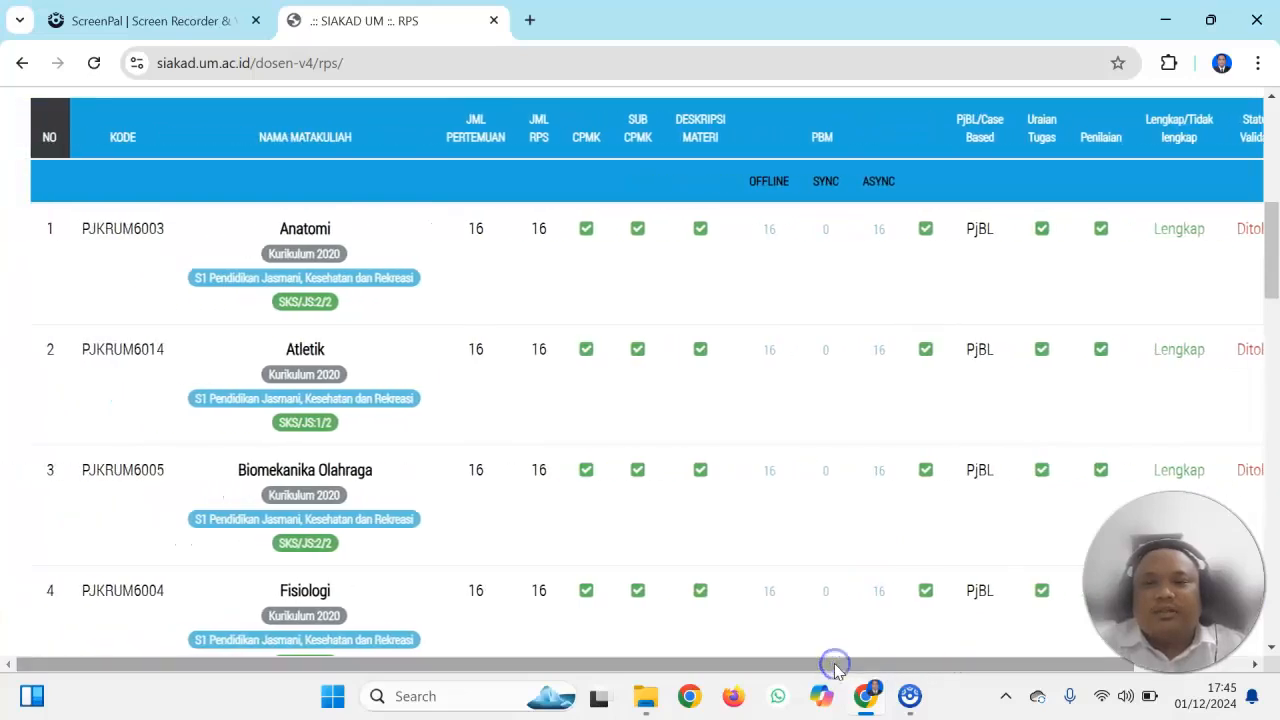
left_click_drag(1272, 262, 1273, 305)
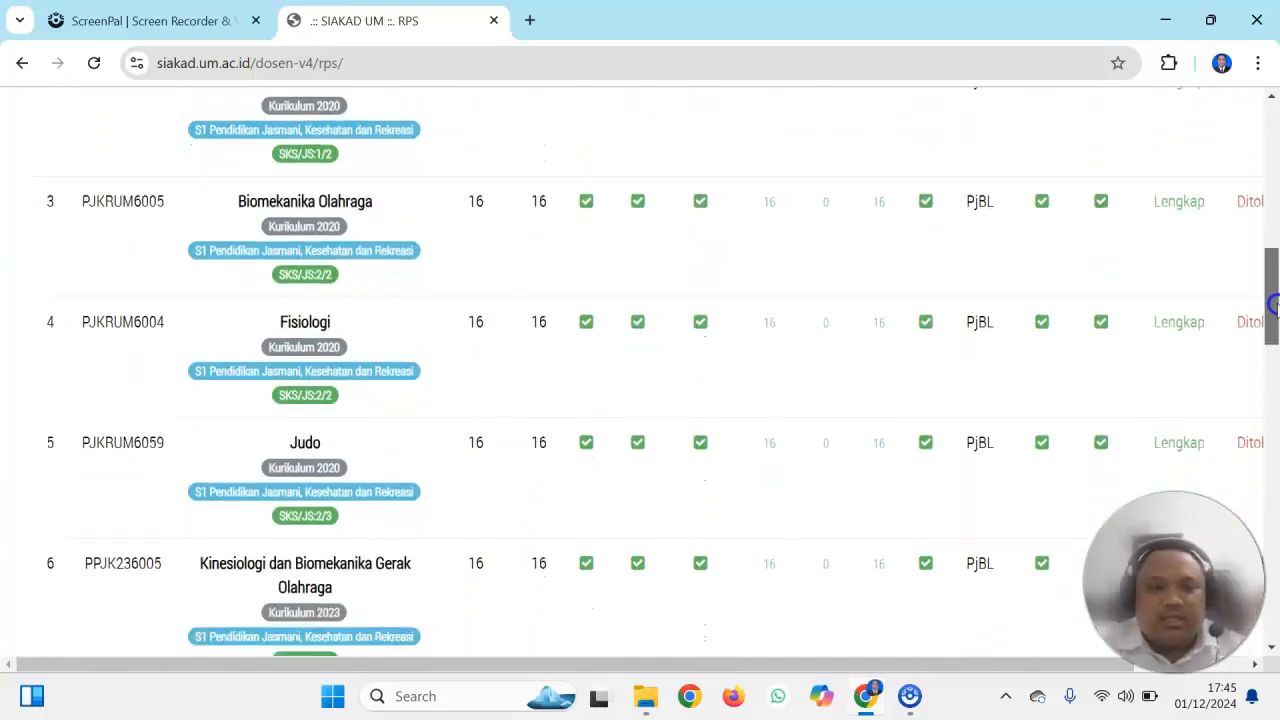
left_click_drag(1273, 305, 1274, 340)
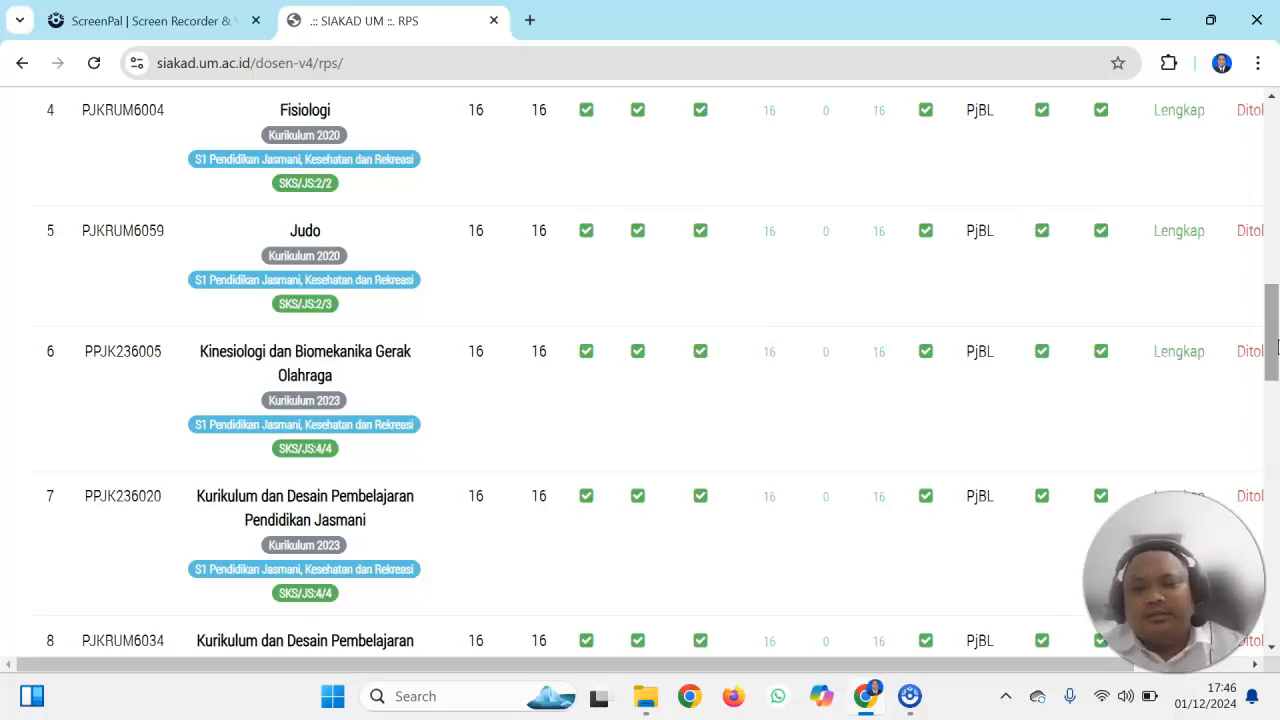
left_click_drag(1270, 354, 1266, 280)
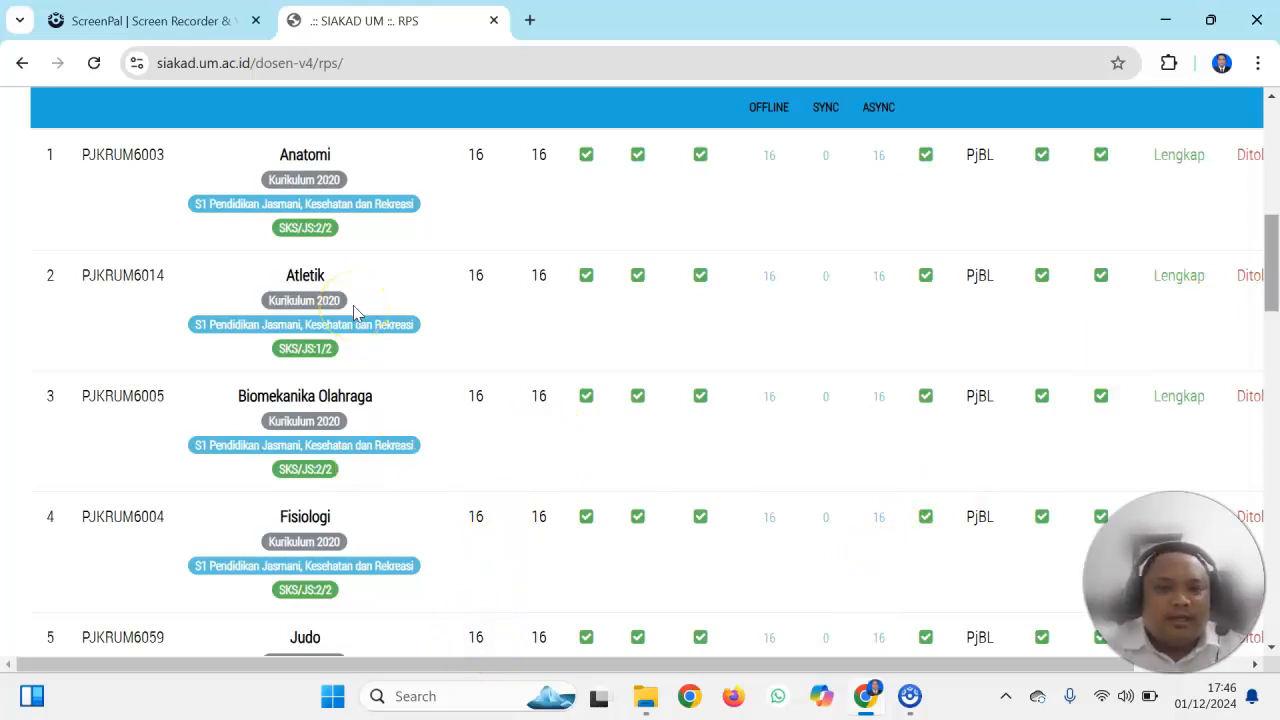
left_click_drag(1272, 255, 1274, 340)
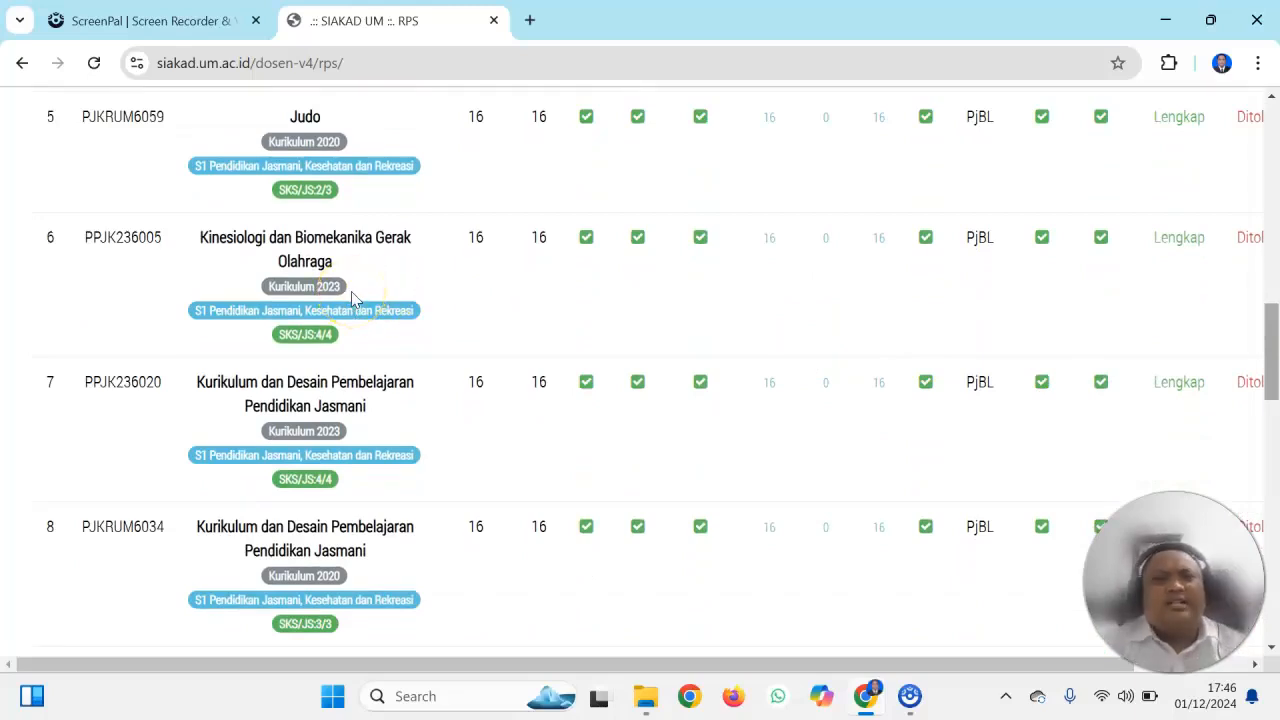
left_click_drag(1273, 335, 1274, 483)
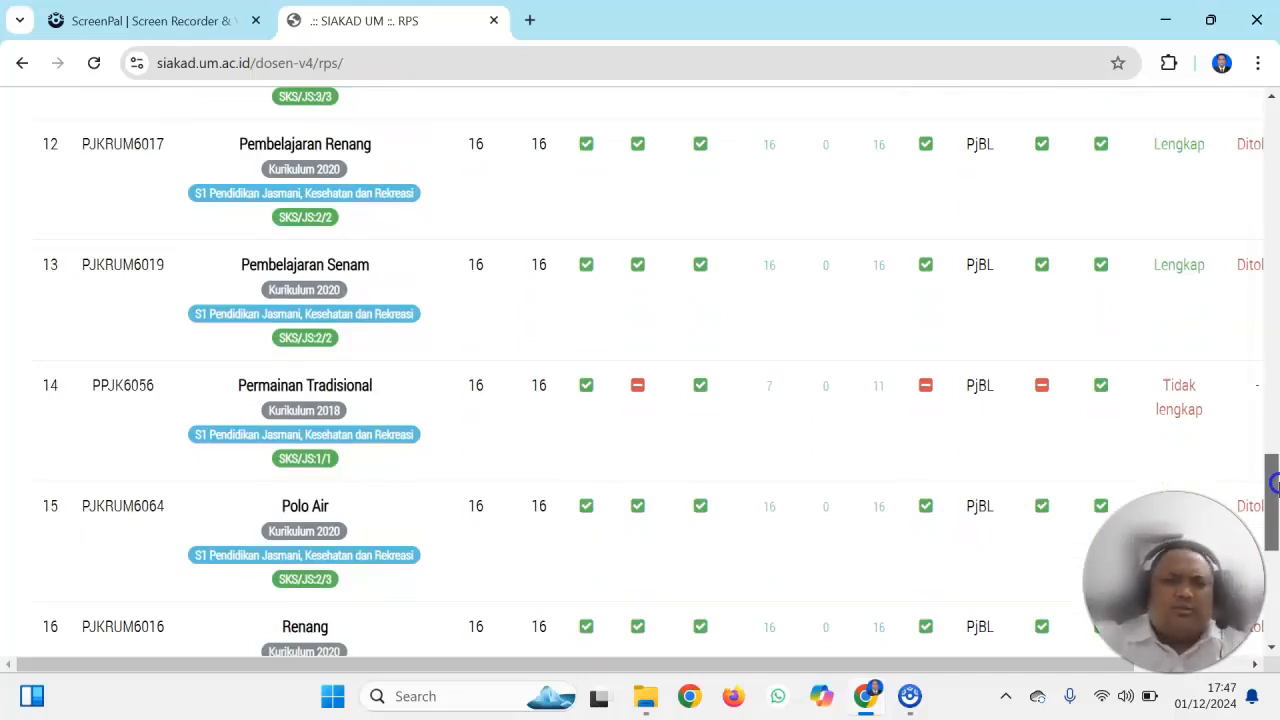
left_click_drag(1274, 483, 1260, 262)
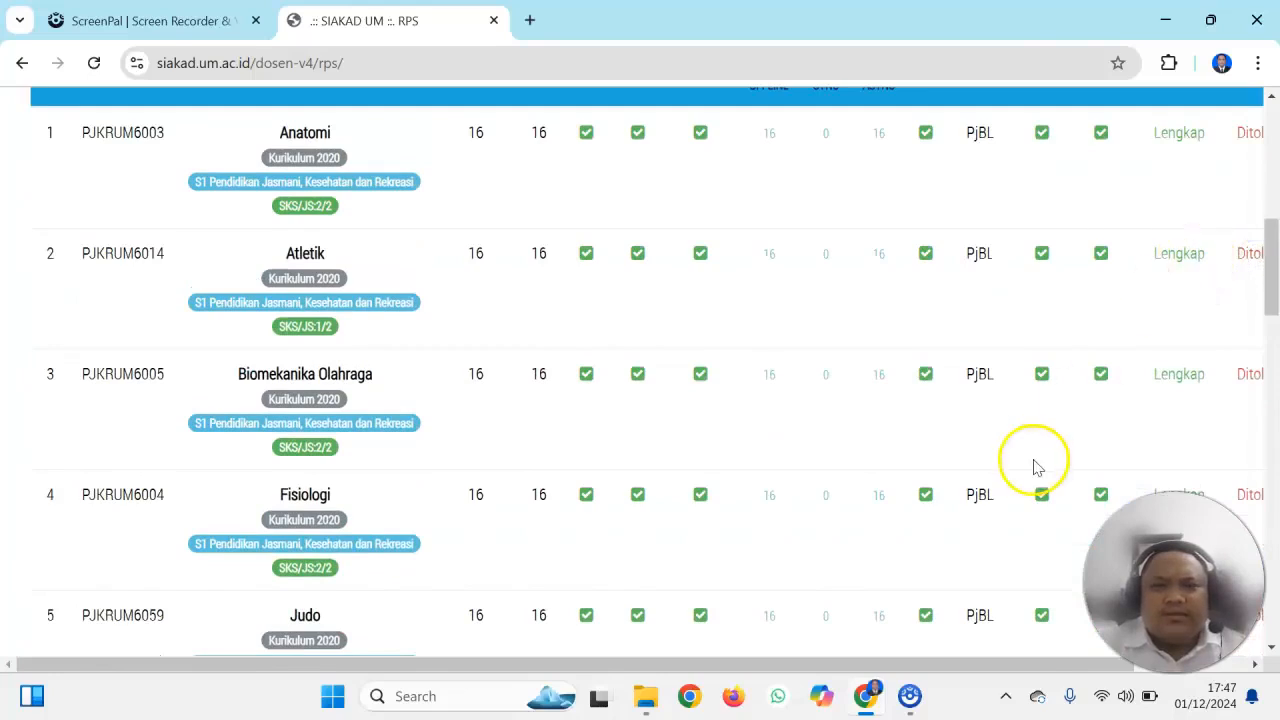
Open the RPS of the Atletik course (PJKRUM6014) from its row in the course list
left_click_drag(886, 664, 1043, 656)
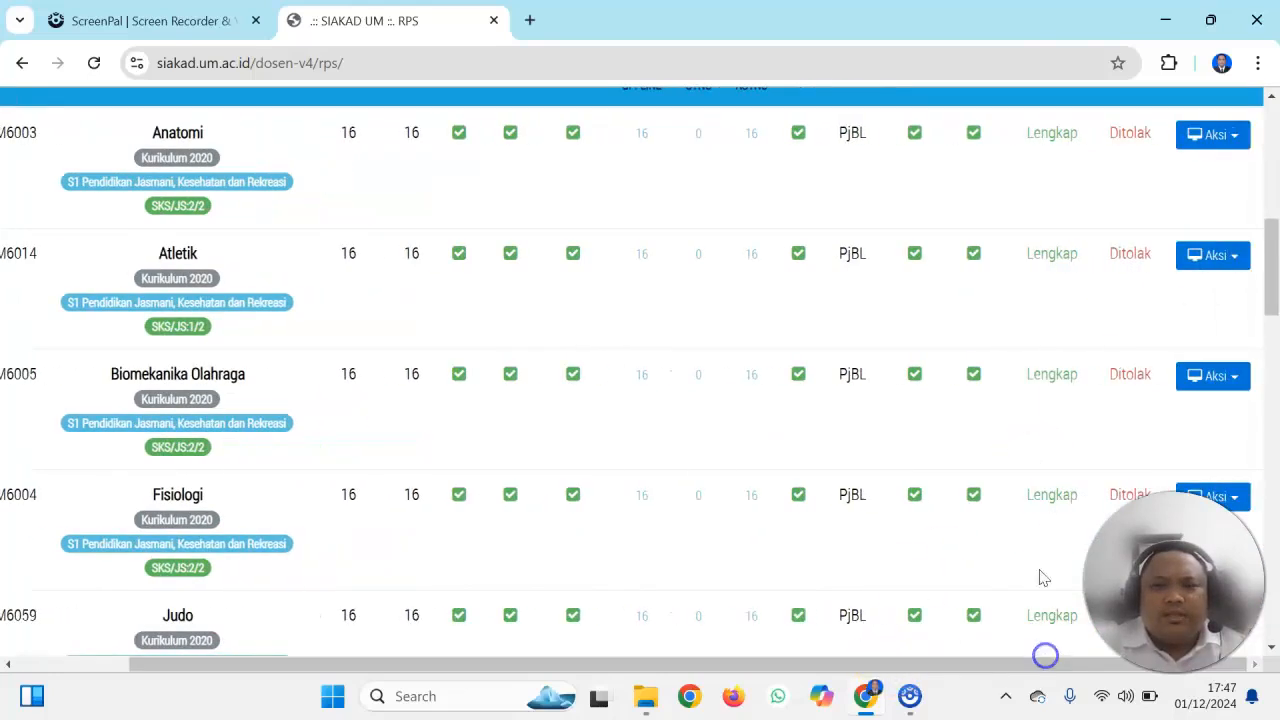
left_click(1200, 257)
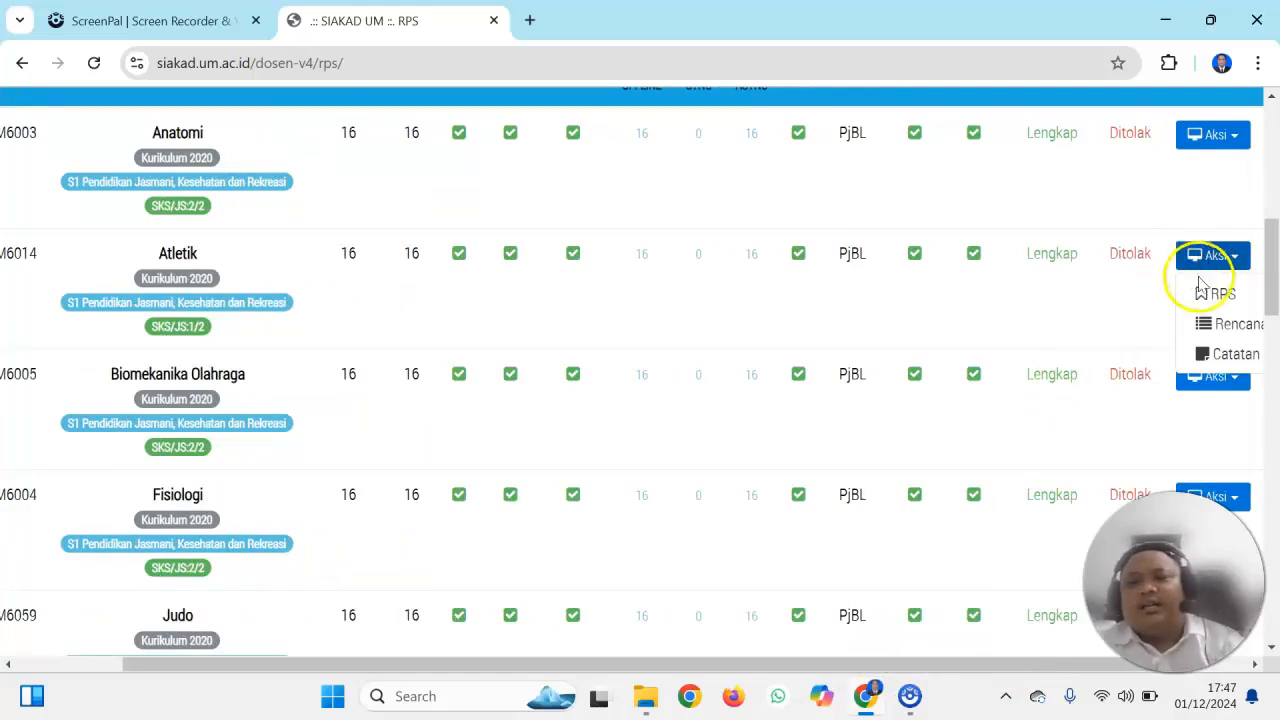
left_click(1203, 293)
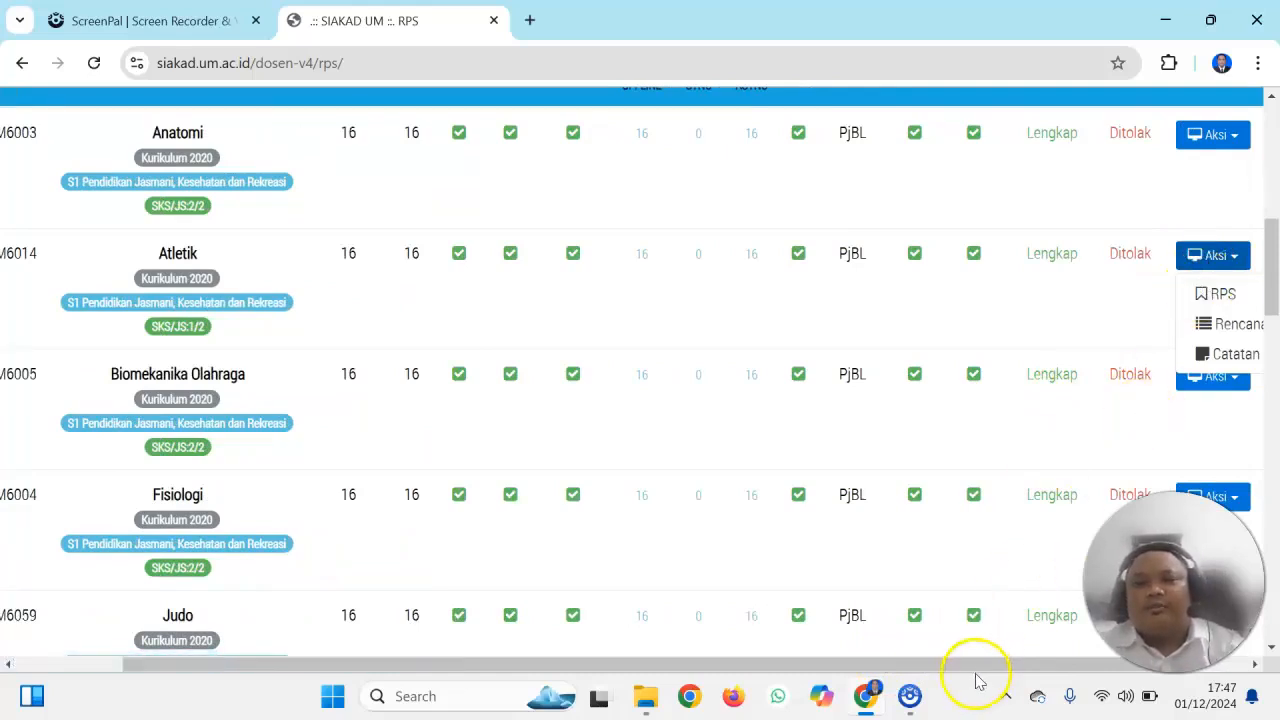
left_click_drag(978, 670, 1049, 660)
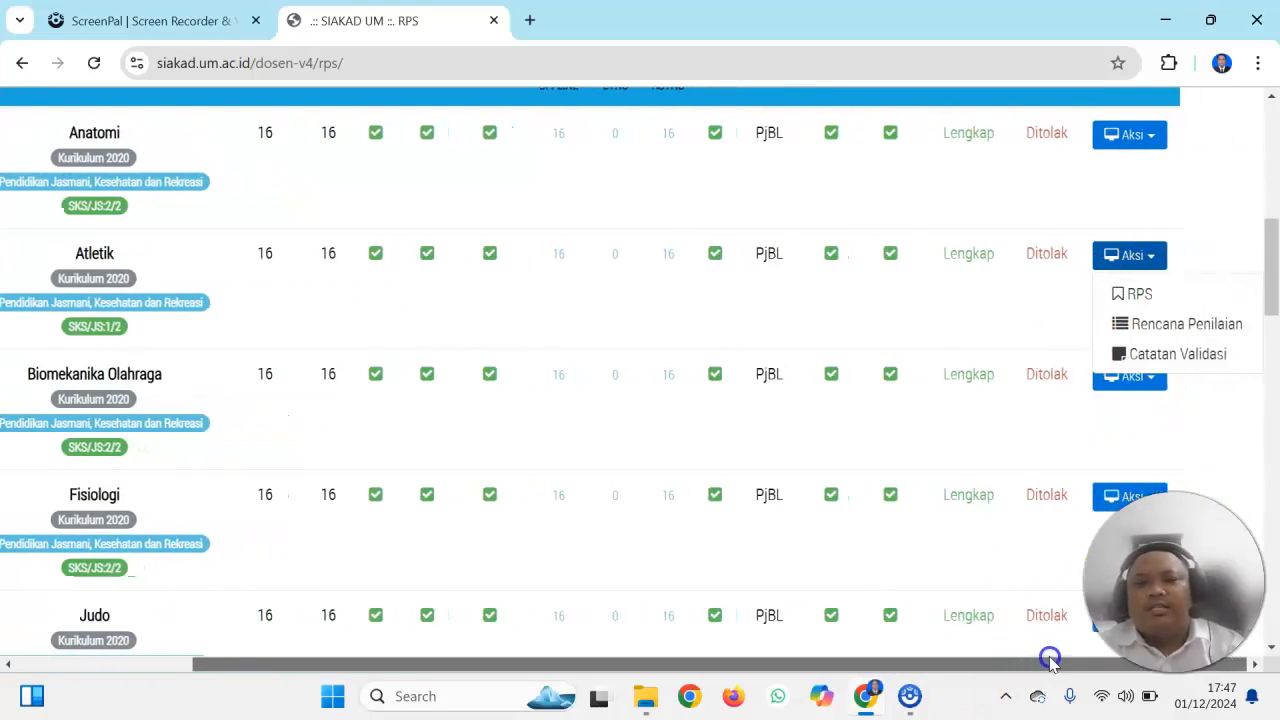
left_click(1130, 295)
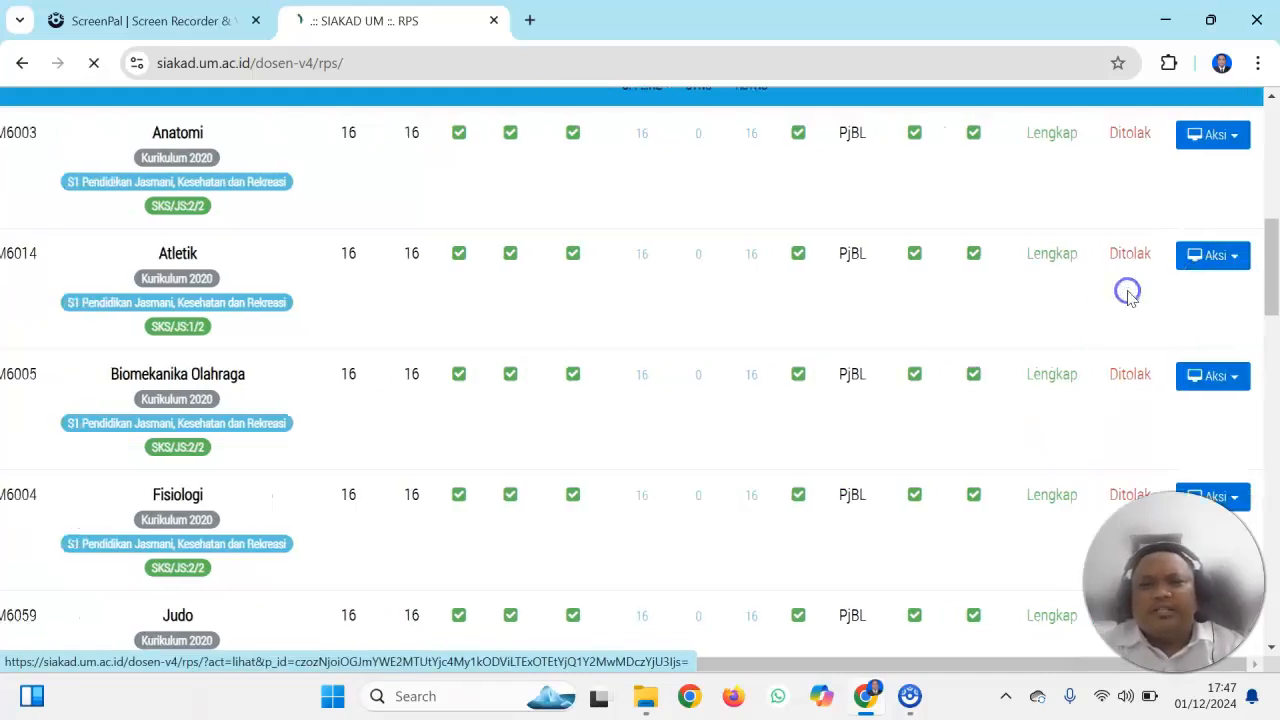
Examine the Atletik RPS meeting table, reading the CPMK, Sub CPMK, Tugas Mandiri, Tugas Praktik, Offline and Online columns
left_click_drag(1275, 150, 1275, 178)
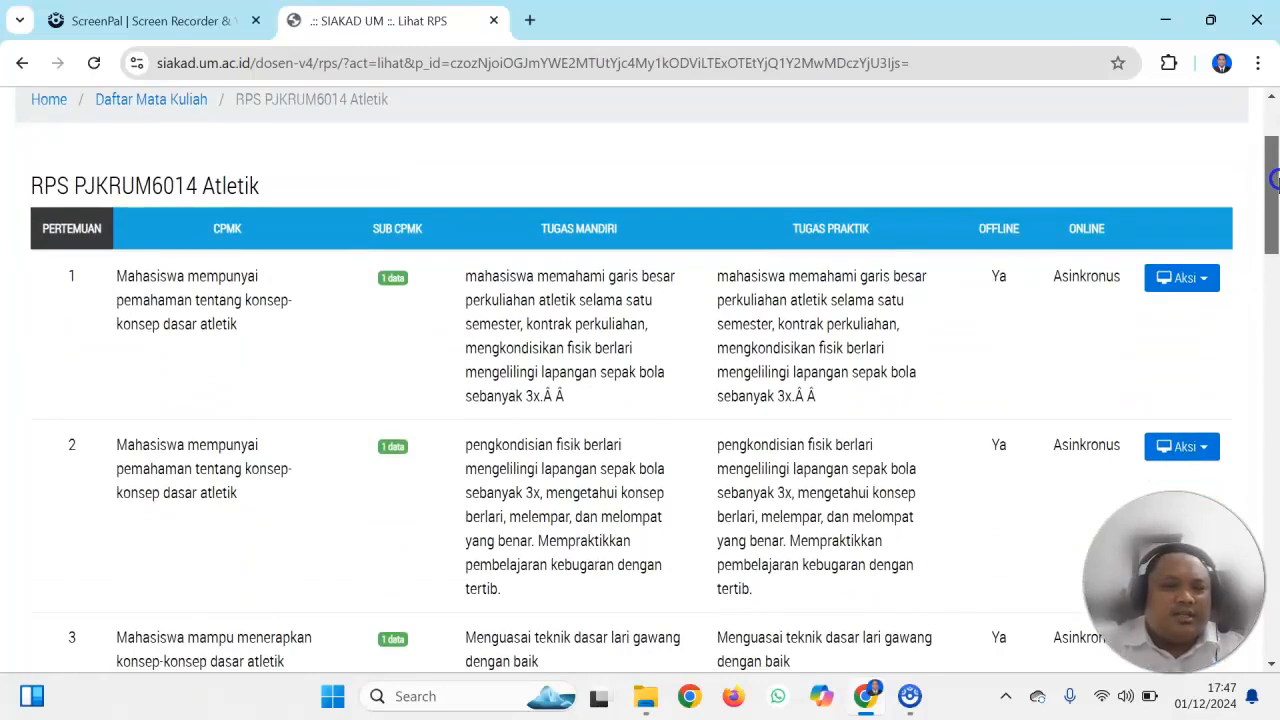
mouse_move(1275, 178)
left_mouse_down()
mouse_move(1267, 565)
mouse_move(1263, 180)
left_mouse_up()
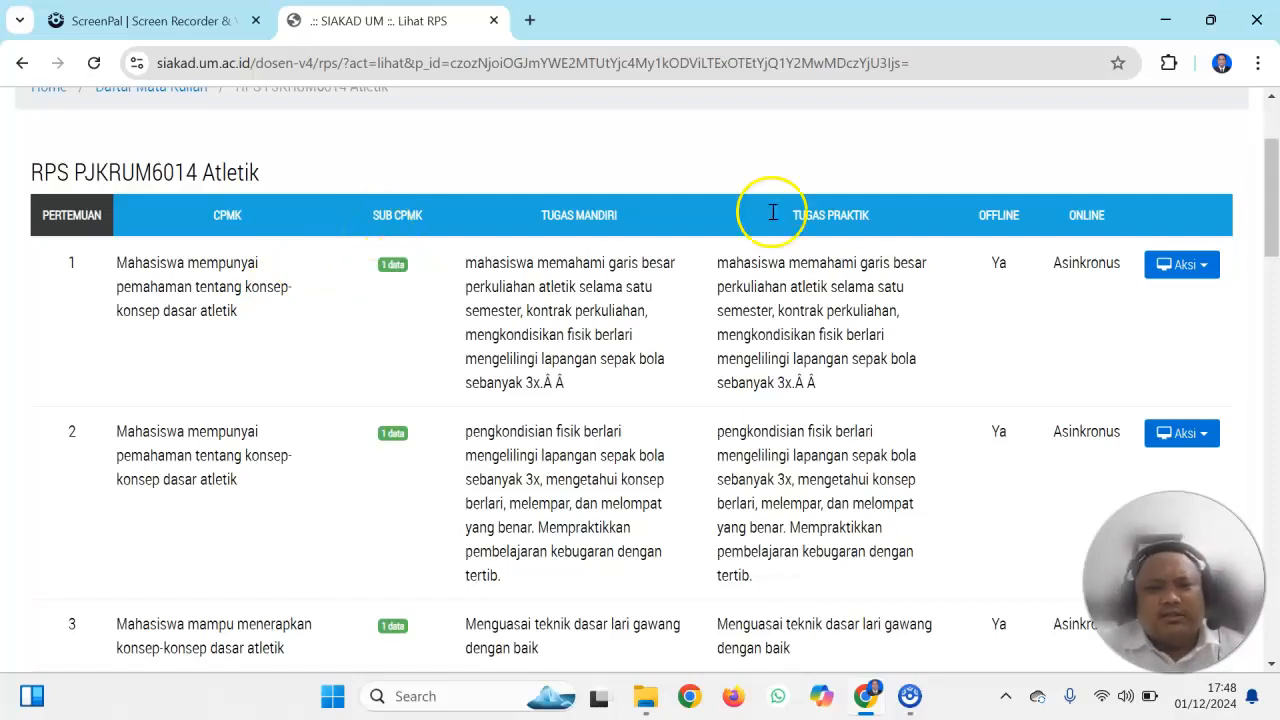
mouse_move(1266, 155)
left_mouse_down()
mouse_move(1273, 544)
mouse_move(1272, 155)
left_mouse_up()
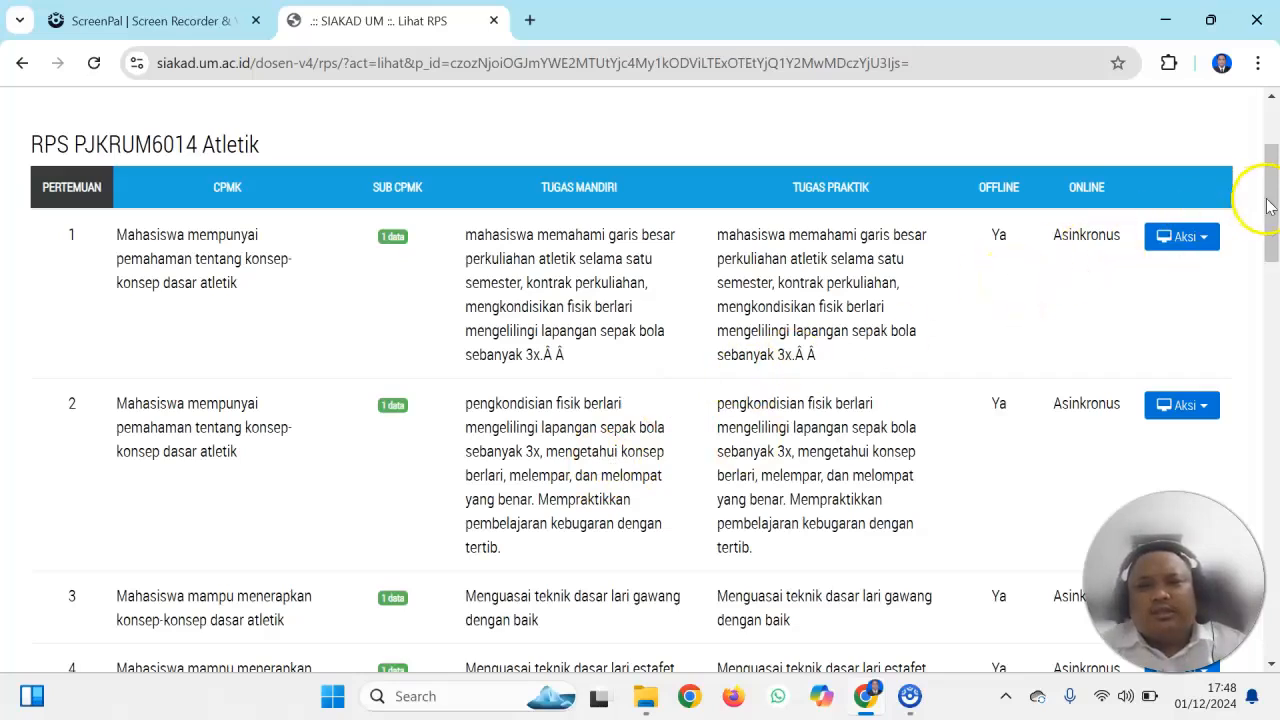
left_click_drag(1270, 203, 1270, 213)
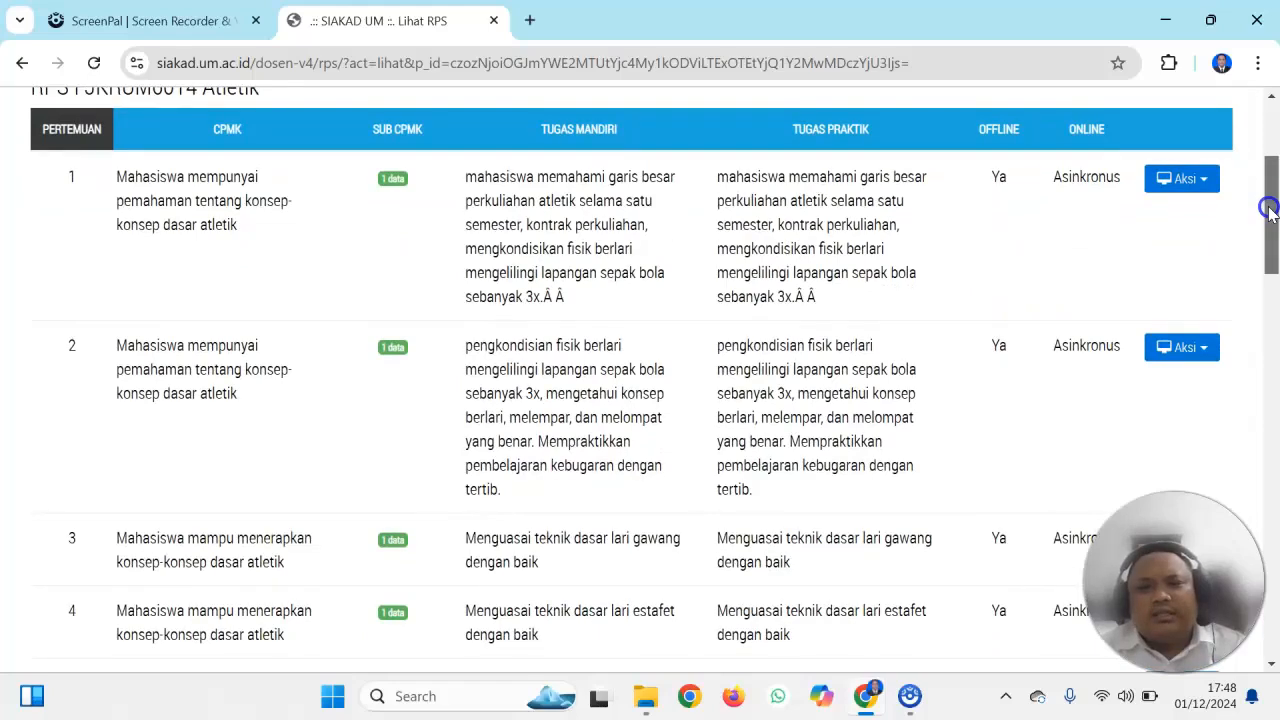
left_click_drag(1270, 213, 1278, 88)
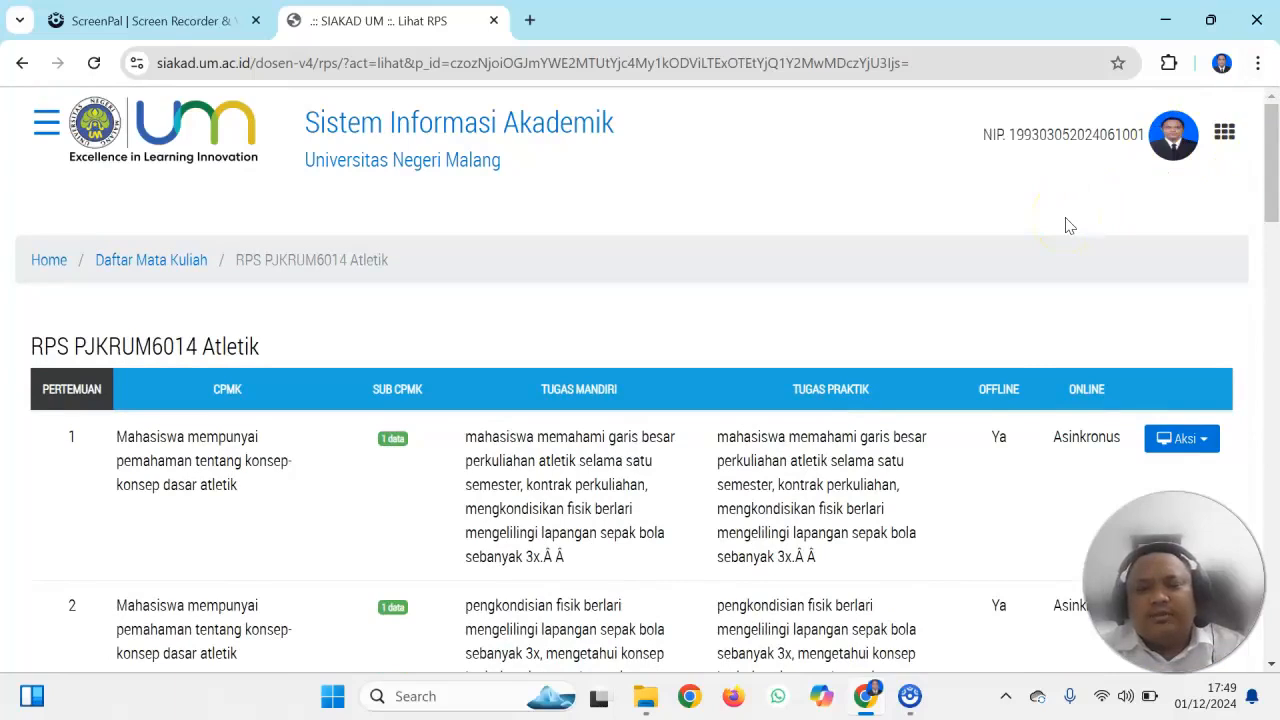
scroll(1068, 225, "down", 2)
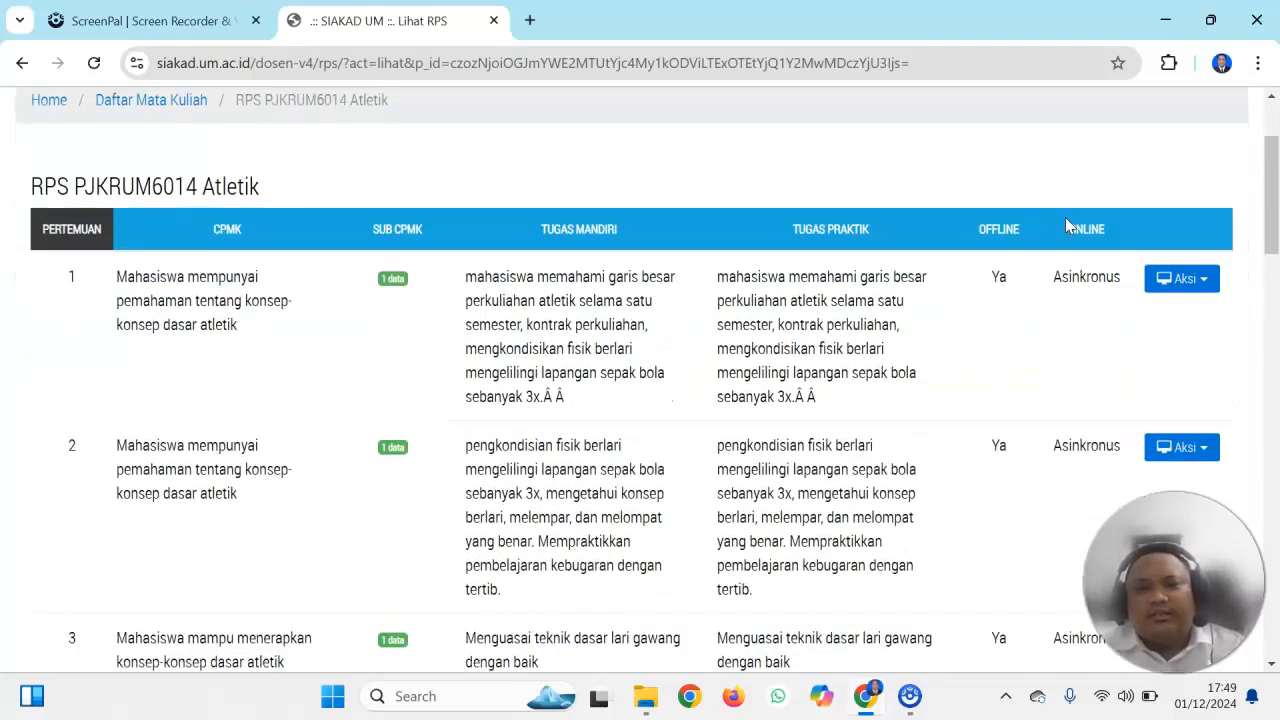
scroll(1068, 226, "up", 2)
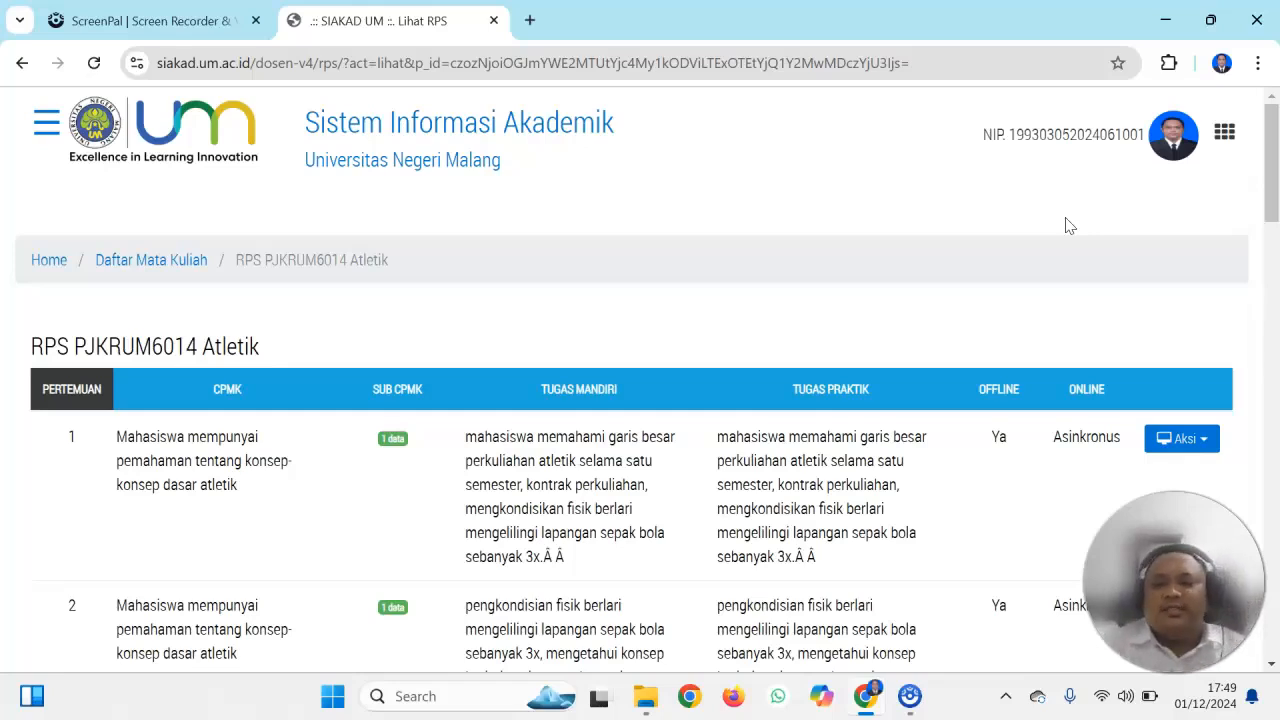
scroll(1065, 225, "down", 3)
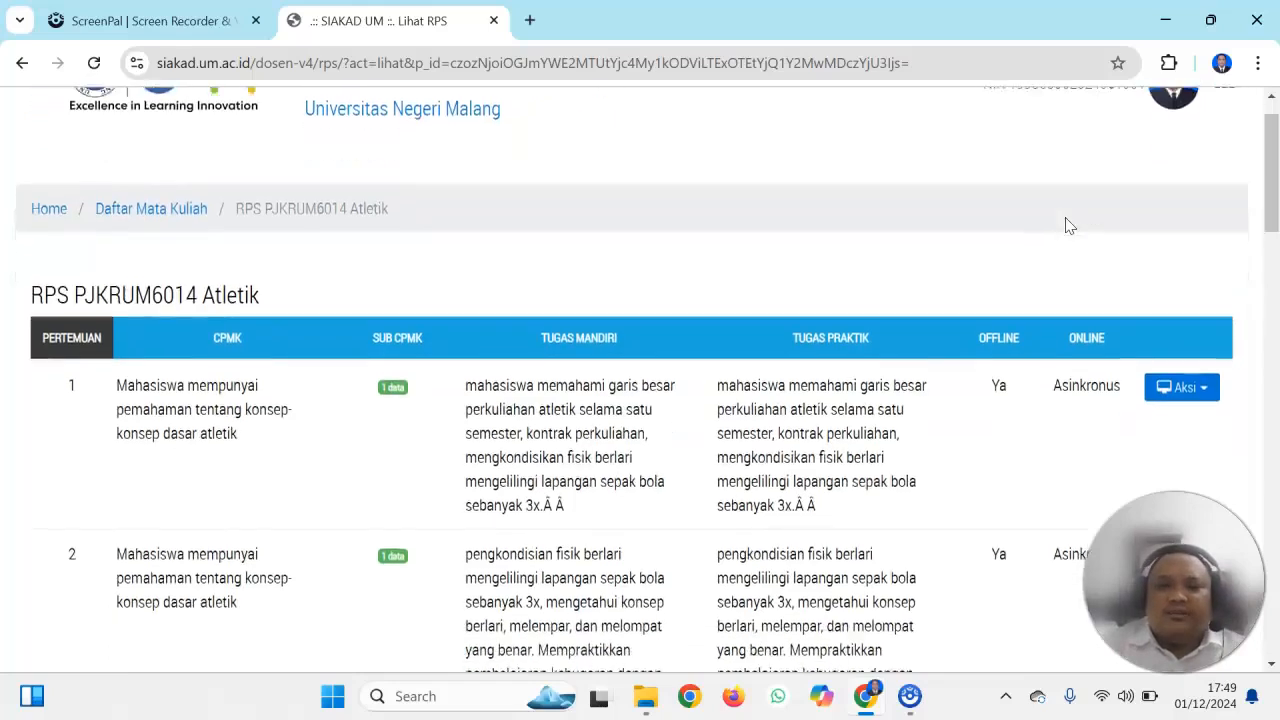
scroll(1065, 225, "down", 1)
scroll(1065, 225, "up", 2)
scroll(1065, 225, "down", 1)
scroll(1065, 225, "up", 1)
scroll(1065, 225, "down", 1)
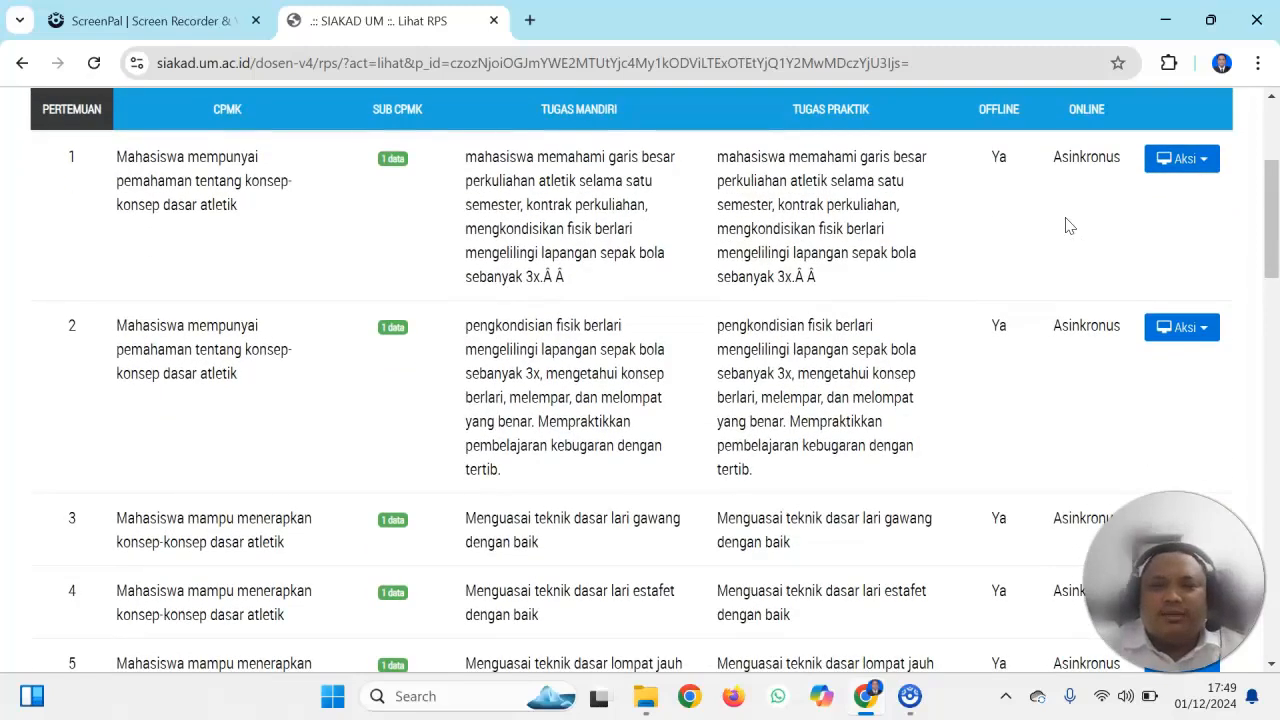
View the RPS details of meeting 1, reading from the CPMK and Bahan Pustaka down to the Rencana Tugas section
left_click(1176, 163)
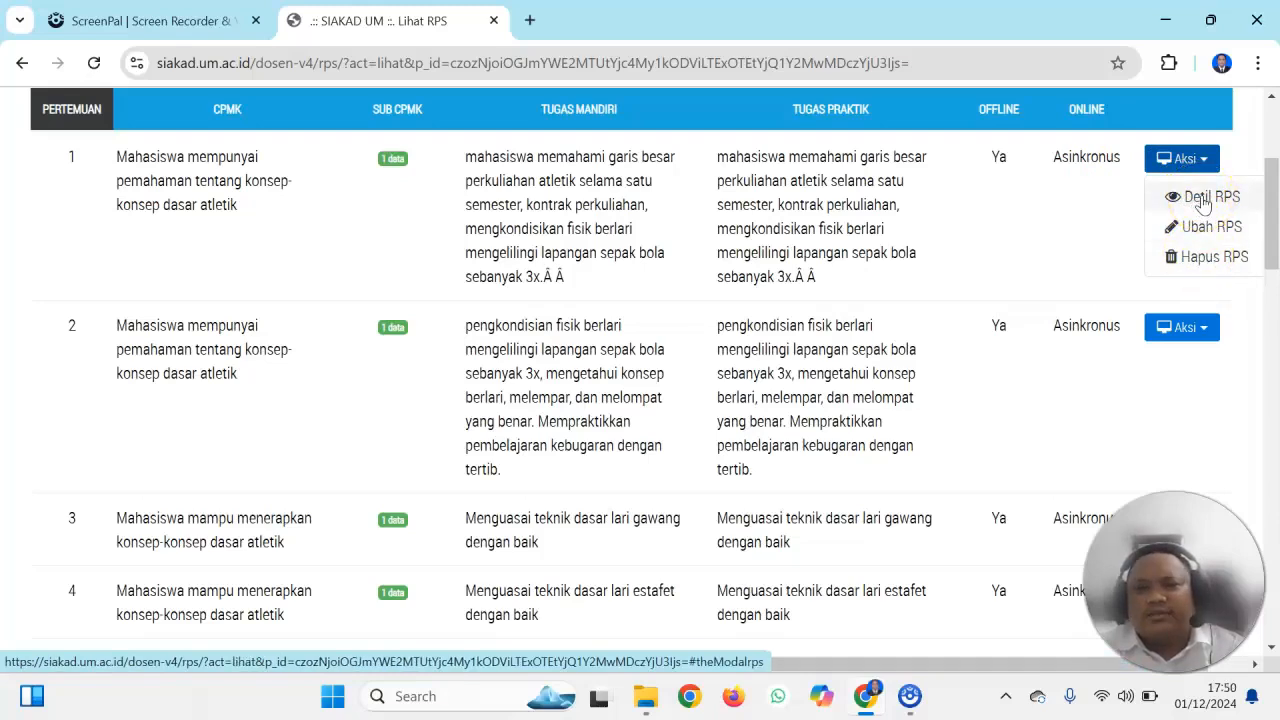
left_click(1204, 200)
left_click_drag(1268, 200, 1270, 333)
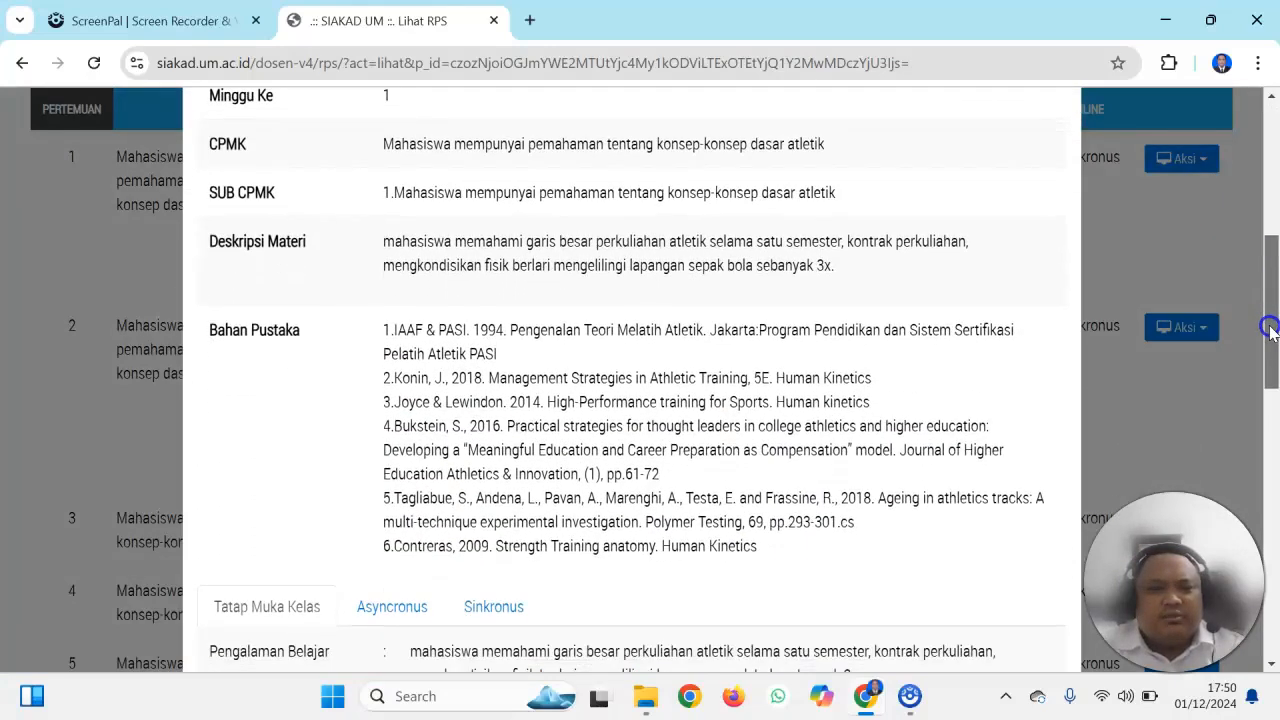
left_click_drag(1270, 333, 1274, 593)
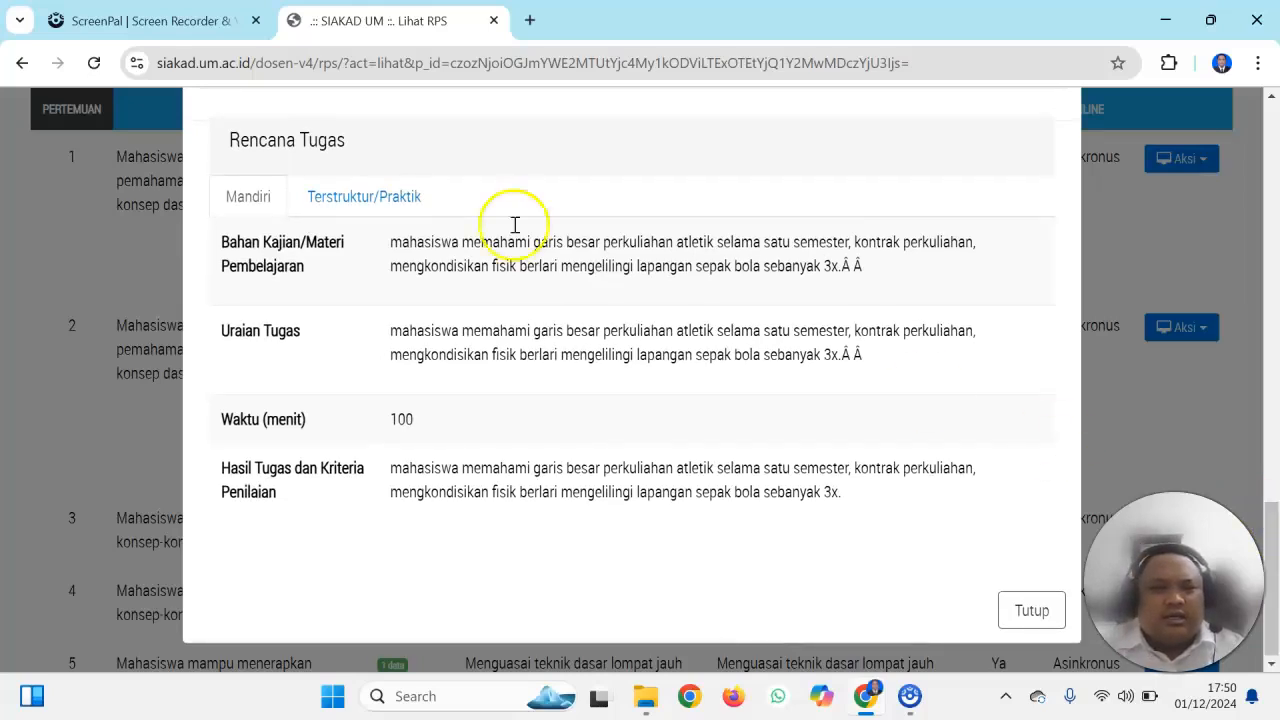
Compare the Terstruktur/Praktik and Mandiri task plans of meeting 1, look back over its RPS details, and close them
left_click(400, 196)
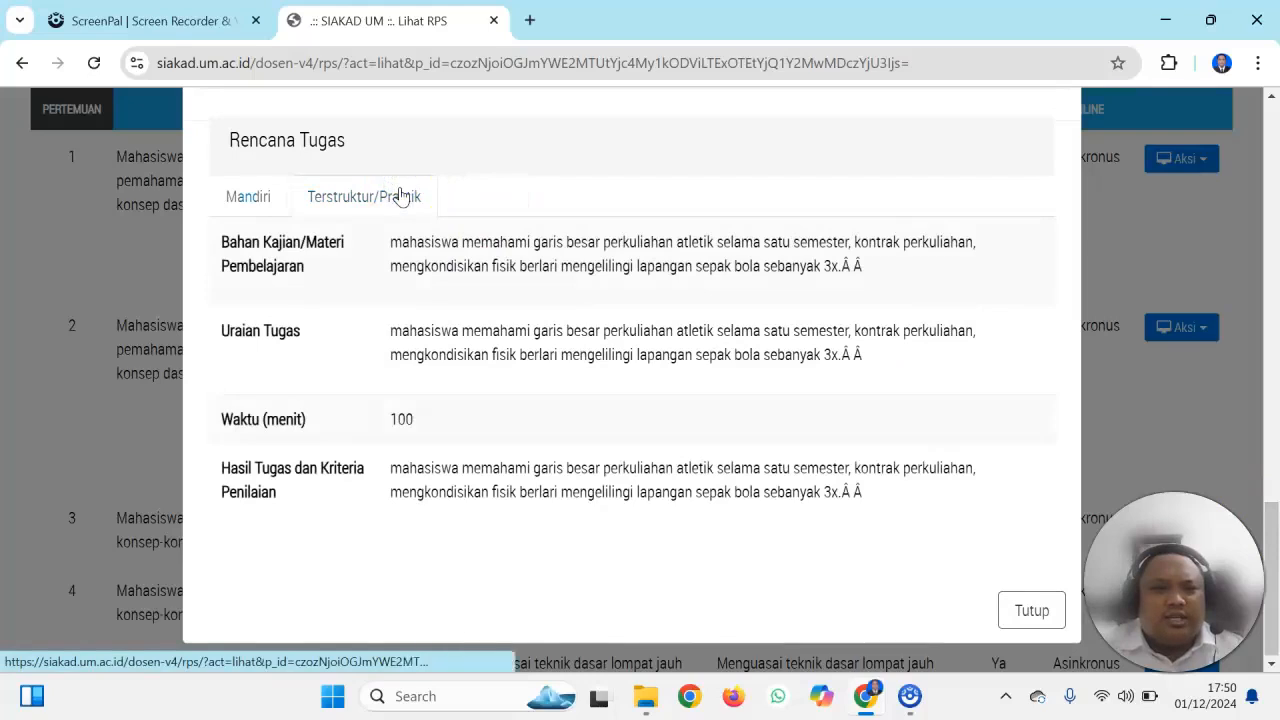
left_click(252, 192)
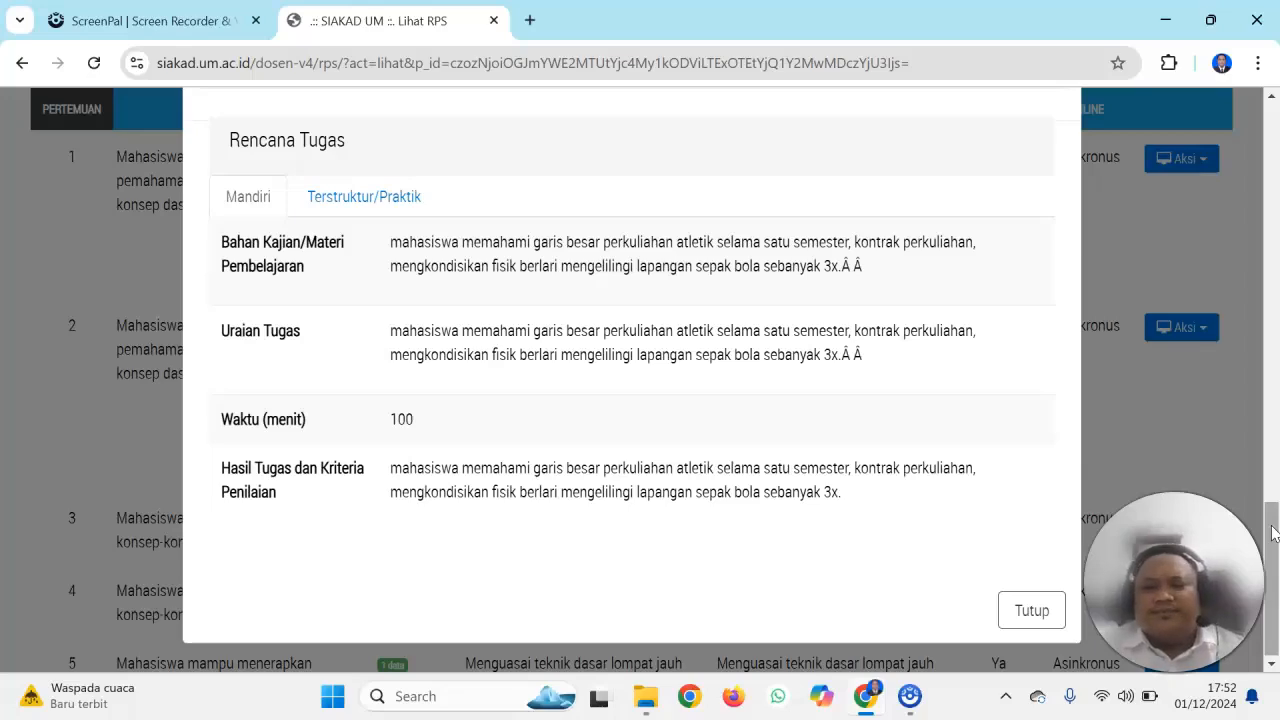
mouse_move(1274, 533)
left_mouse_down()
mouse_move(1272, 195)
mouse_move(1272, 276)
left_mouse_up()
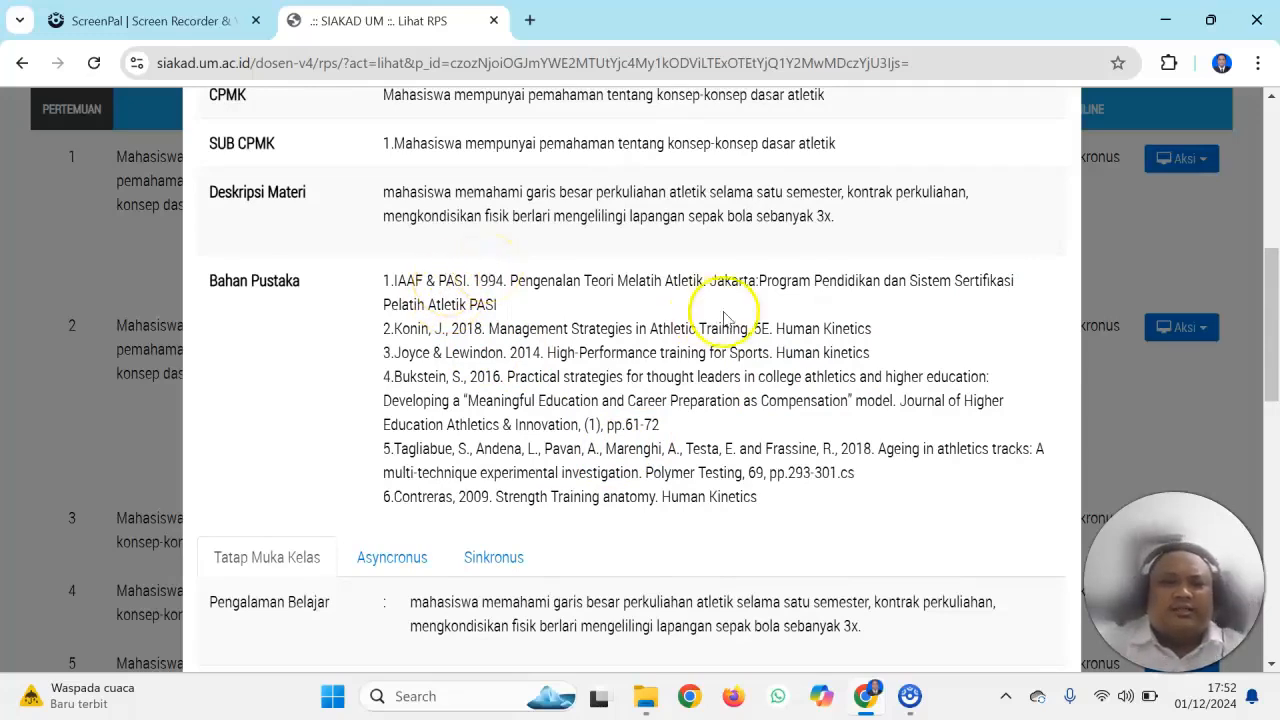
left_click_drag(1268, 314, 1257, 152)
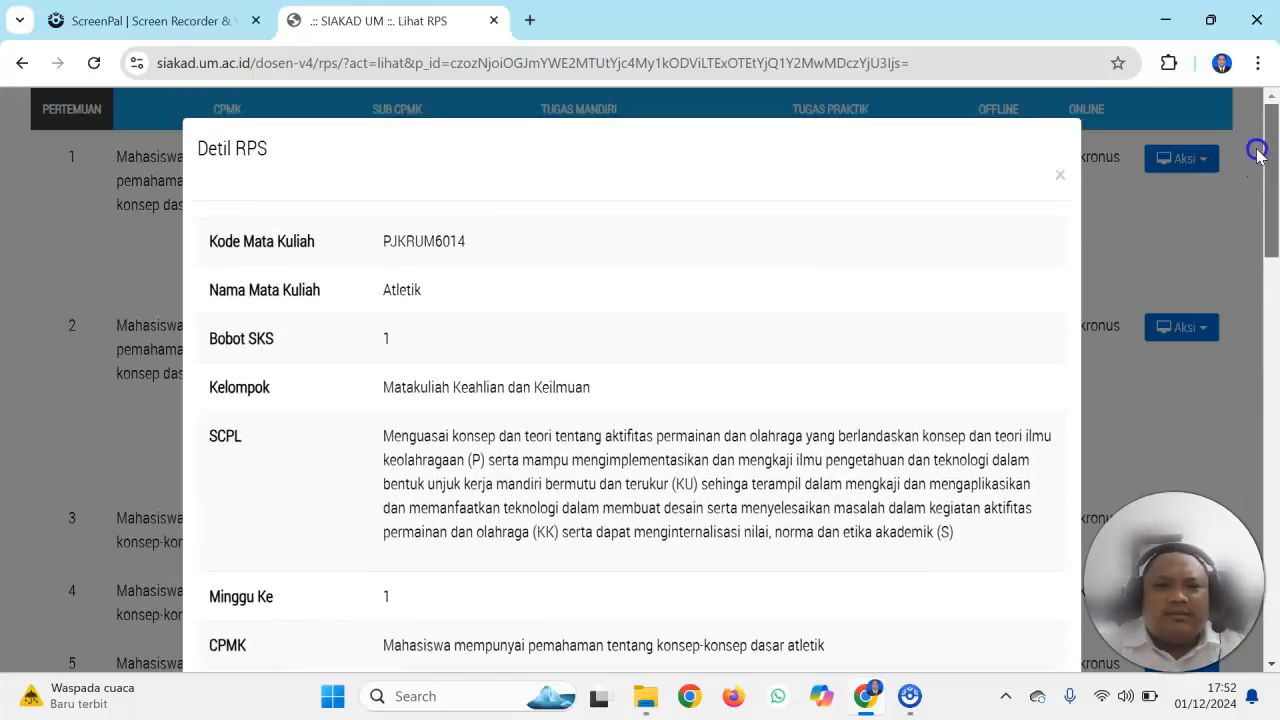
left_click_drag(1255, 105, 1245, 195)
left_click(1061, 101)
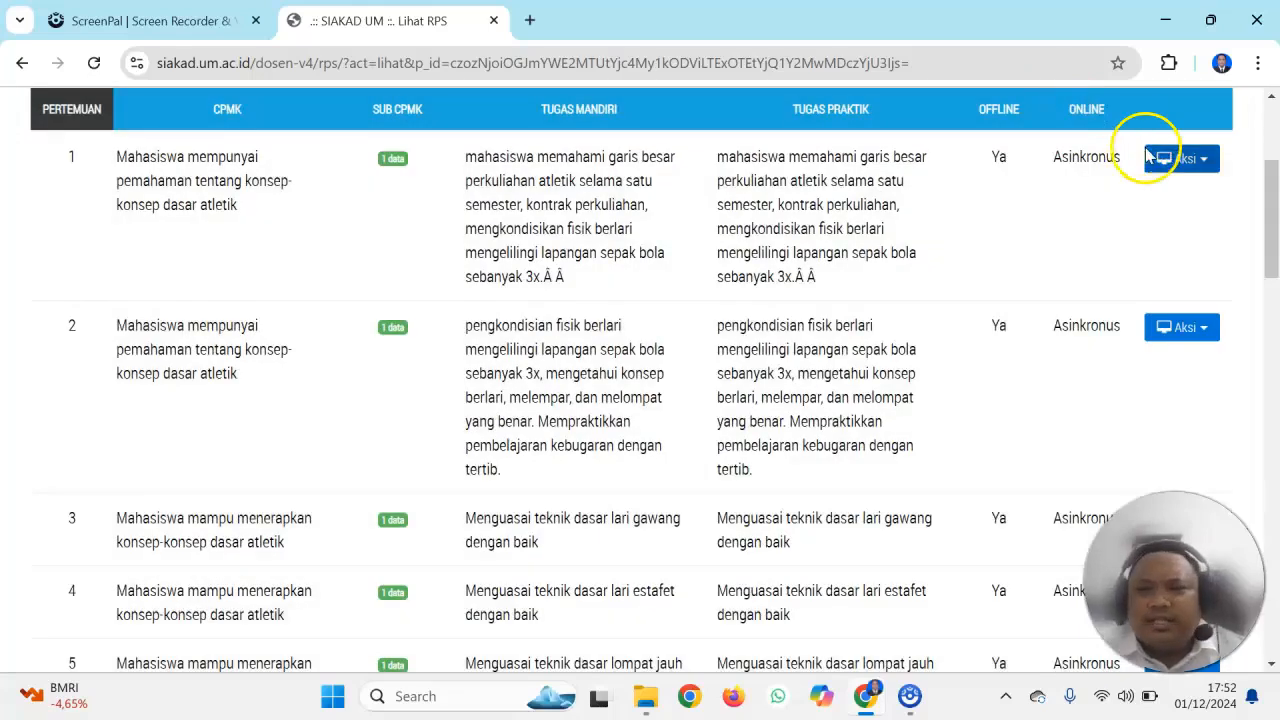
Open the RPS of meeting 1 for editing
left_click(1150, 157)
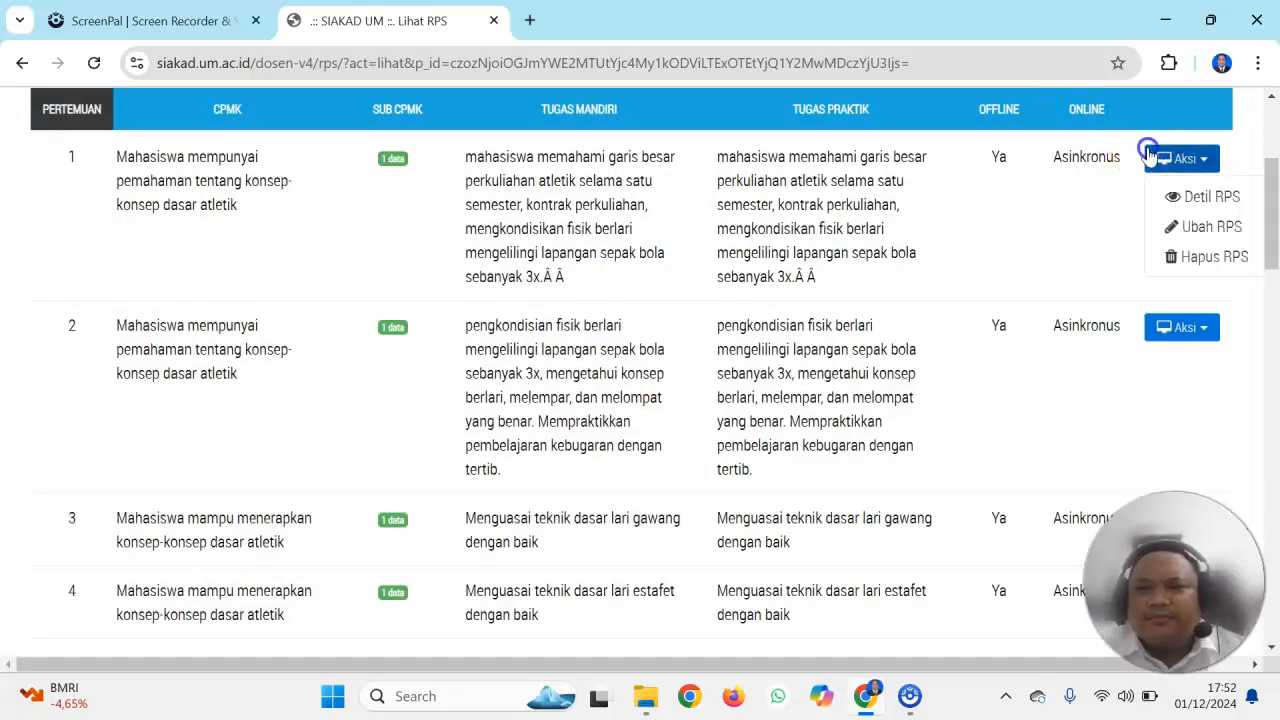
left_click(1175, 228)
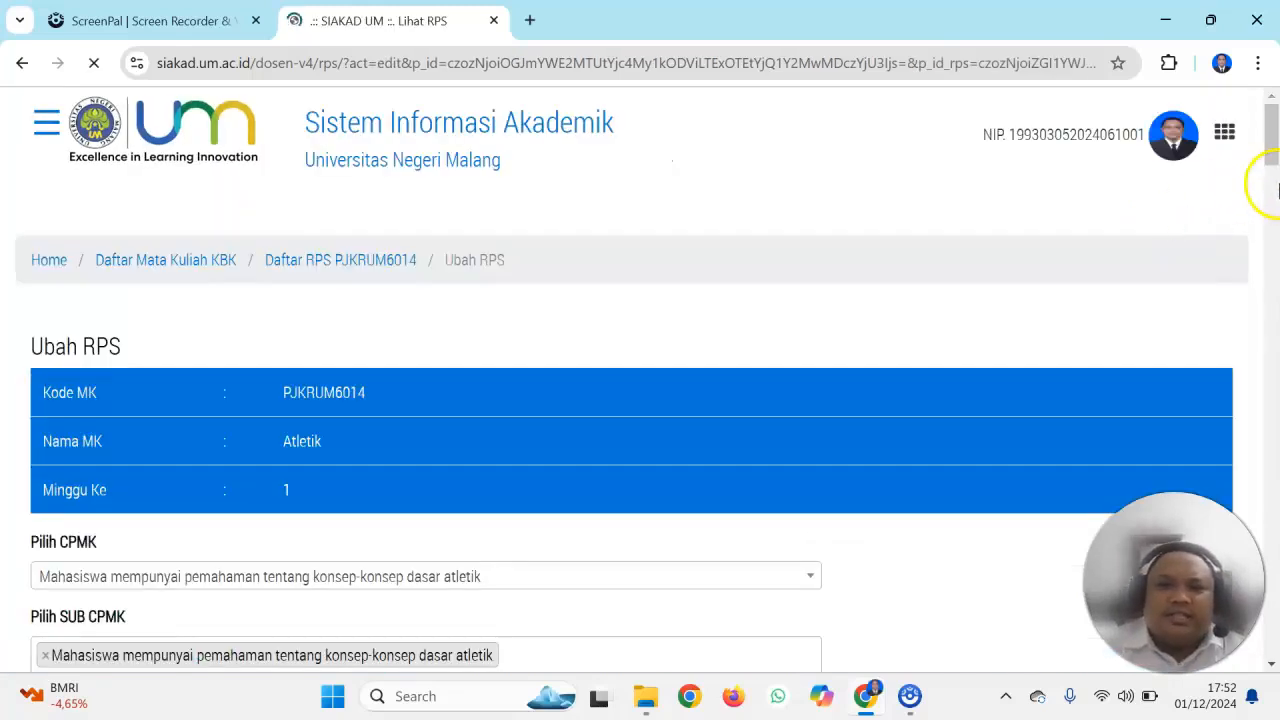
left_click_drag(1267, 145, 1265, 182)
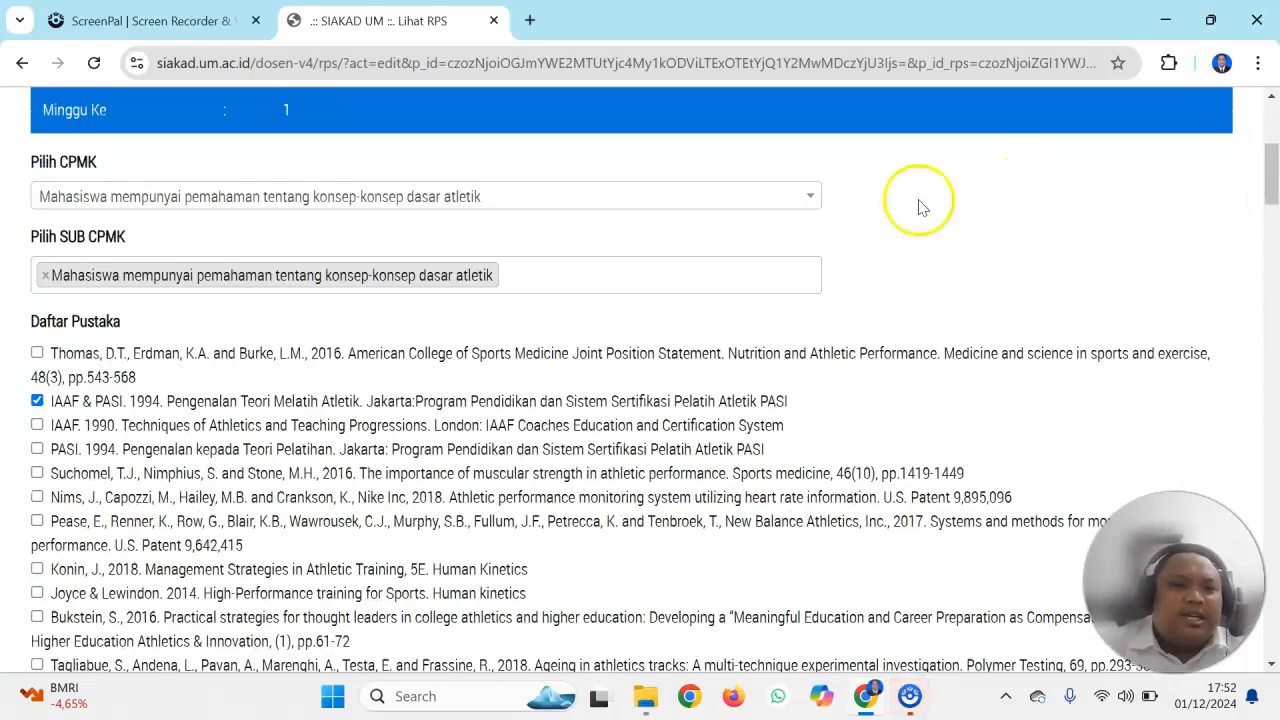
View the available CPMK and Sub CPMK choices for meeting 1 without changing the selections
left_click(779, 204)
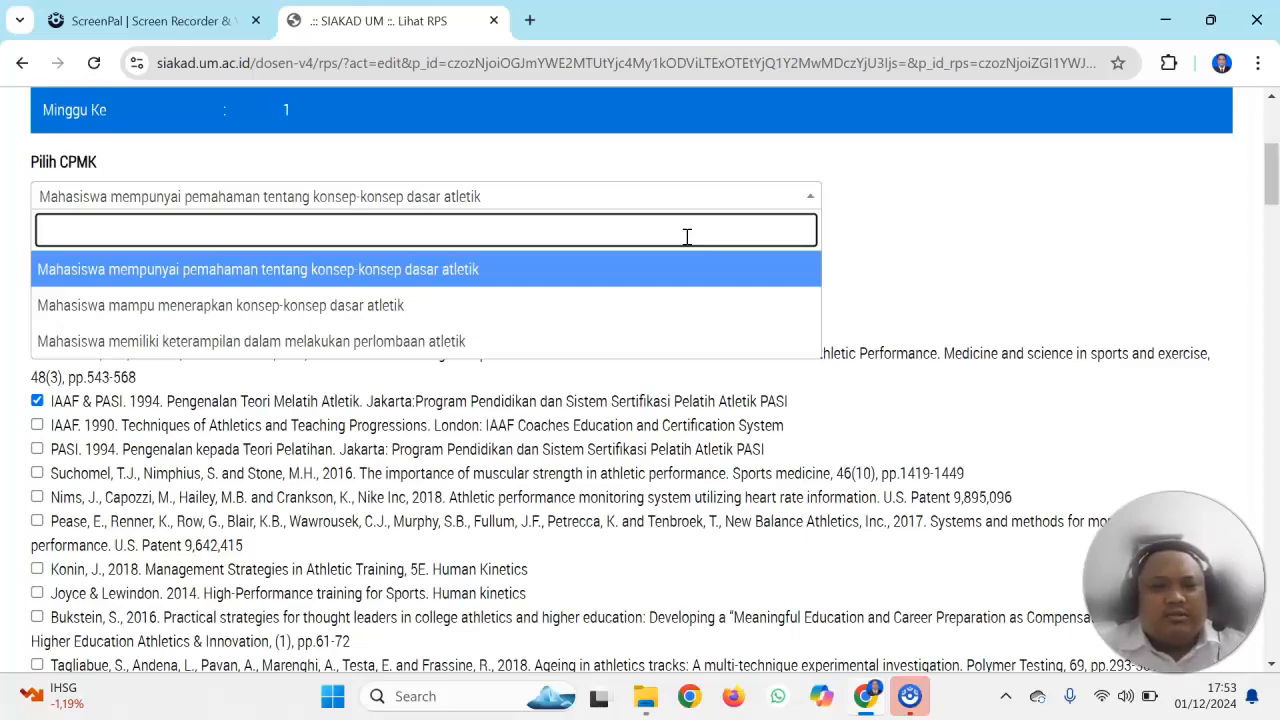
left_click(851, 229)
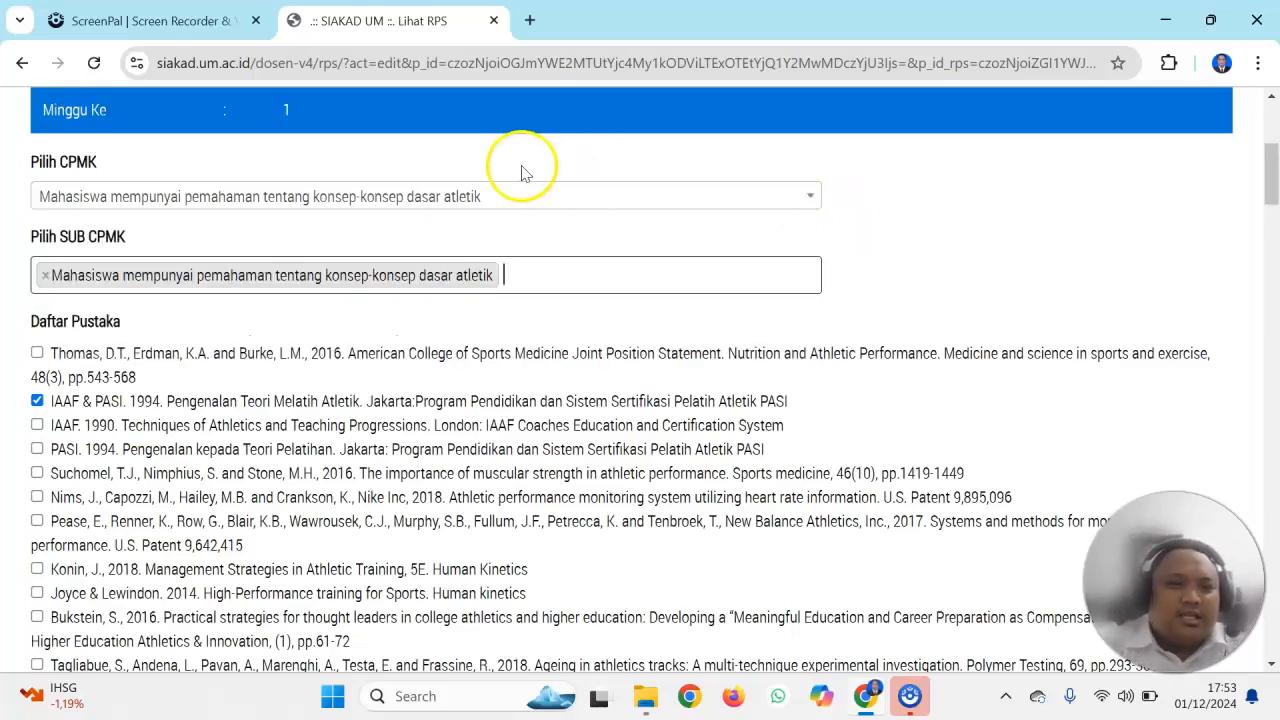
left_click(520, 272)
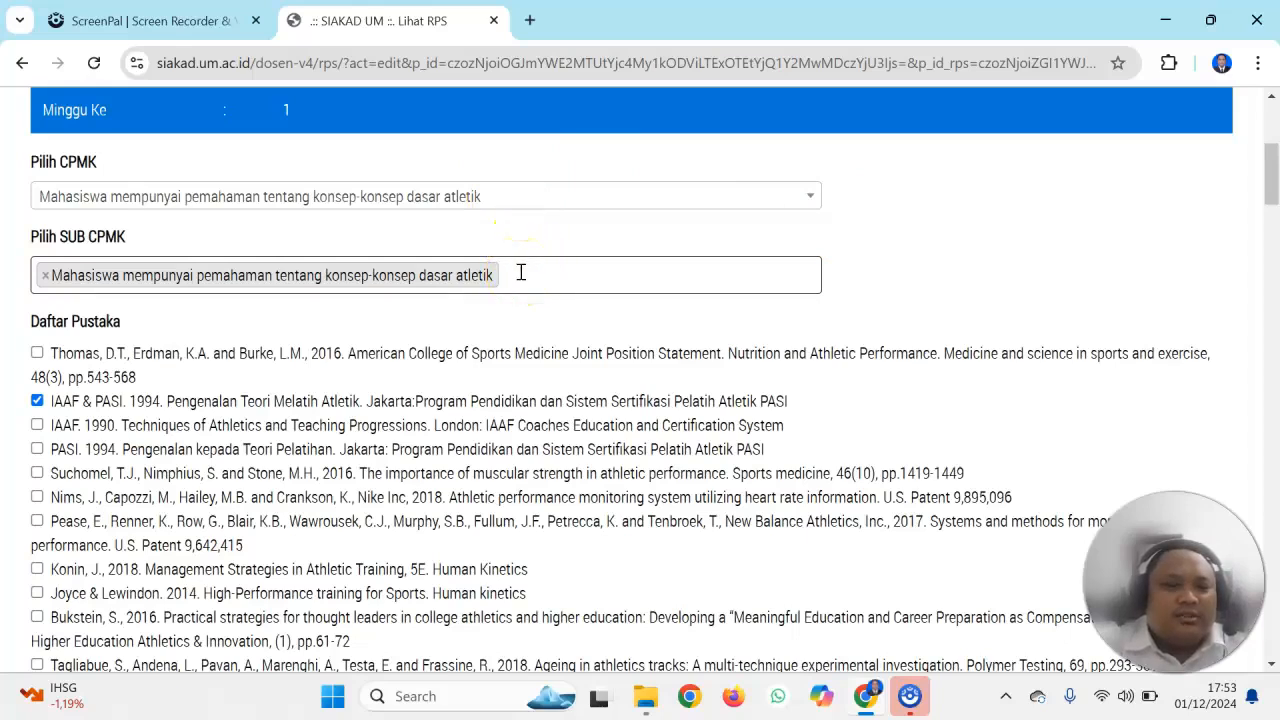
left_click(520, 272)
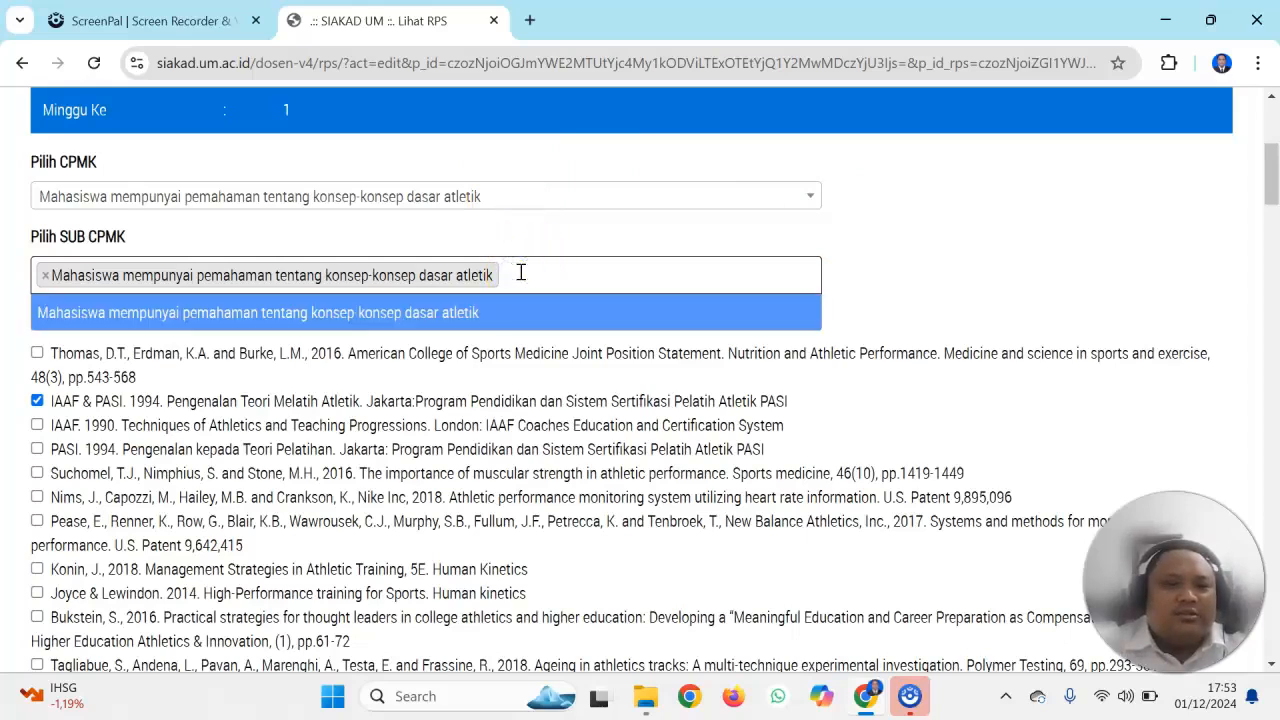
left_click(520, 272)
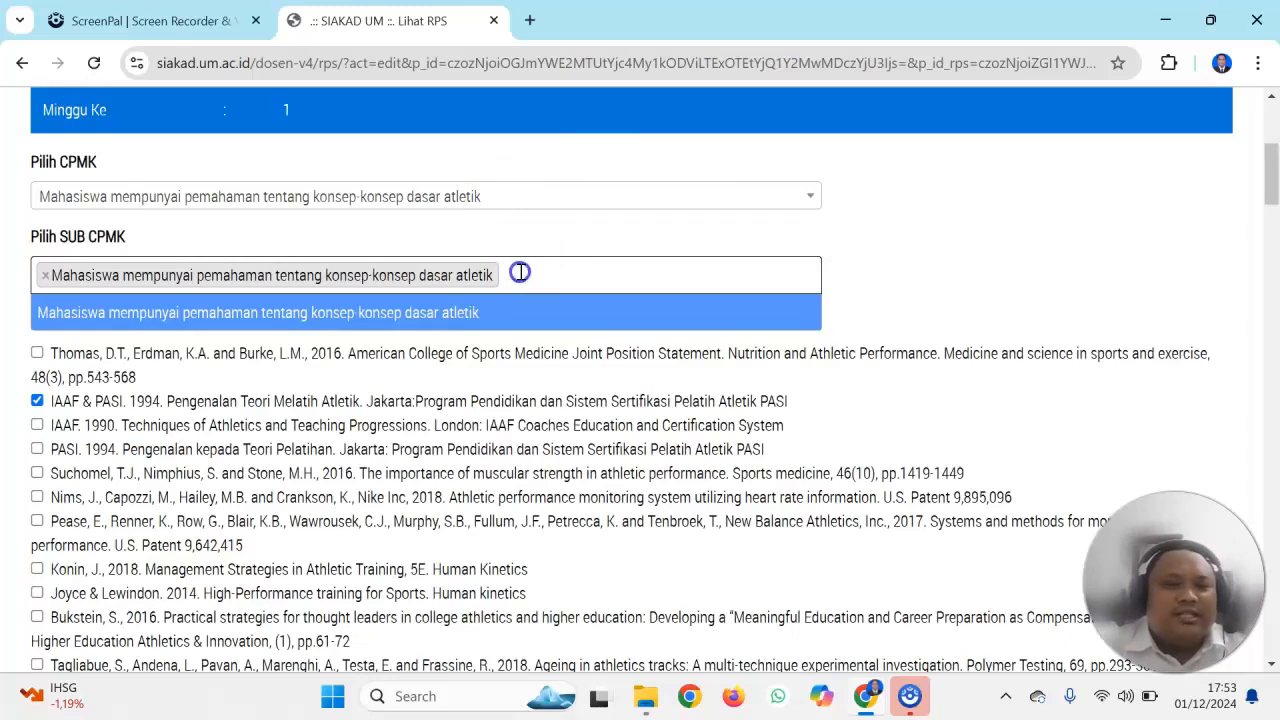
Review the meeting 1 form from Deskripsi Materi through Rencana Tugas Terstruktur/Praktik and save the RPS
left_click_drag(1271, 163, 1272, 236)
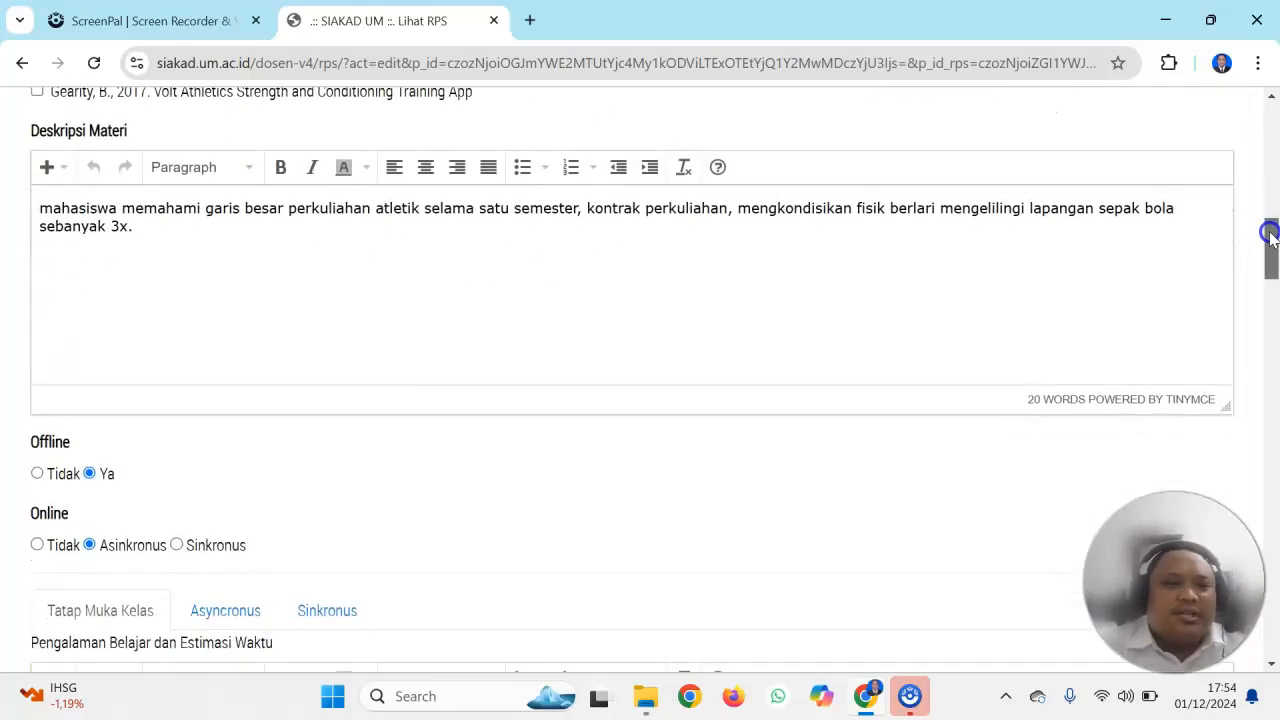
left_click_drag(1270, 233, 1272, 262)
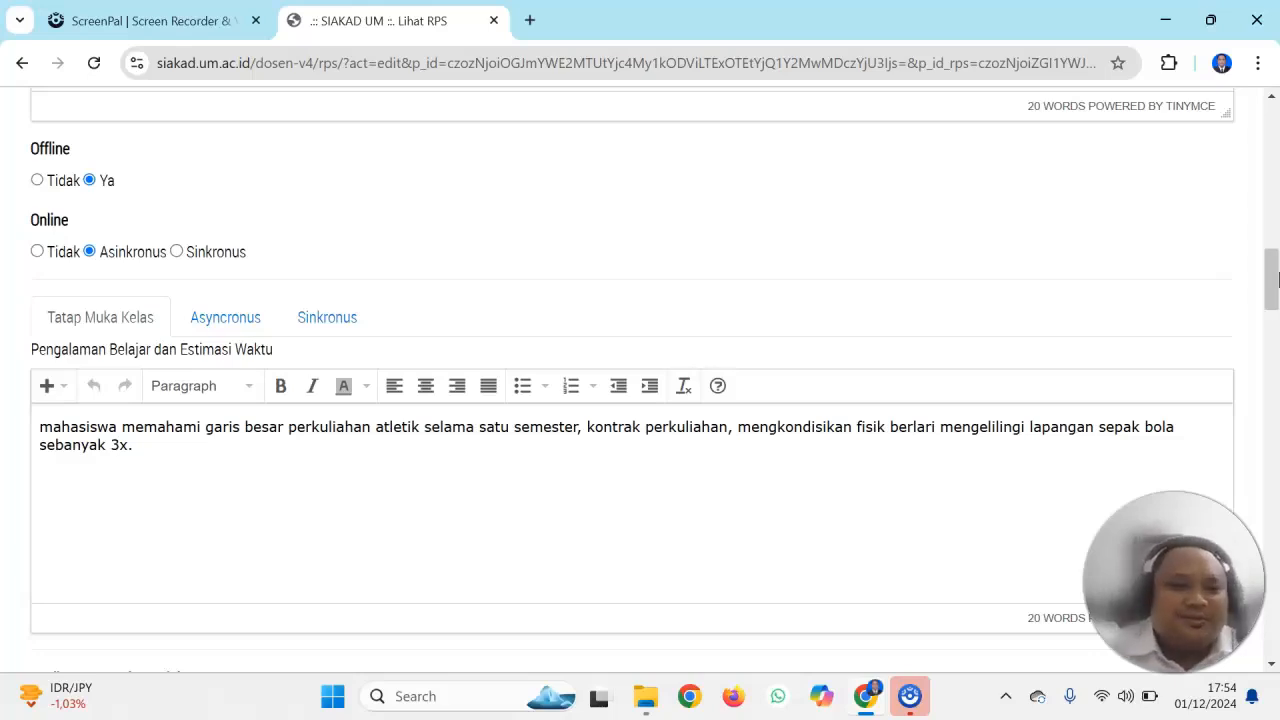
left_click_drag(1277, 277, 1274, 328)
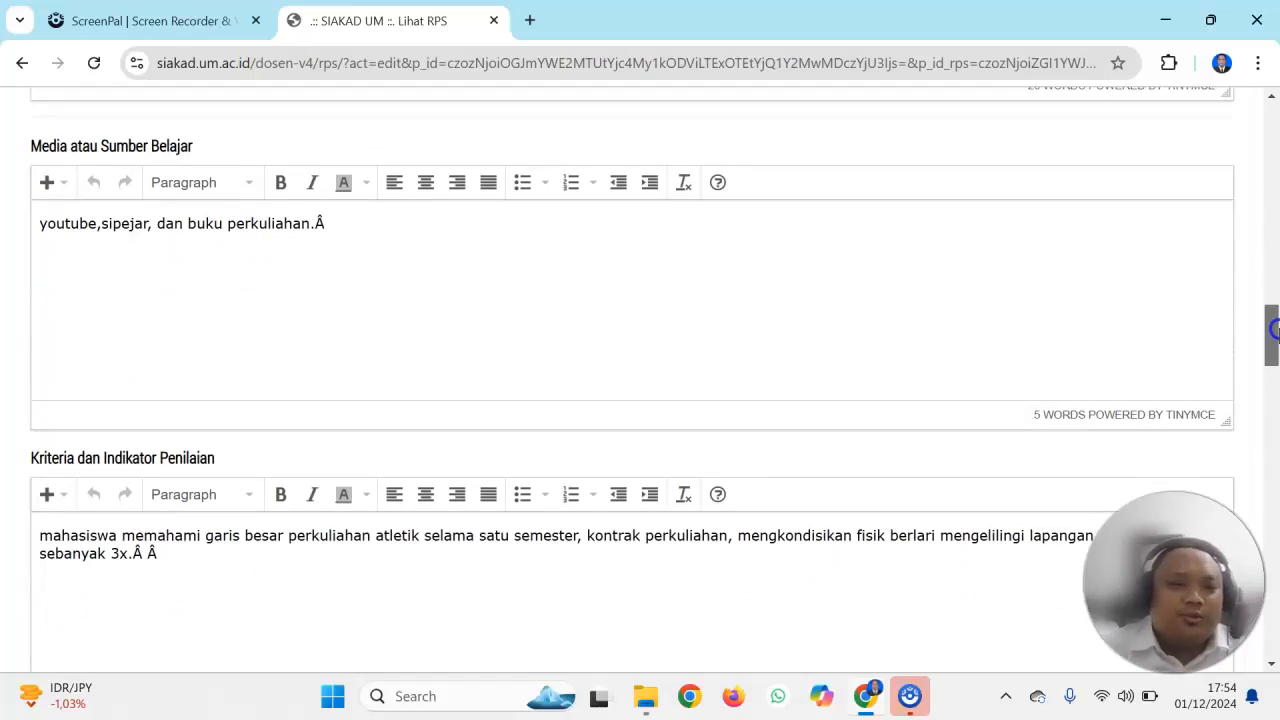
left_click_drag(1274, 328, 1274, 396)
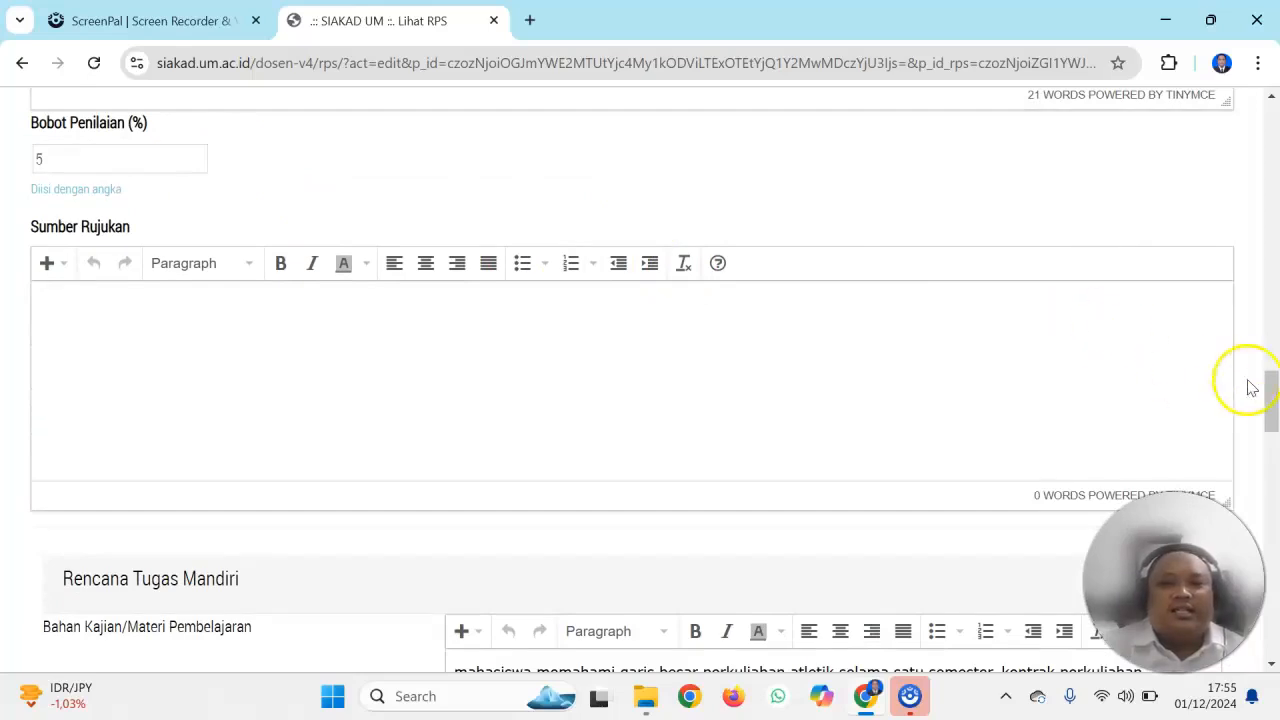
left_click_drag(1272, 385, 1274, 489)
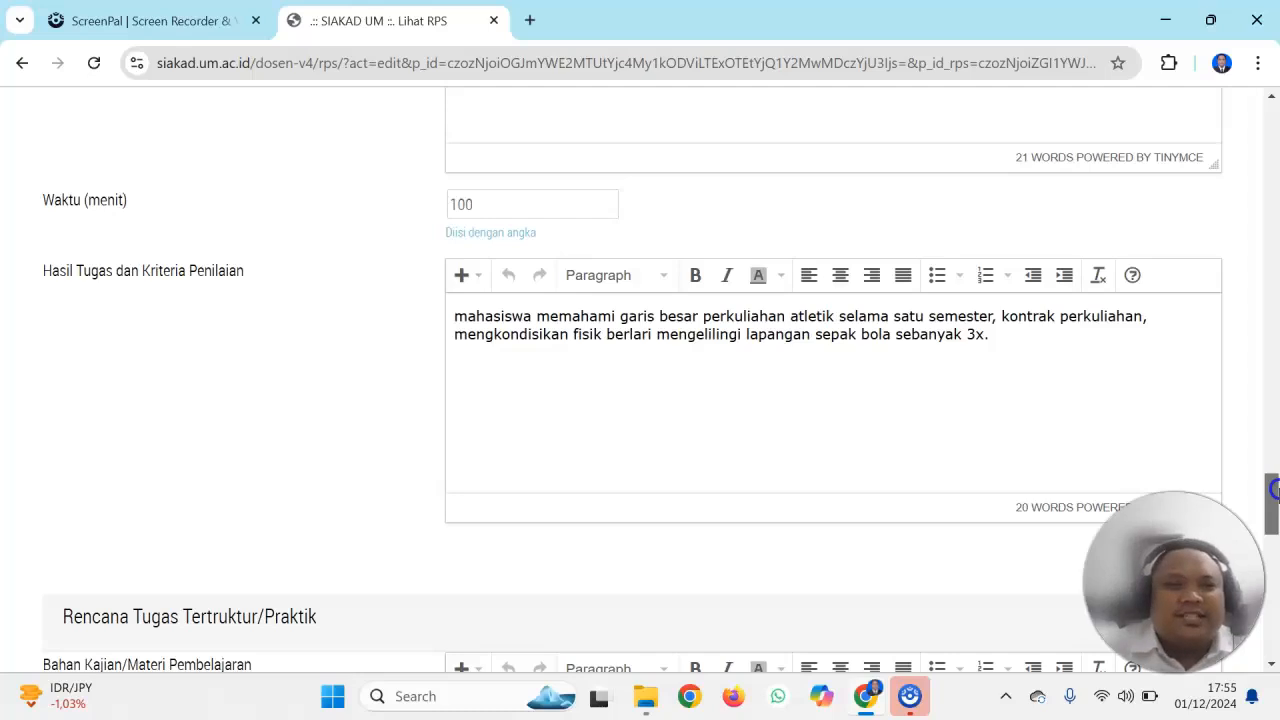
left_click_drag(1274, 489, 1274, 609)
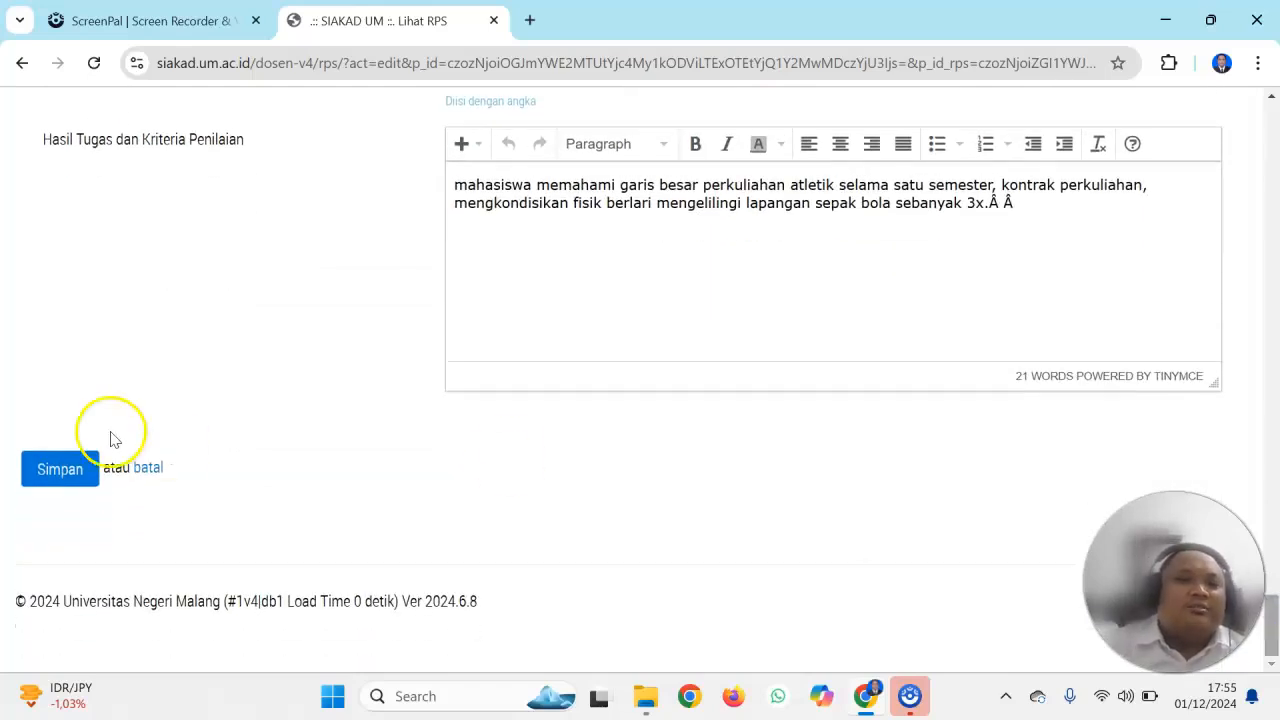
left_click(72, 468)
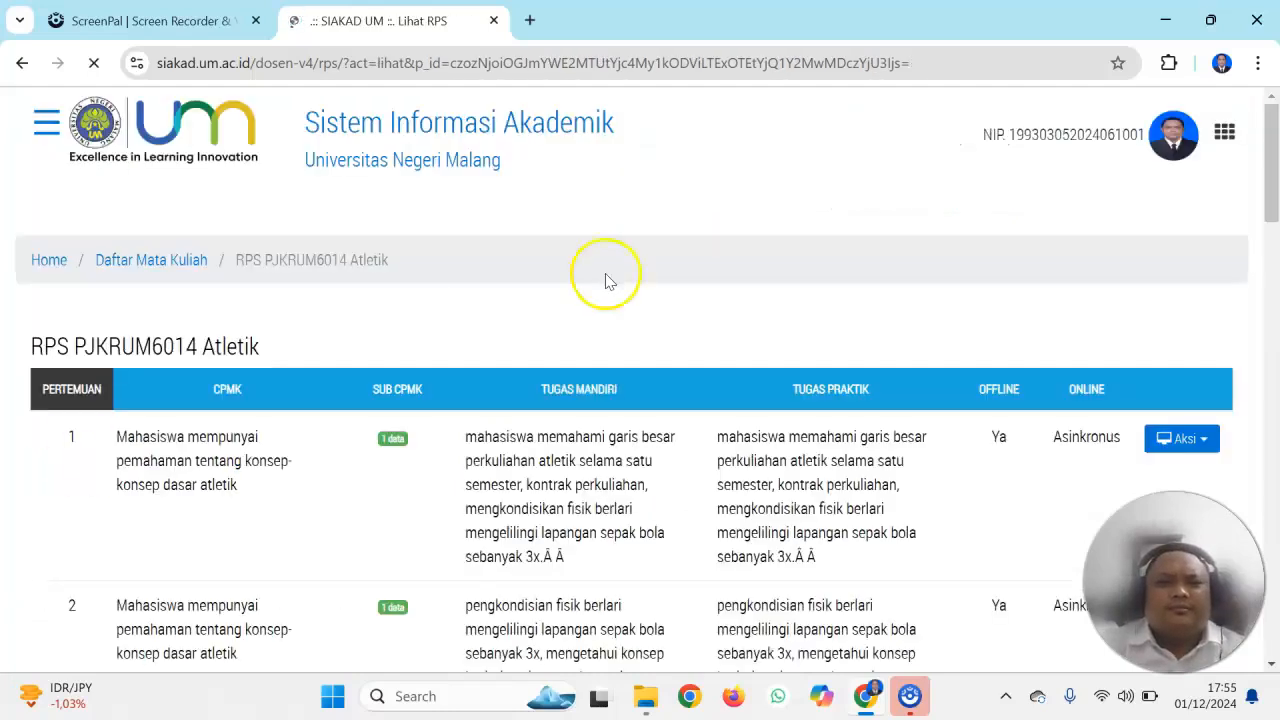
Return to the meeting 1 edit form and save the RPS again
left_click(1160, 434)
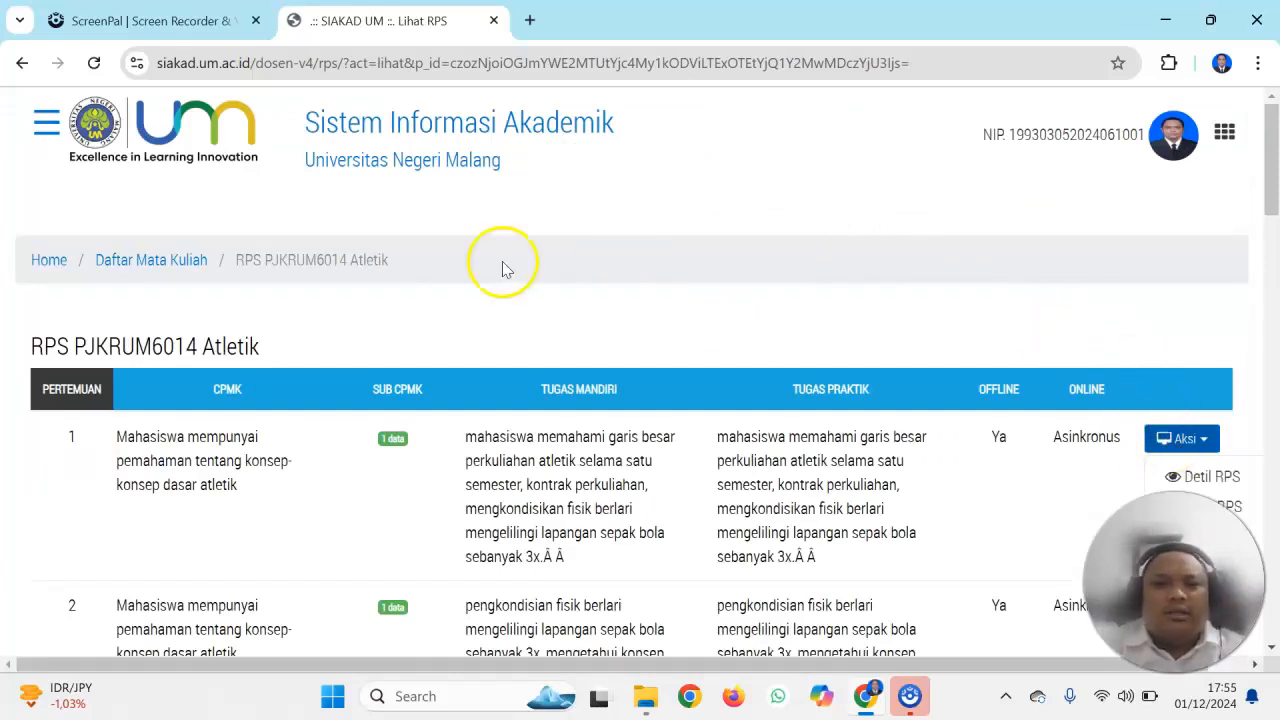
left_click(22, 62)
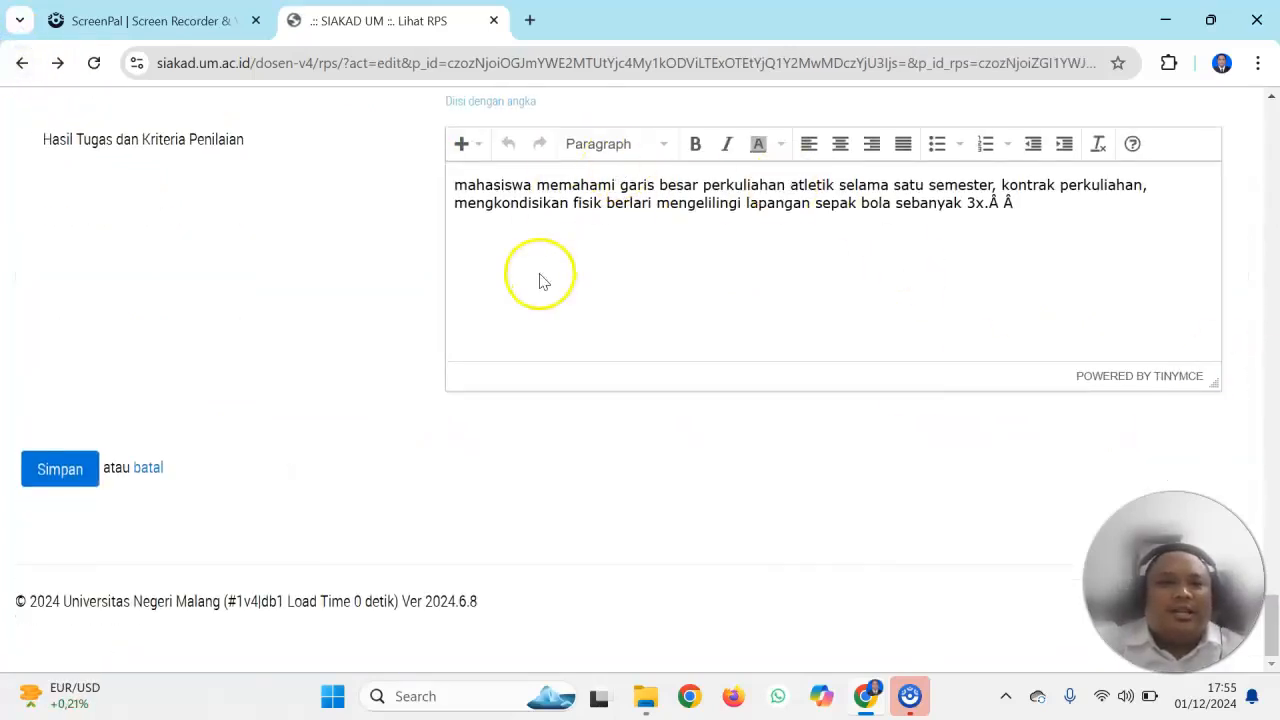
left_click(75, 473)
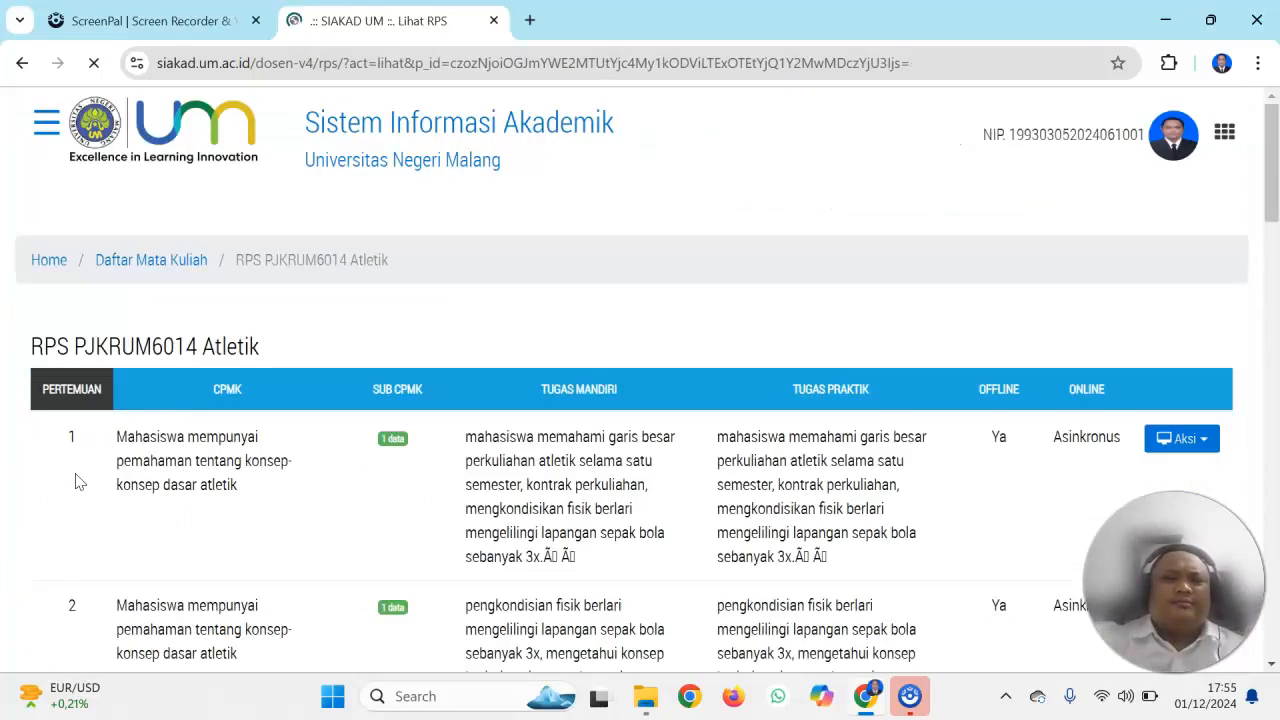
Open the Daftar Mata Kuliah page in a new browser tab and close the old Atletik RPS tab
left_click(161, 266)
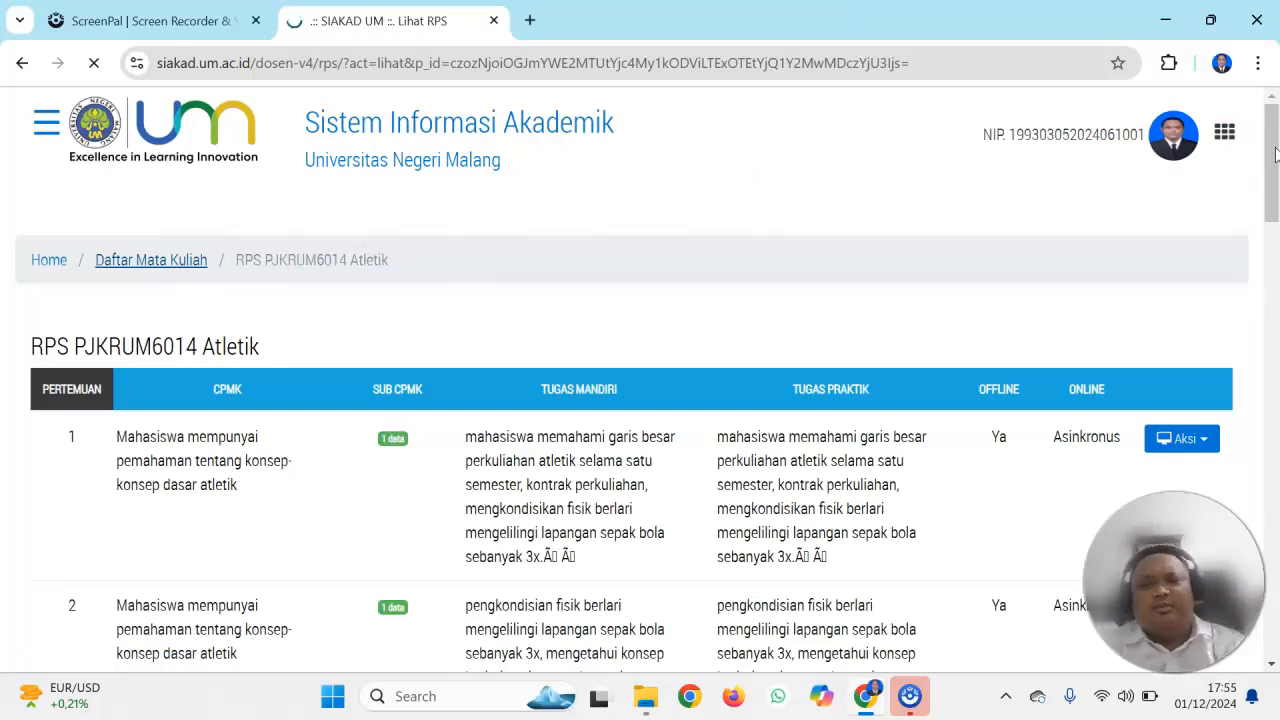
mouse_move(1275, 152)
left_mouse_down()
mouse_move(1275, 203)
mouse_move(1275, 161)
left_mouse_up()
left_click(156, 195)
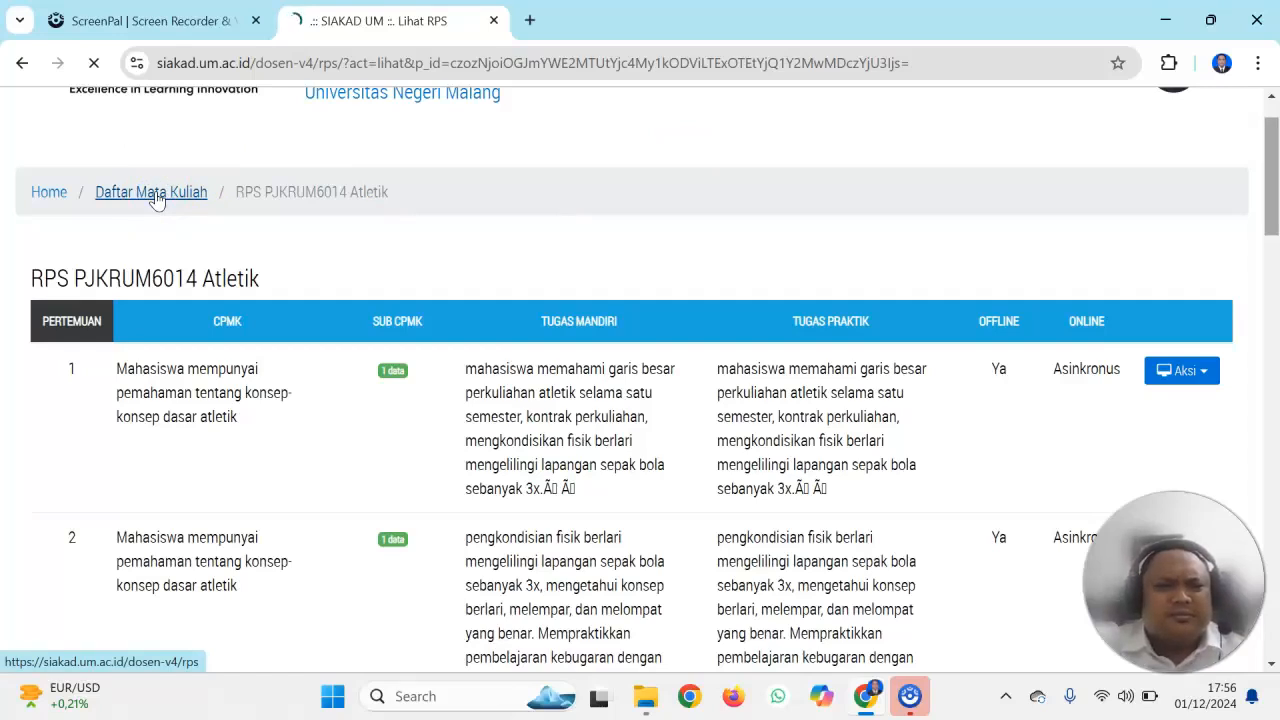
left_click(156, 195)
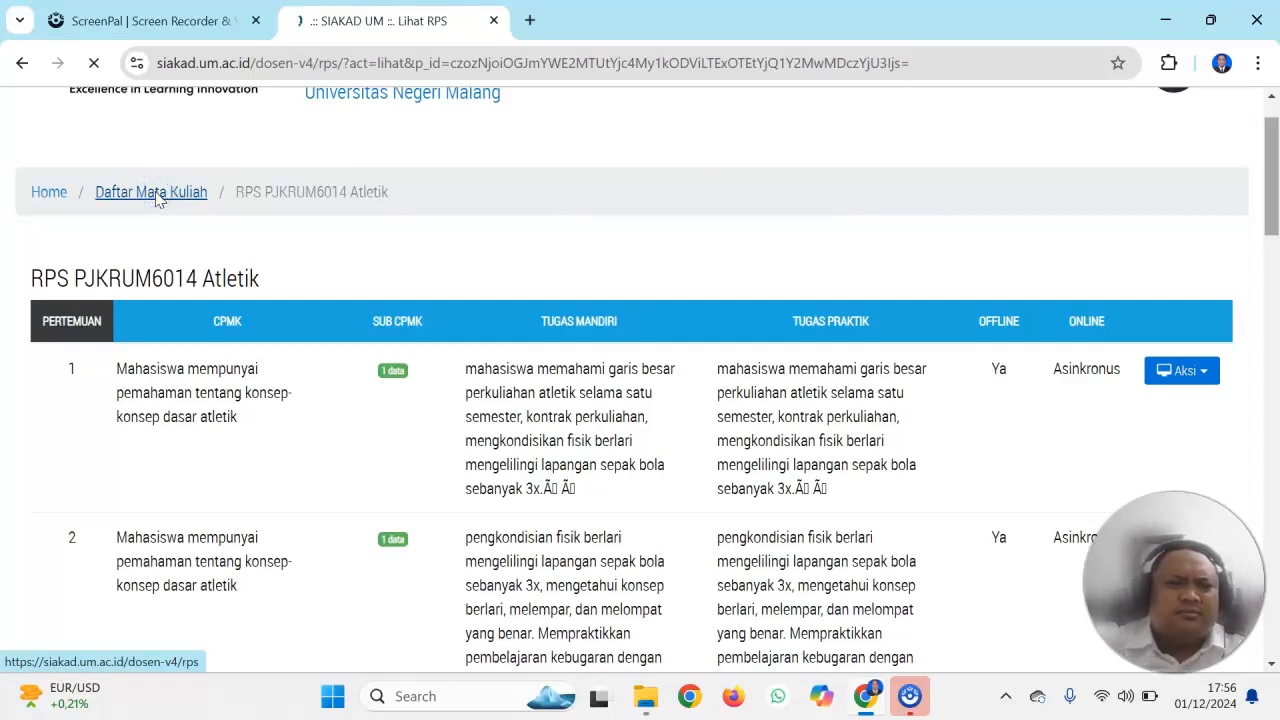
right_click(157, 195)
left_click(200, 217)
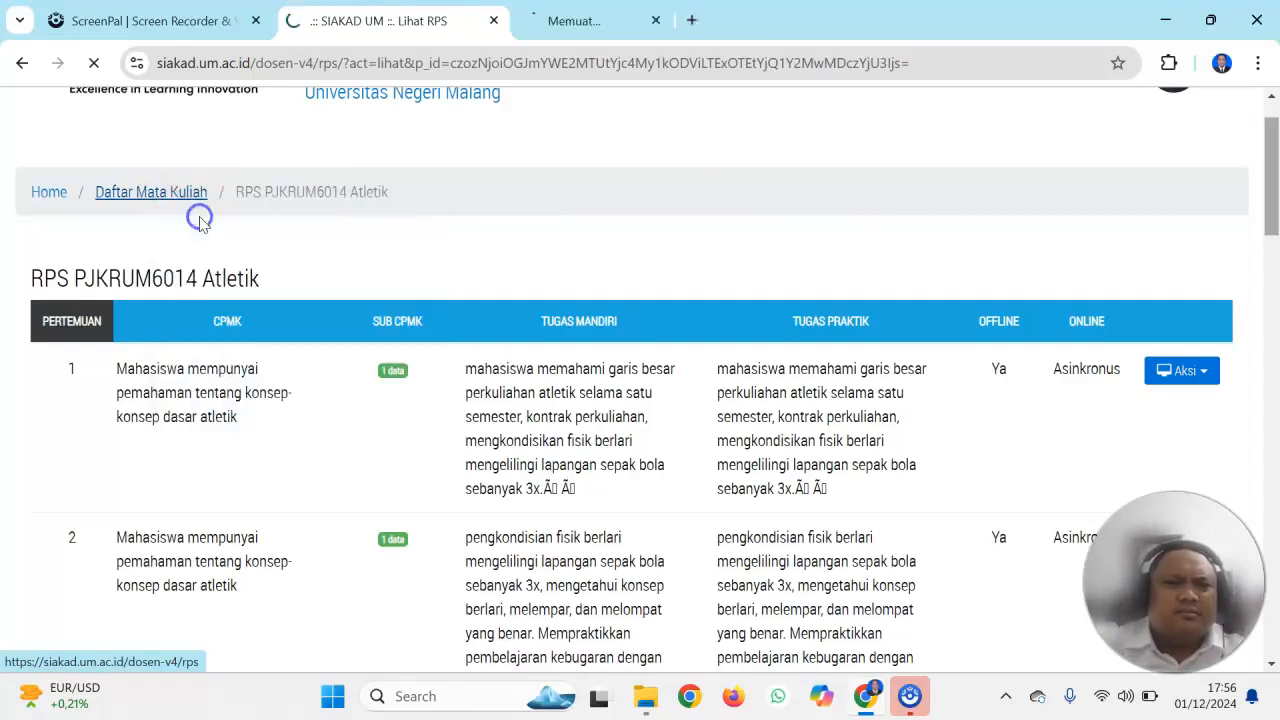
left_click_drag(320, 35, 178, 14)
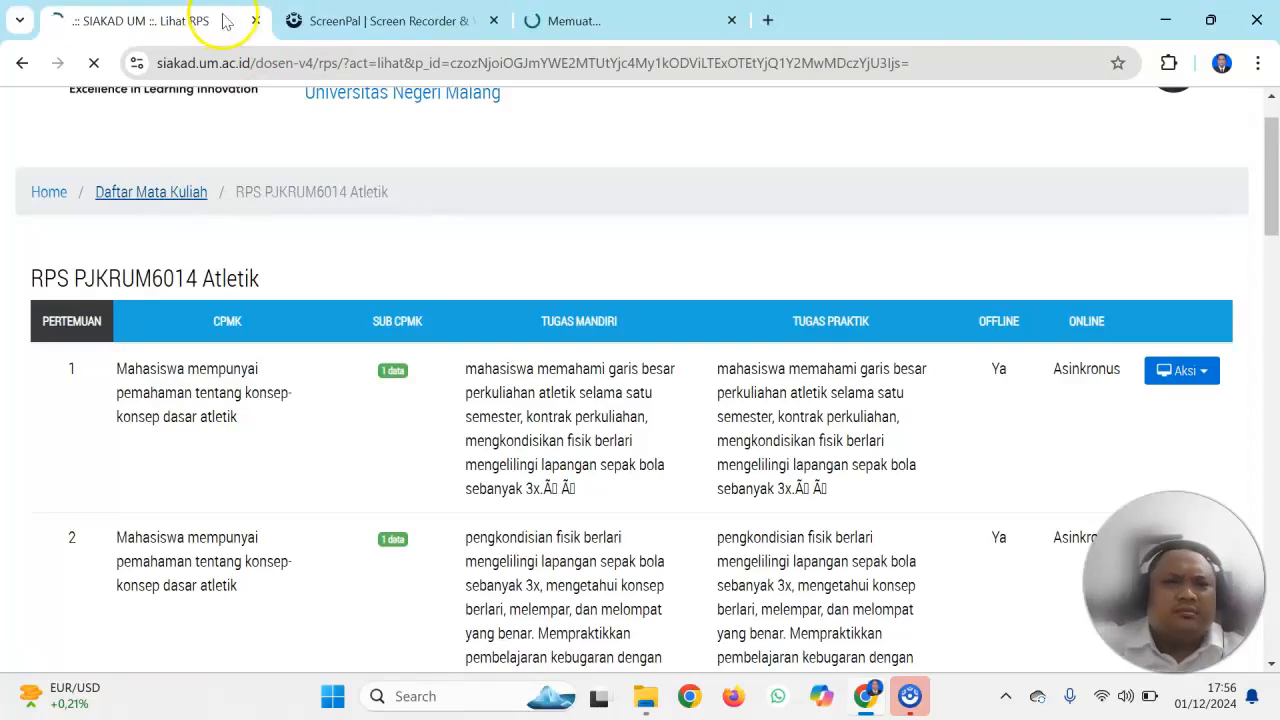
left_click(256, 21)
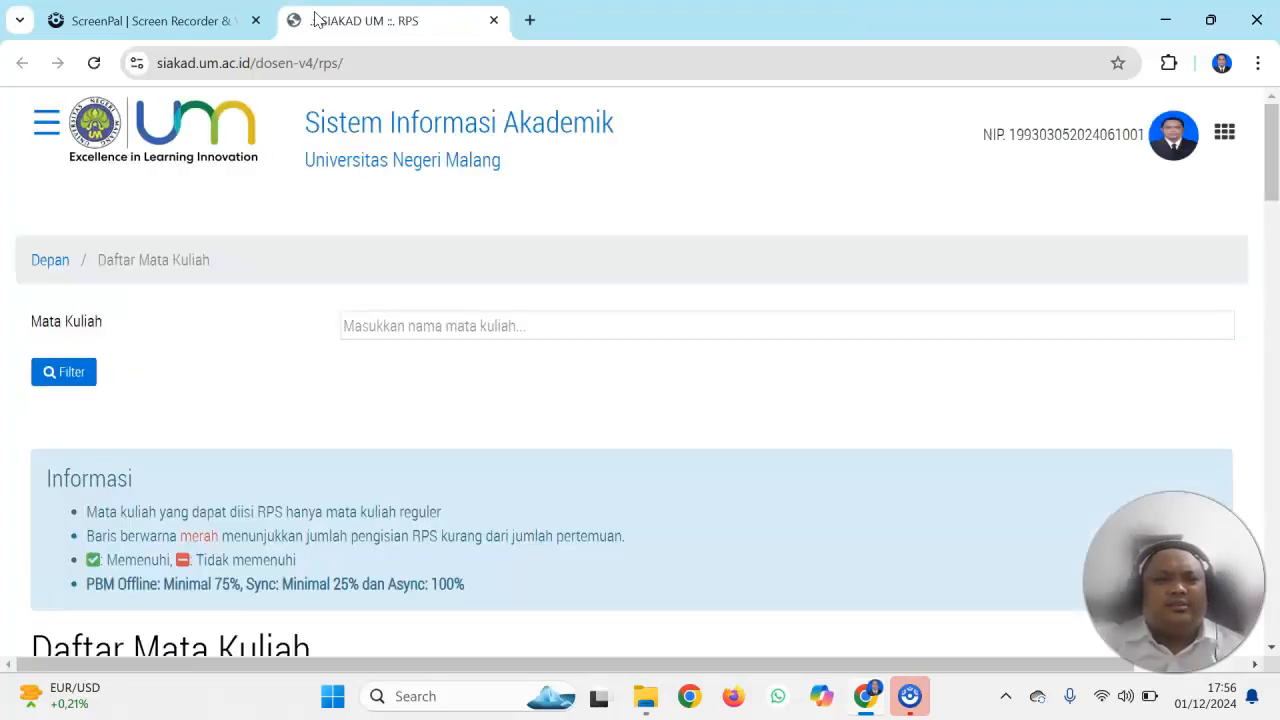
Open the Rencana Evaluasi of the Atletik course and review its evaluation bases, components, descriptions and weights
left_click_drag(1272, 158, 1274, 275)
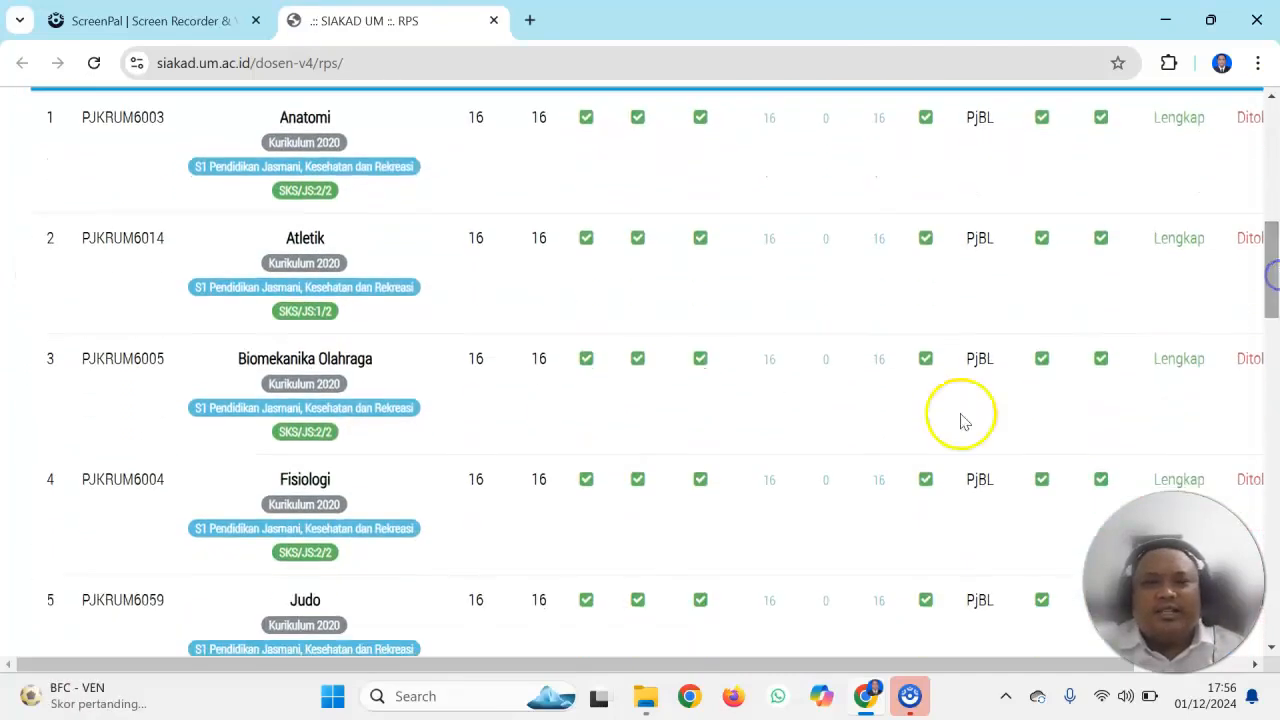
left_click_drag(766, 660, 971, 646)
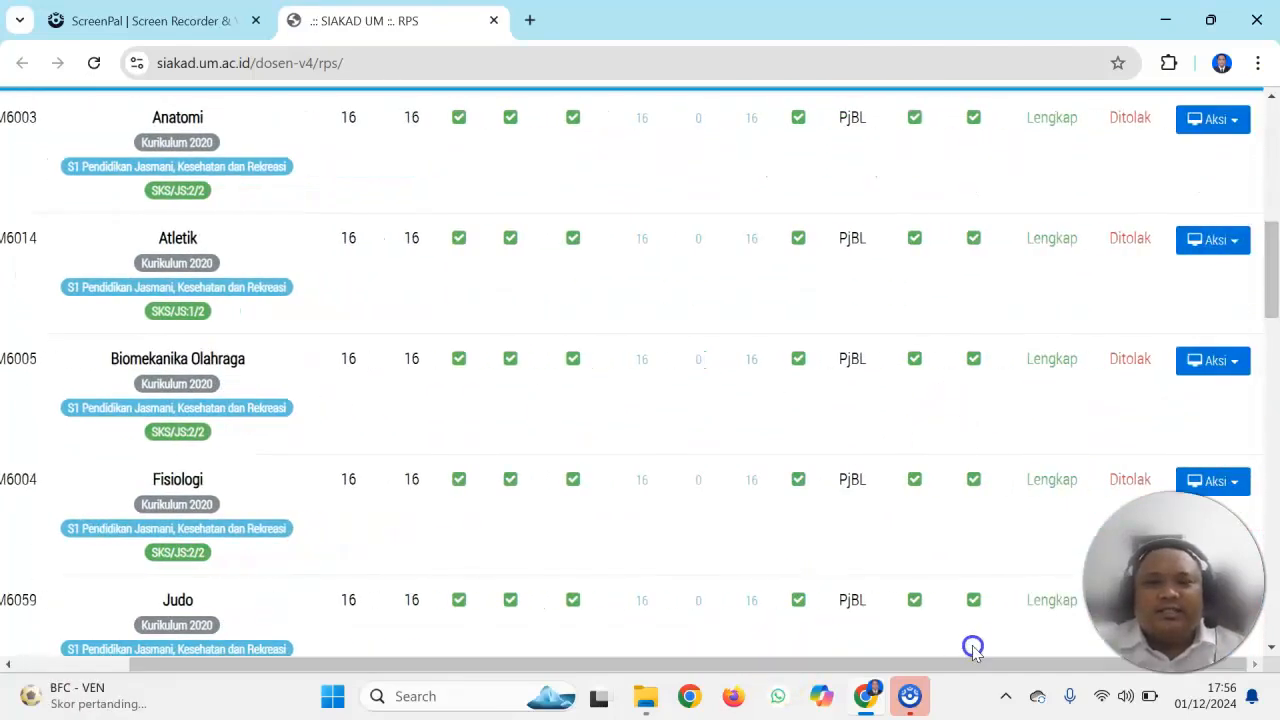
left_click(1213, 241)
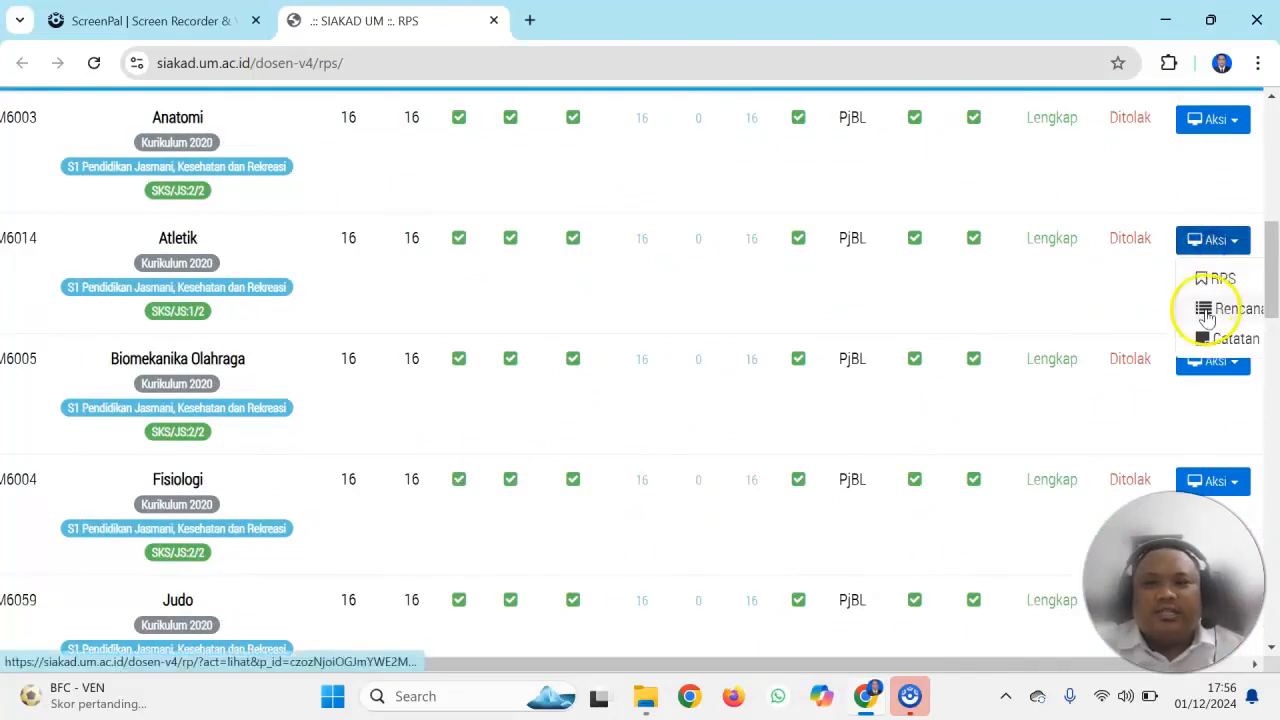
left_click(1206, 311)
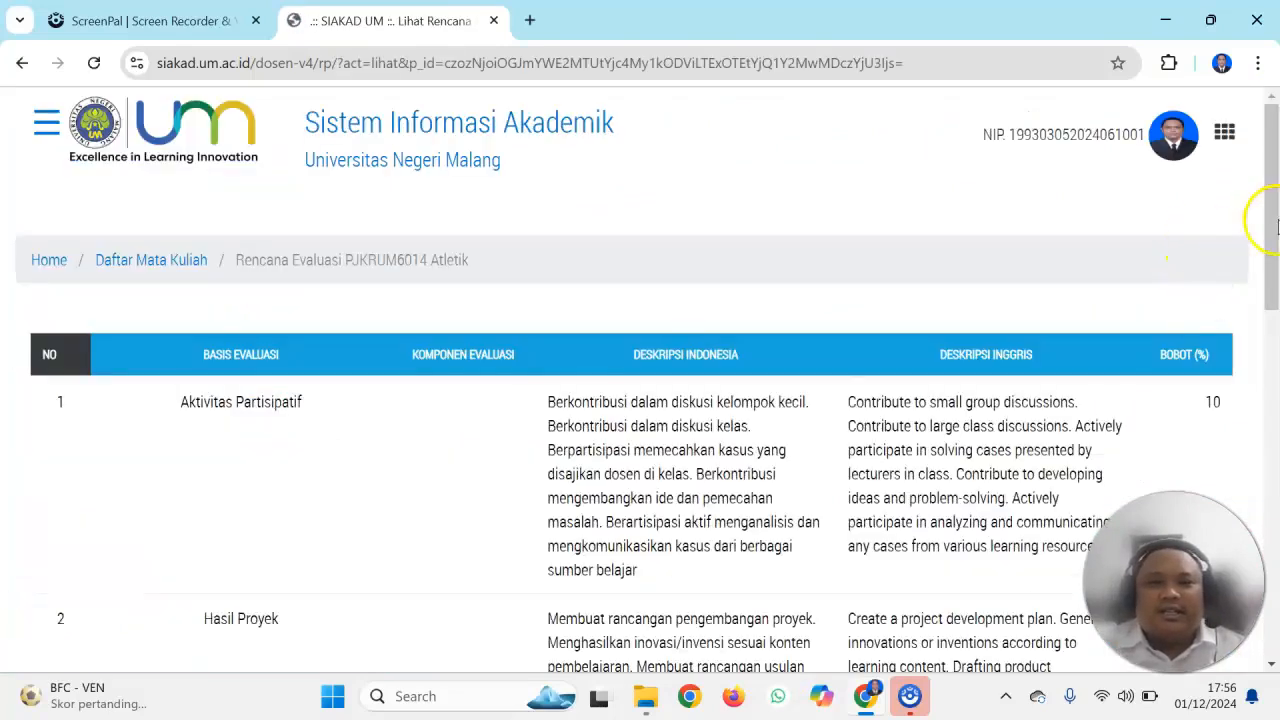
left_click_drag(1274, 220, 1262, 280)
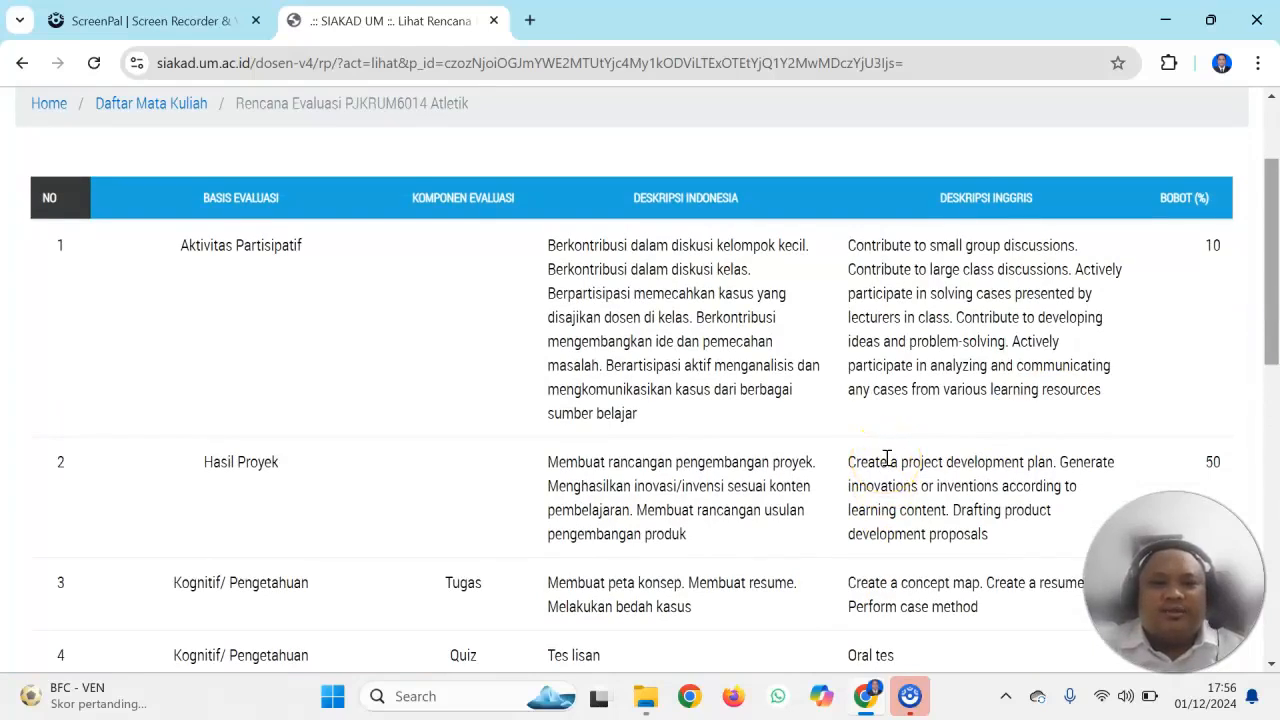
scroll(887, 458, "down", 2)
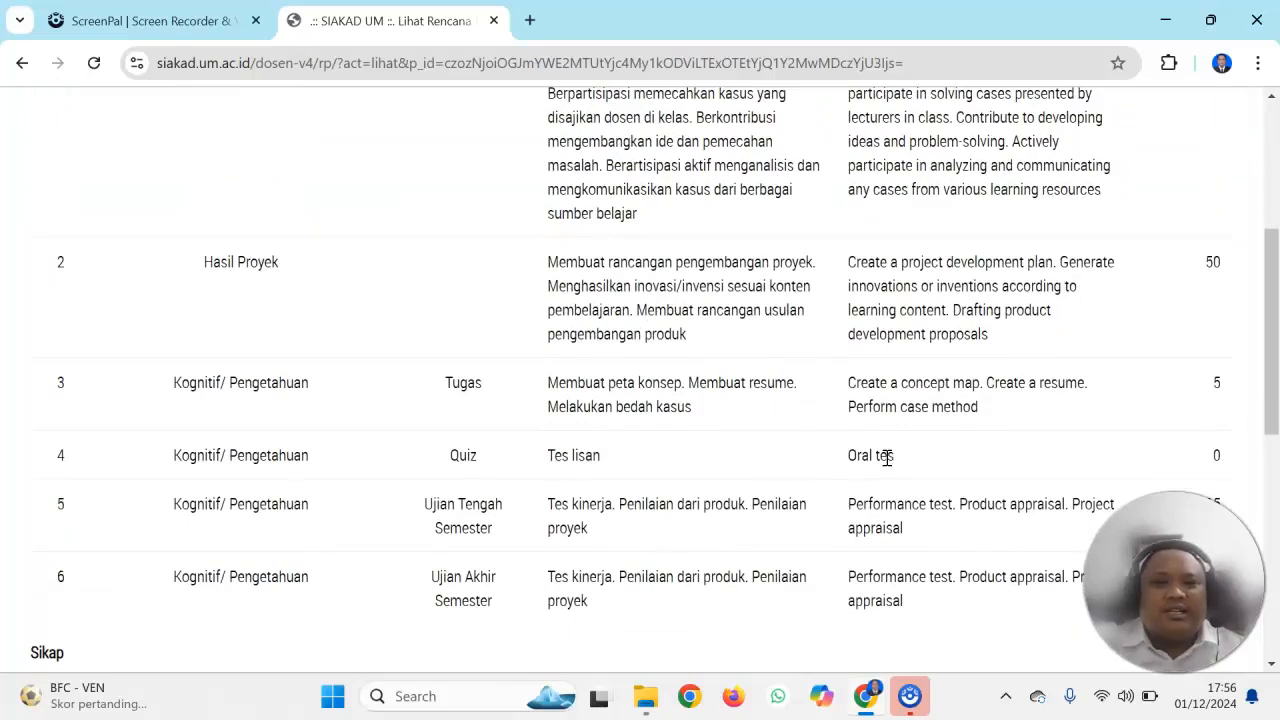
Review the remaining evaluation weights and the Sikap, Pengetahuan and Ketrampilan criteria in the Atletik Rencana Evaluasi
scroll(887, 458, "down", 1)
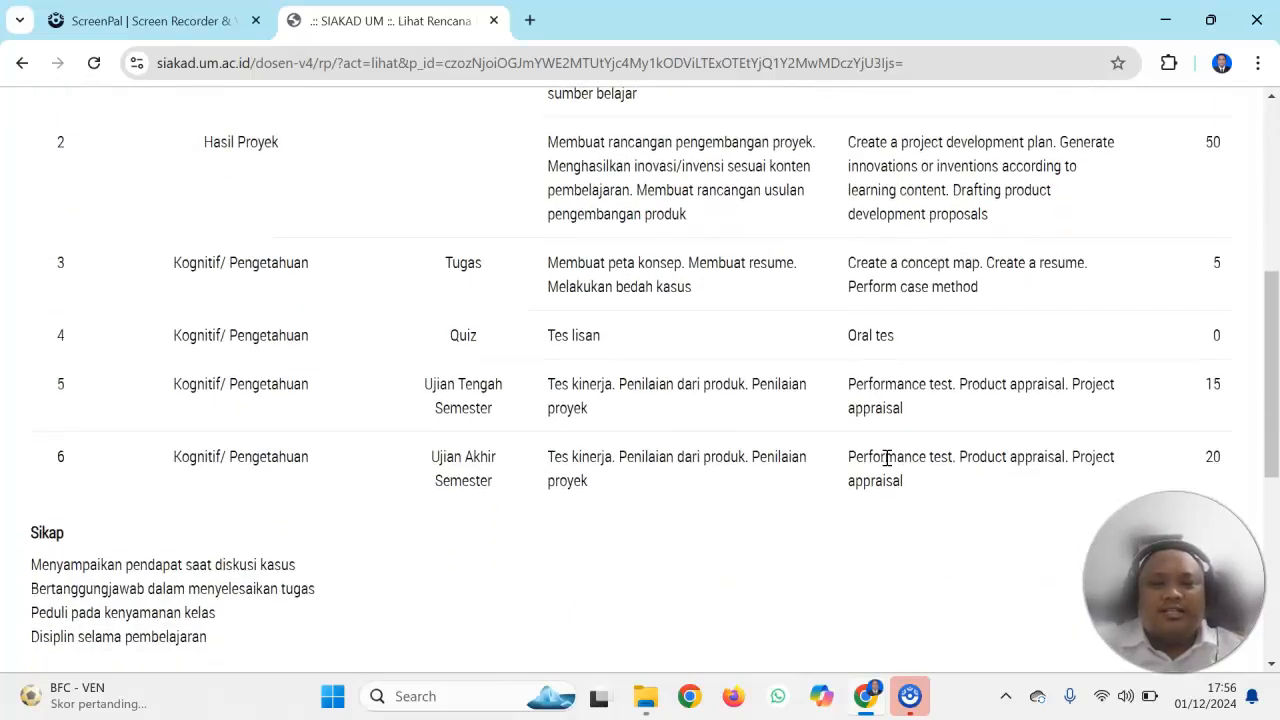
scroll(887, 458, "down", 2)
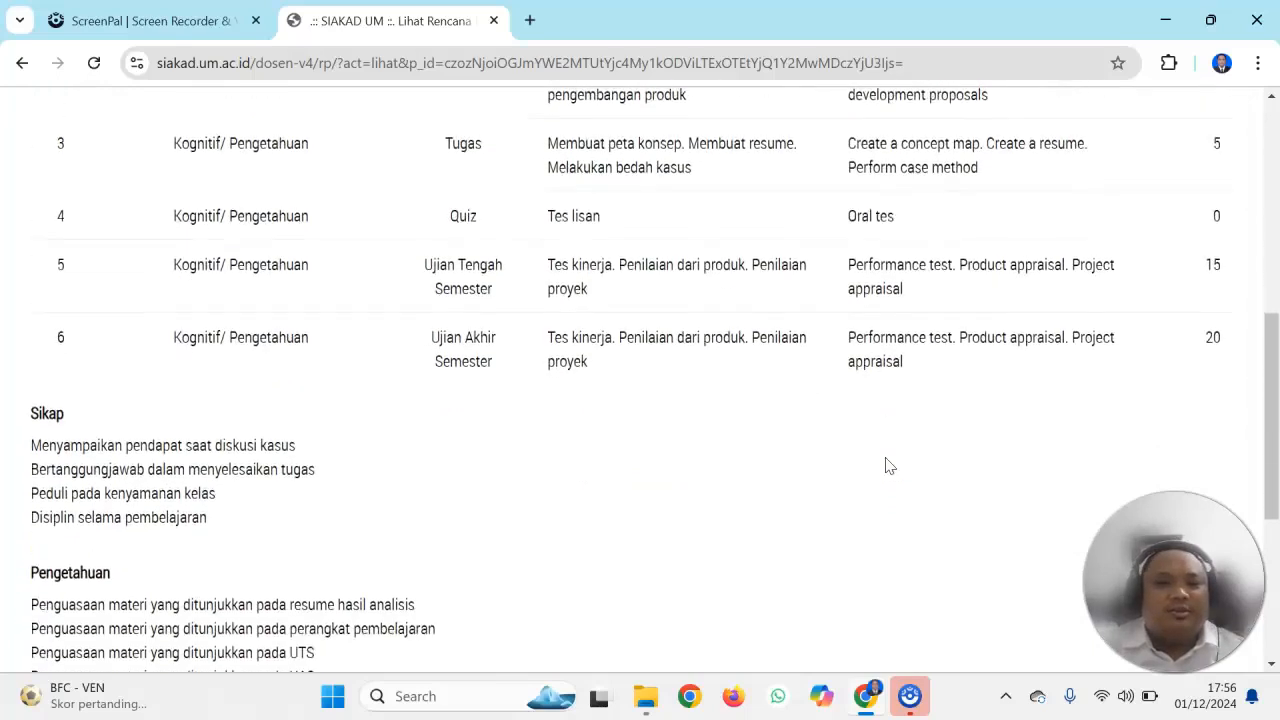
scroll(887, 465, "down", 1)
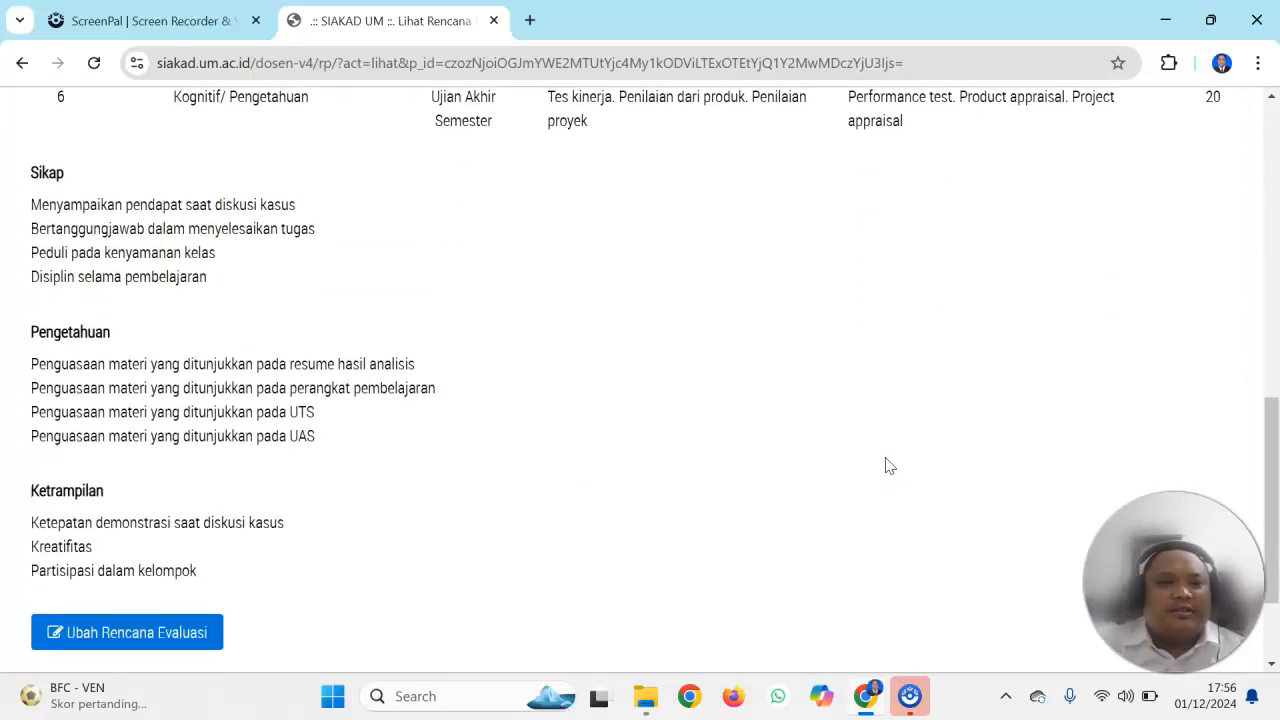
scroll(887, 465, "down", 2)
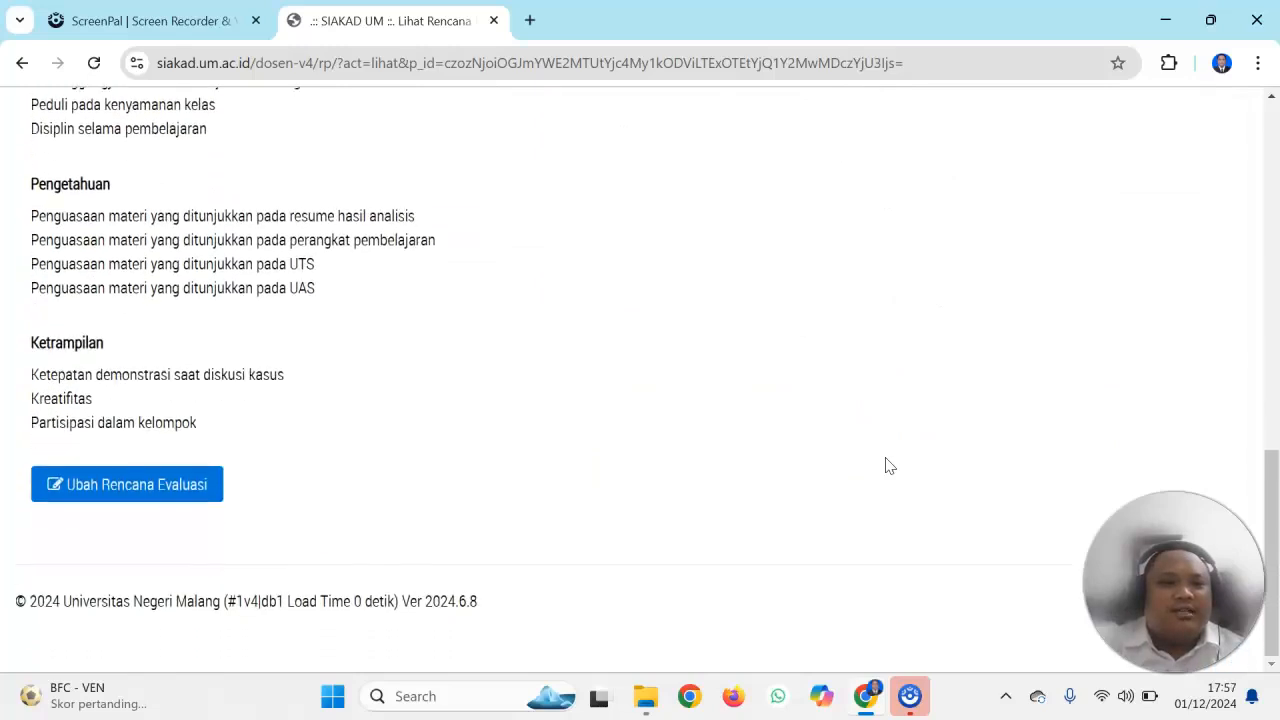
scroll(886, 466, "up", 1)
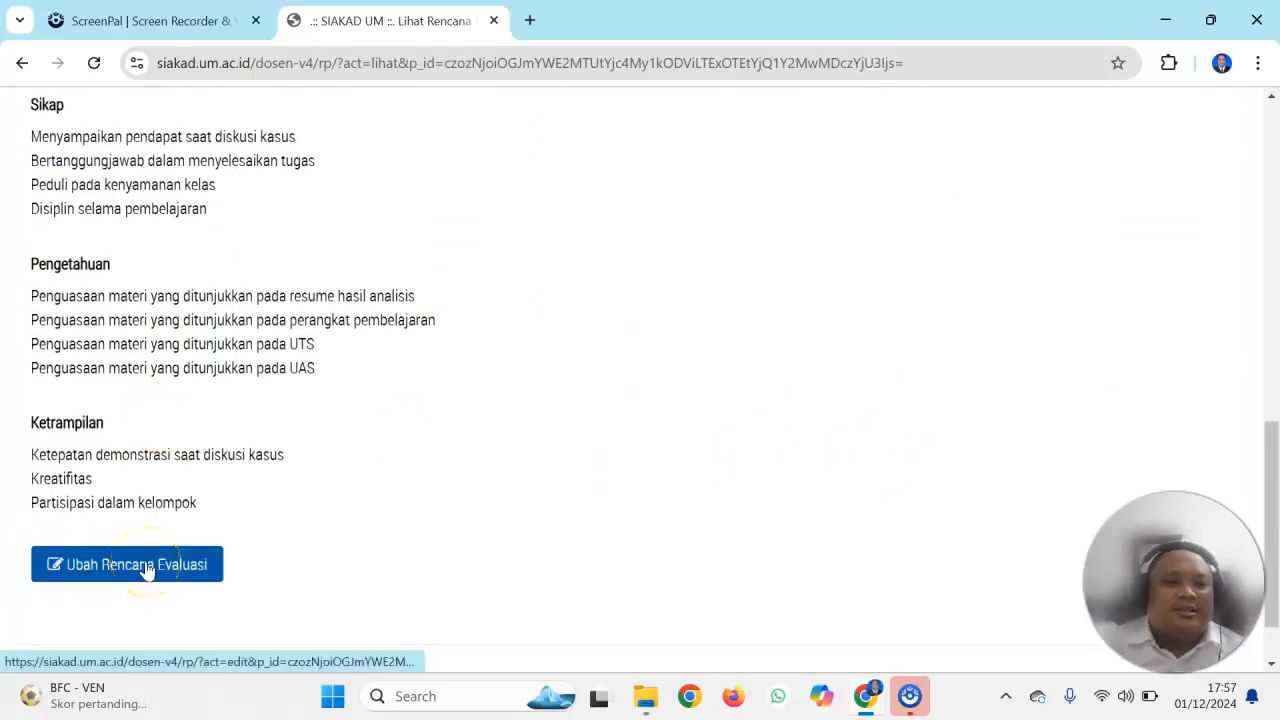
left_click_drag(1268, 500, 1270, 190)
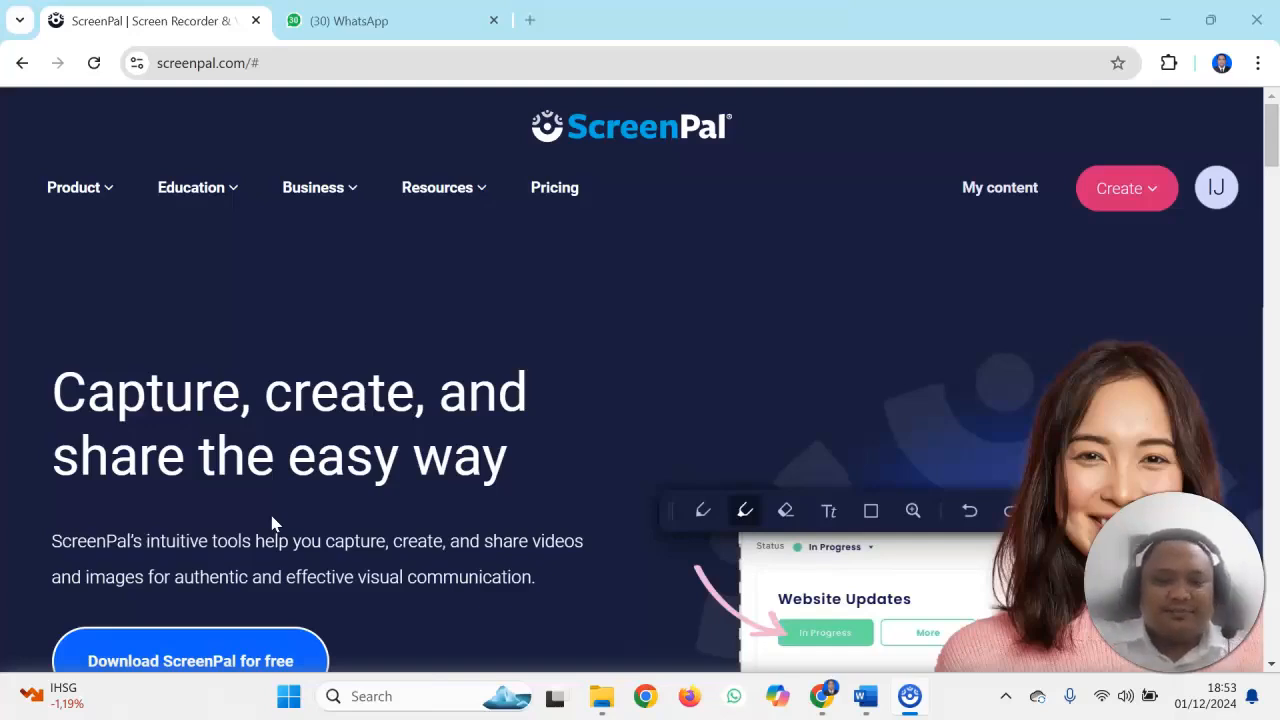
Open siakad.um.ac.id in a new browser tab and go to the RPS course list
left_click(222, 55)
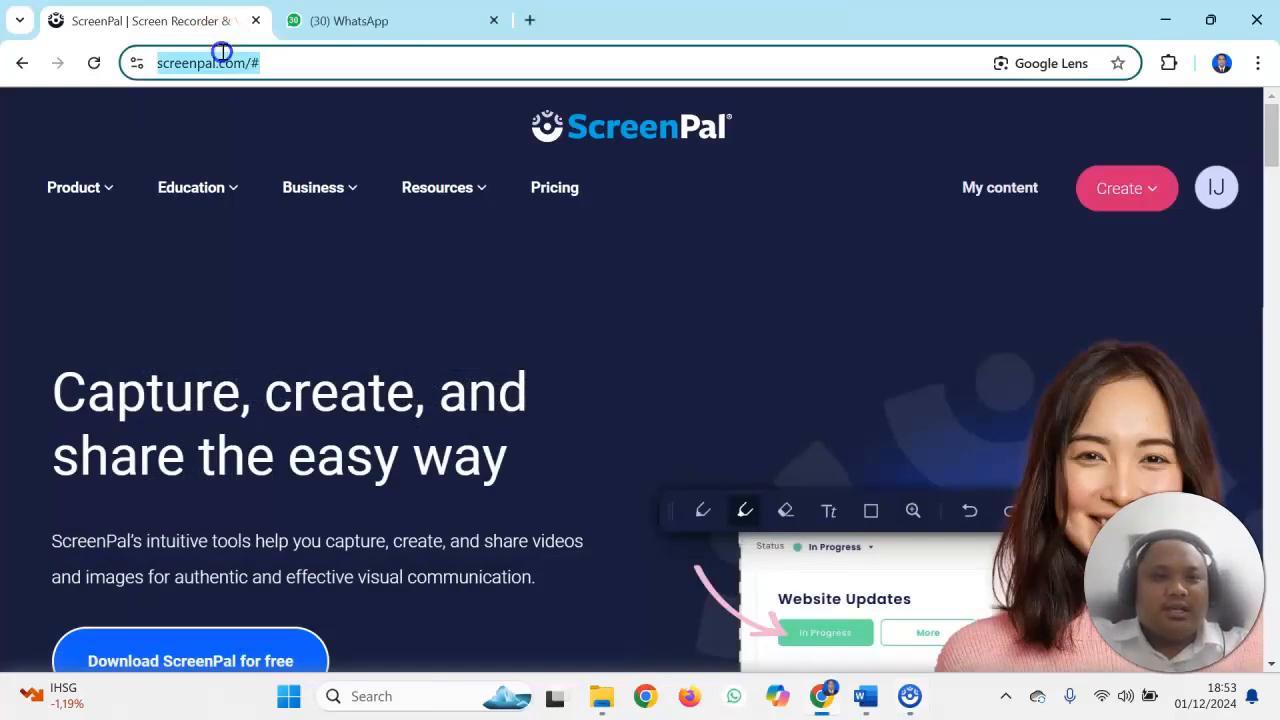
key("ctrl+t")
type("siakad.um.ac.id")
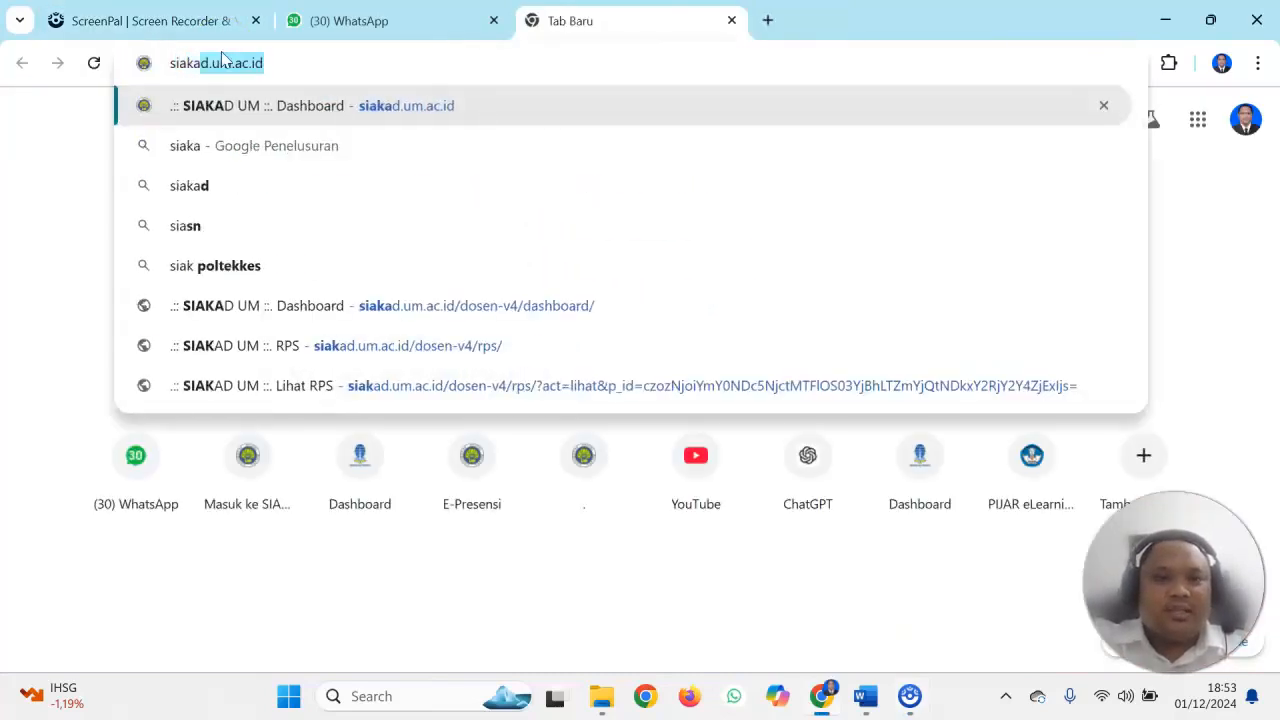
key("Return")
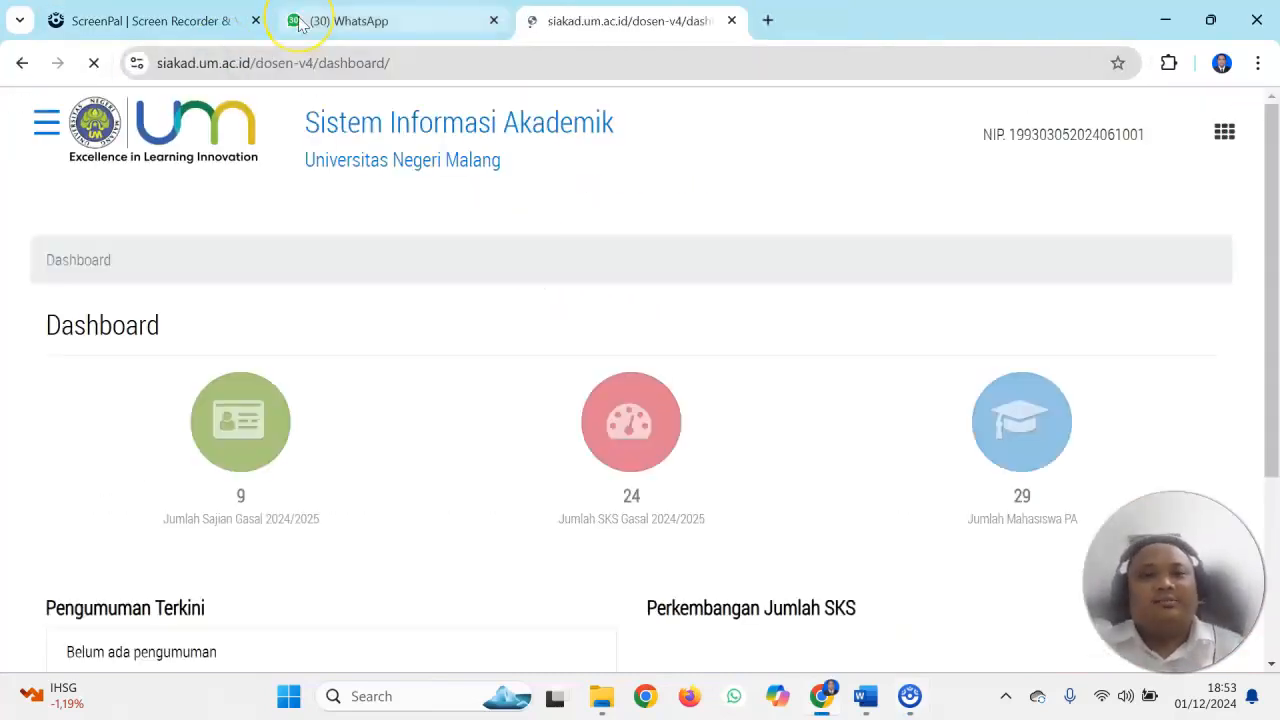
left_click(40, 120)
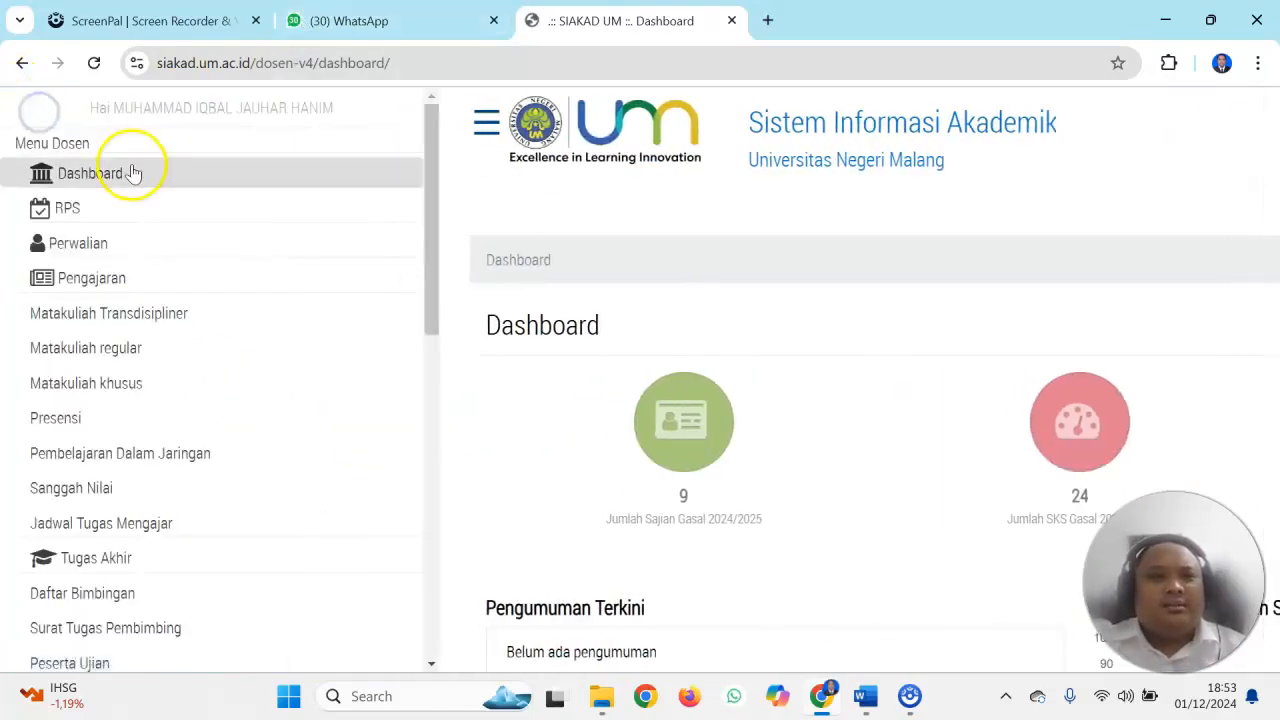
left_click(130, 211)
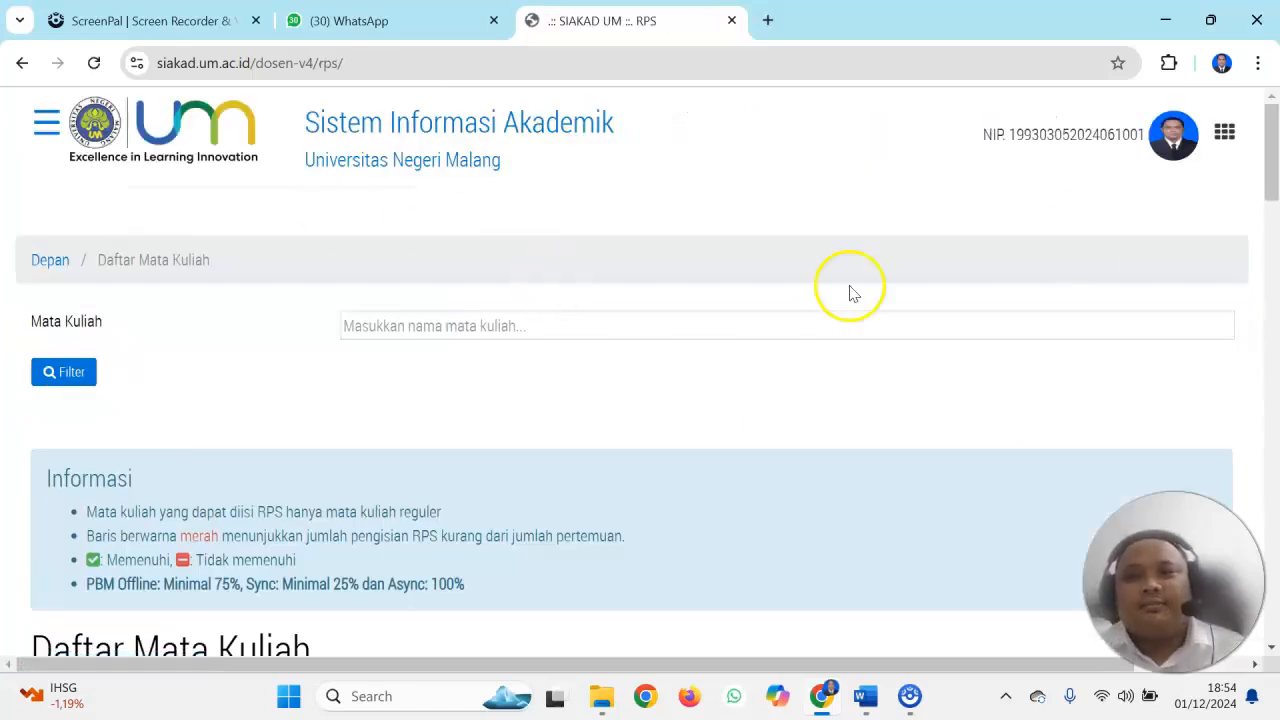
Open the RPS of the Atletik course from the Daftar Mata Kuliah table
left_click_drag(1273, 128, 1273, 224)
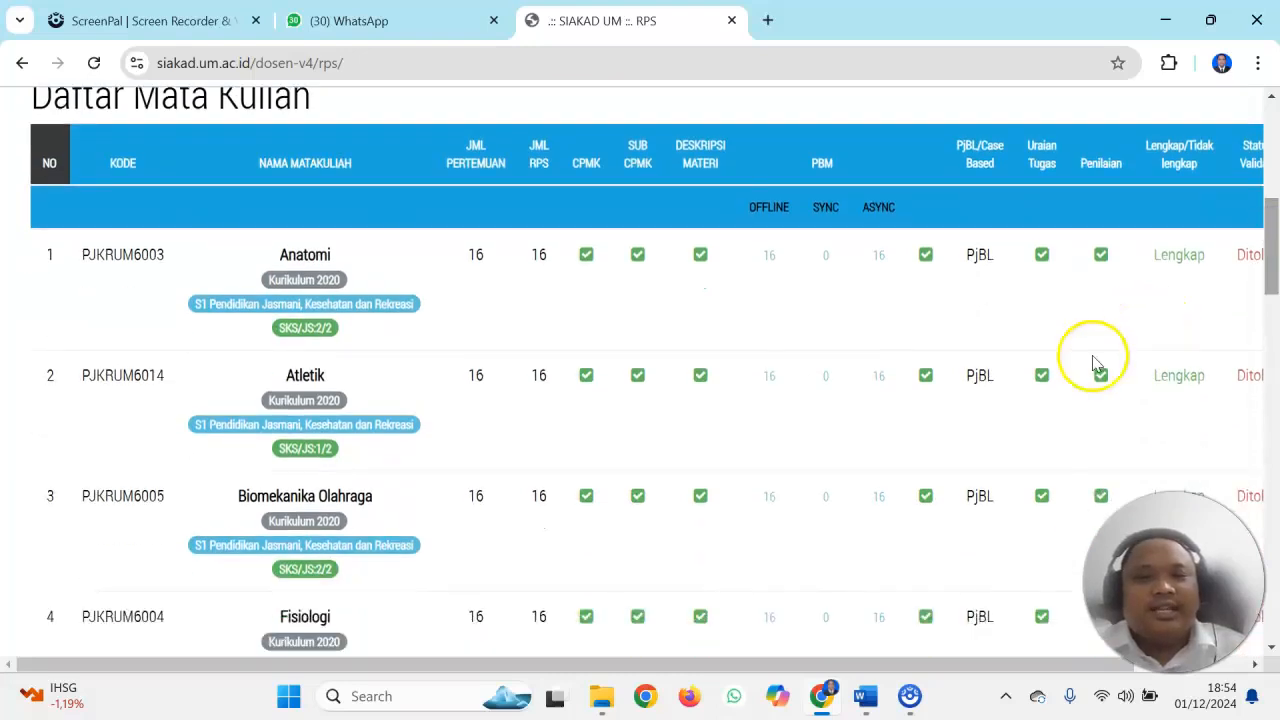
left_click_drag(812, 663, 930, 652)
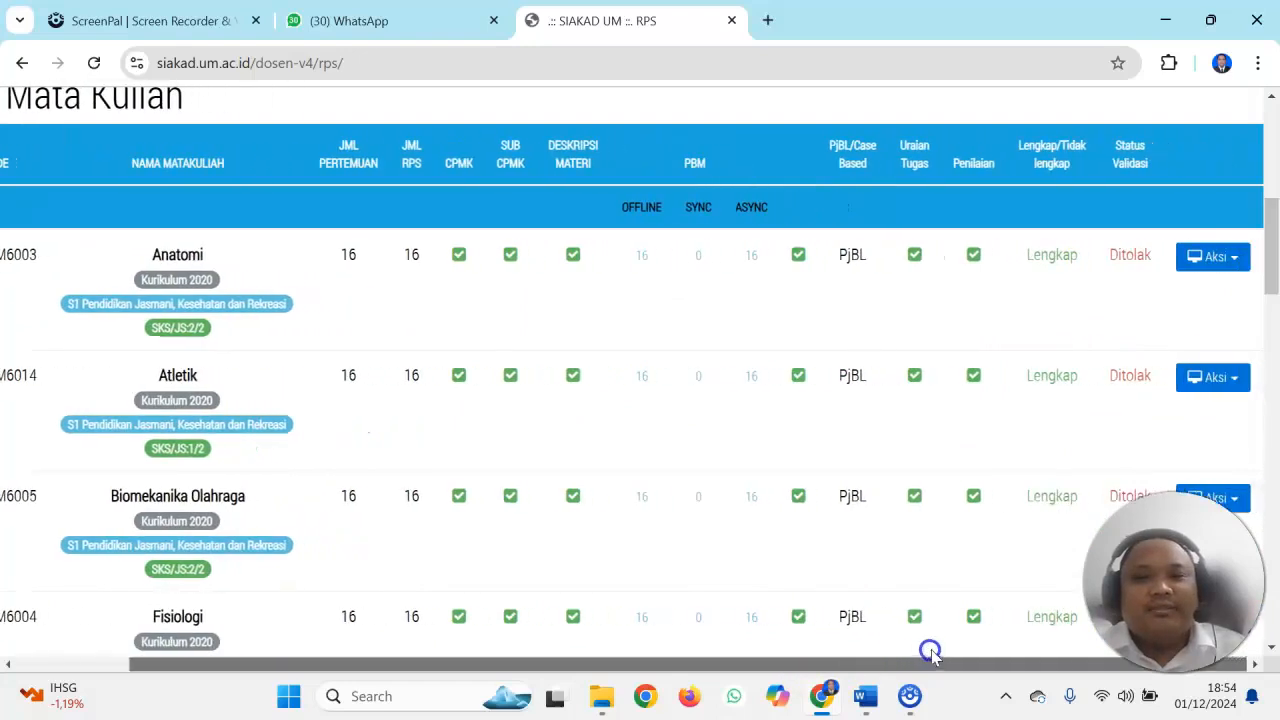
left_click(1207, 377)
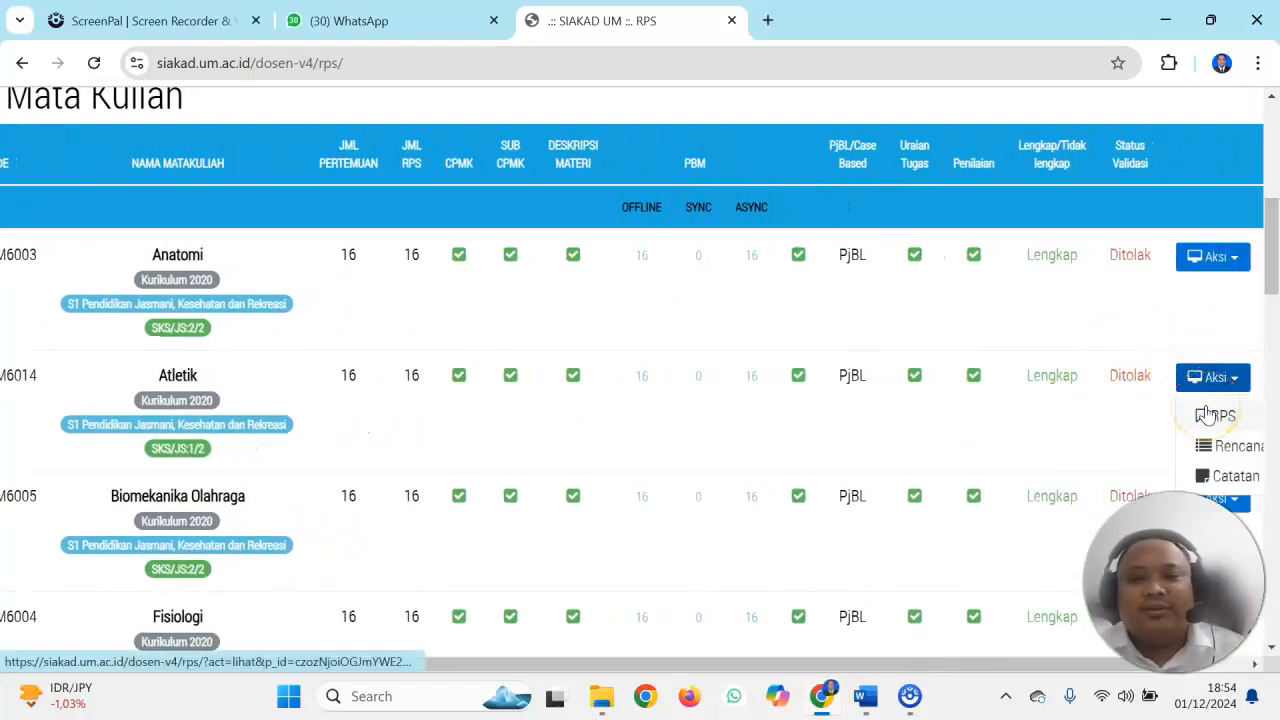
left_click(1207, 415)
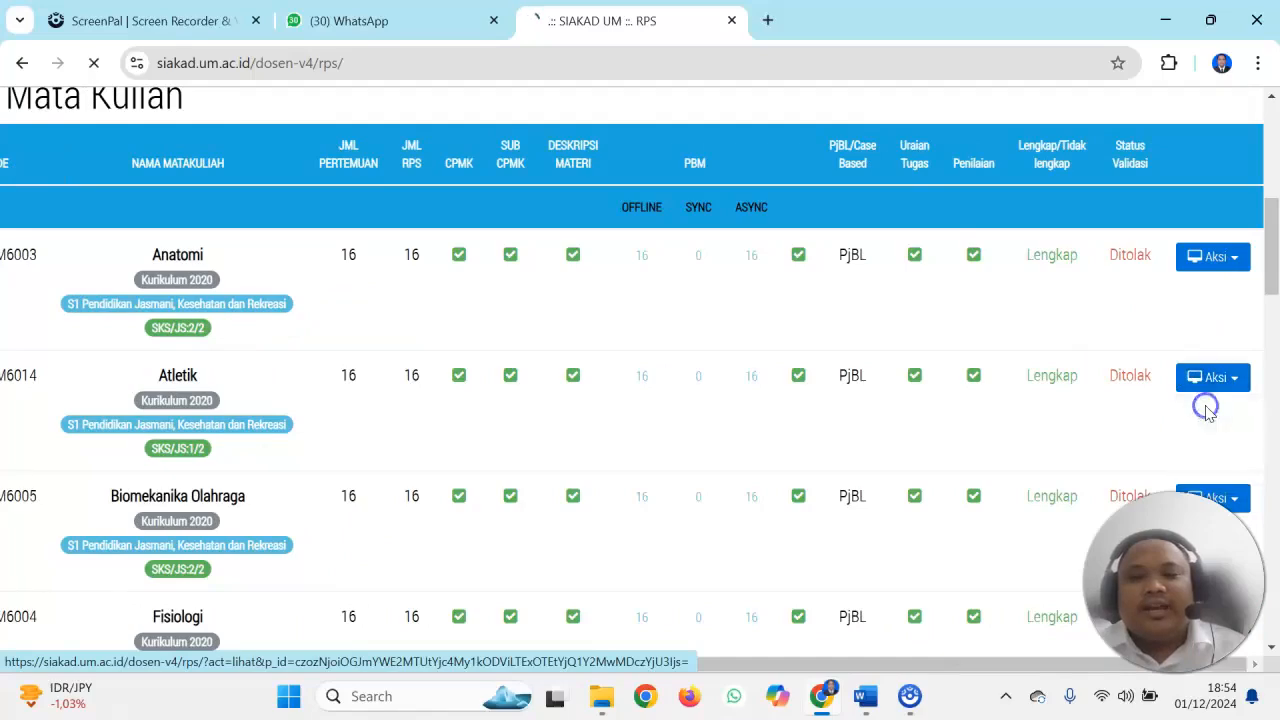
Generate the PDF version of the Atletik RPS and cancel printing to keep only the document page open
left_click_drag(1273, 155, 1274, 585)
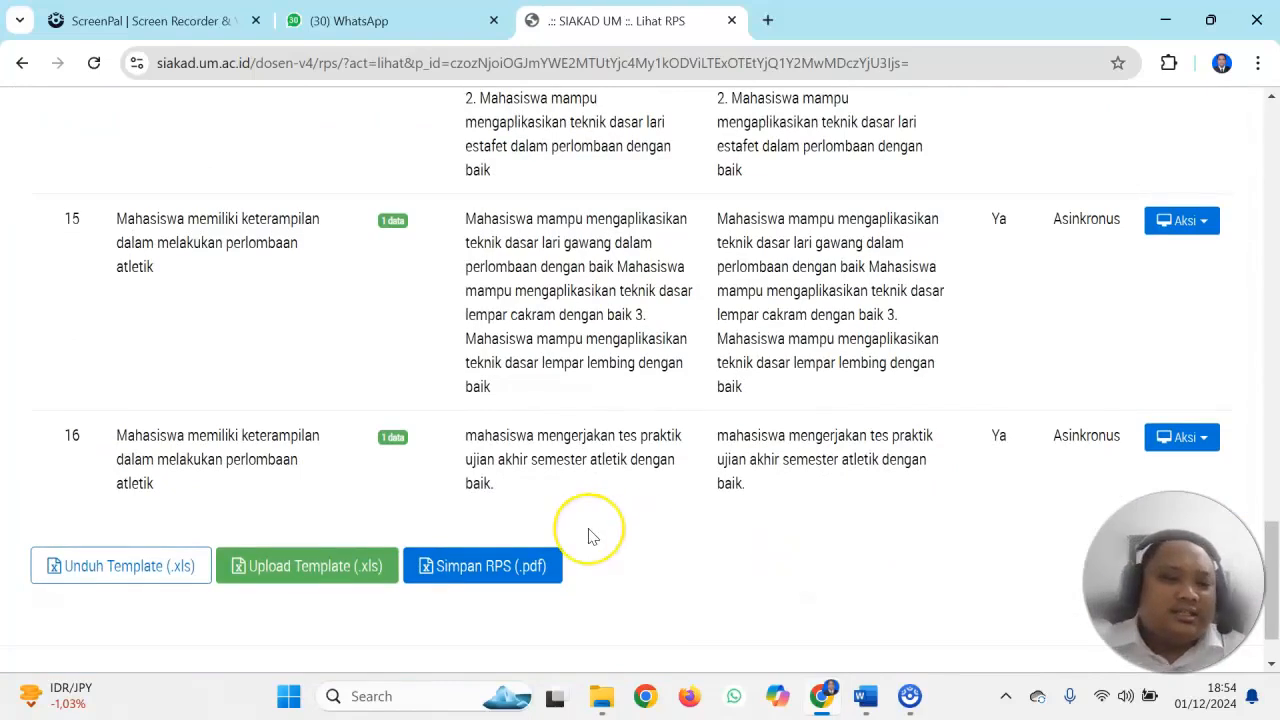
left_click(443, 566)
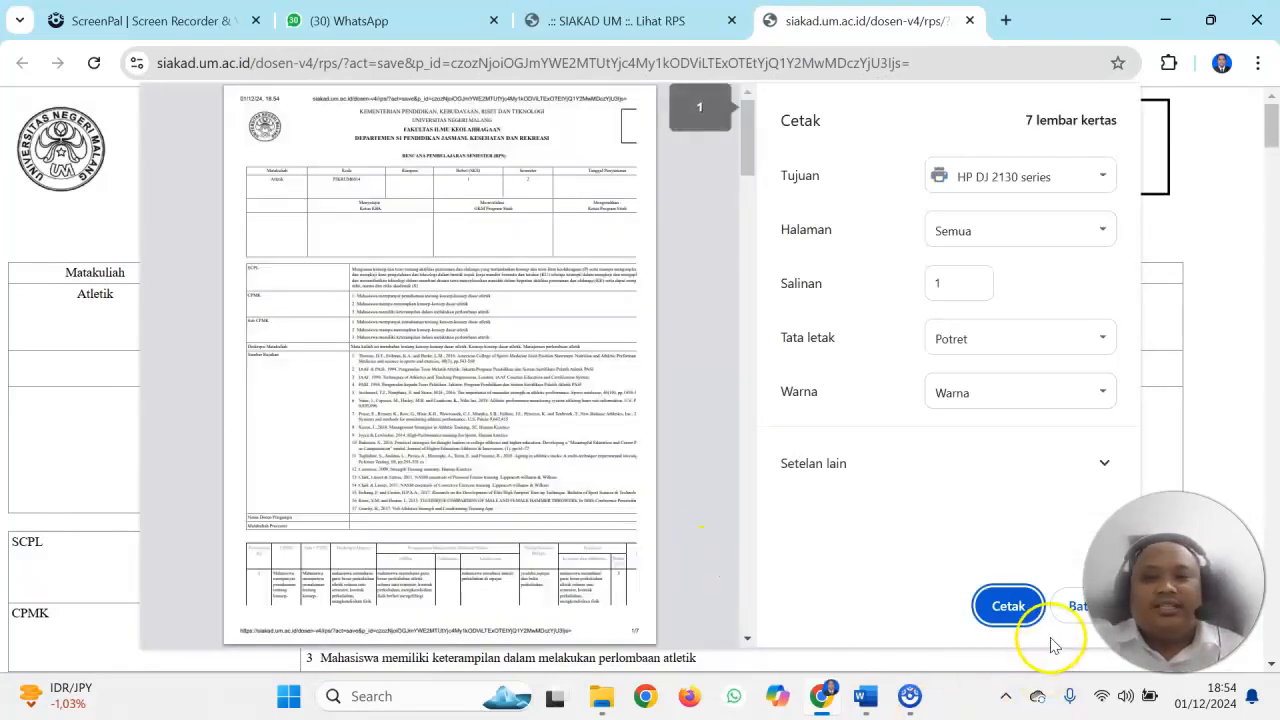
left_click(1073, 612)
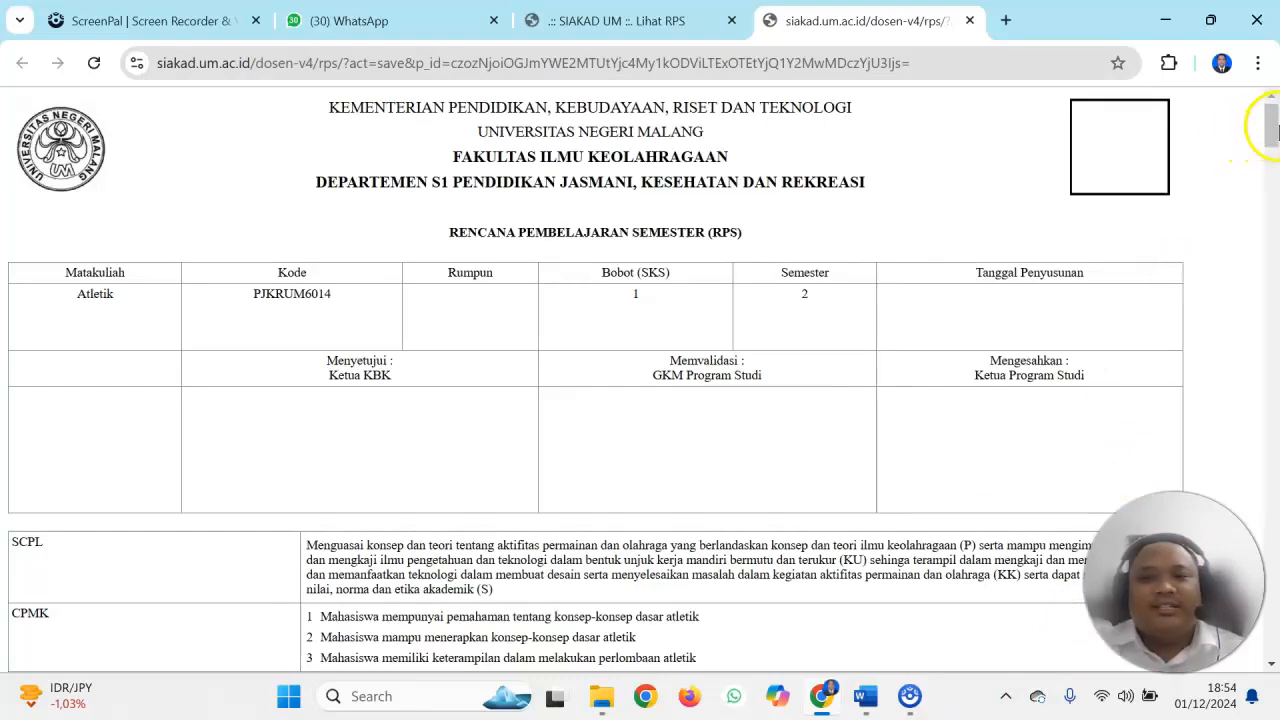
Review the generated Atletik RPS document from the course identity through Rencana Tugas and Rencana Penilaian, and close its tab
mouse_move(1274, 143)
left_mouse_down()
mouse_move(1274, 161)
mouse_move(1274, 126)
left_mouse_up()
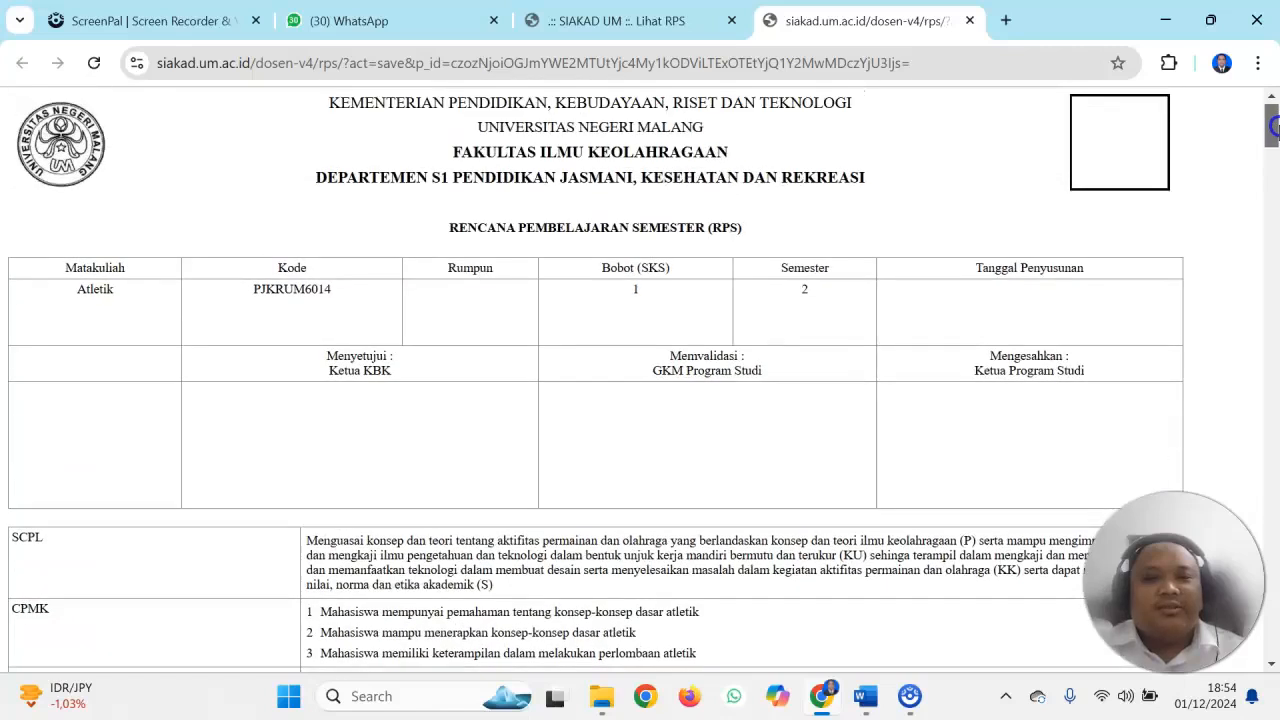
left_click_drag(1274, 126, 1274, 489)
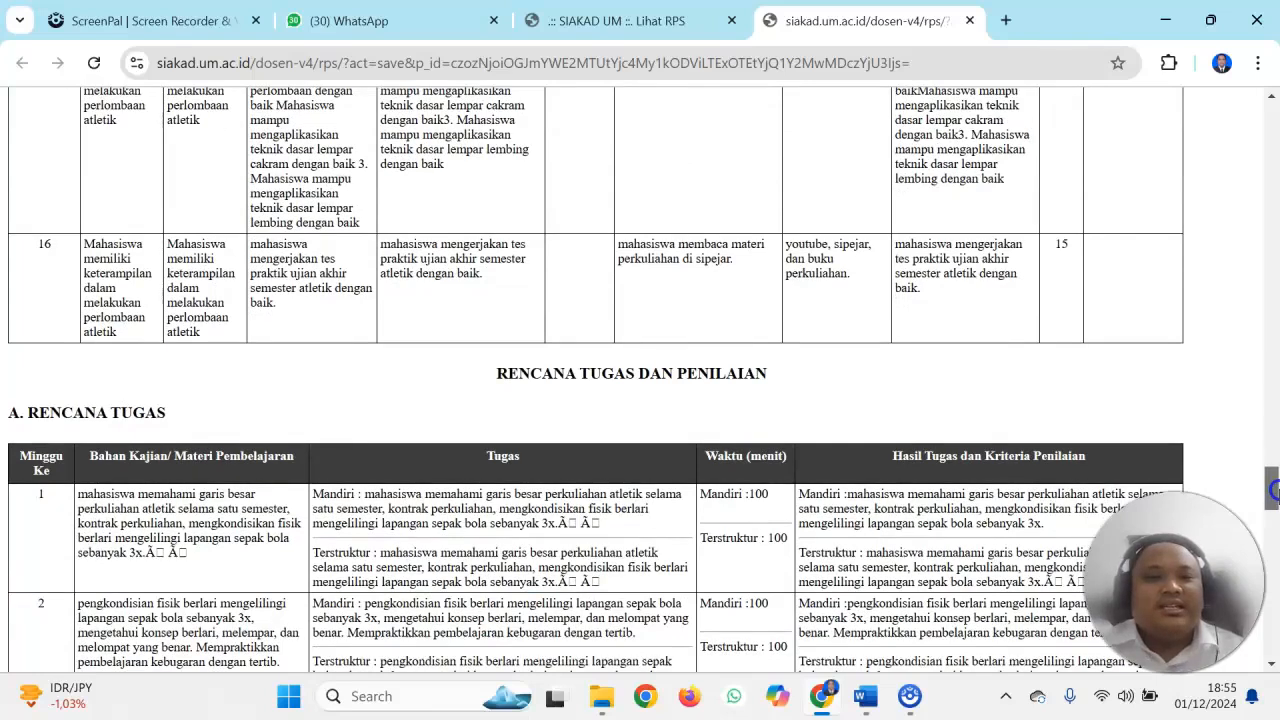
left_click_drag(1274, 489, 1274, 627)
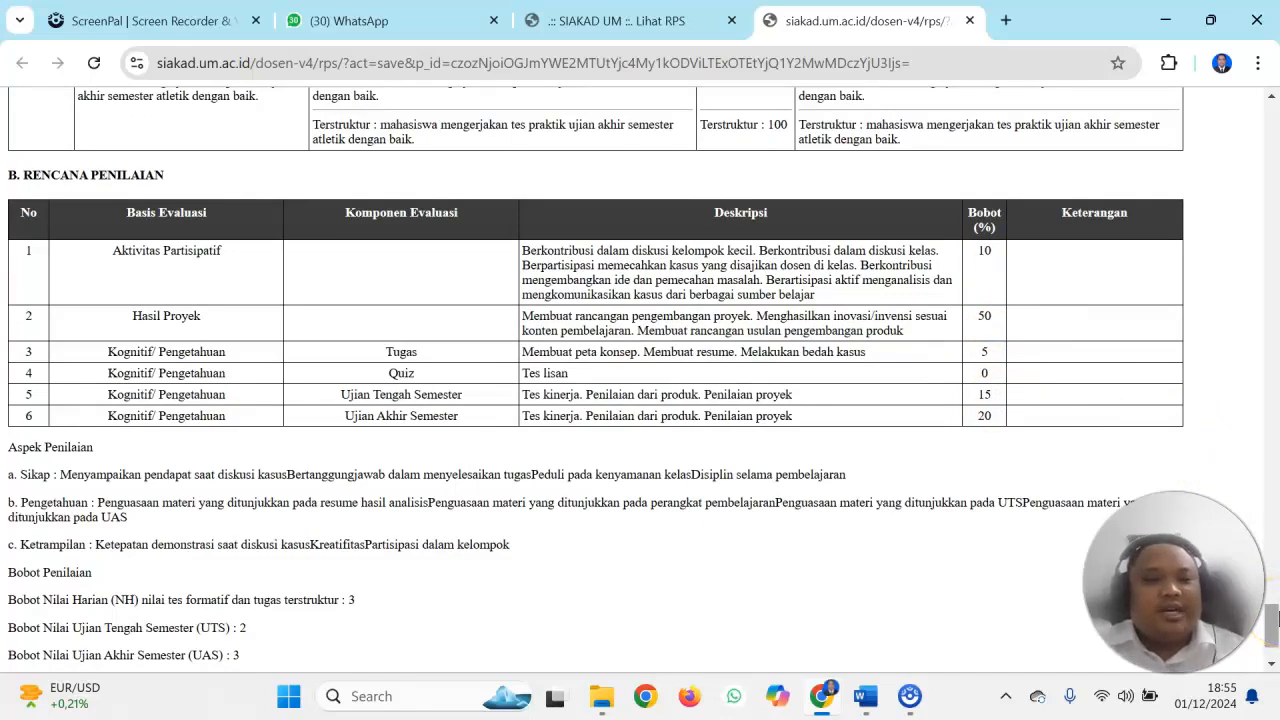
scroll(1274, 612, "down", 1)
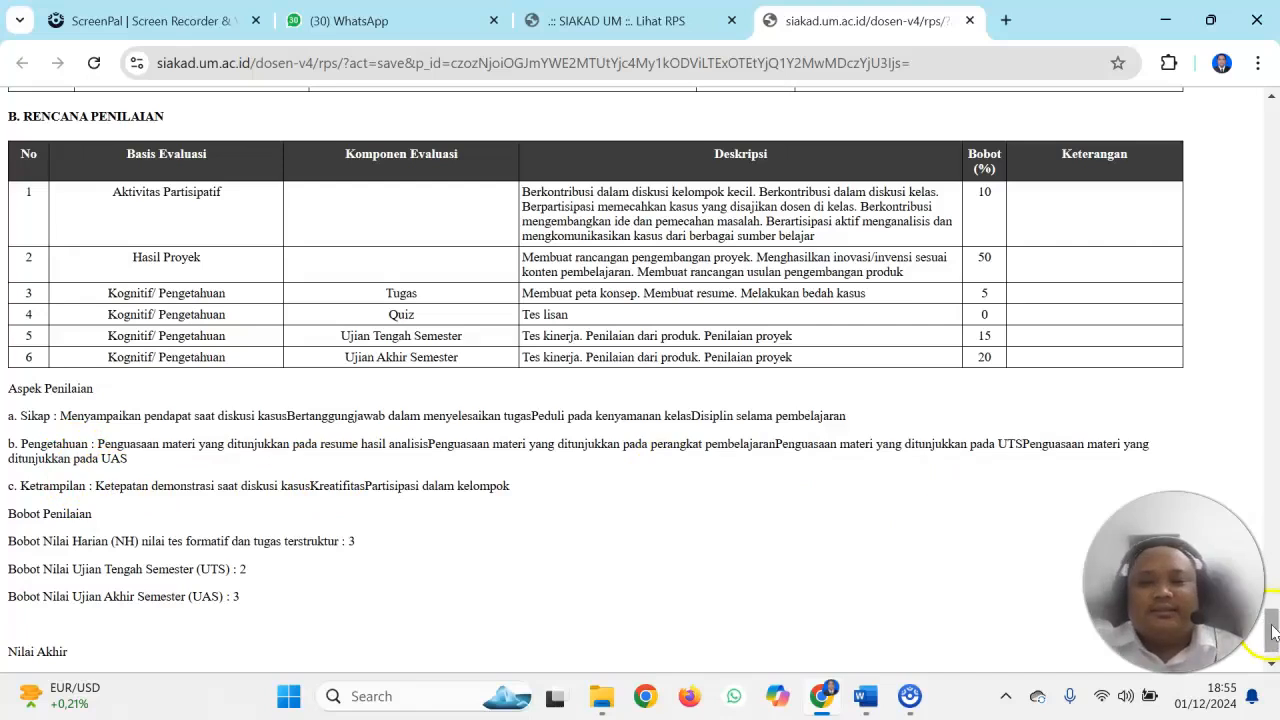
left_click_drag(1272, 627, 1273, 118)
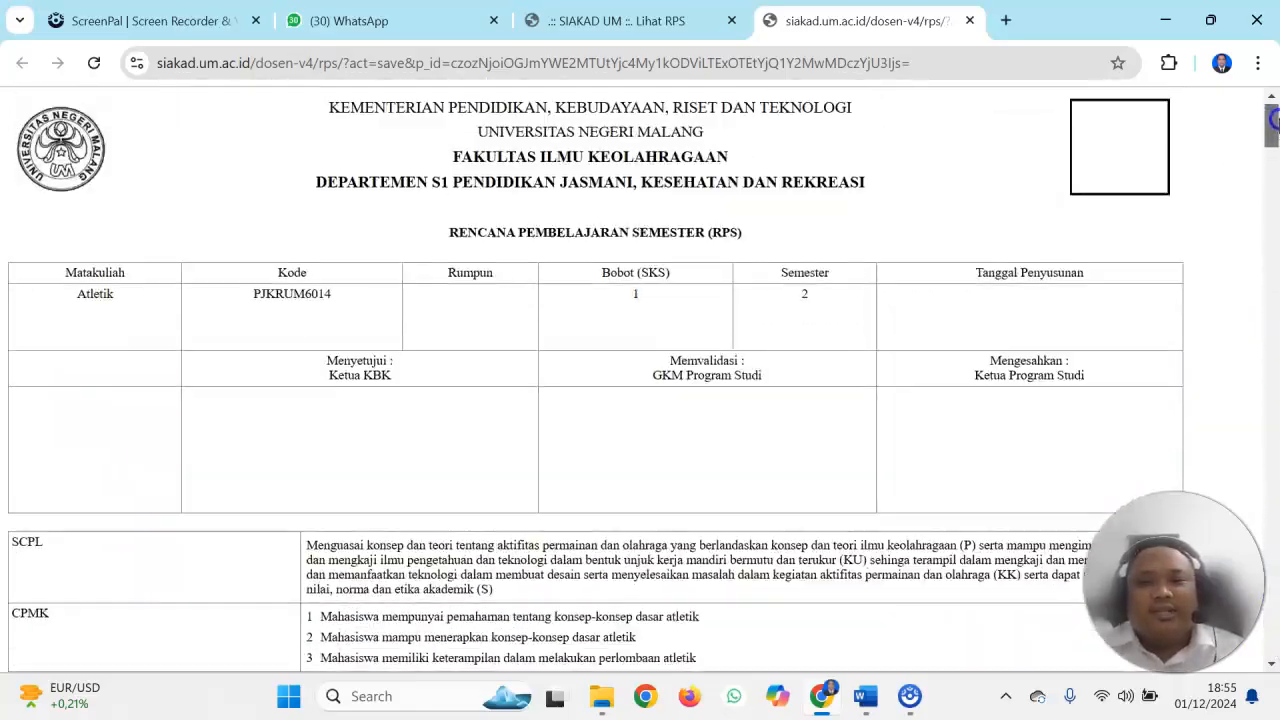
left_click(969, 20)
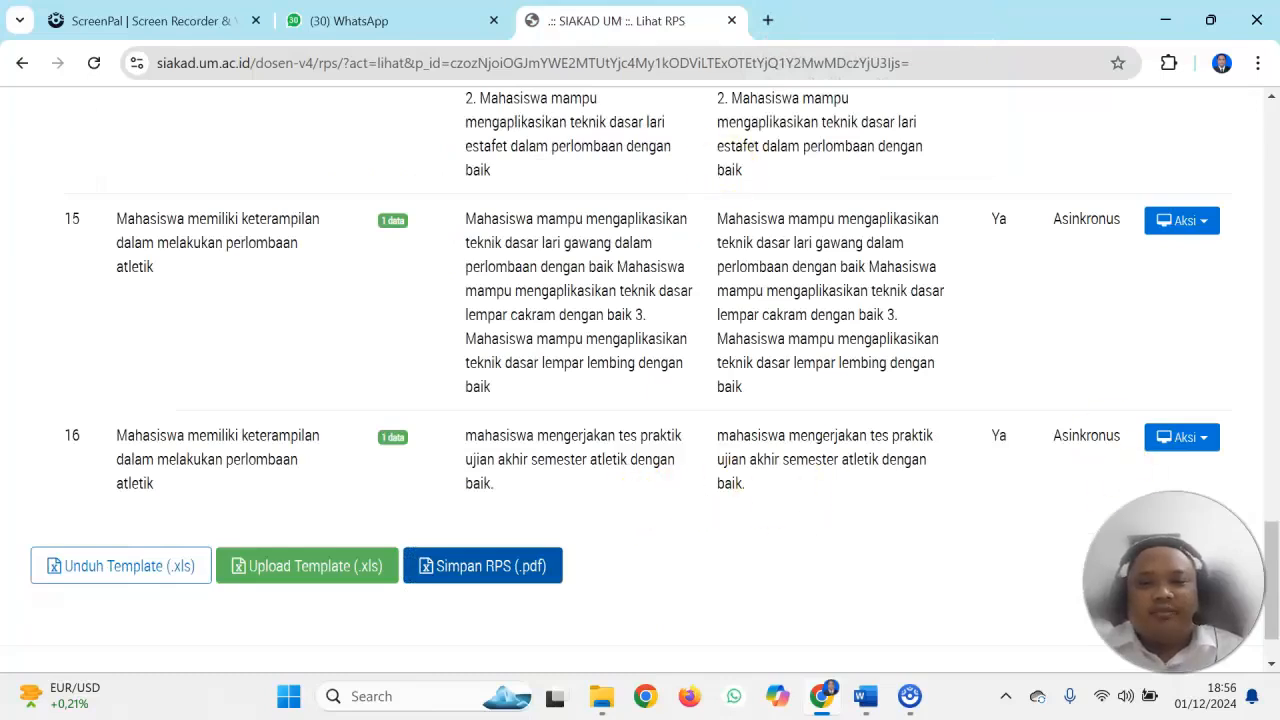
Return from the Atletik RPS page to the Daftar Mata Kuliah page
key("Home")
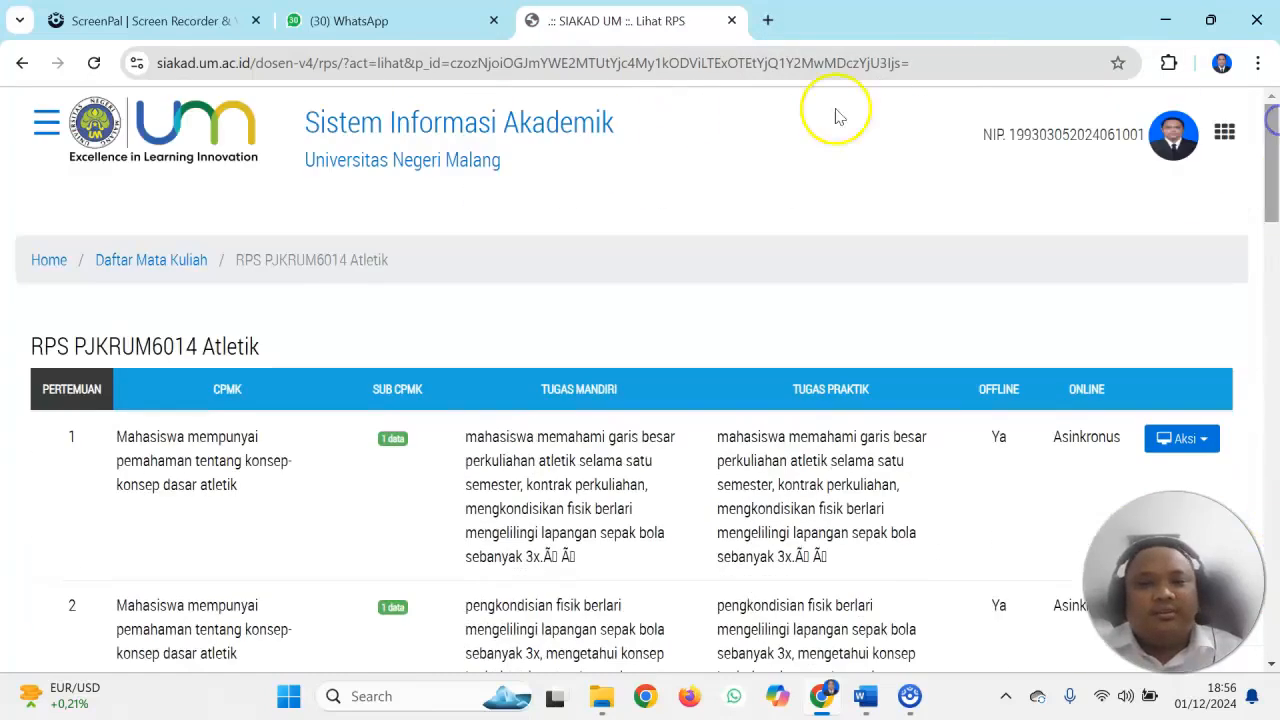
left_click(176, 266)
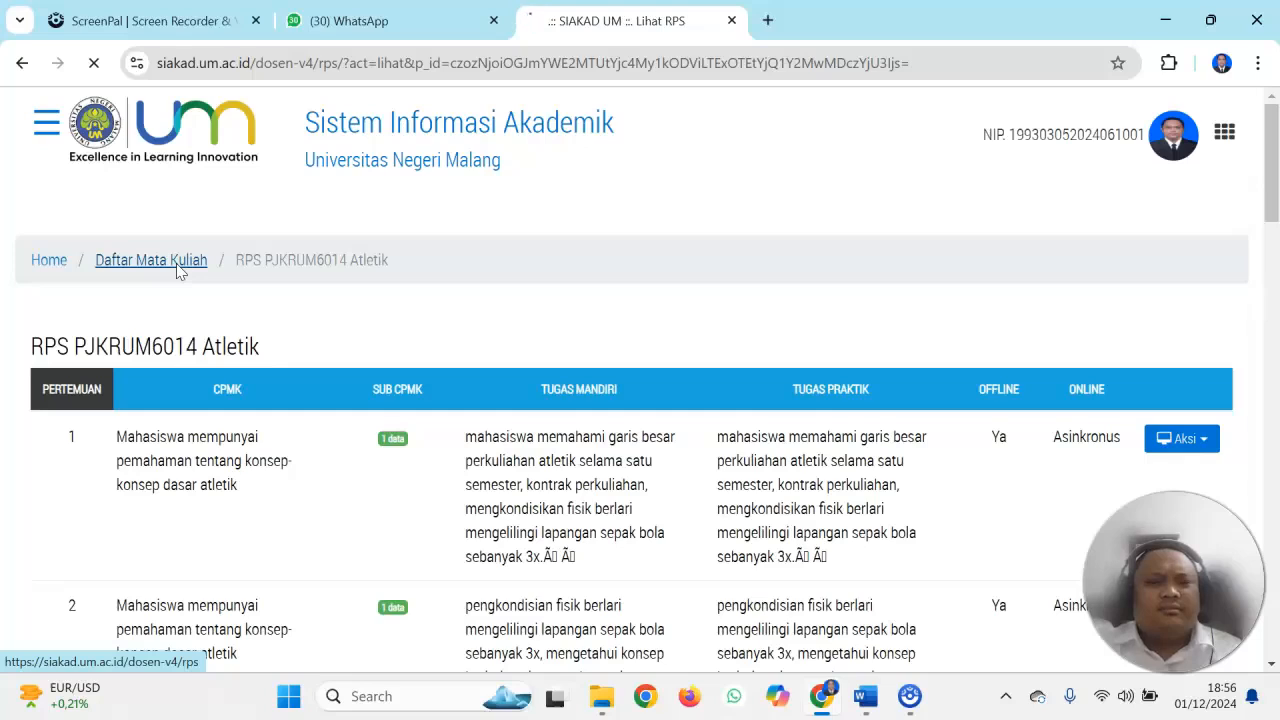
left_click(201, 263)
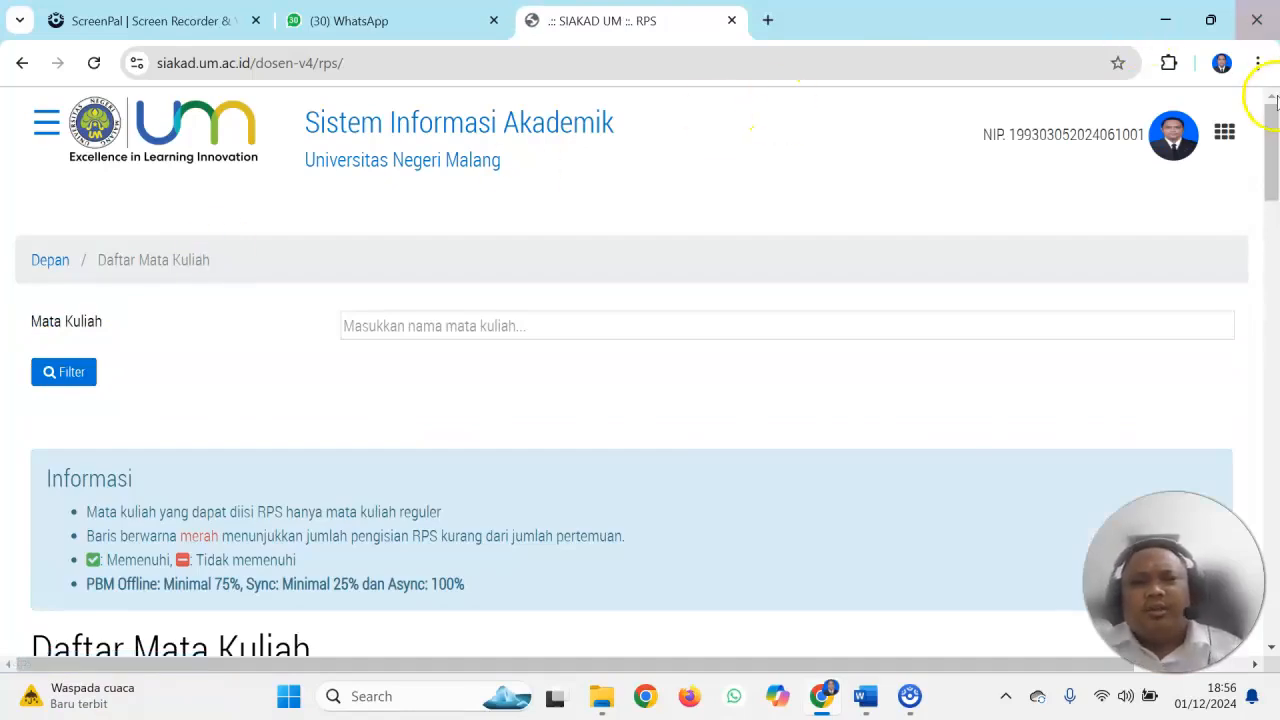
Examine the course list's completeness marks and validation status, comparing Permainan Tradisional with the other courses
left_click_drag(1272, 148, 1272, 453)
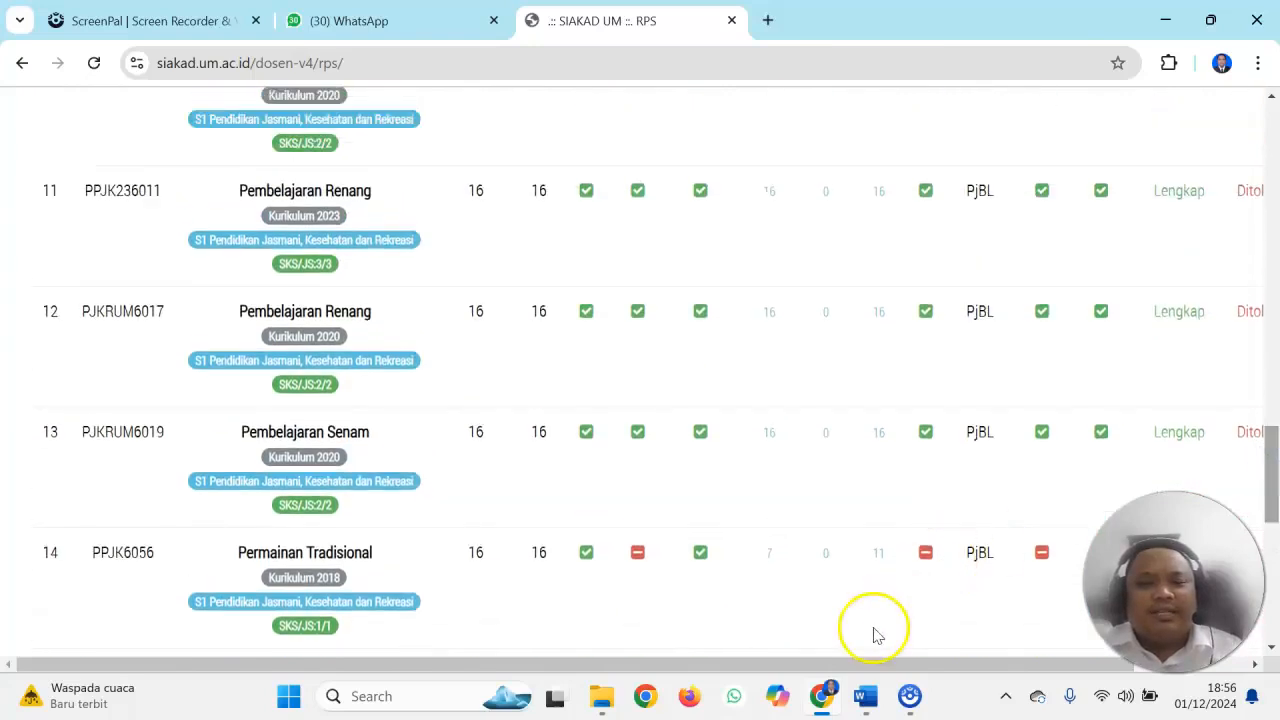
left_click_drag(849, 665, 982, 660)
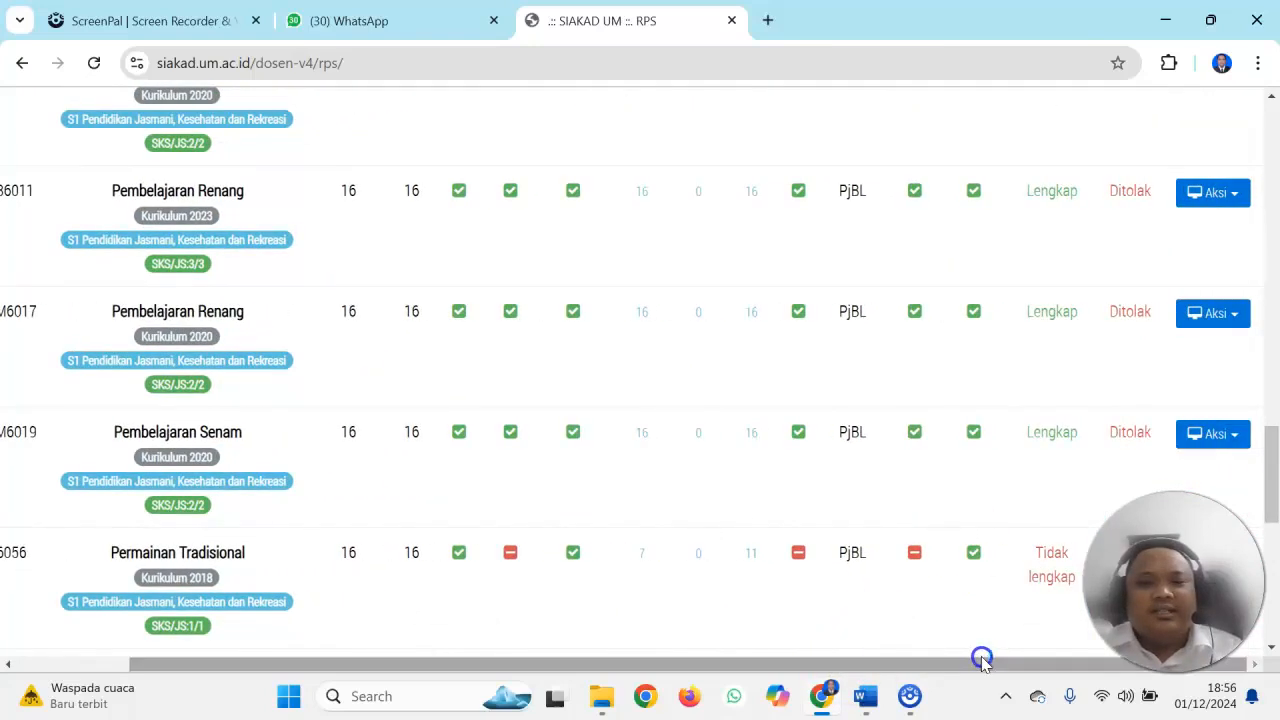
left_click_drag(1272, 463, 1246, 268)
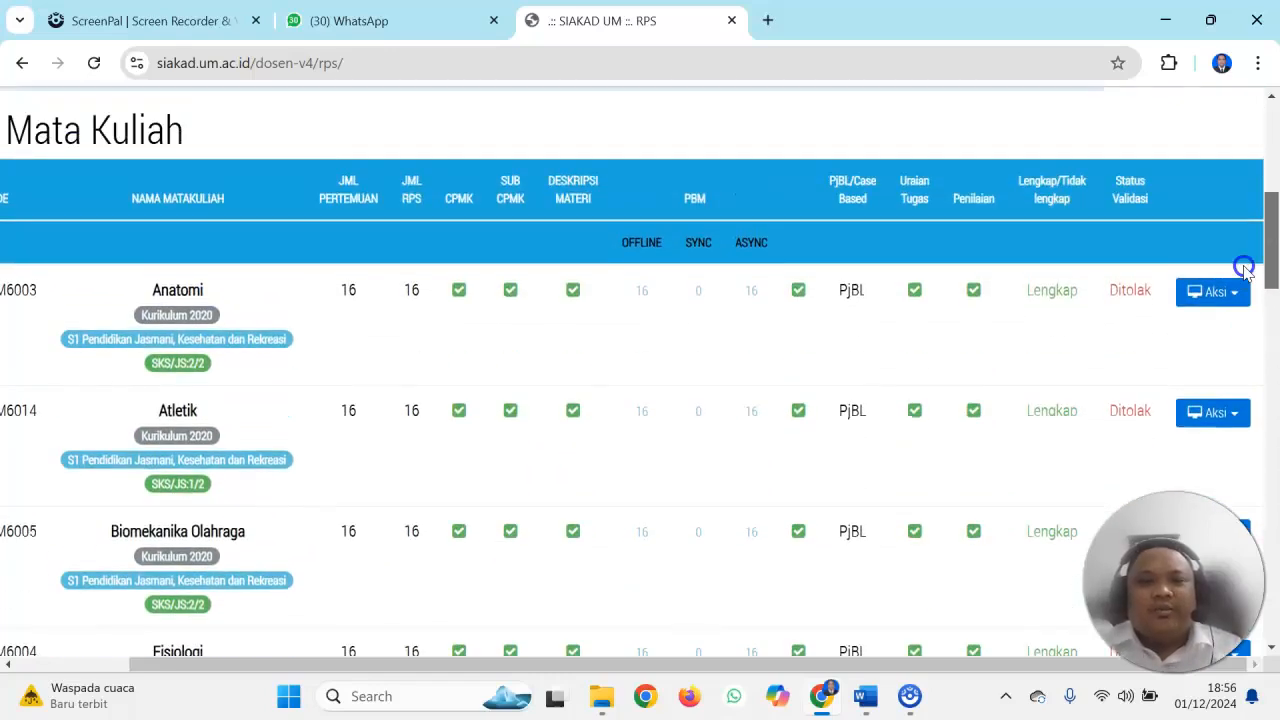
left_click_drag(1244, 268, 1245, 283)
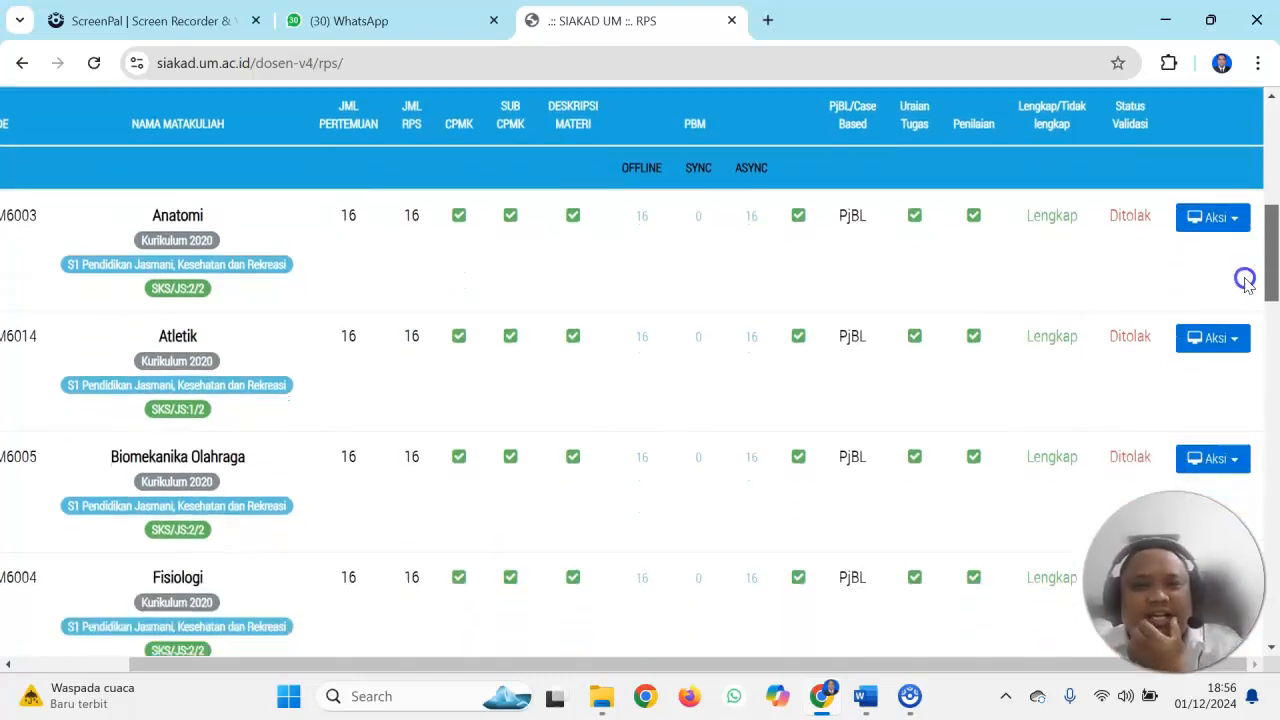
left_click_drag(1245, 280, 1234, 522)
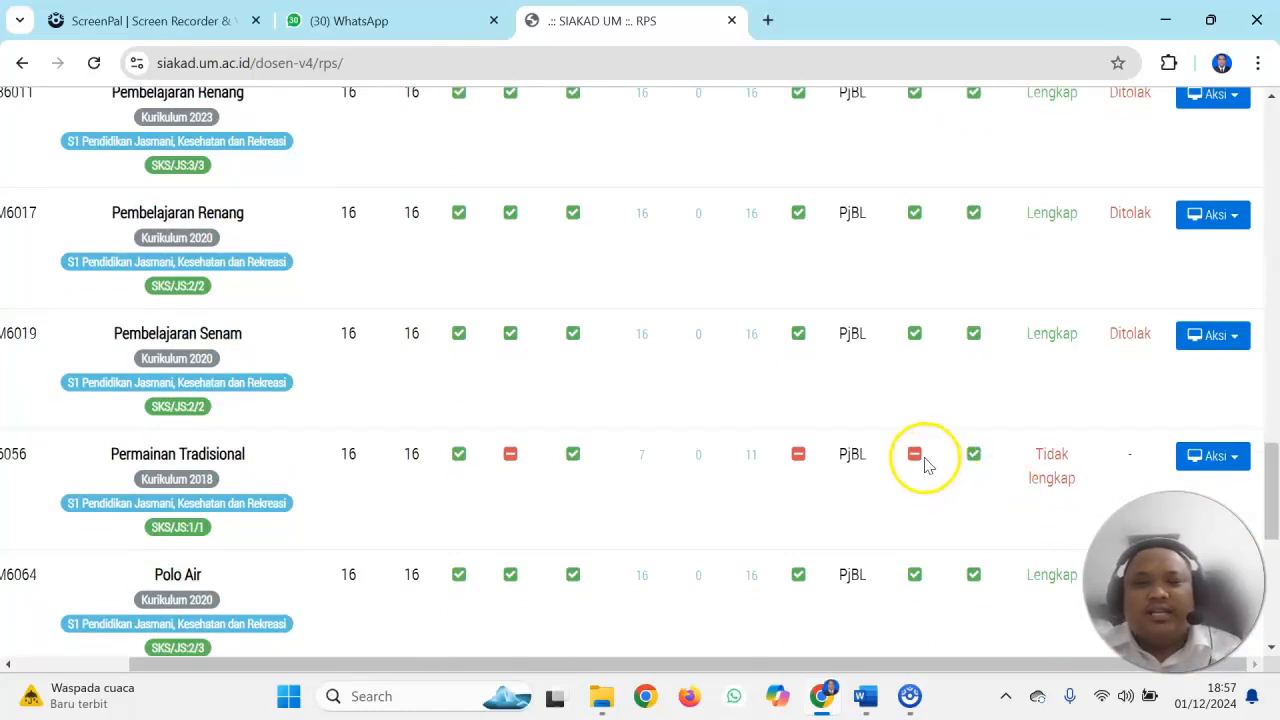
left_click_drag(1266, 463, 1251, 491)
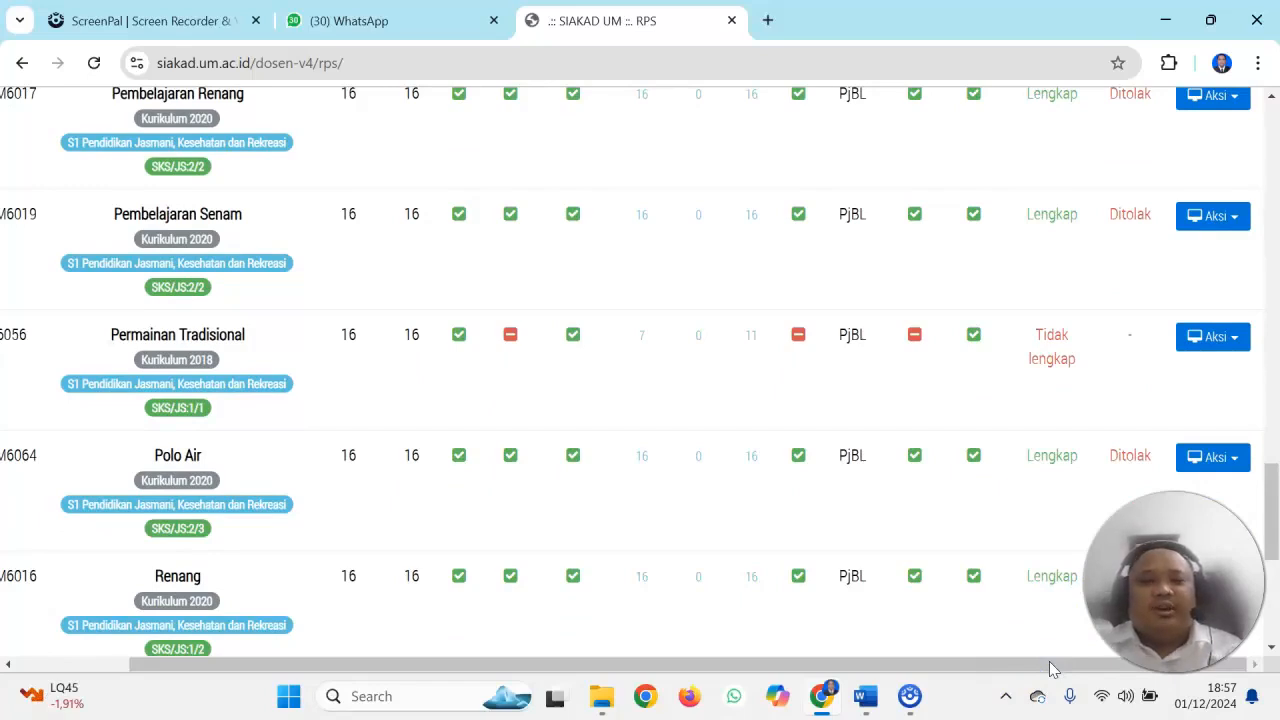
mouse_move(1035, 665)
left_mouse_down()
mouse_move(977, 666)
mouse_move(1010, 668)
left_mouse_up()
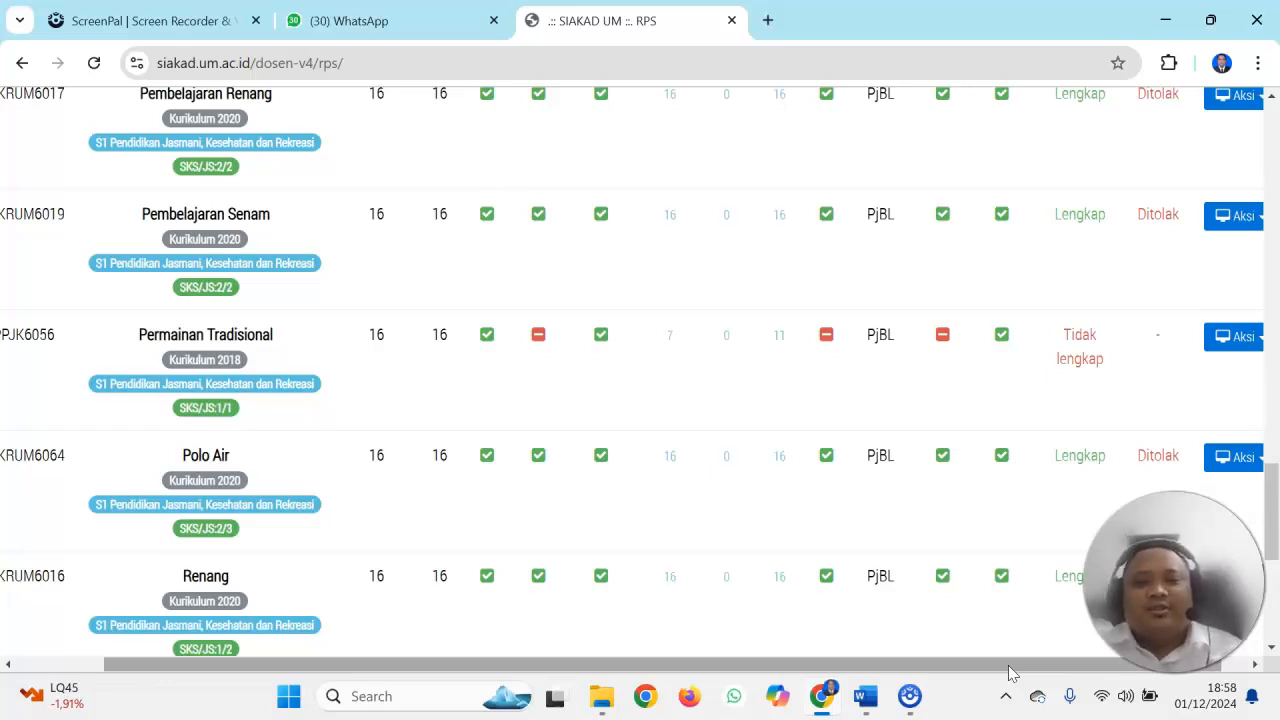
left_click_drag(1008, 668, 1042, 668)
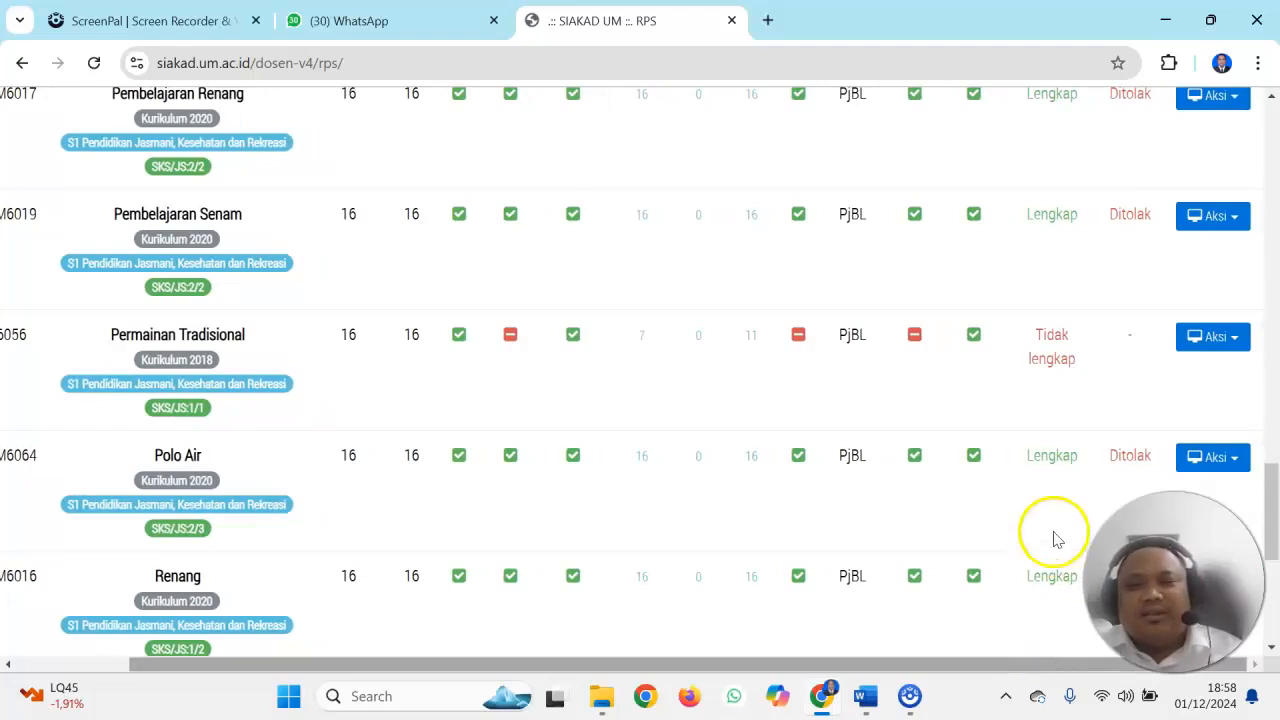
Open the RPS of Permainan Tradisional and start editing its meeting 1 entry
left_click(1206, 343)
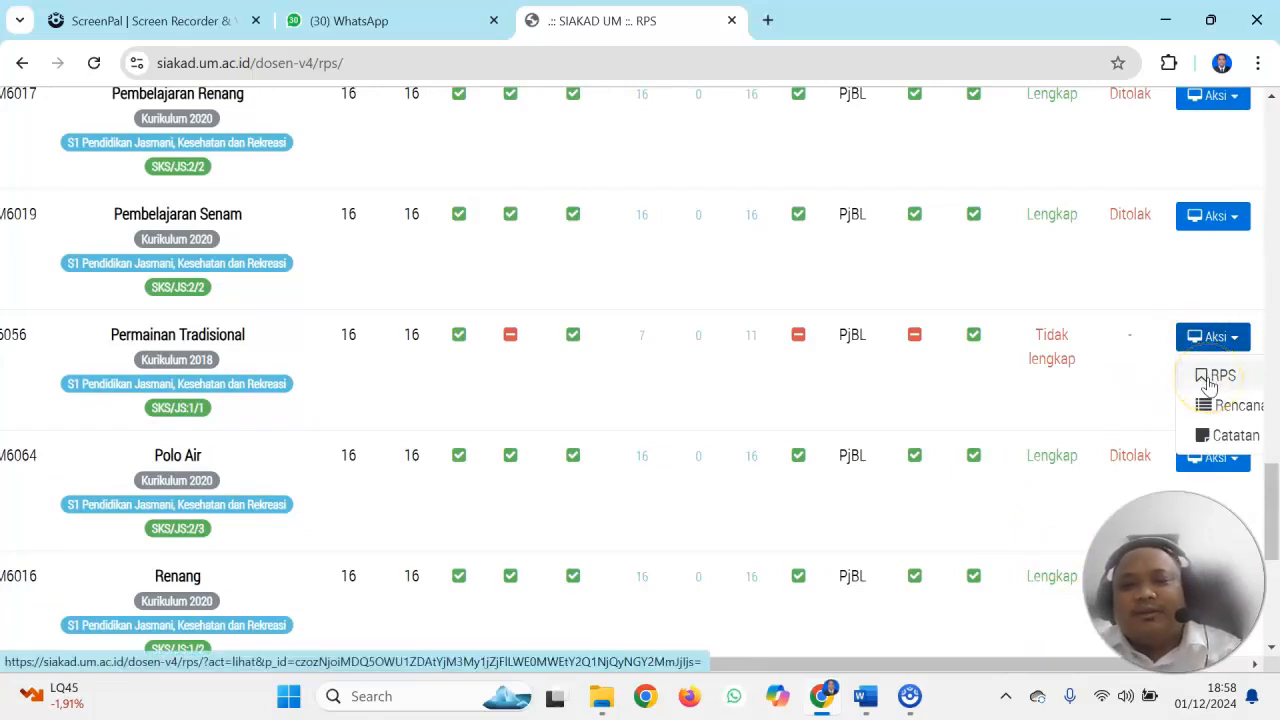
left_click(1210, 384)
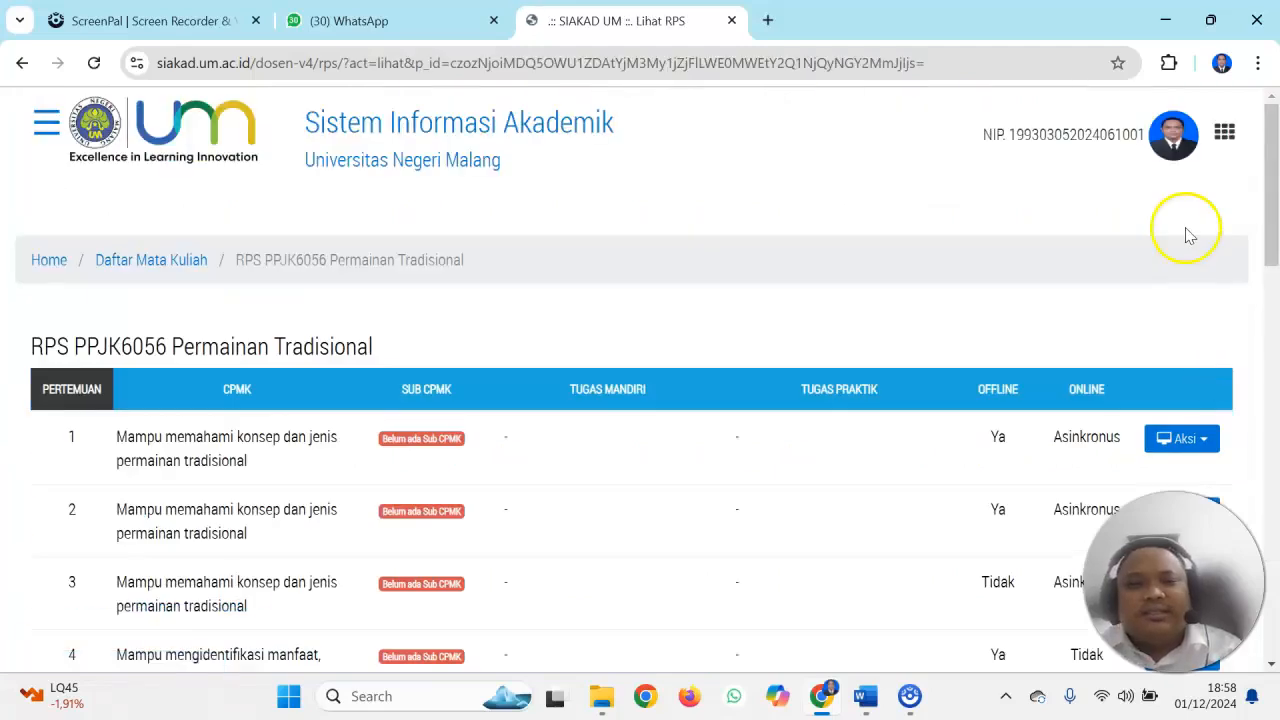
mouse_move(1266, 152)
left_mouse_down()
mouse_move(1266, 130)
mouse_move(1265, 500)
mouse_move(1272, 172)
left_mouse_up()
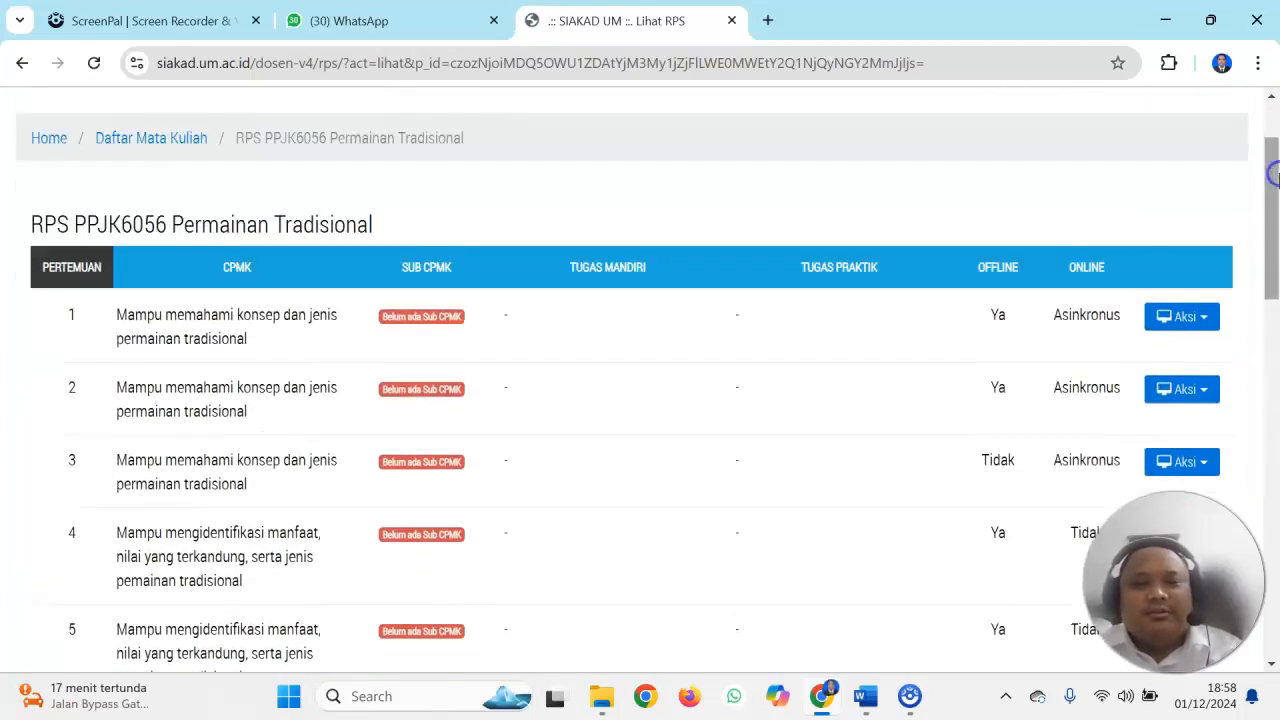
left_click(1180, 317)
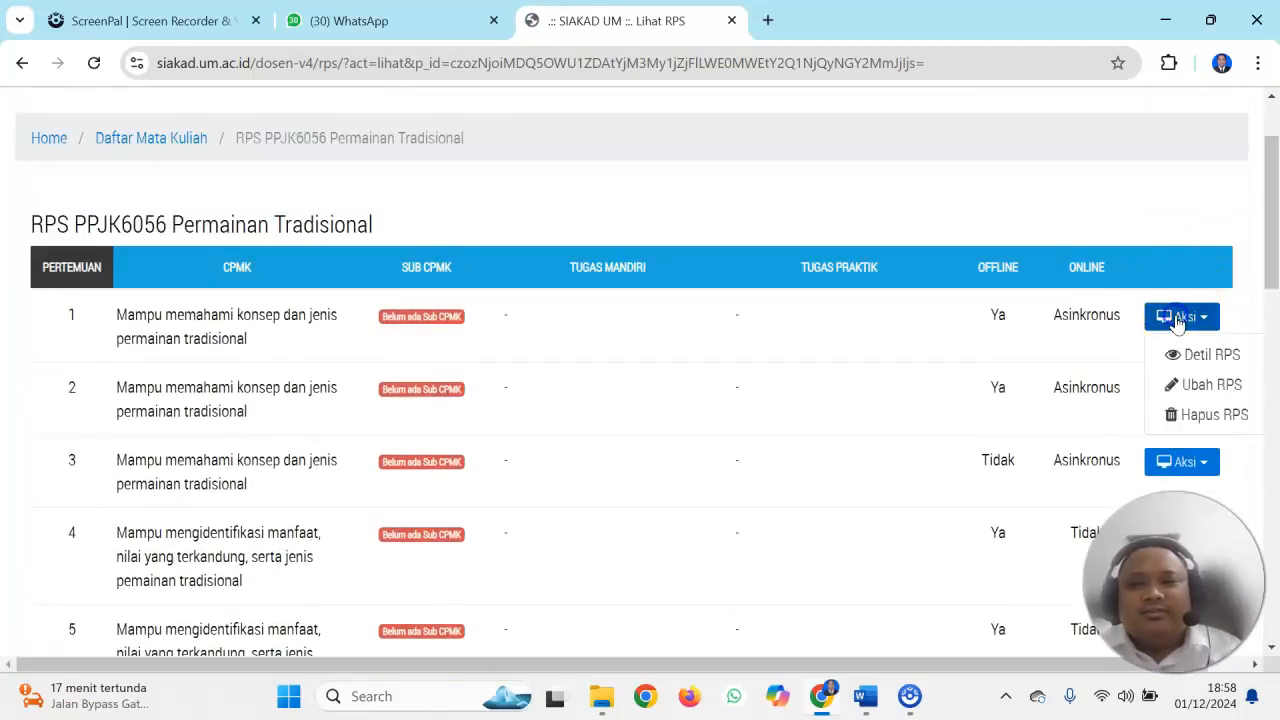
left_click(1190, 387)
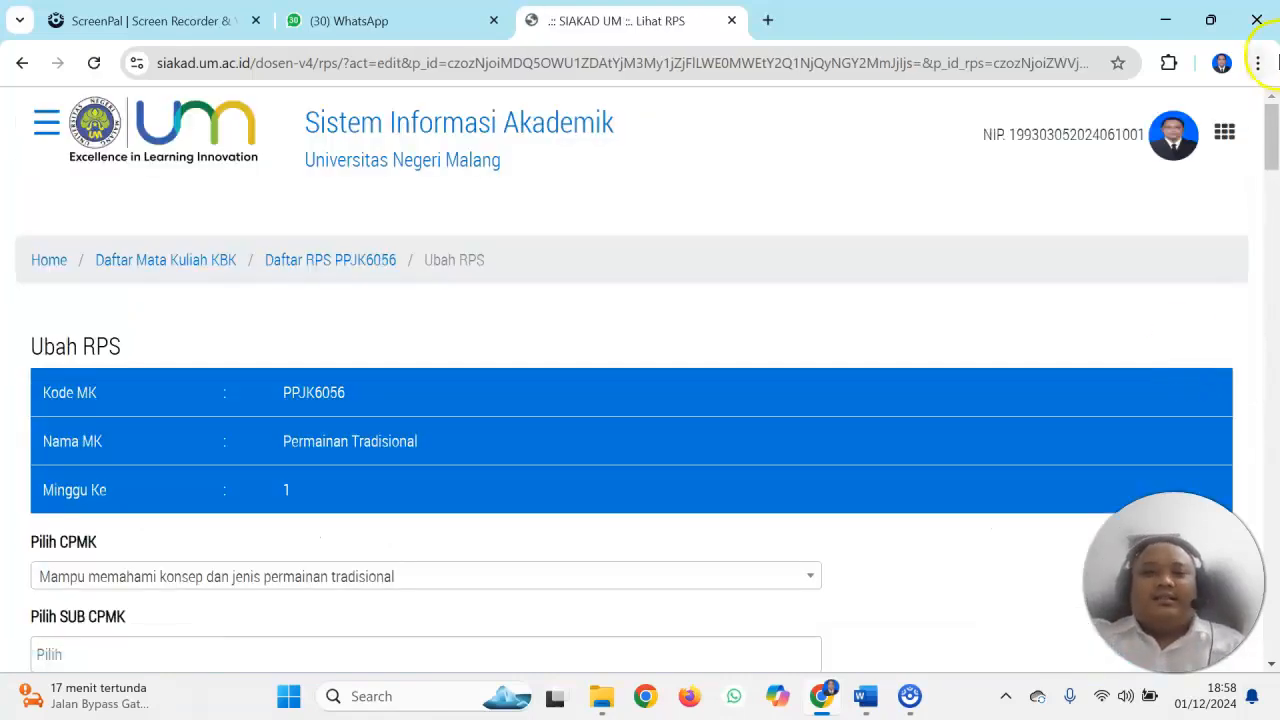
Select the CPMK "Mampu memahami konsep dan jenis permainan tradisional" and the Sub CPMK "Mampu menjelaskan hakikat bermain" for week 1
scroll(1271, 130, "down", 3)
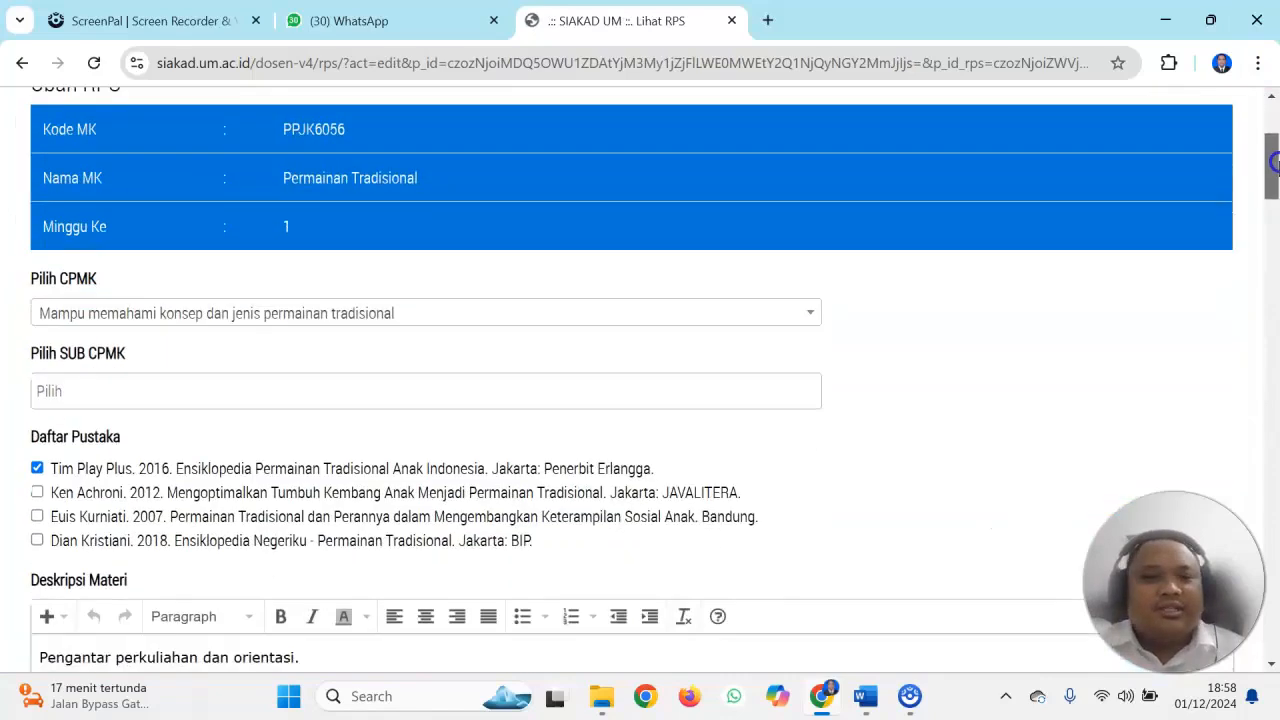
left_click(546, 322)
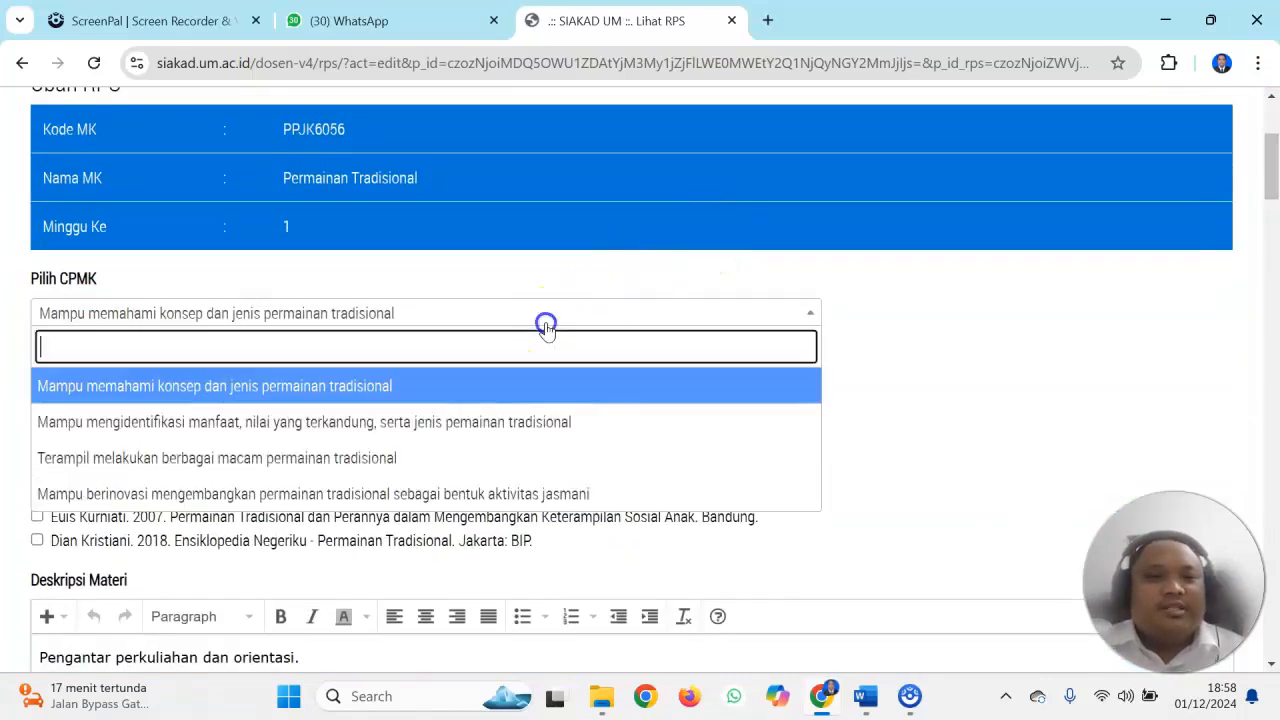
left_click(476, 393)
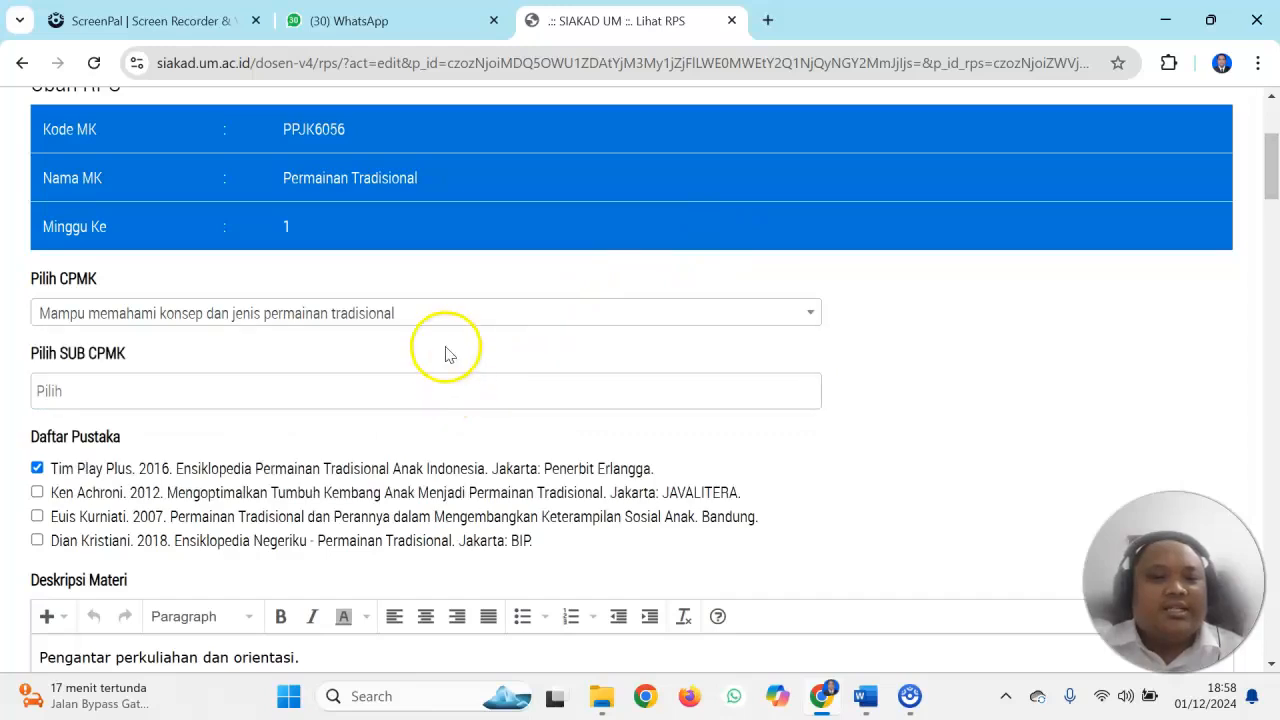
left_click(400, 390)
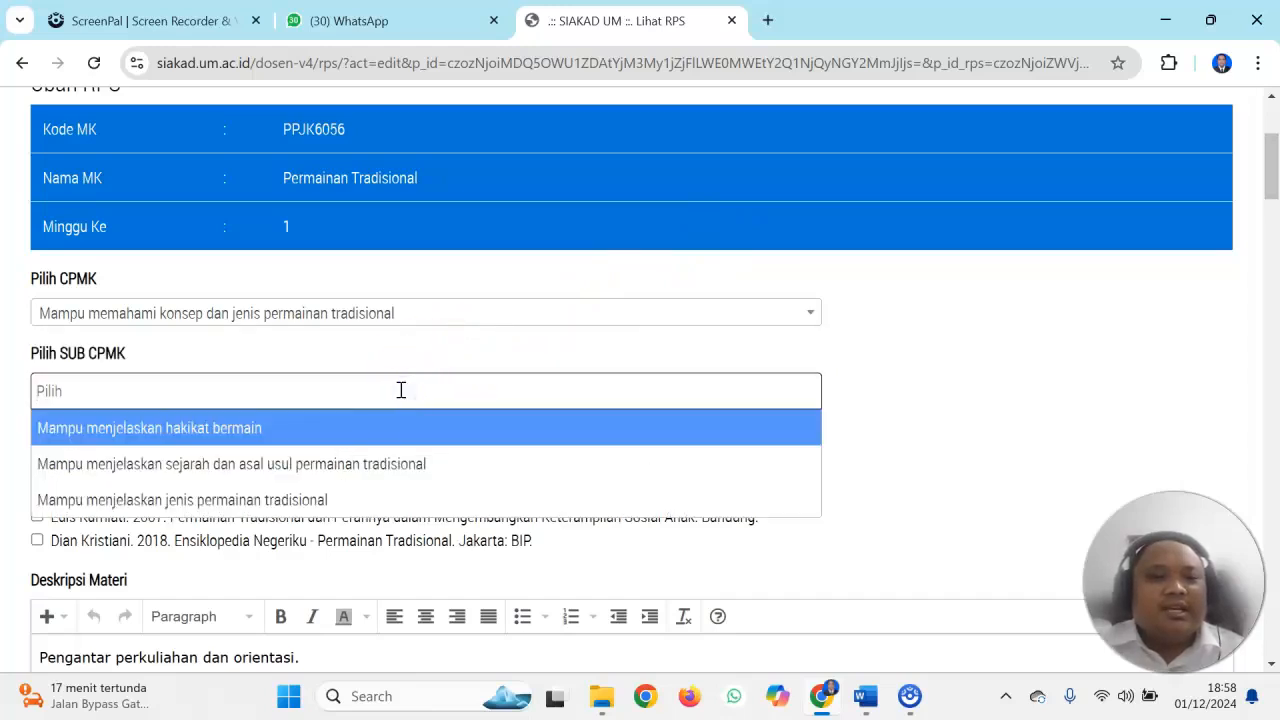
left_click(344, 429)
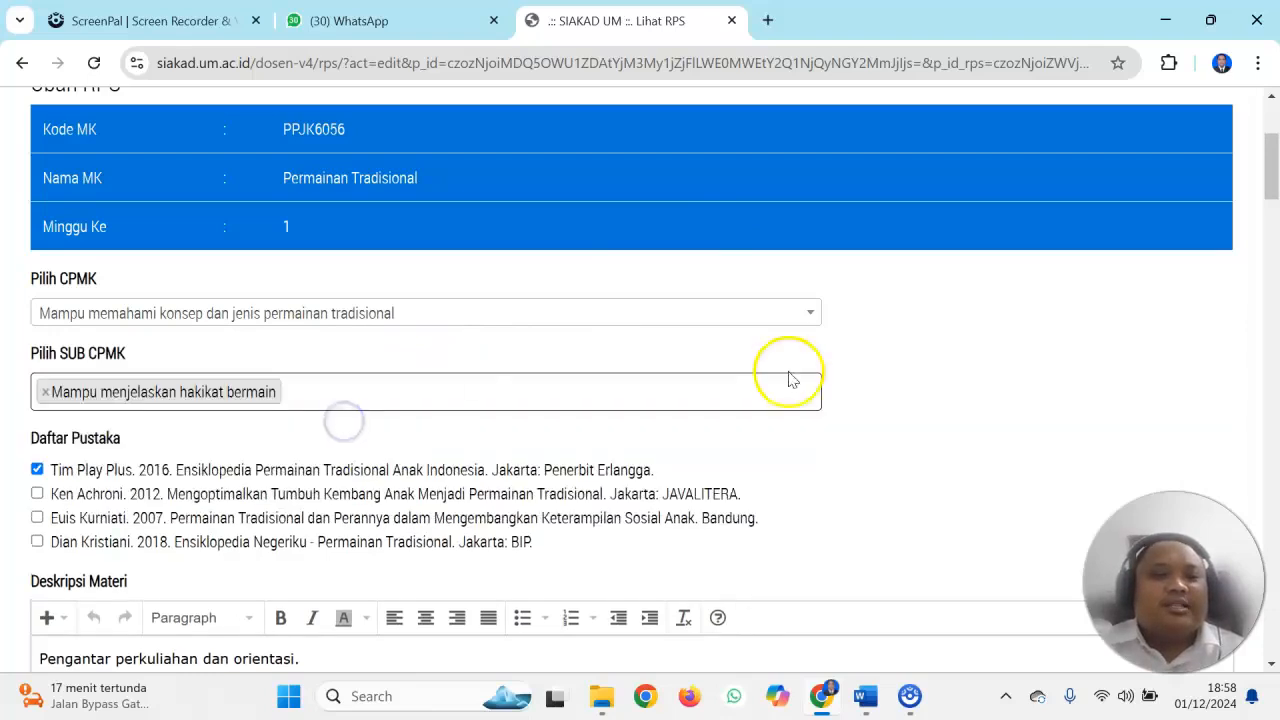
Include the three unselected references in Daftar Pustaka so all four books are chosen
scroll(1270, 140, "down", 2)
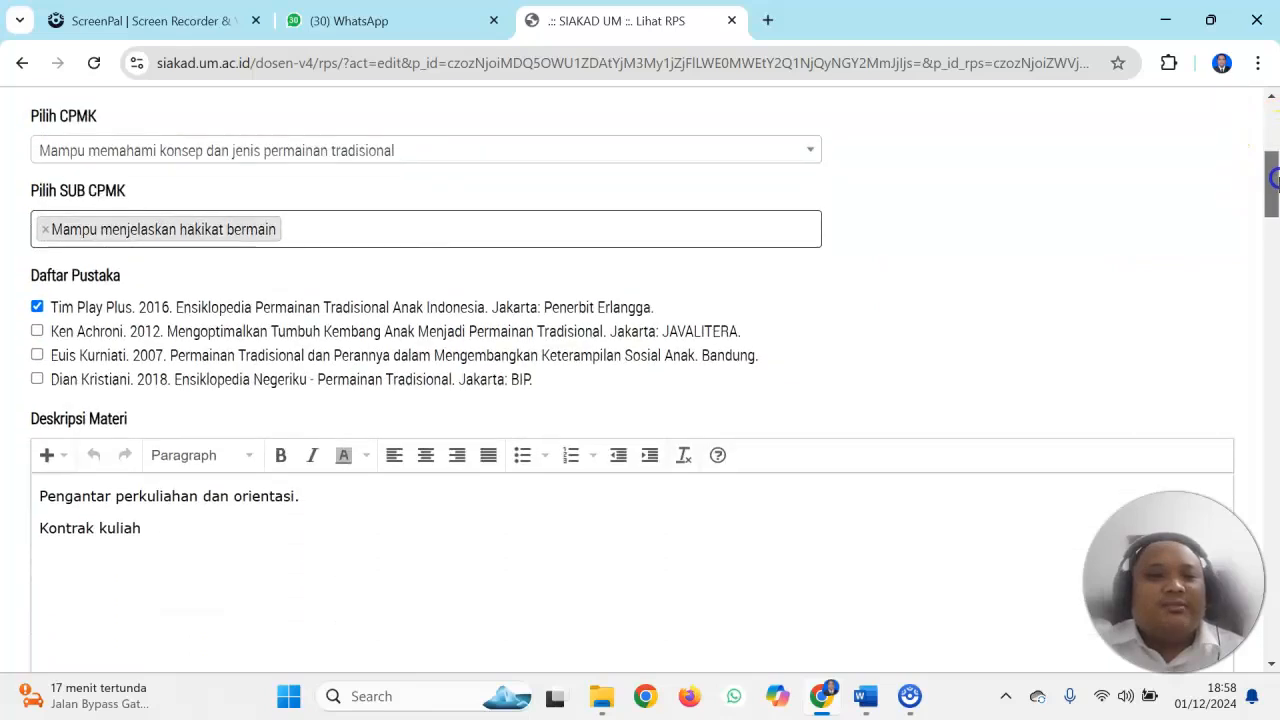
left_click(37, 355)
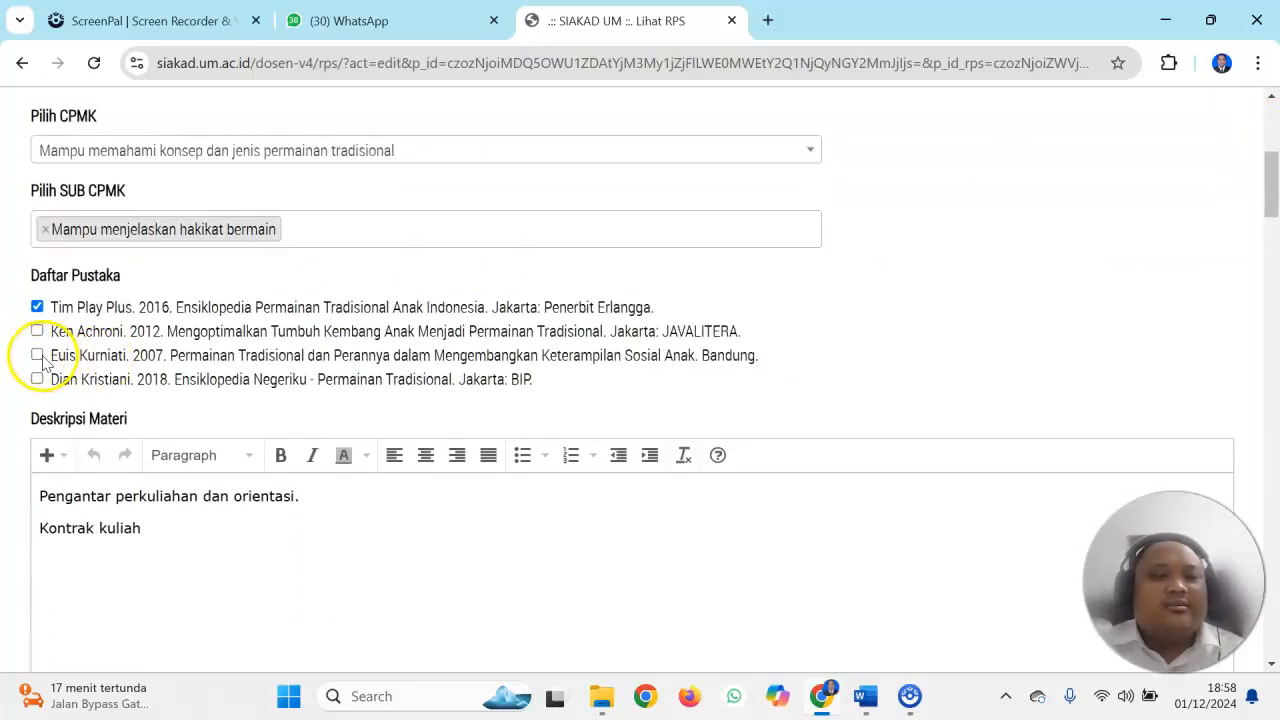
left_click(38, 332)
left_click(37, 379)
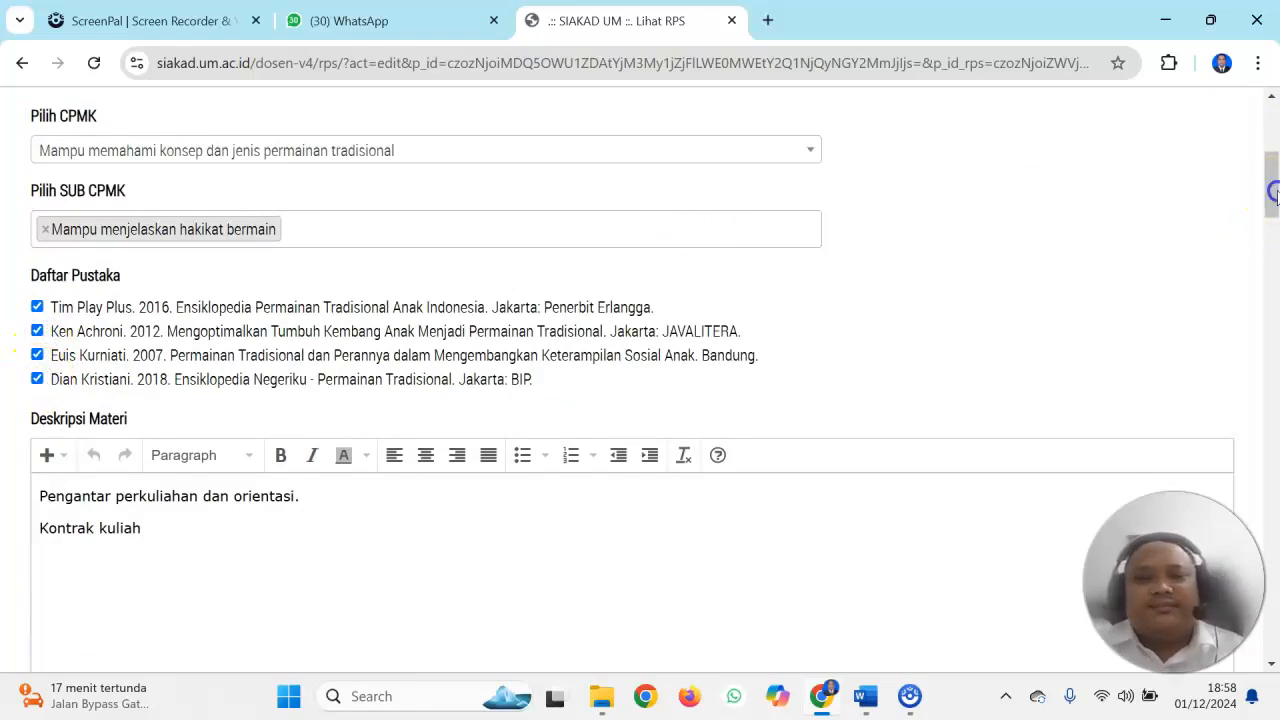
Clear all existing text from the Deskripsi Materi field
left_click_drag(1268, 191, 1272, 216)
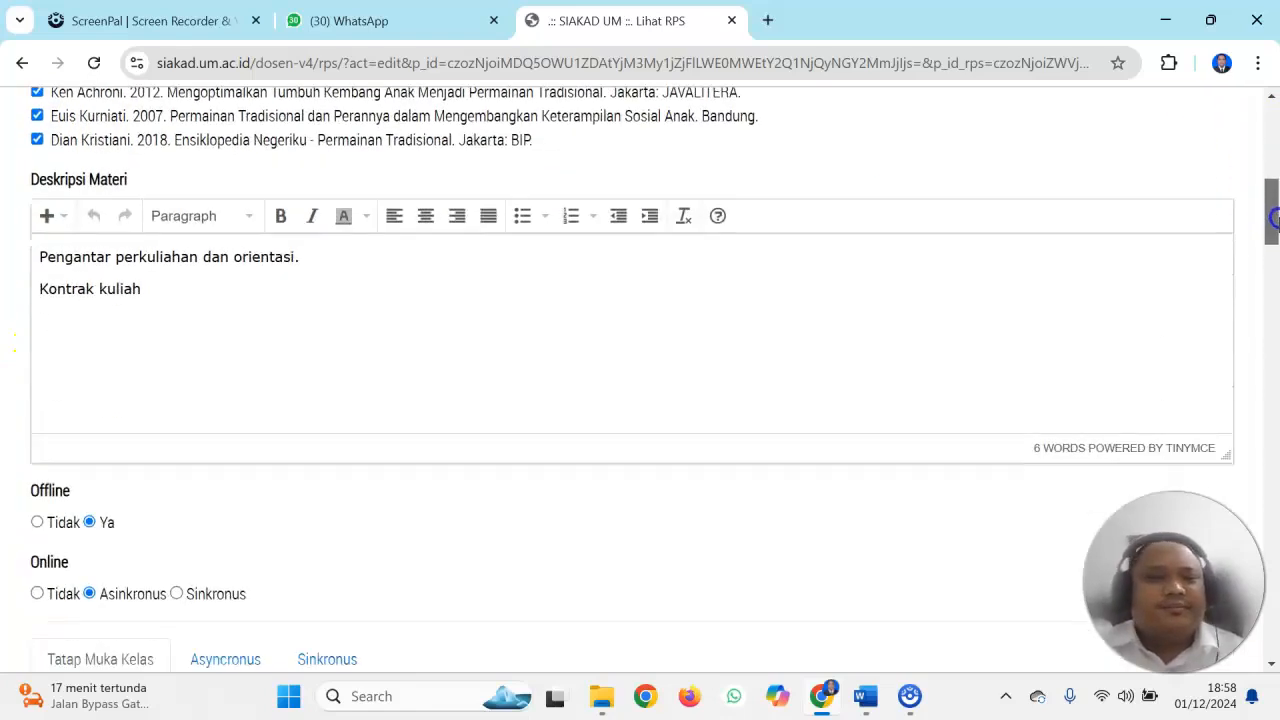
left_click(184, 300)
key("ctrl+a")
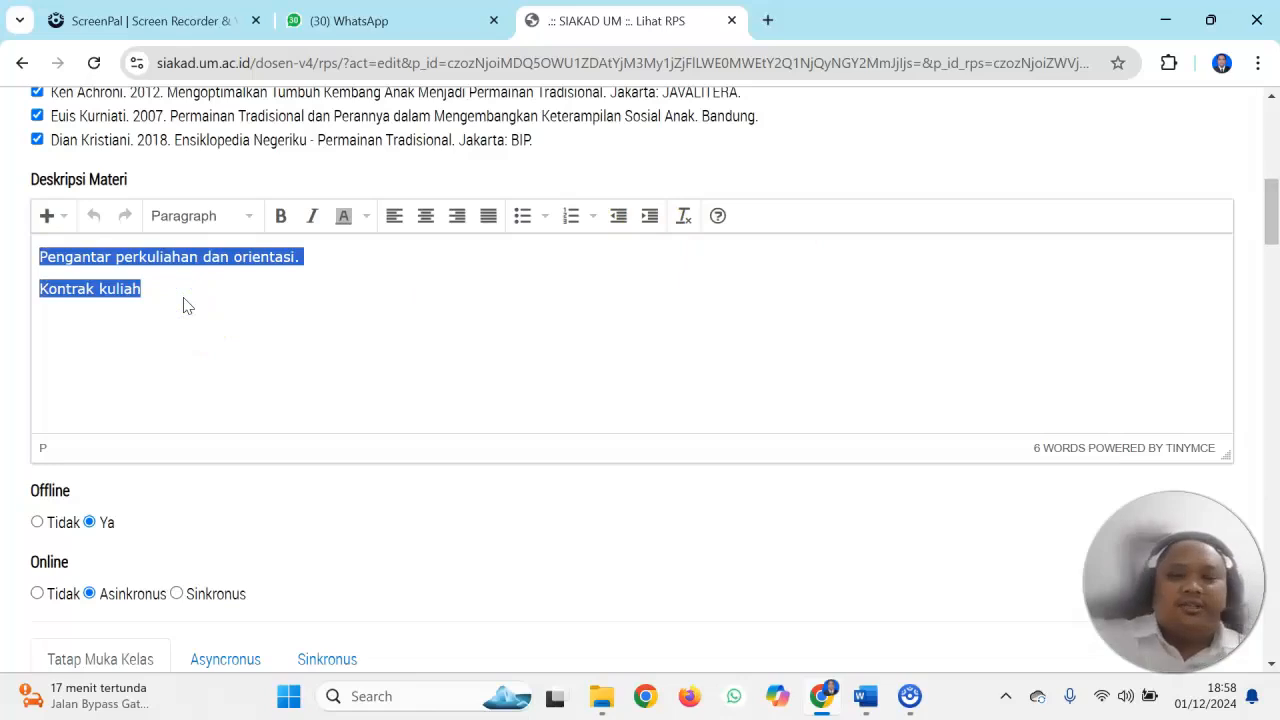
key("BackSpace")
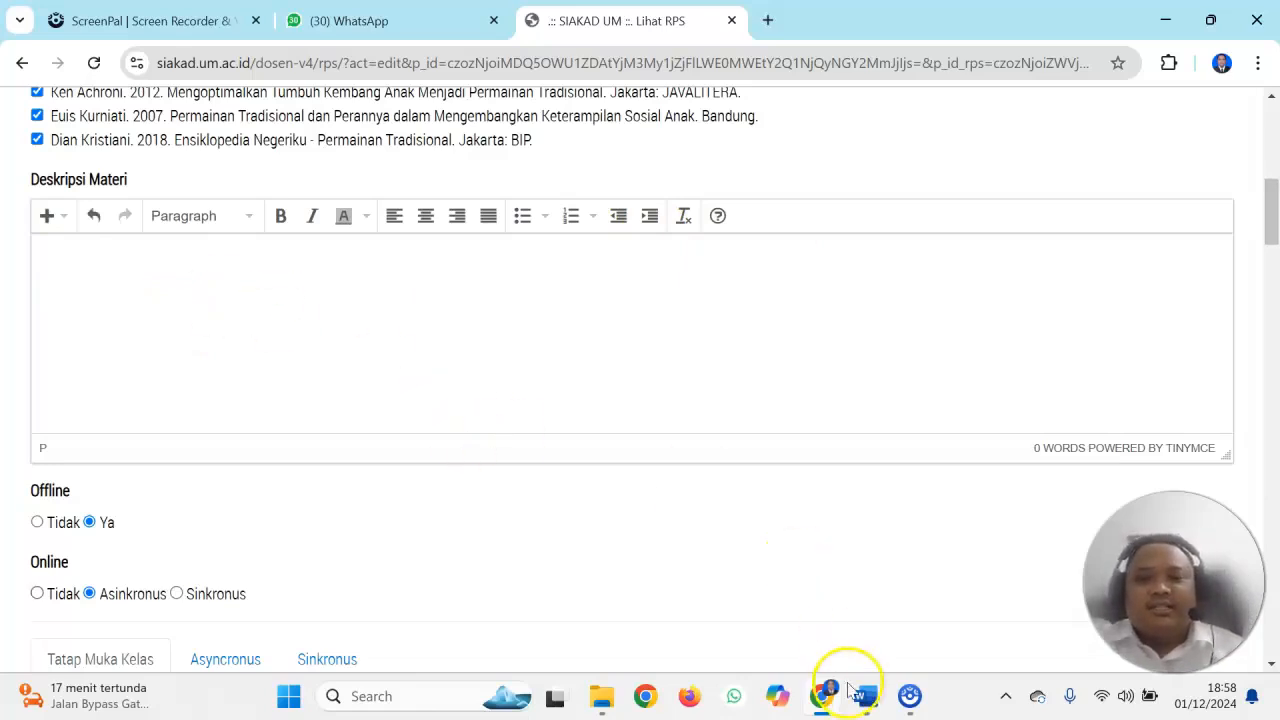
Copy the Deskripsi Mata Kuliah paragraph from the Permainan Tradisional document in Word and paste it into Deskripsi Materi in SIAKAD
left_click(866, 695)
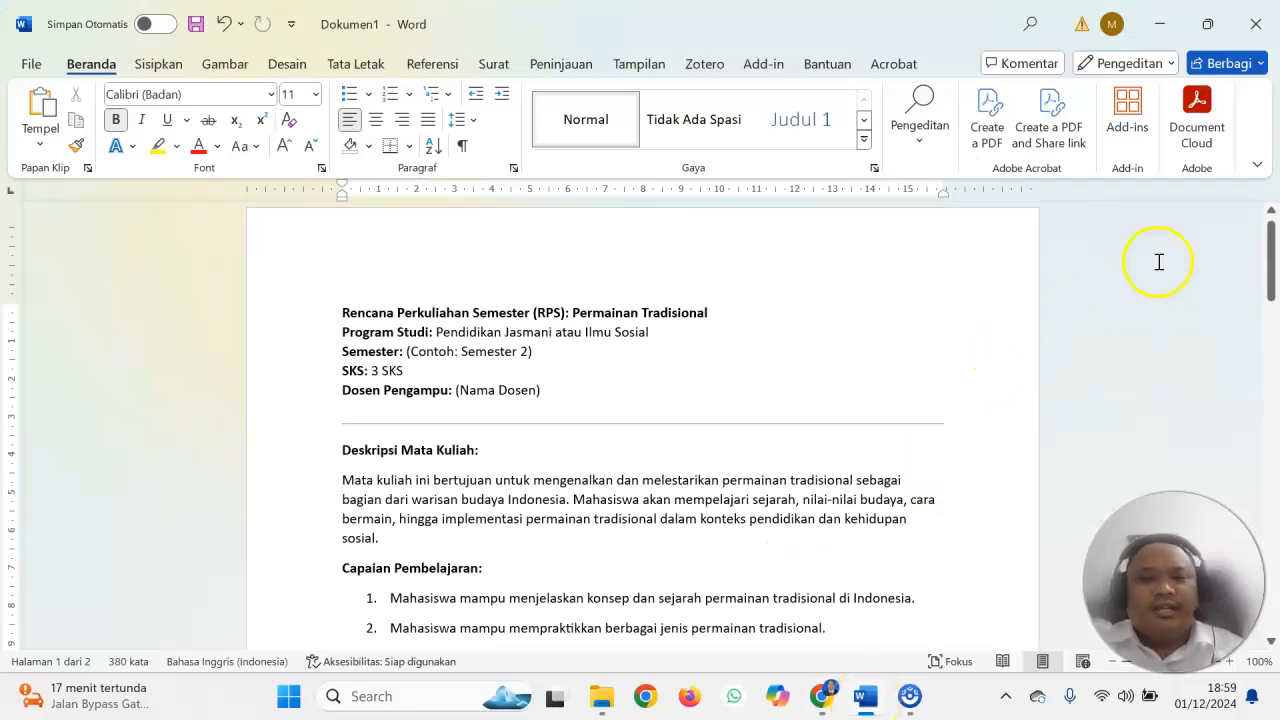
left_click_drag(1273, 263, 1275, 300)
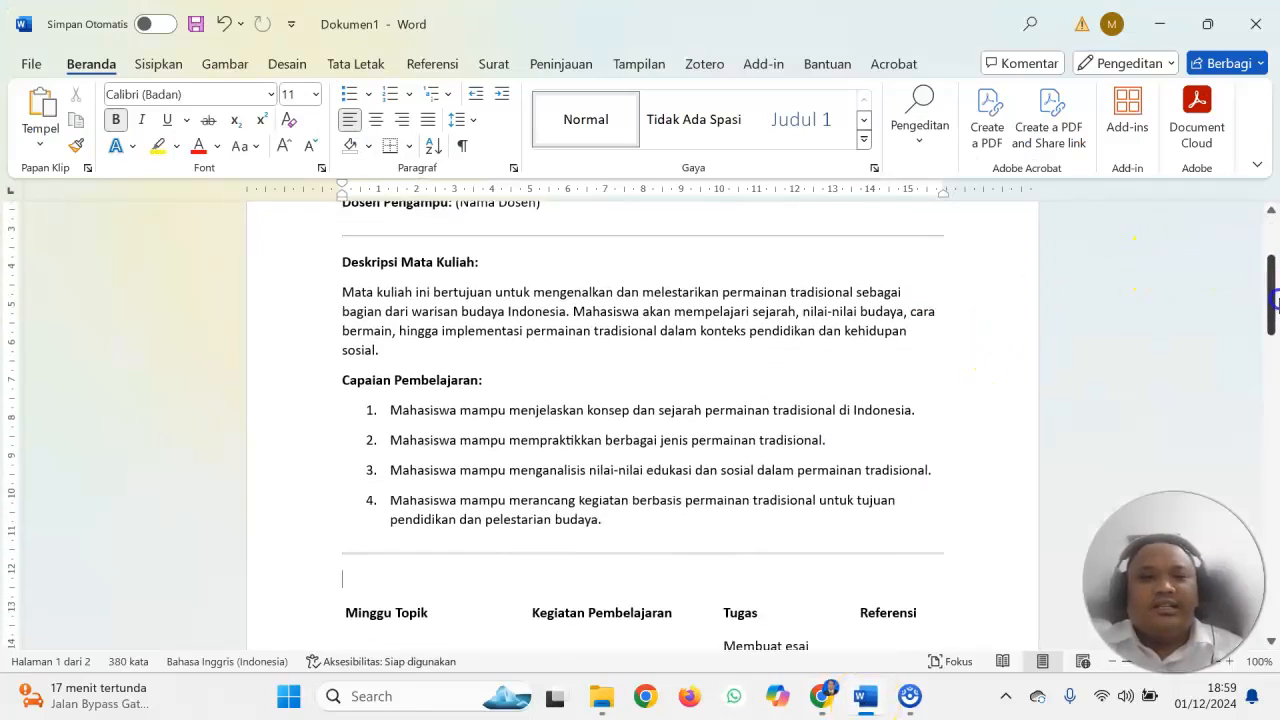
left_click_drag(340, 293, 383, 349)
key("ctrl+c")
right_click(375, 338)
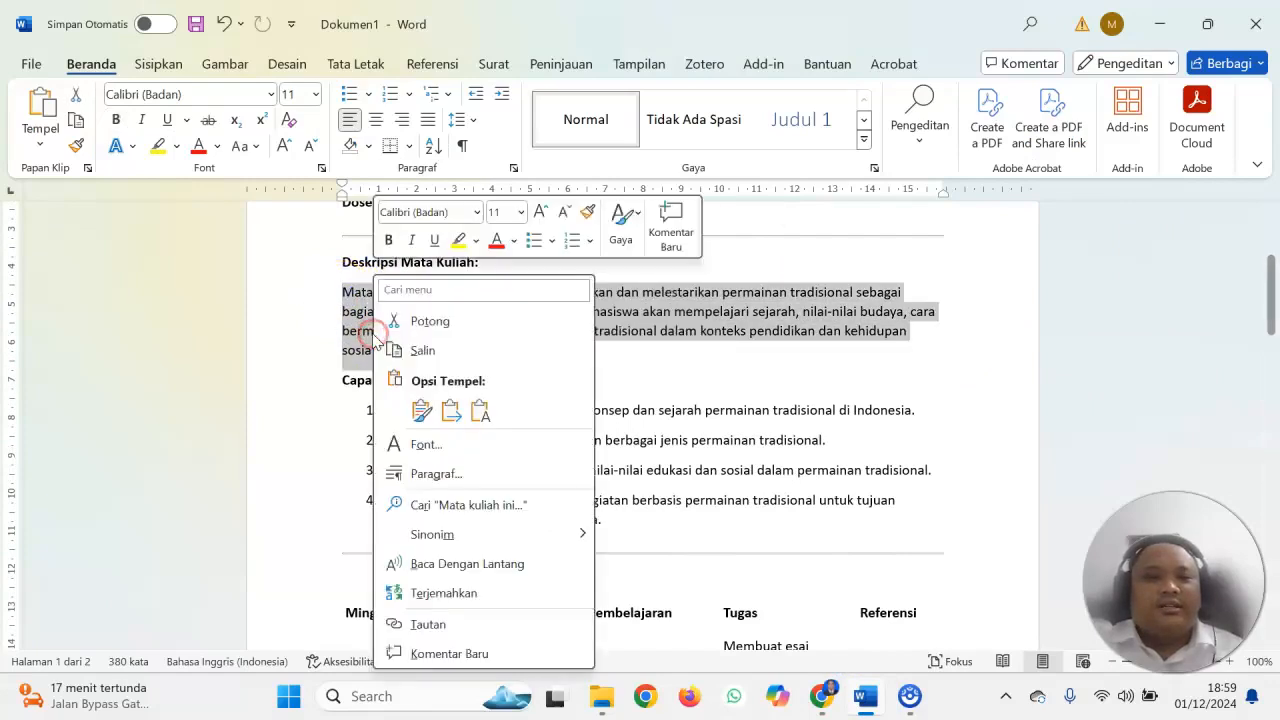
left_click(432, 347)
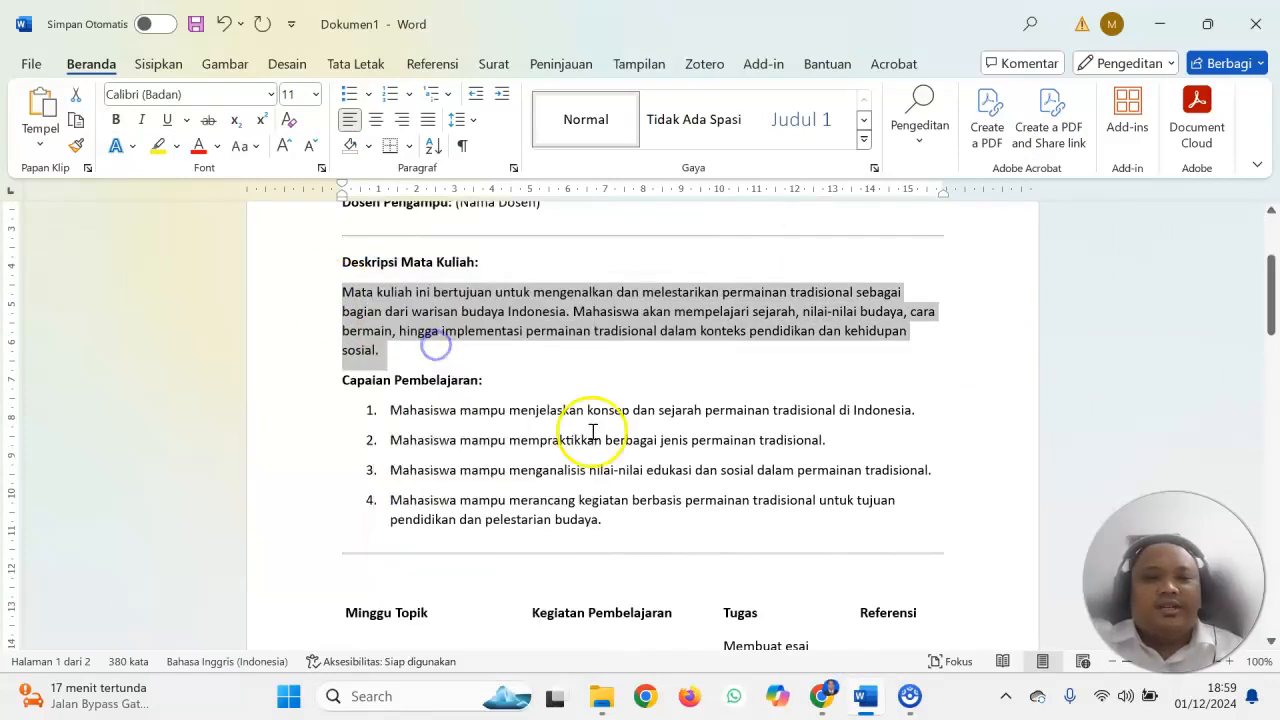
left_click(821, 696)
left_click(232, 288)
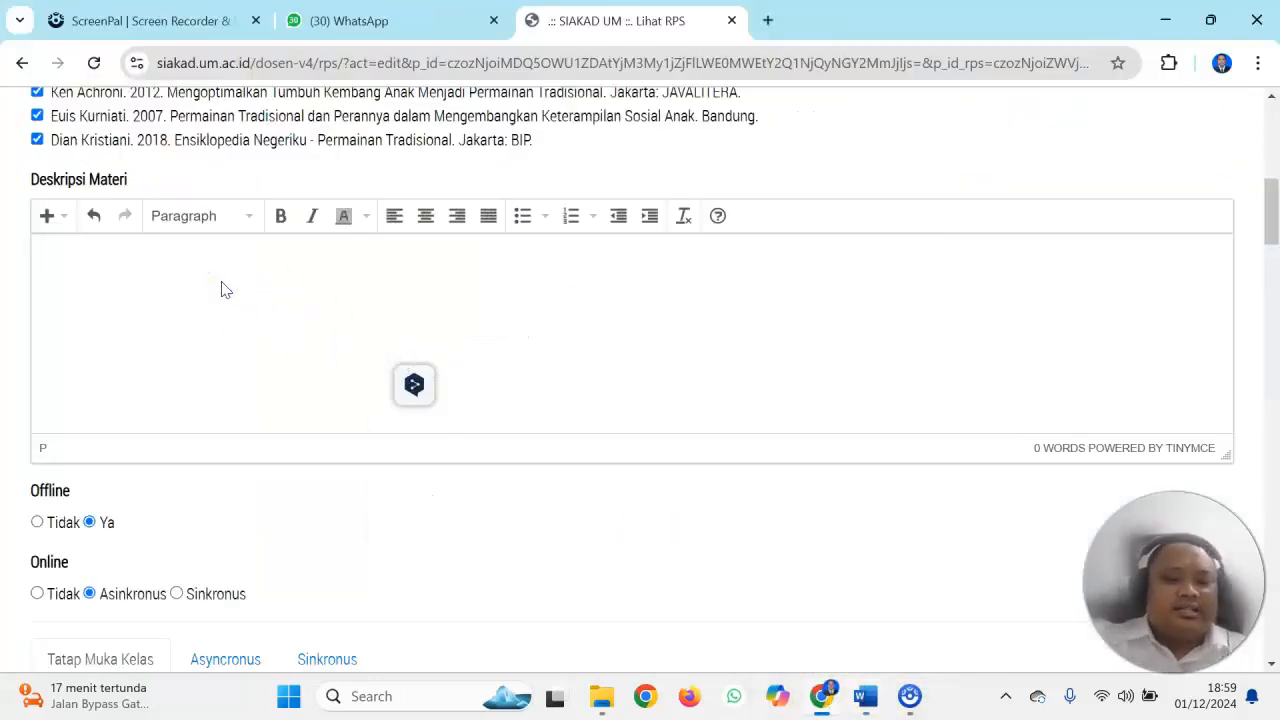
key("ctrl+v")
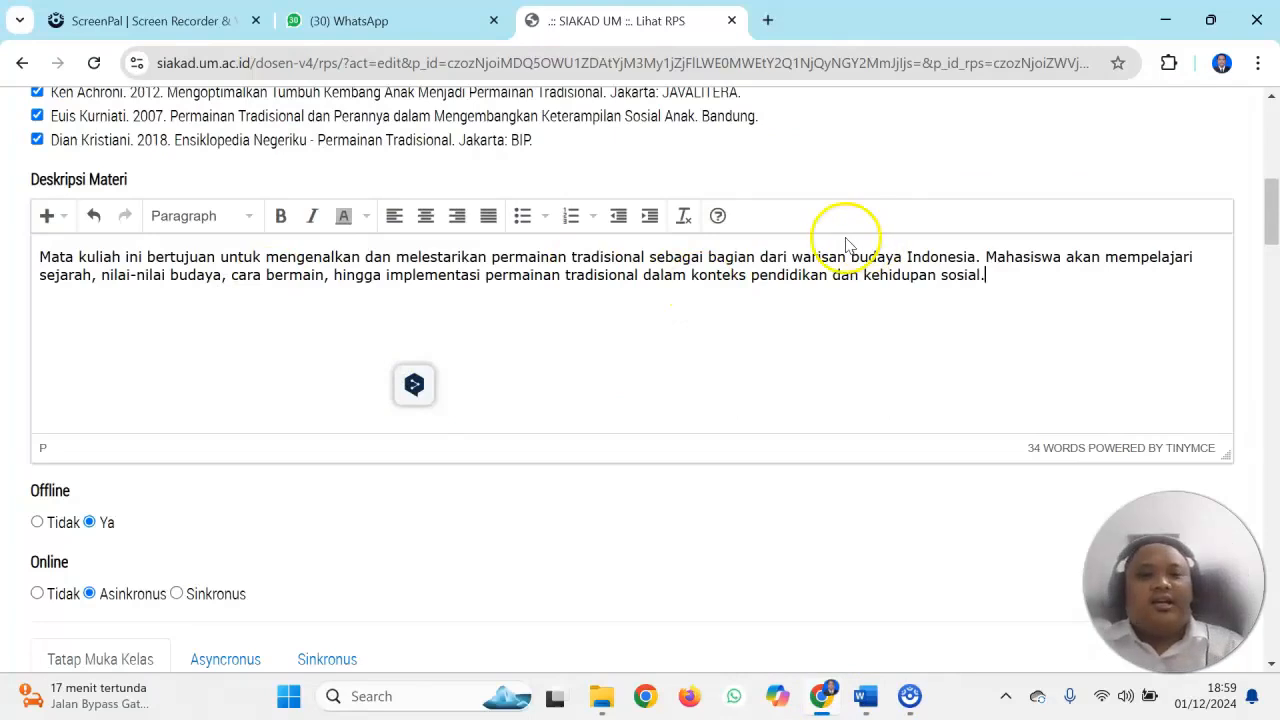
Replace the Asyncronus Pengalaman Belajar dan Estimasi Waktu text with "mahasiswa membaca materi di sipejar, mahasiswa mengumpulkan tugas di sipejar."
left_click_drag(1270, 200, 1273, 232)
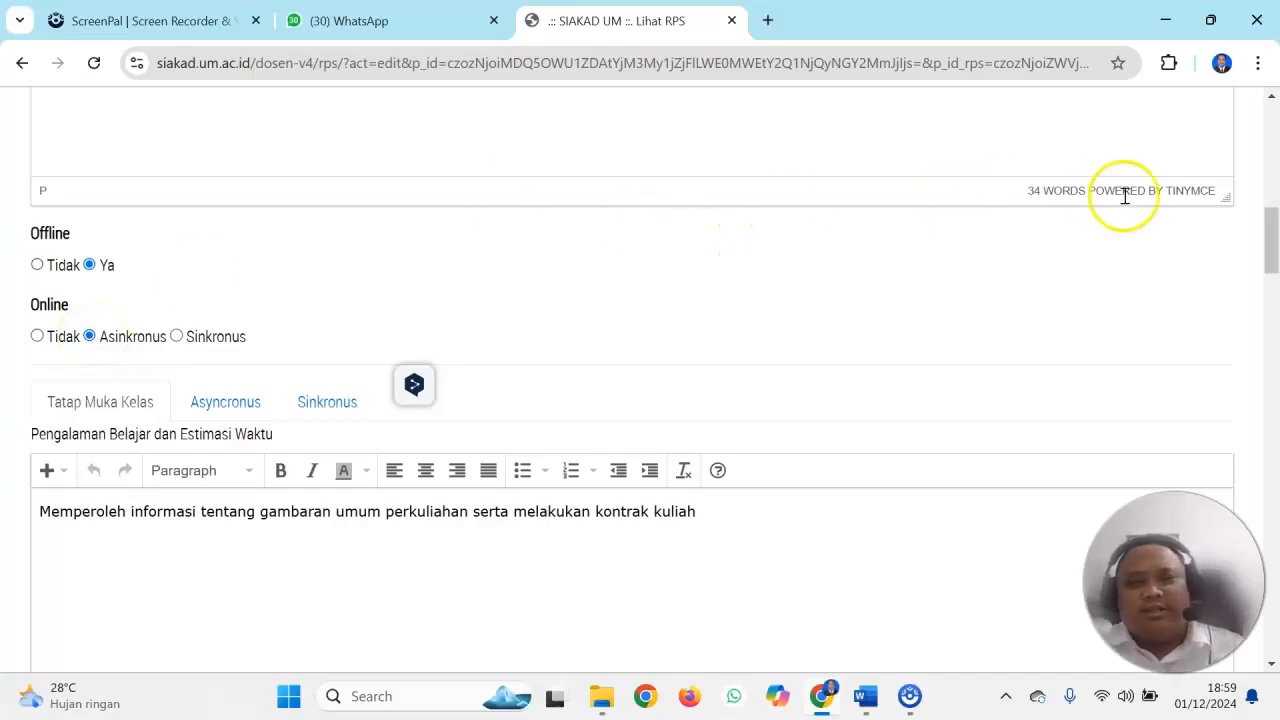
left_click_drag(1268, 238, 1268, 262)
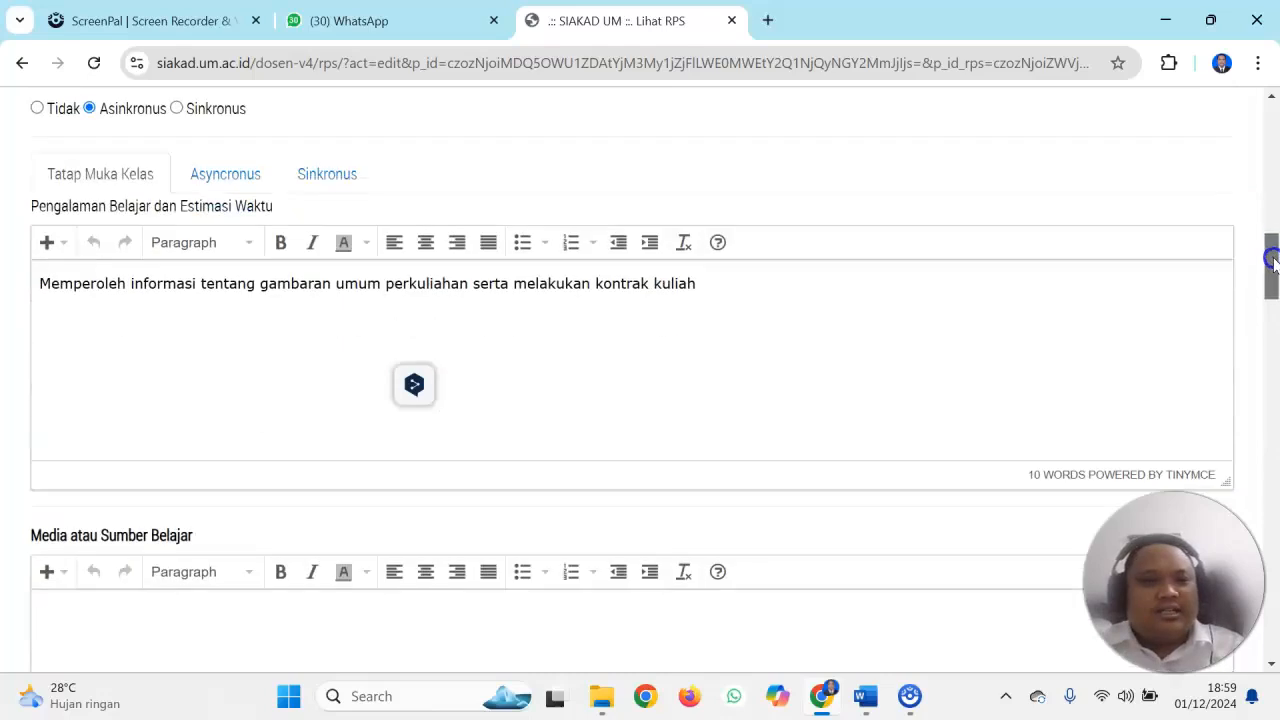
left_click(336, 176)
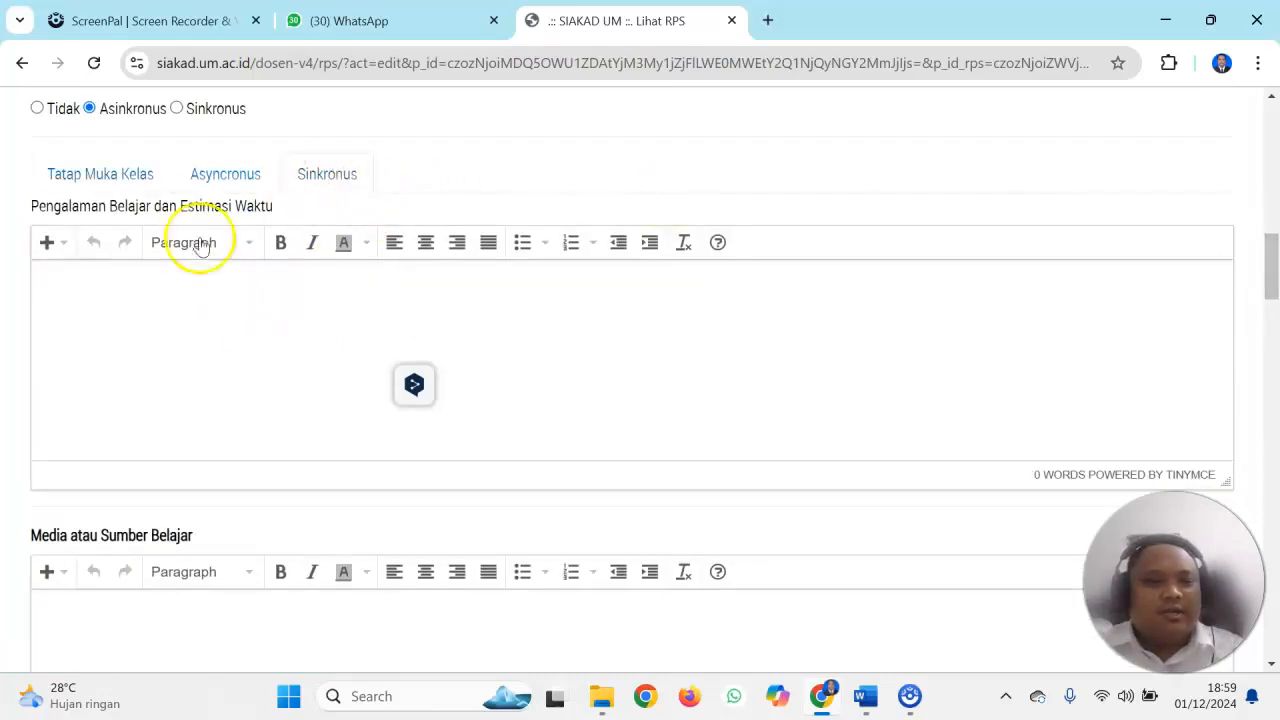
left_click(216, 168)
left_click(223, 283)
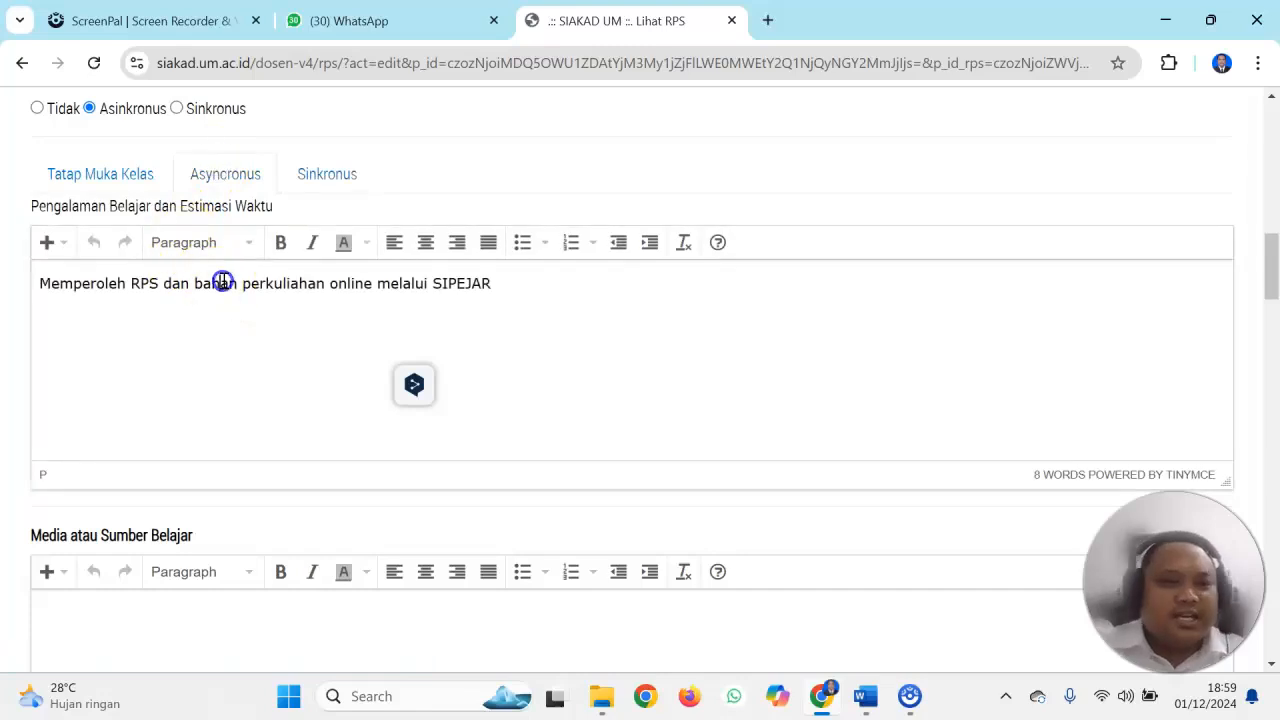
key("ctrl+a")
type("ma")
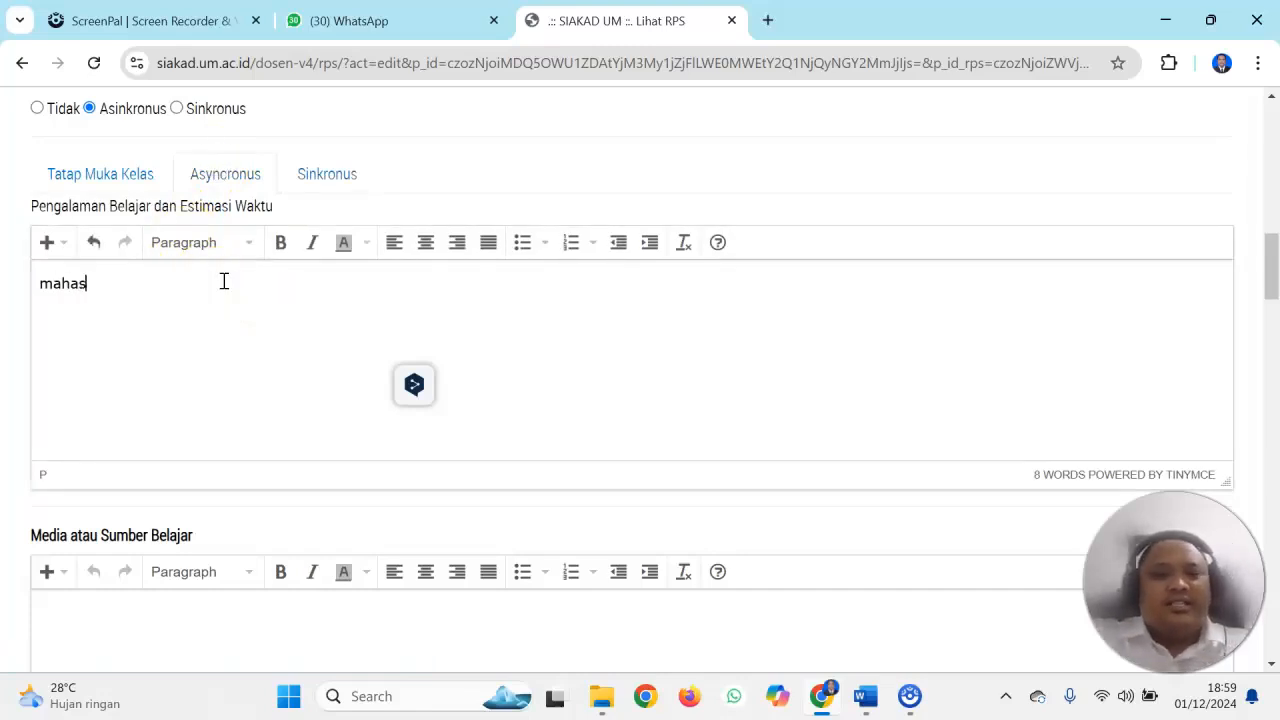
type("hasiswa membaca materi di sipejar,")
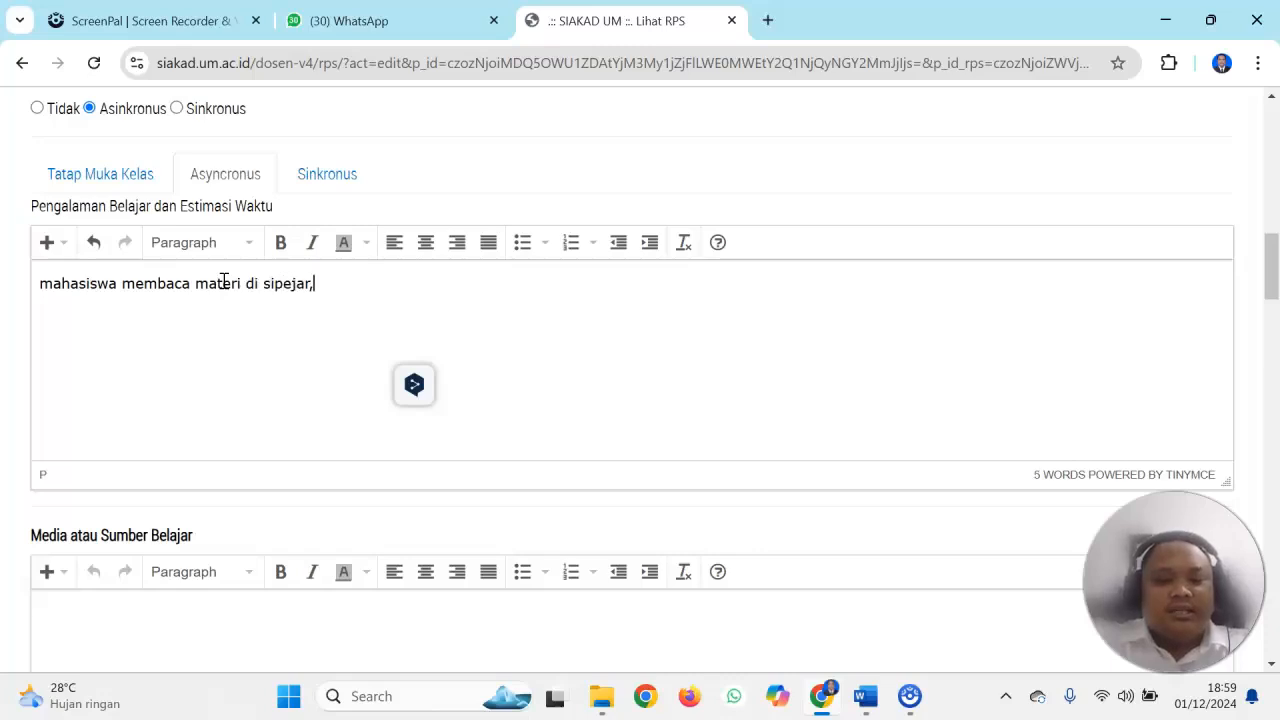
type("maha")
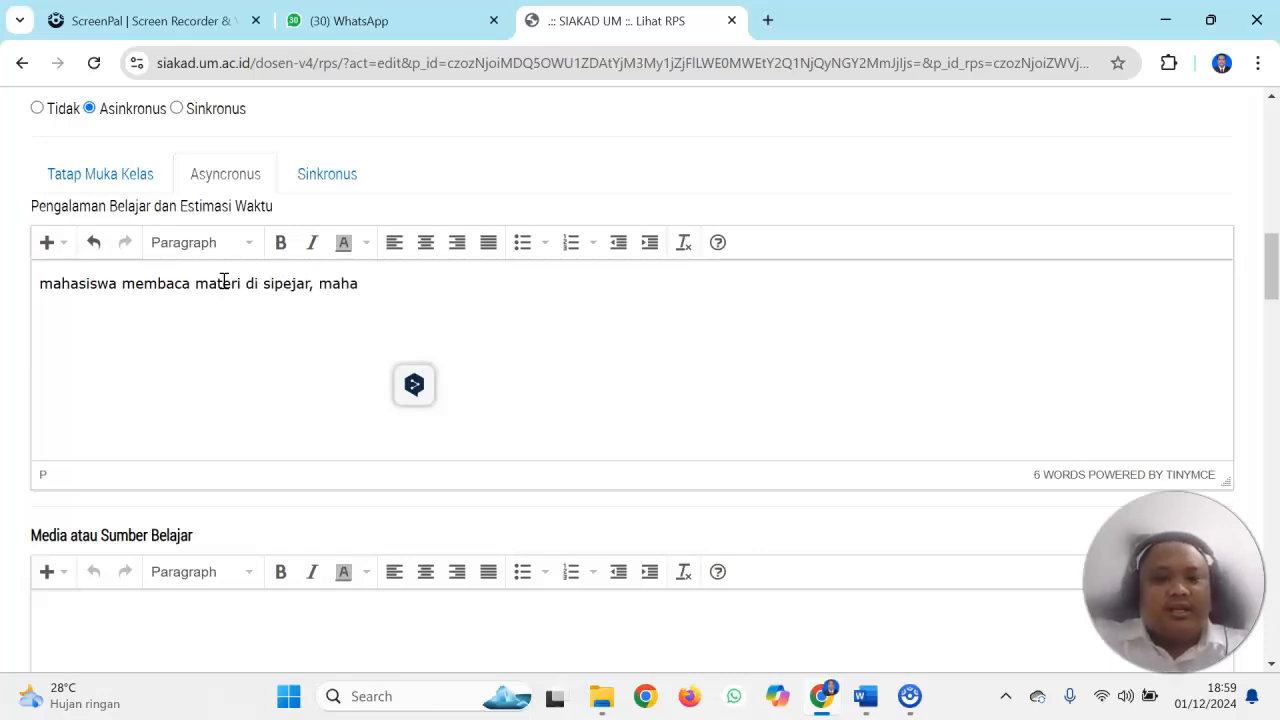
type("siswa mengumpulkan tugas di sipejar.")
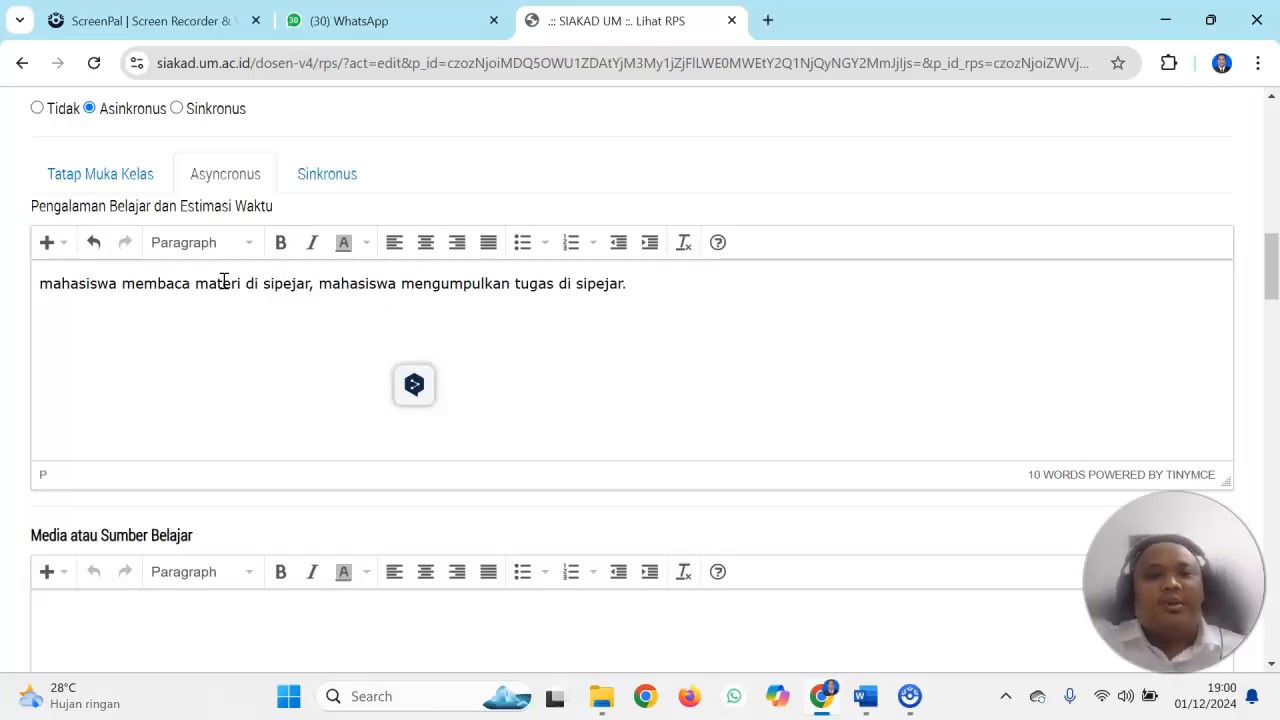
Replace the Tatap Muka Kelas Pengalaman Belajar text with "kontrak perkuliahan mata kuliah permainan tradisional, mahasiswa belajar ruang lingkup mata kuliah permainan tradisional,"
left_click(130, 178)
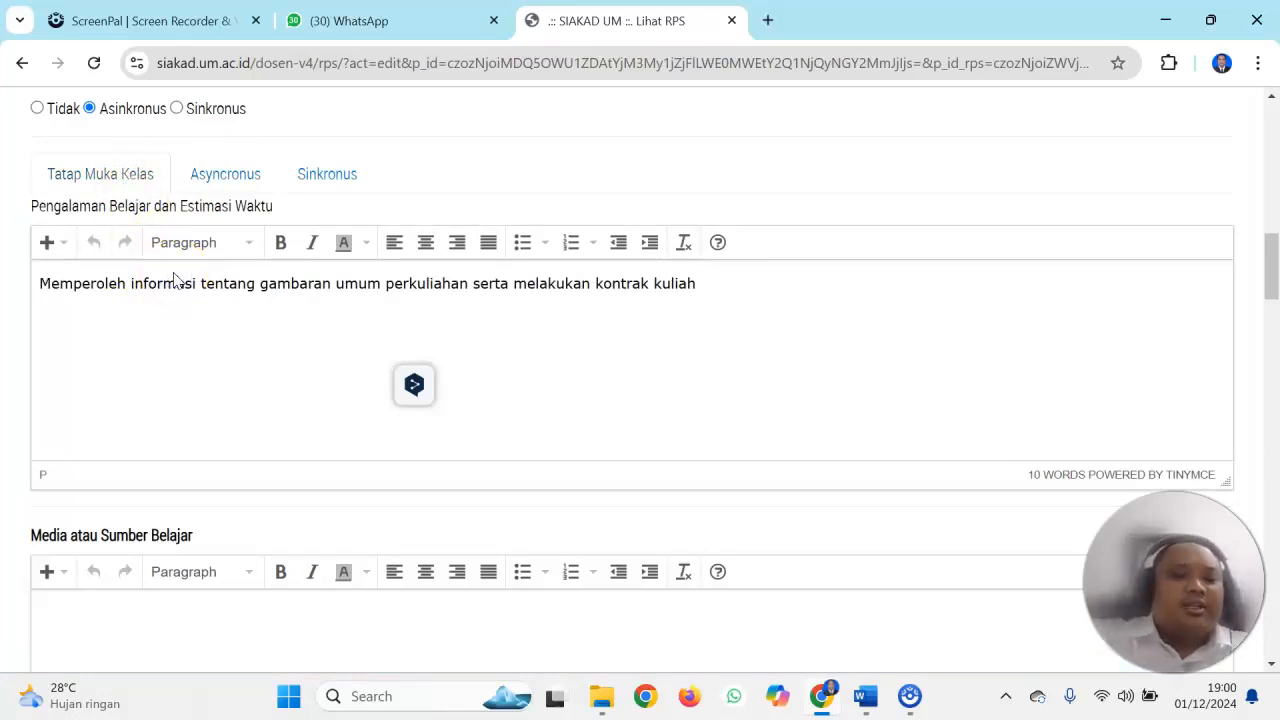
key("ctrl+a")
key("BackSpace")
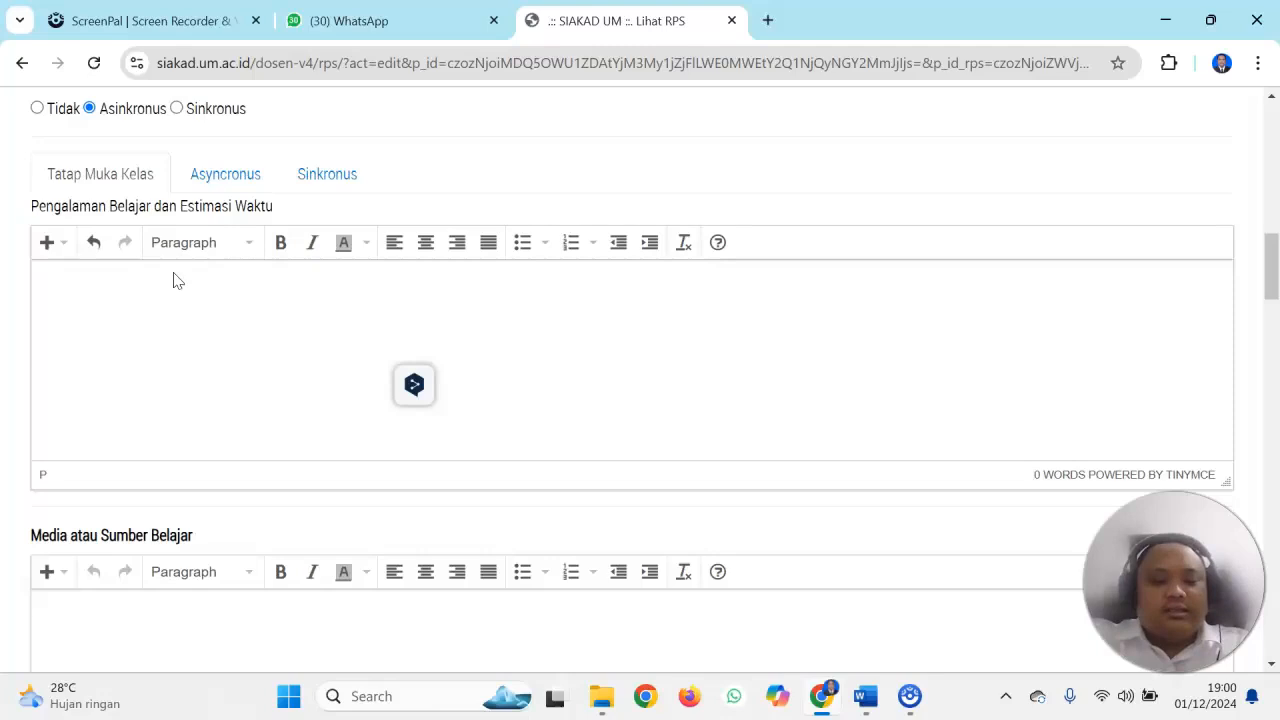
type("kontrak perkuliah")
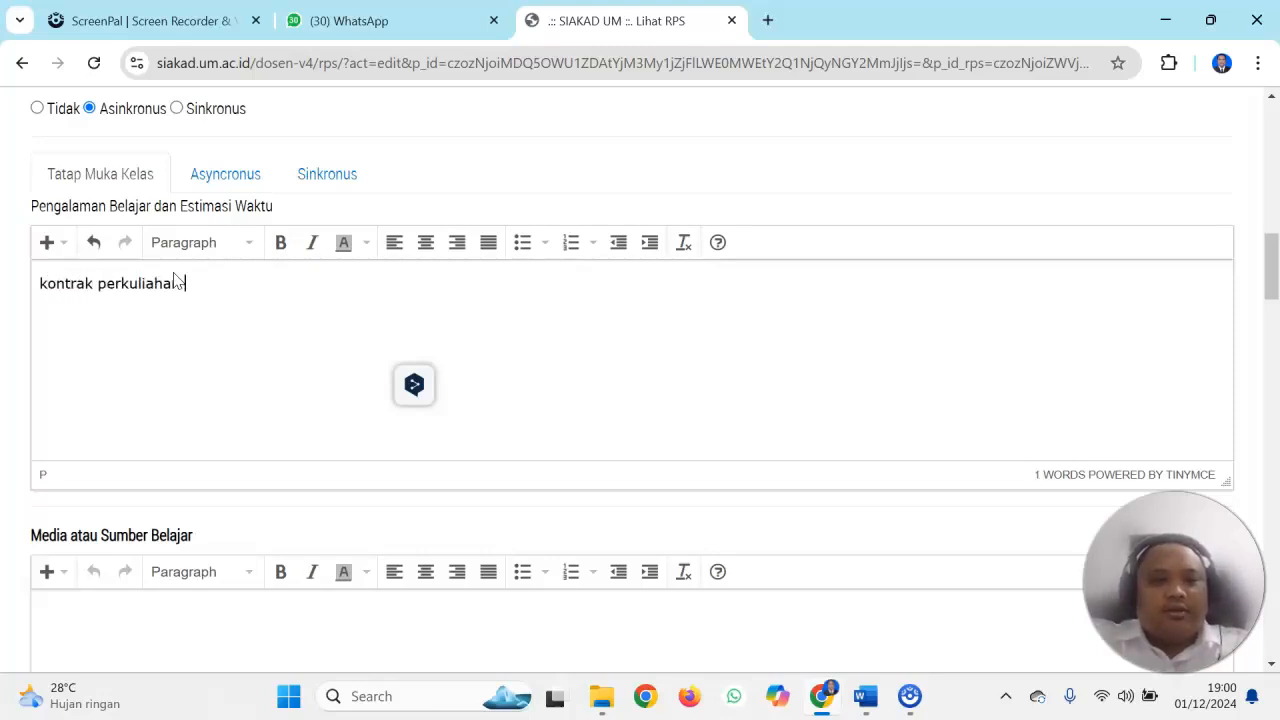
type("an mata kuliah permainan tr")
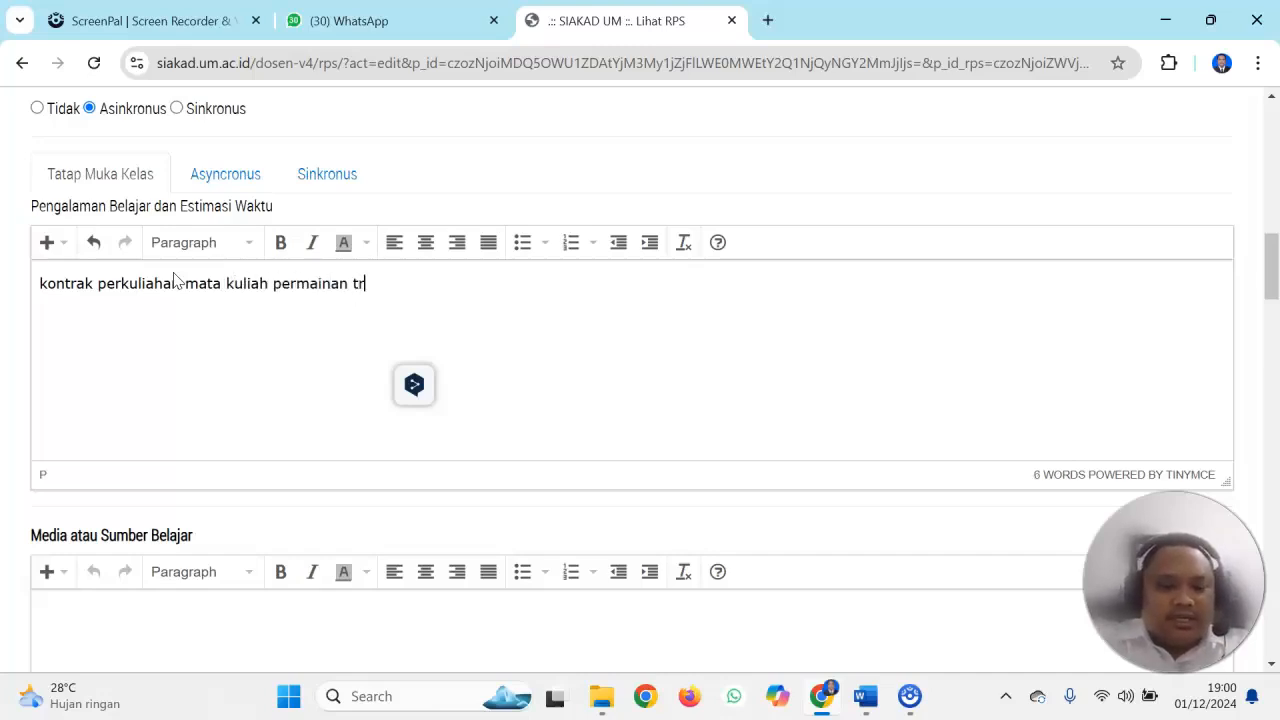
key("BackSpace")
key("BackSpace")
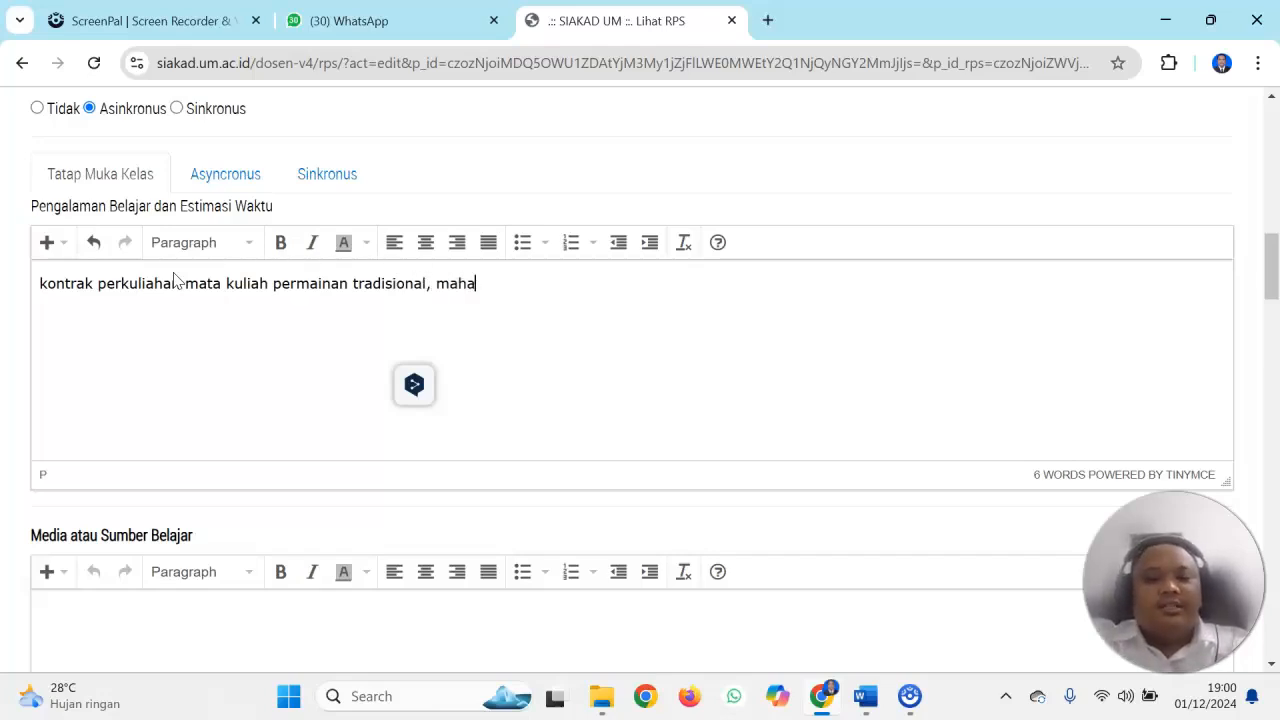
type("swa belajar ruang lingk")
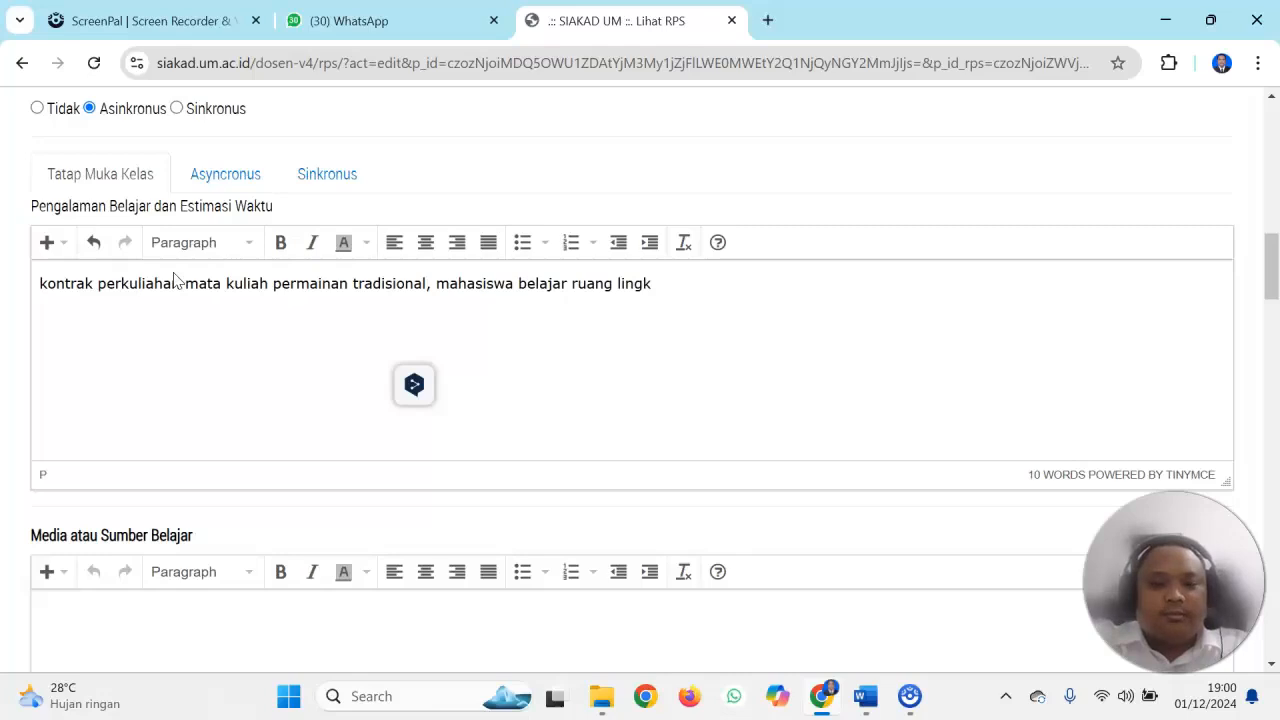
type("uliah permainan tradisional,")
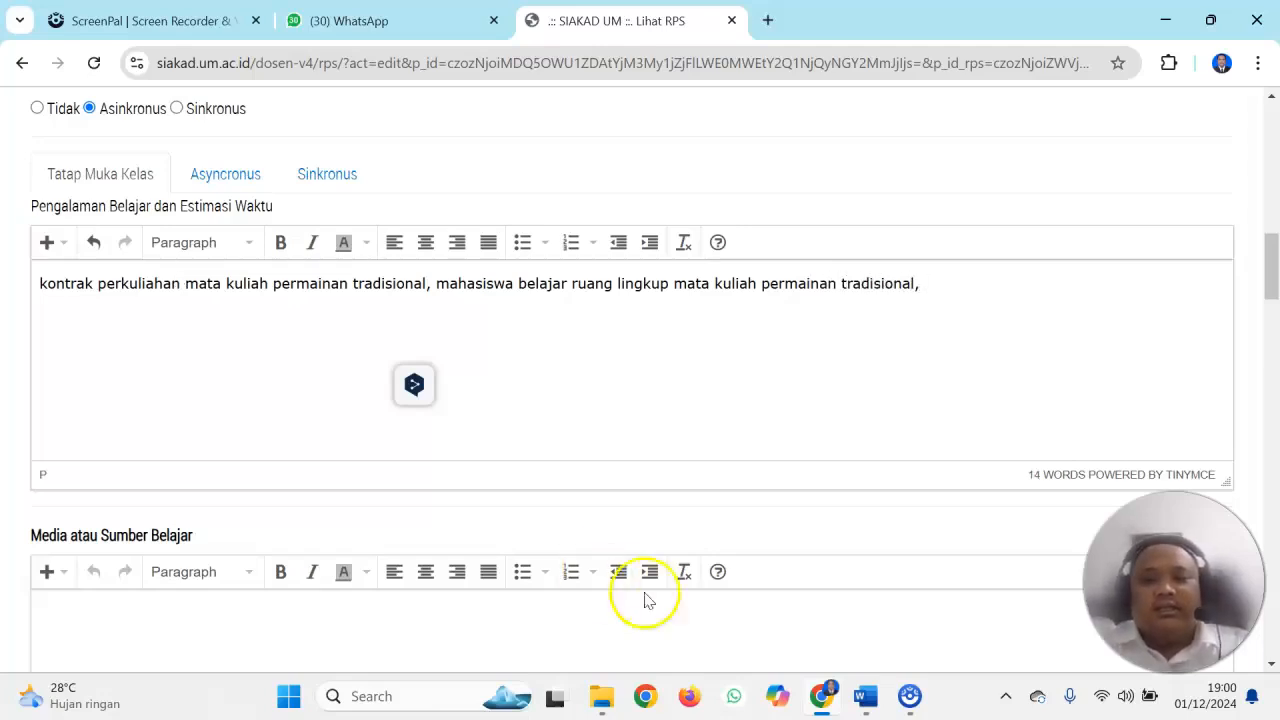
Copy the week 1 Kegiatan Pembelajaran text from the Word table and append it to the Tatap Muka Kelas text in SIAKAD, ending with a period
left_click(857, 692)
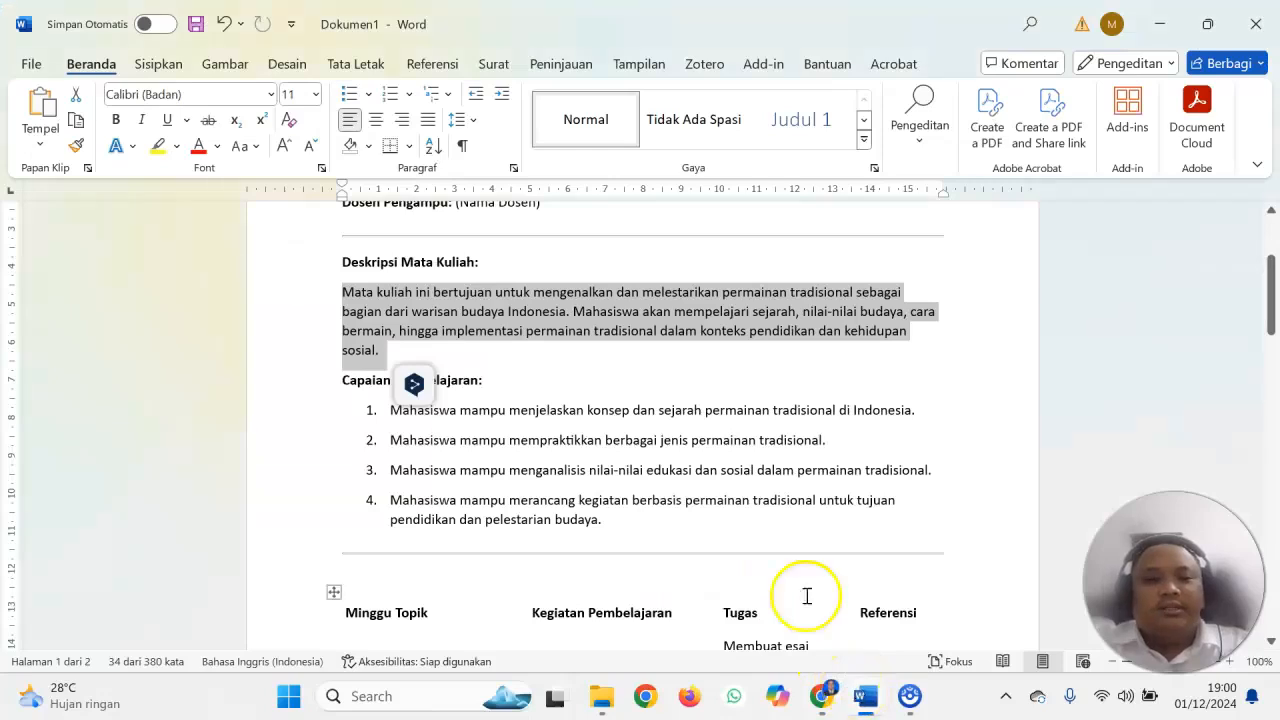
left_click(725, 458)
key("Down")
key("Down")
key("Down")
key("Down")
key("Down")
key("Down")
key("Down")
key("Down")
key("Down")
key("Down")
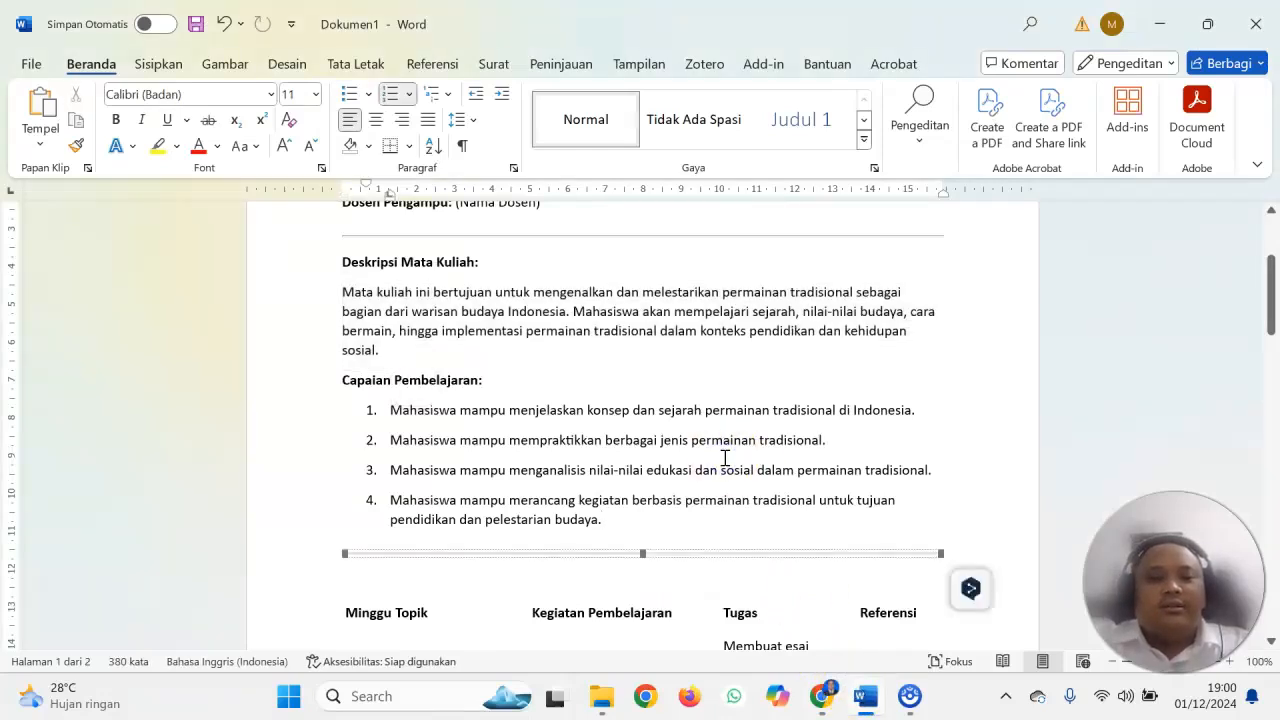
scroll(722, 462, "down", 1)
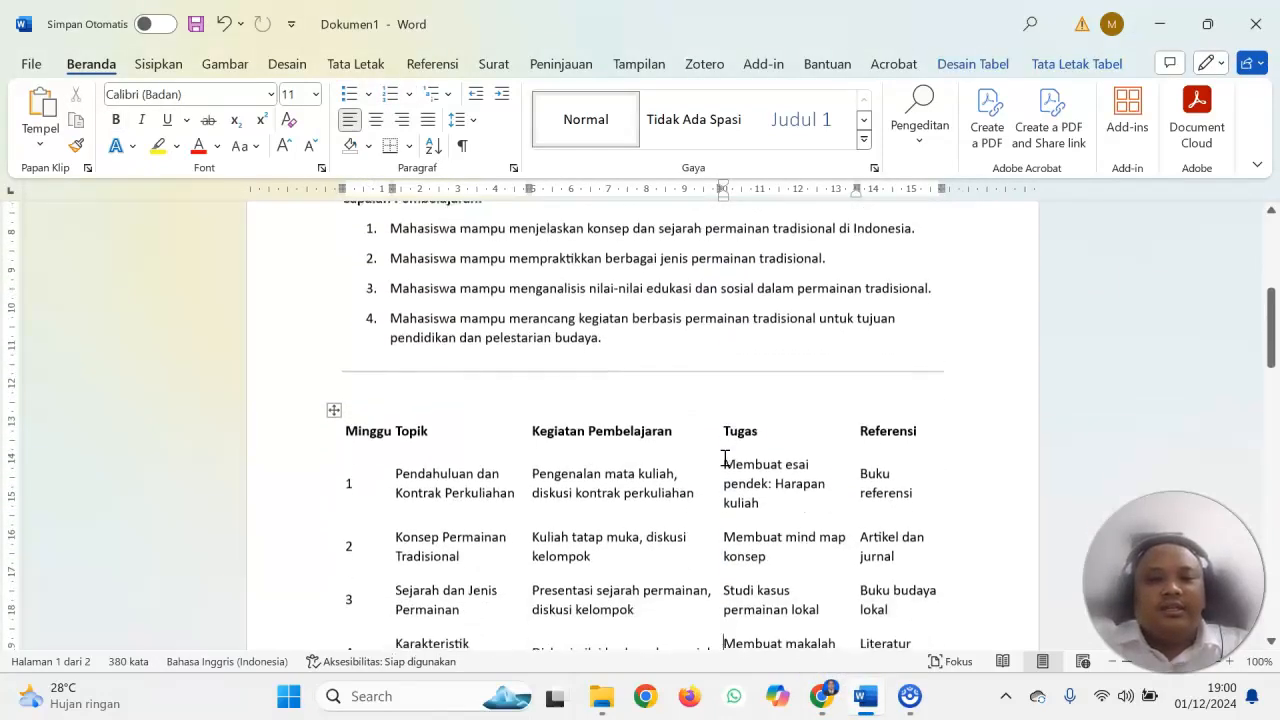
left_click(543, 466)
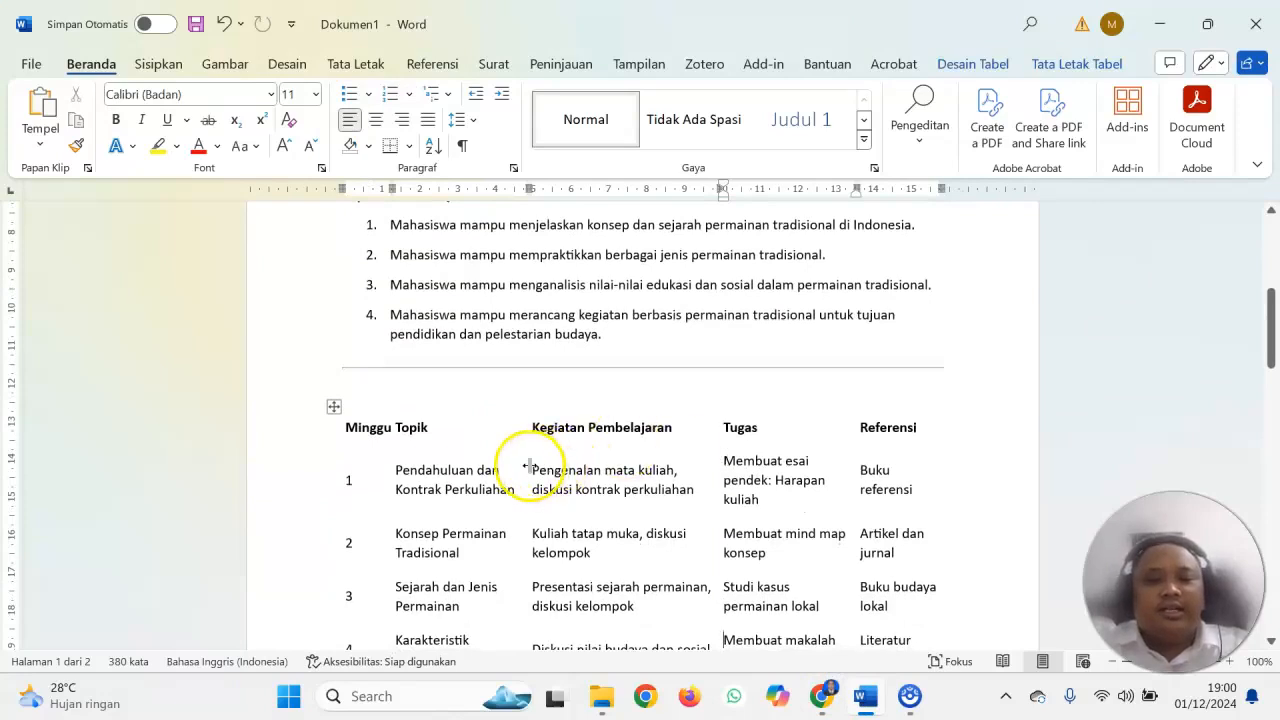
left_click_drag(535, 467, 689, 489)
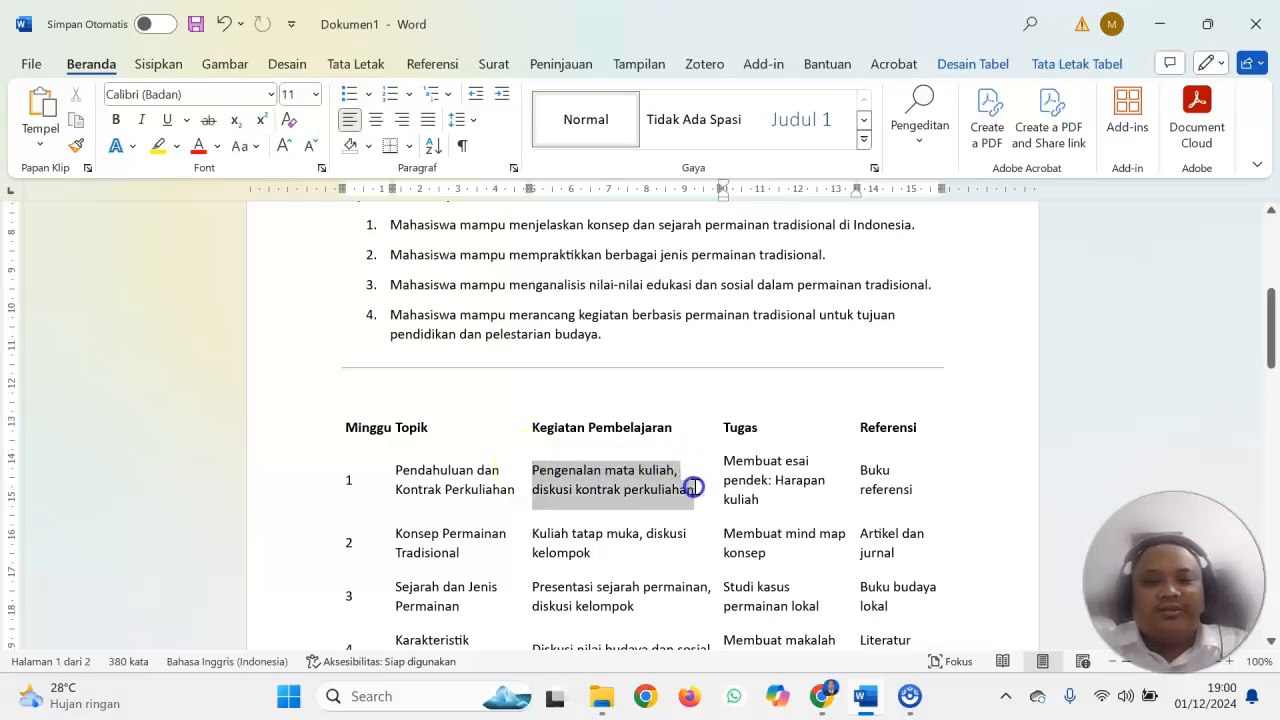
right_click(674, 480)
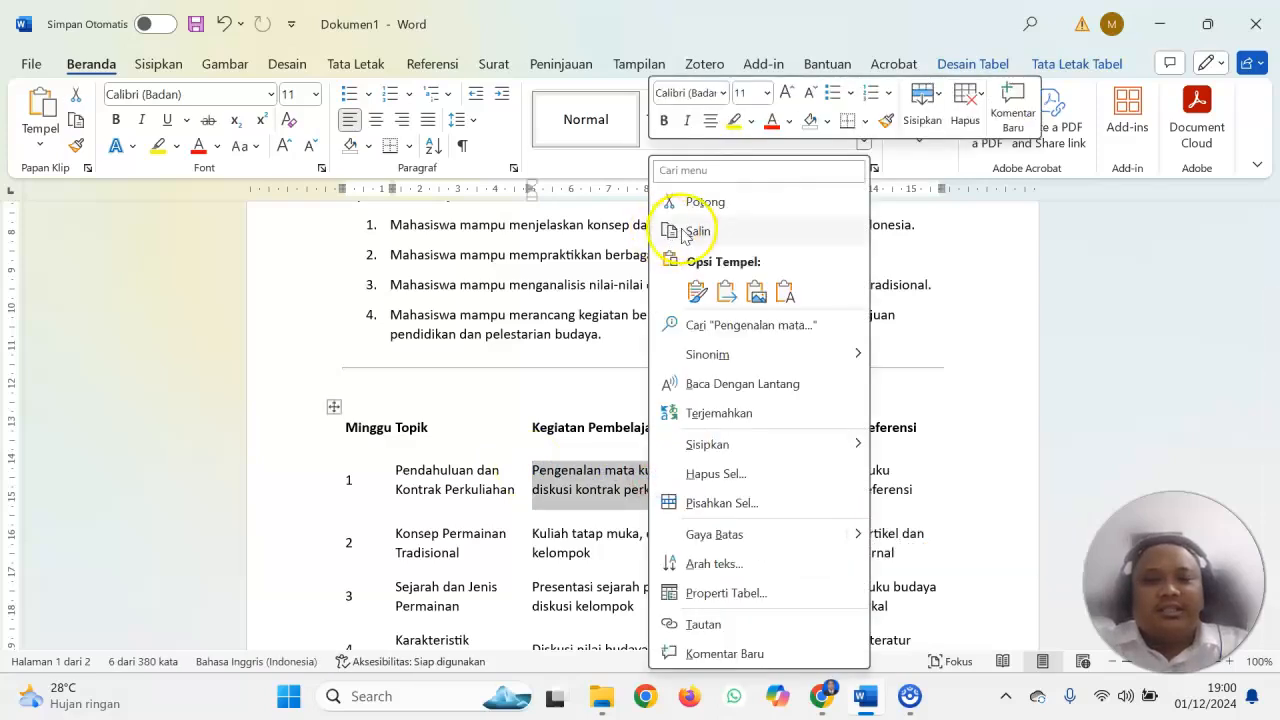
left_click(668, 232)
left_click(822, 700)
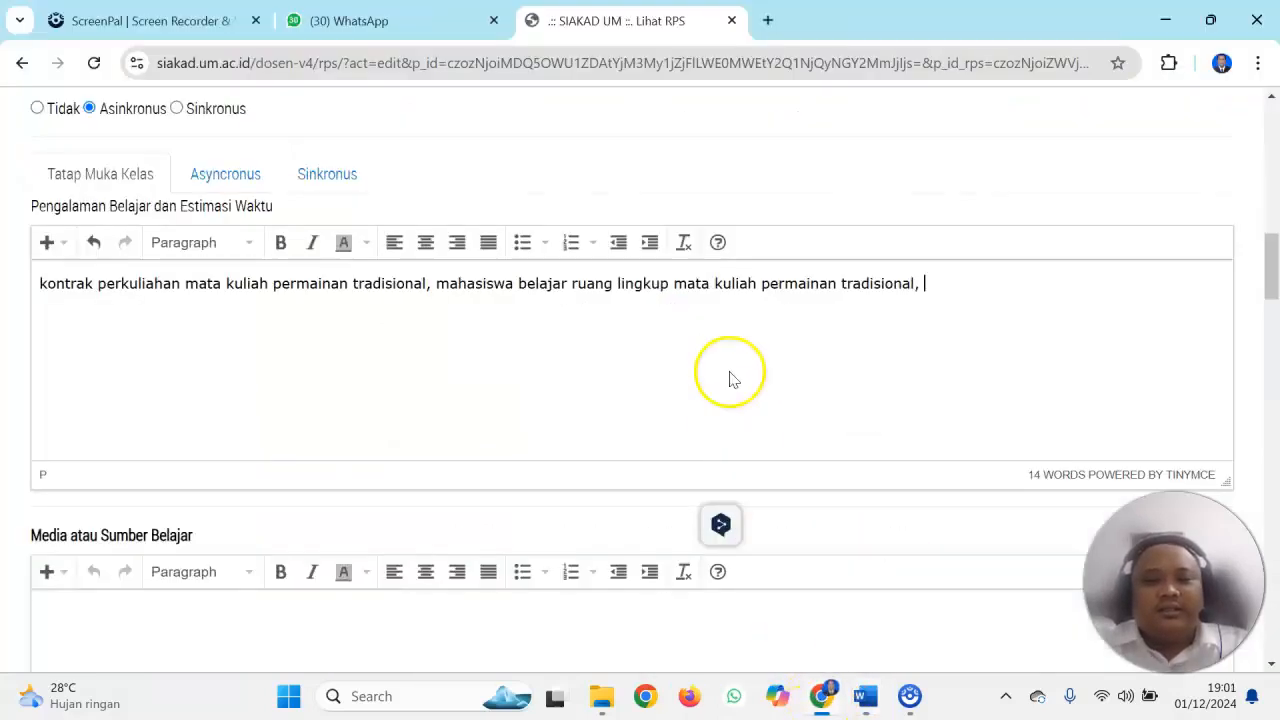
key("ctrl+v")
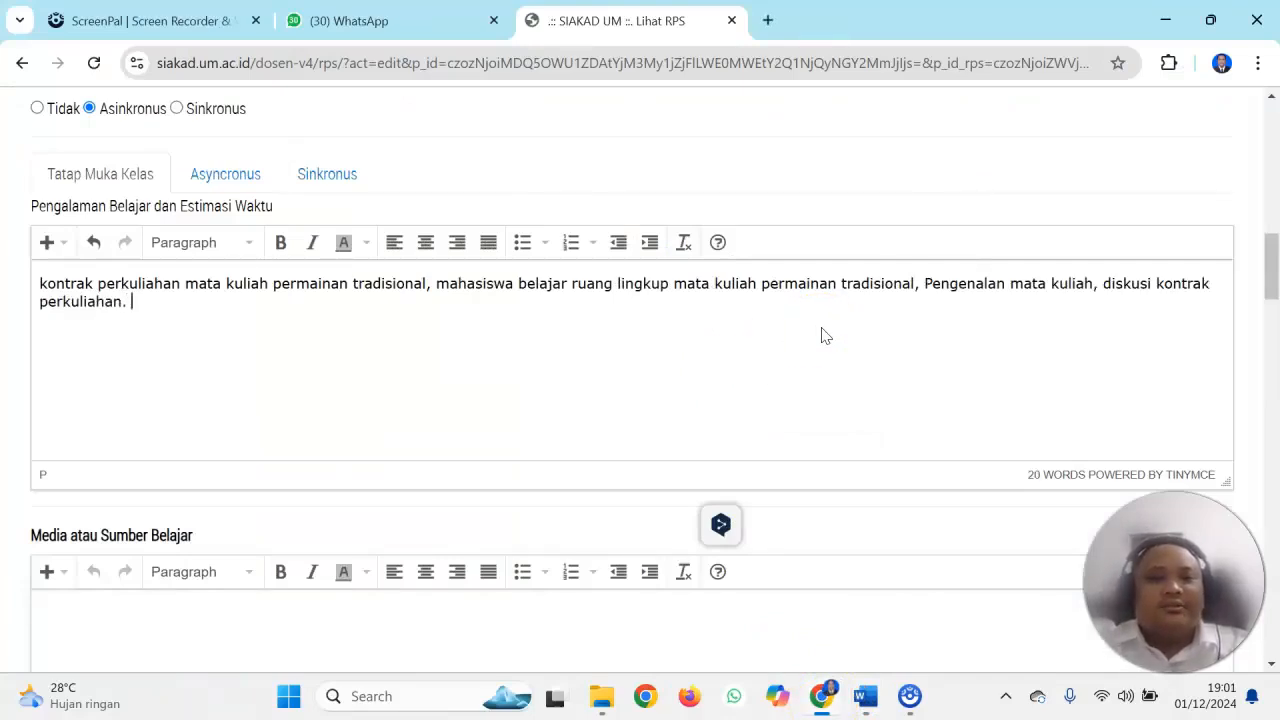
Extend the Asyncronus Pengalaman Belajar text, replacing its final period with ", mahasiswa melihat video di youtube terkait wawasan permainan tradiosional."
left_click(186, 174)
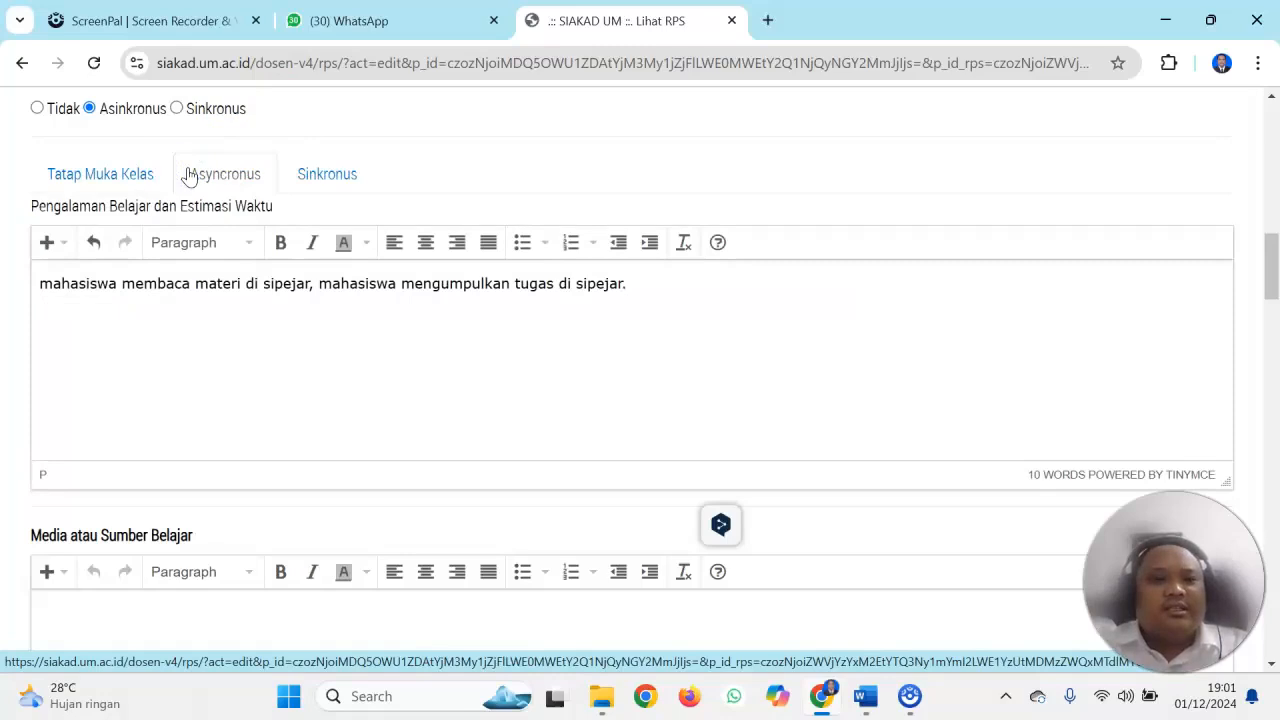
left_click(223, 172)
left_click(314, 172)
left_click(222, 175)
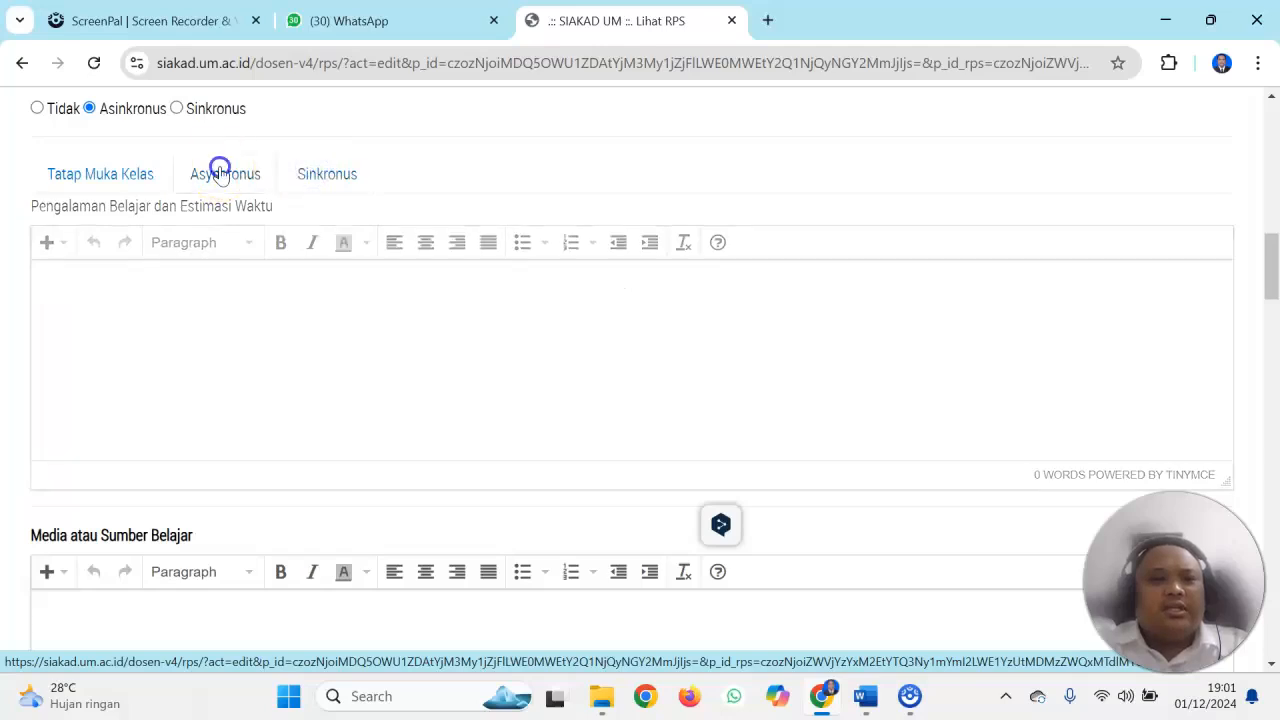
left_click(636, 286)
key("BackSpace")
key("BackSpace")
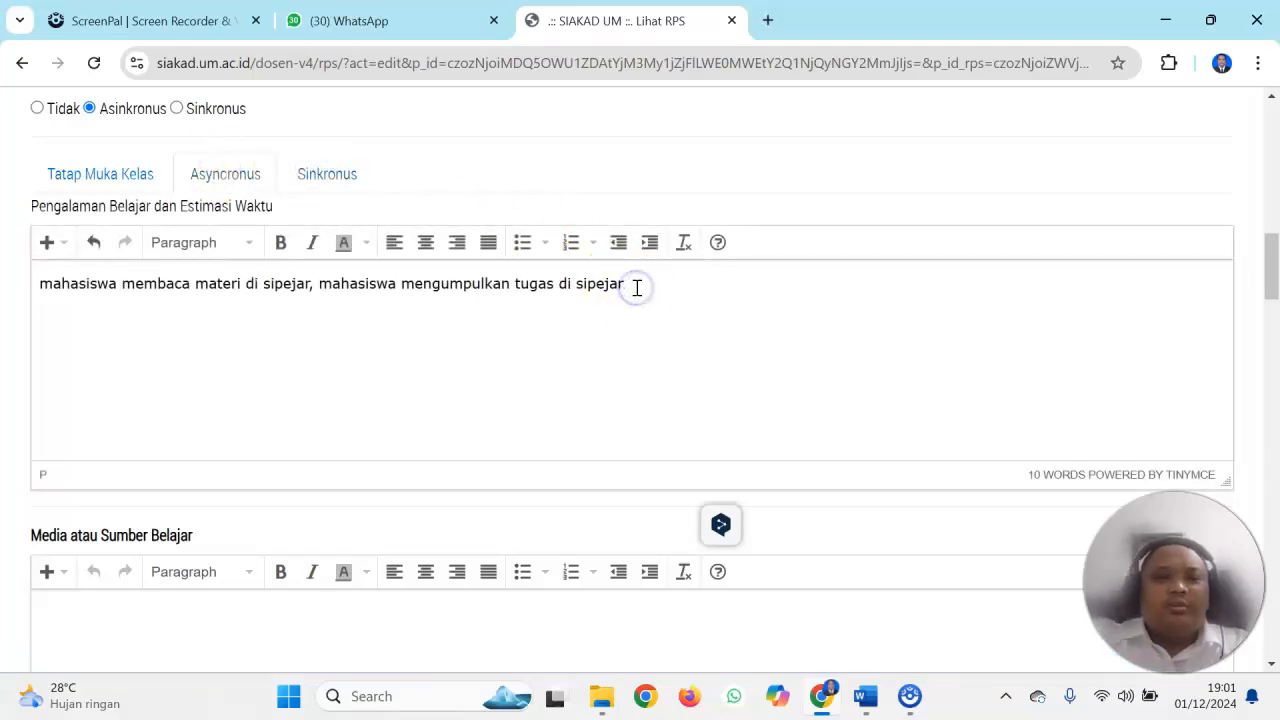
type("r, mahasiswa")
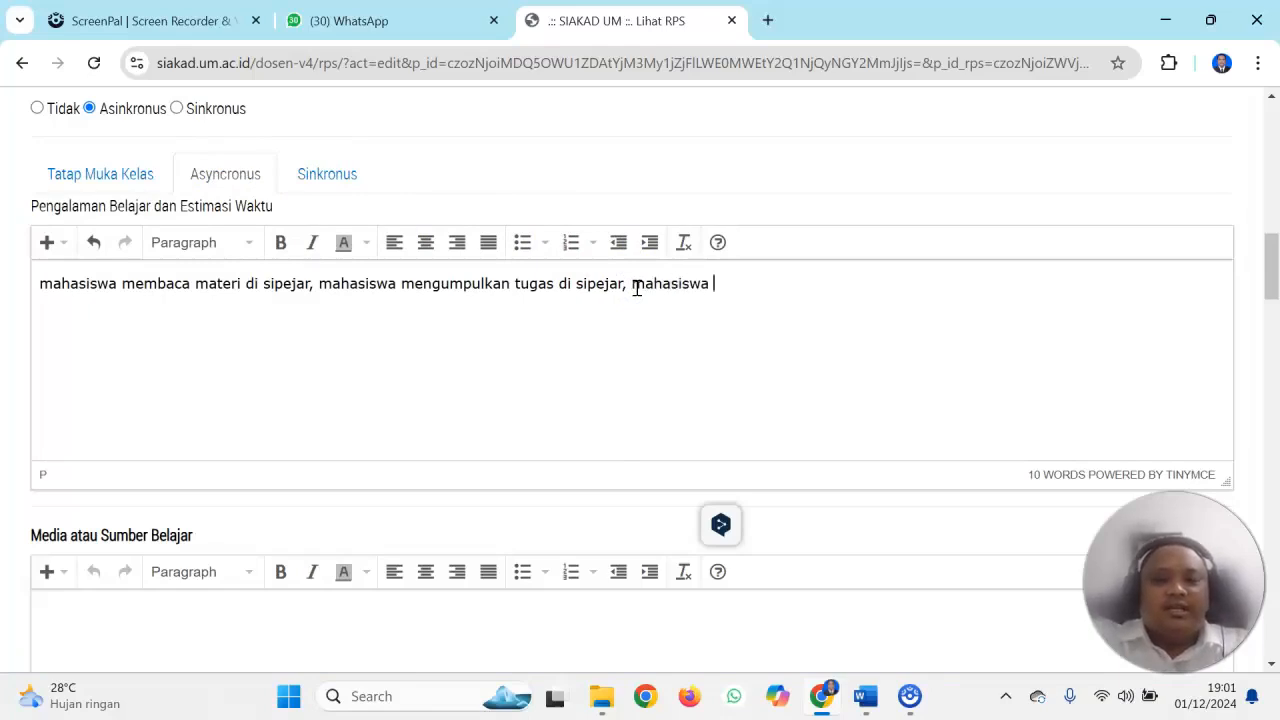
type(" melihat vide")
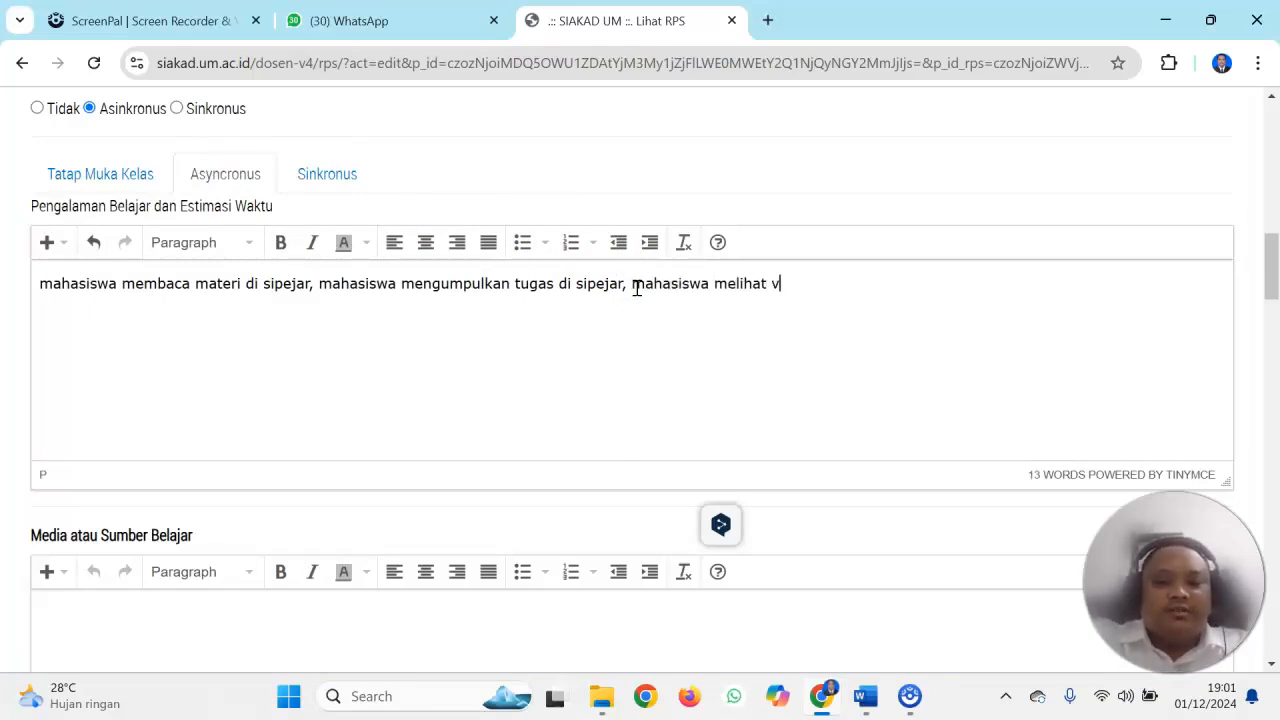
type("outube terkait wawasan")
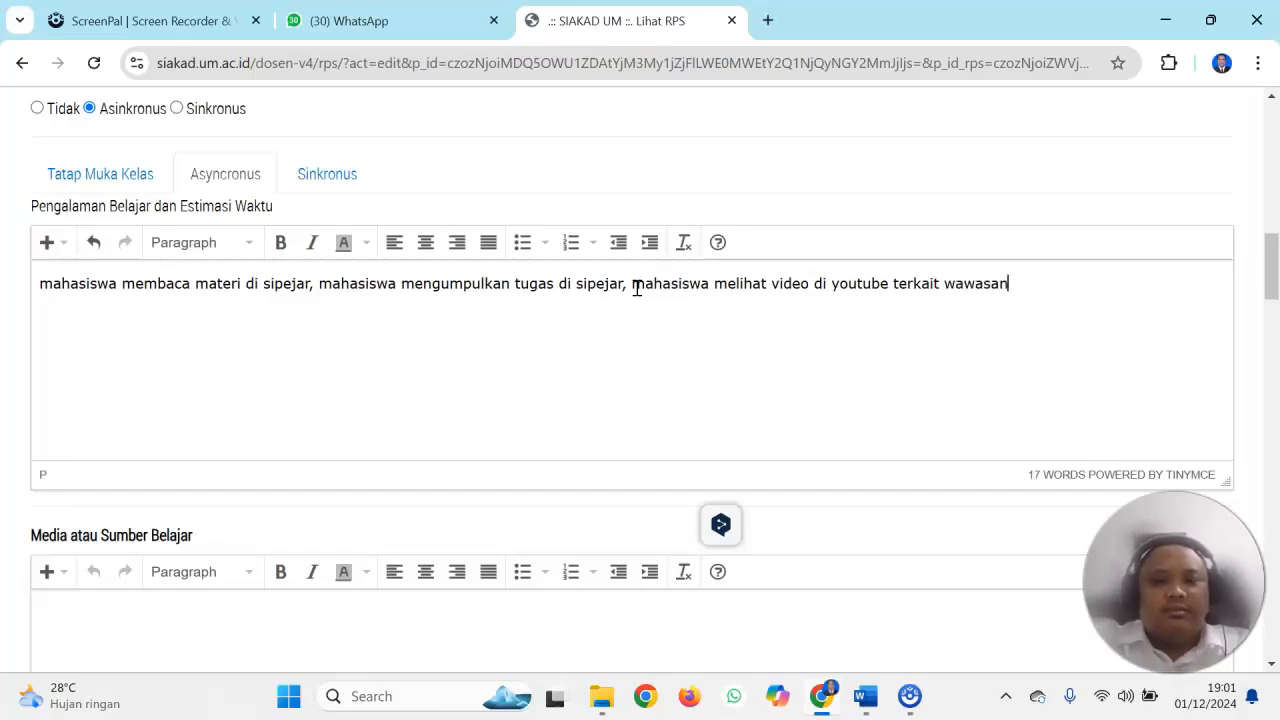
type(" permainan tradioso")
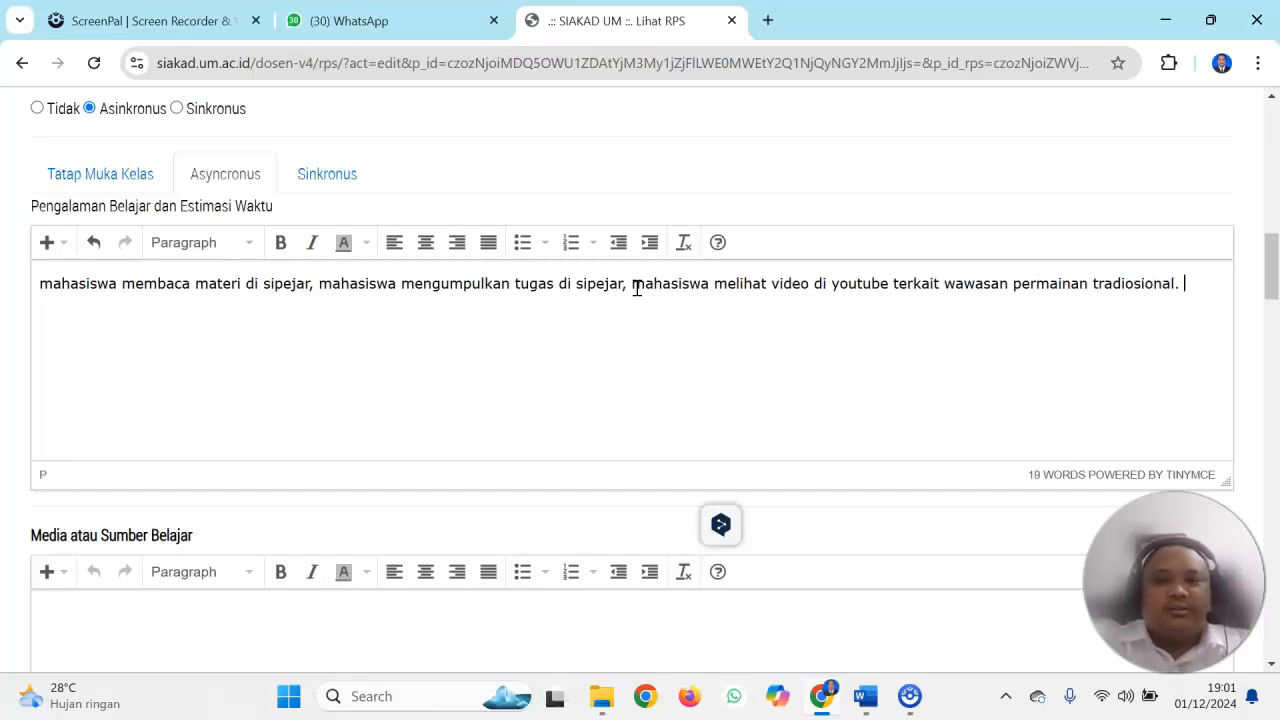
mouse_move(1275, 241)
left_mouse_down()
mouse_move(1273, 270)
mouse_move(1273, 240)
left_mouse_up()
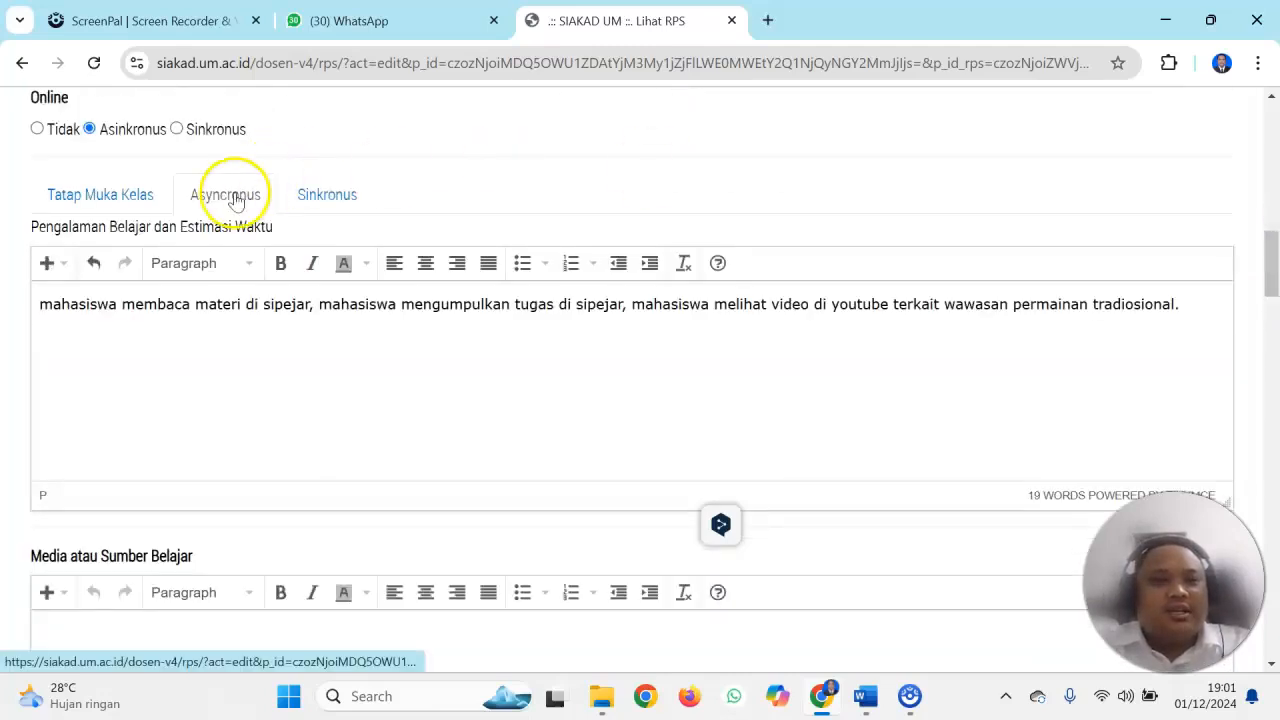
left_click(145, 200)
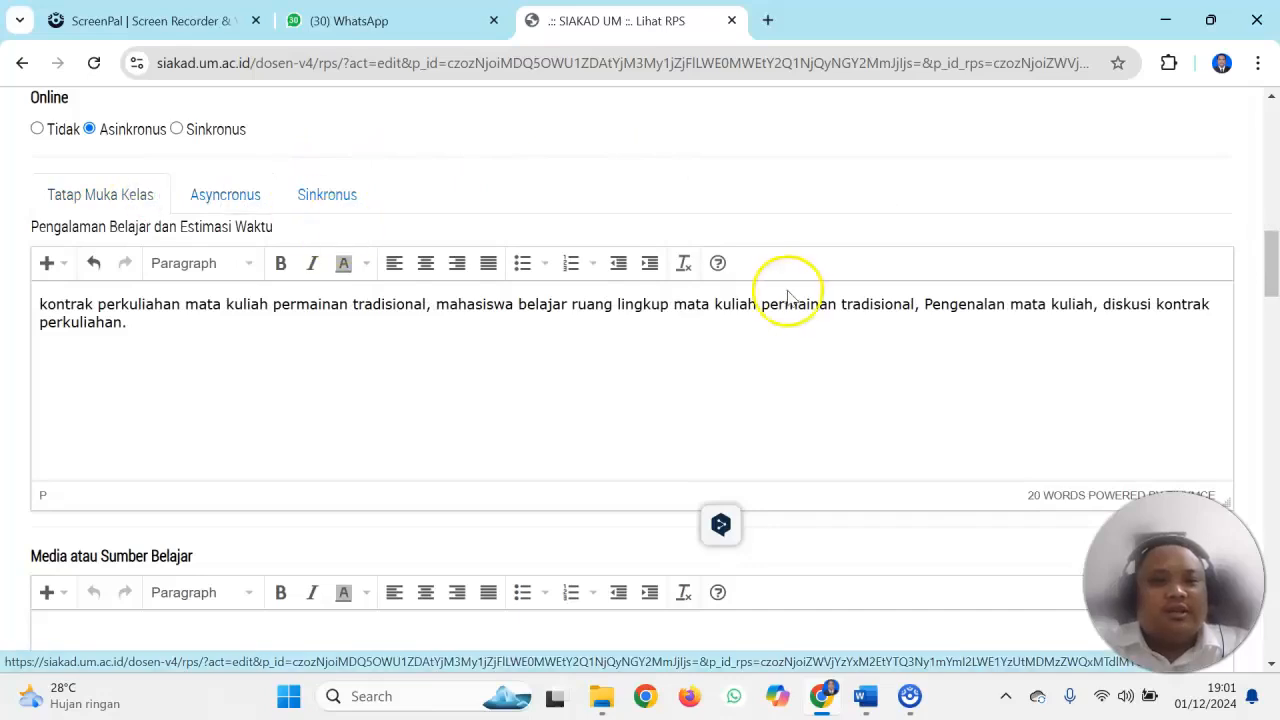
Fill in Media atau Sumber Belajar with "youtube, buku paket perkuliahan, sipejar."
left_click_drag(1272, 262, 1269, 297)
left_click(244, 318)
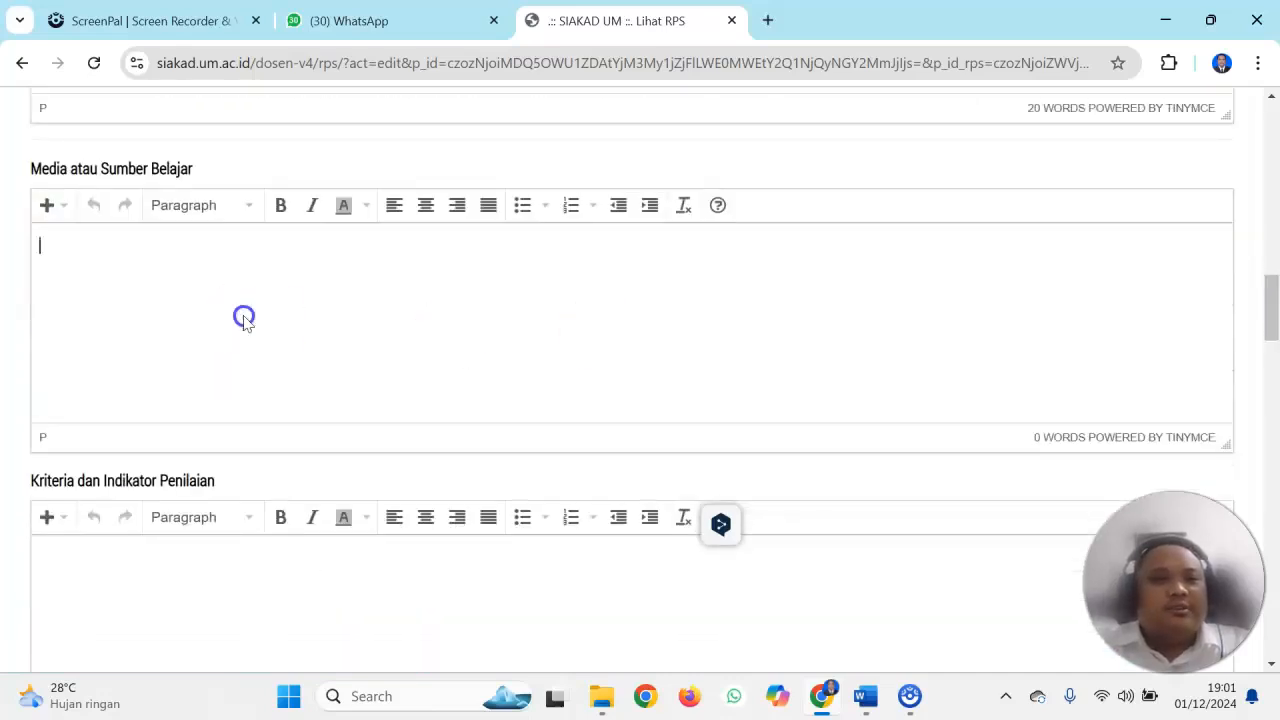
type("uo")
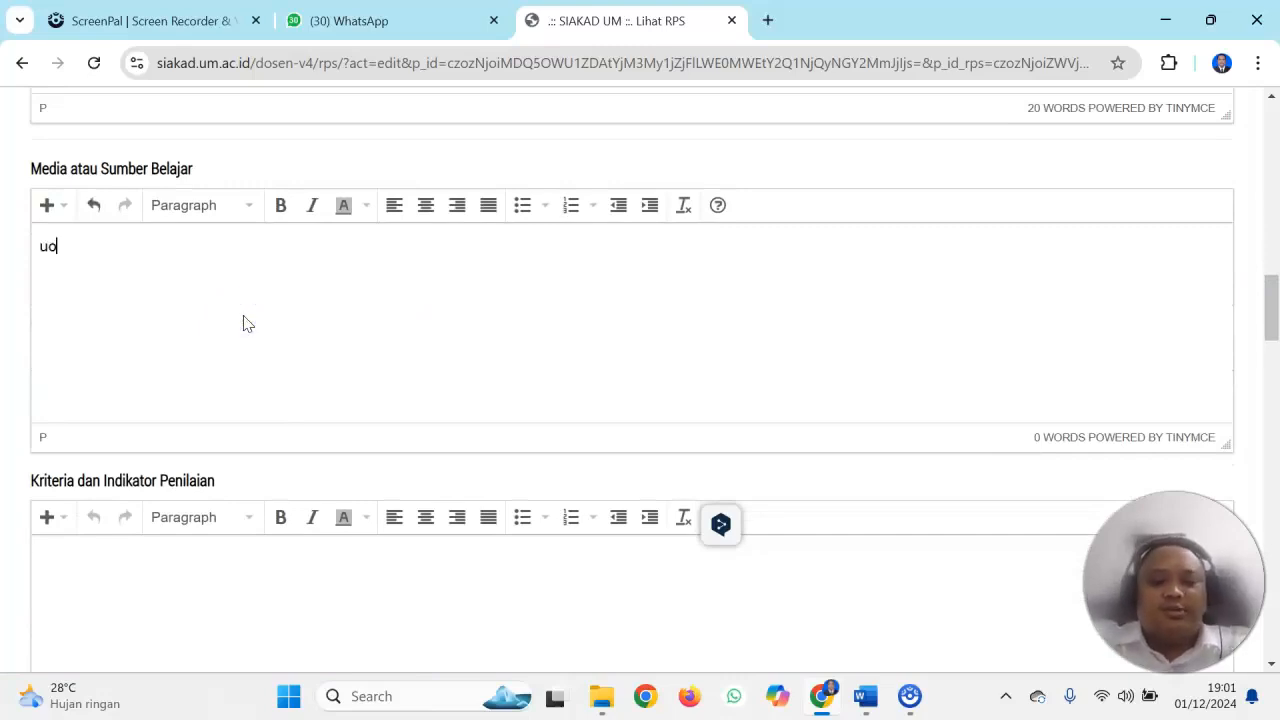
type("youtube")
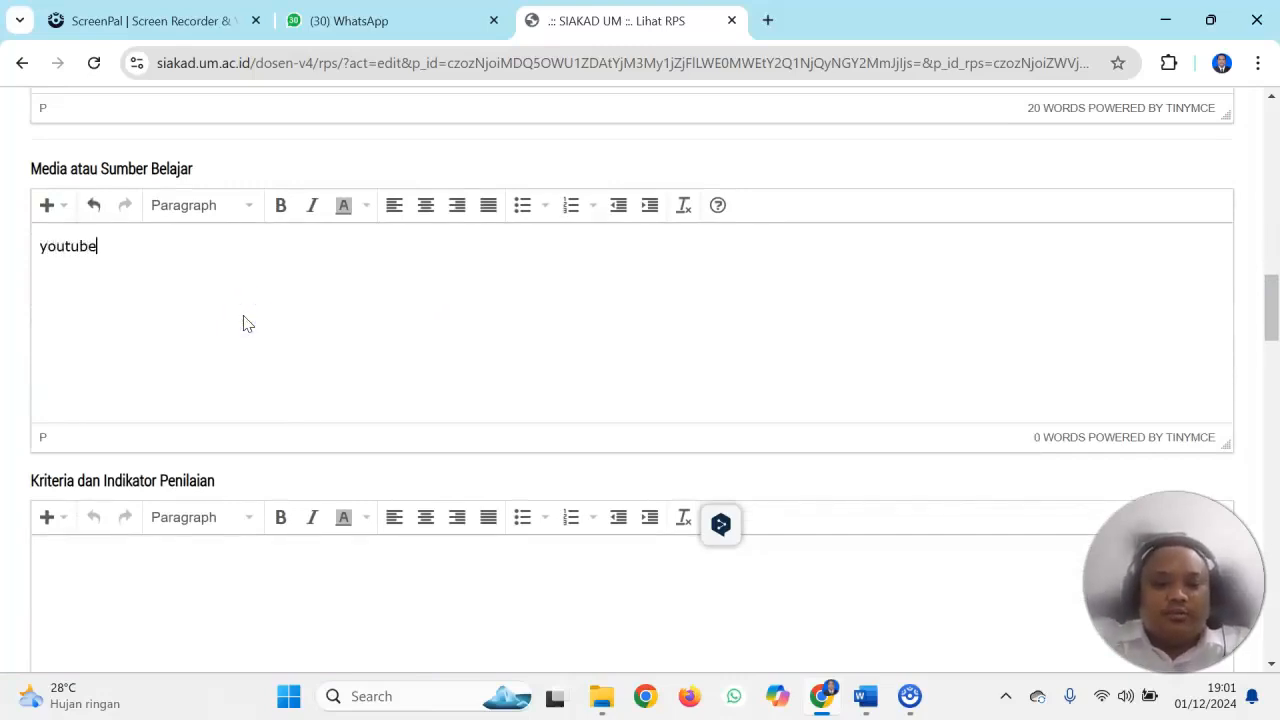
type(", buku paket")
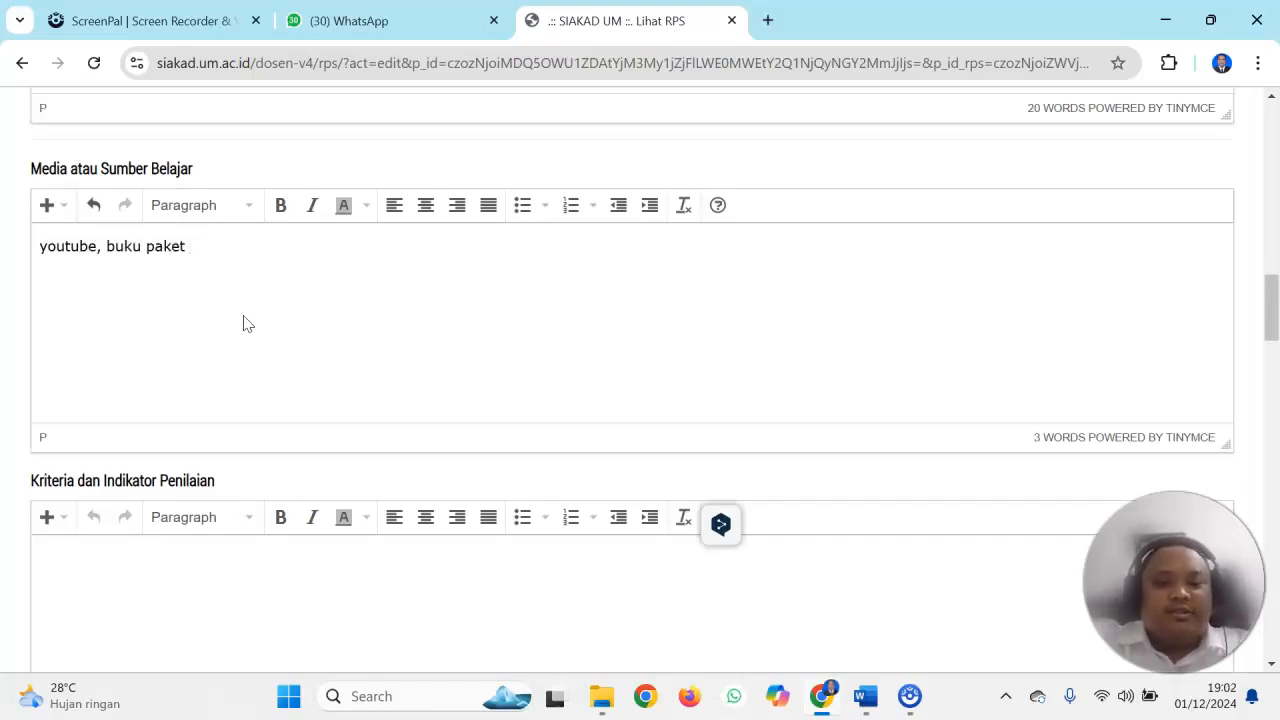
type(" perkuliahan")
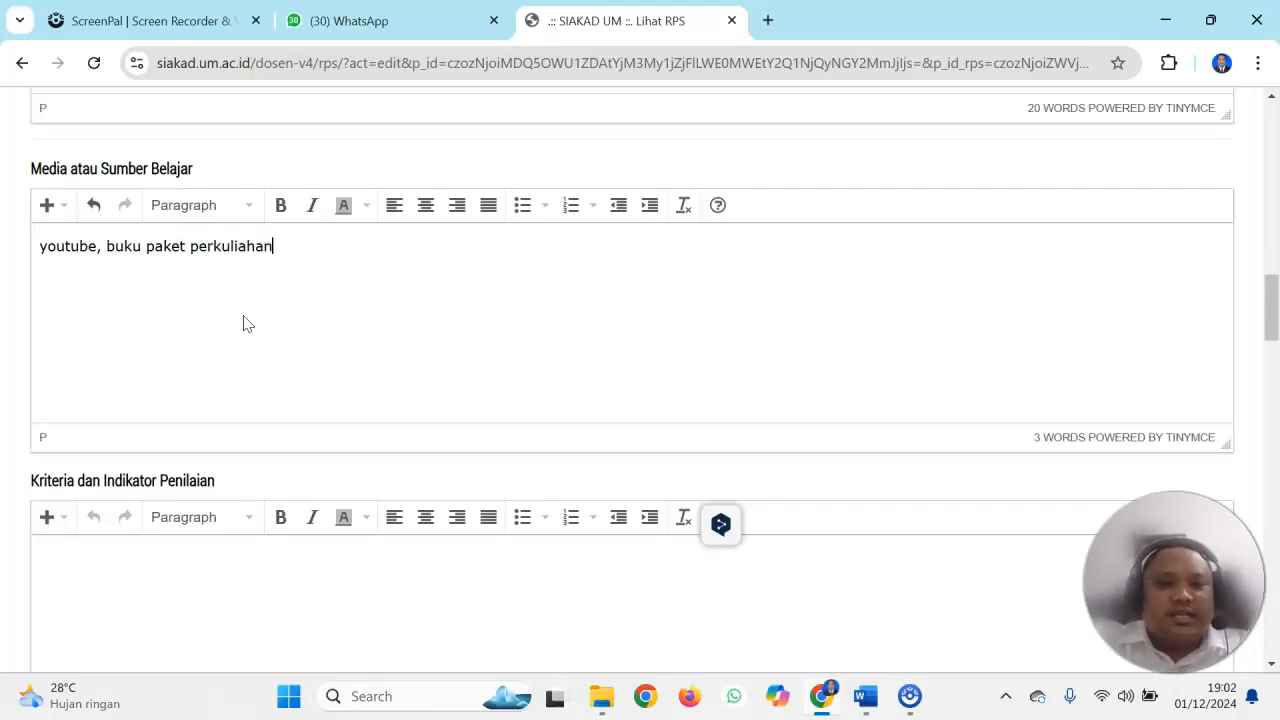
type(", sipejar.")
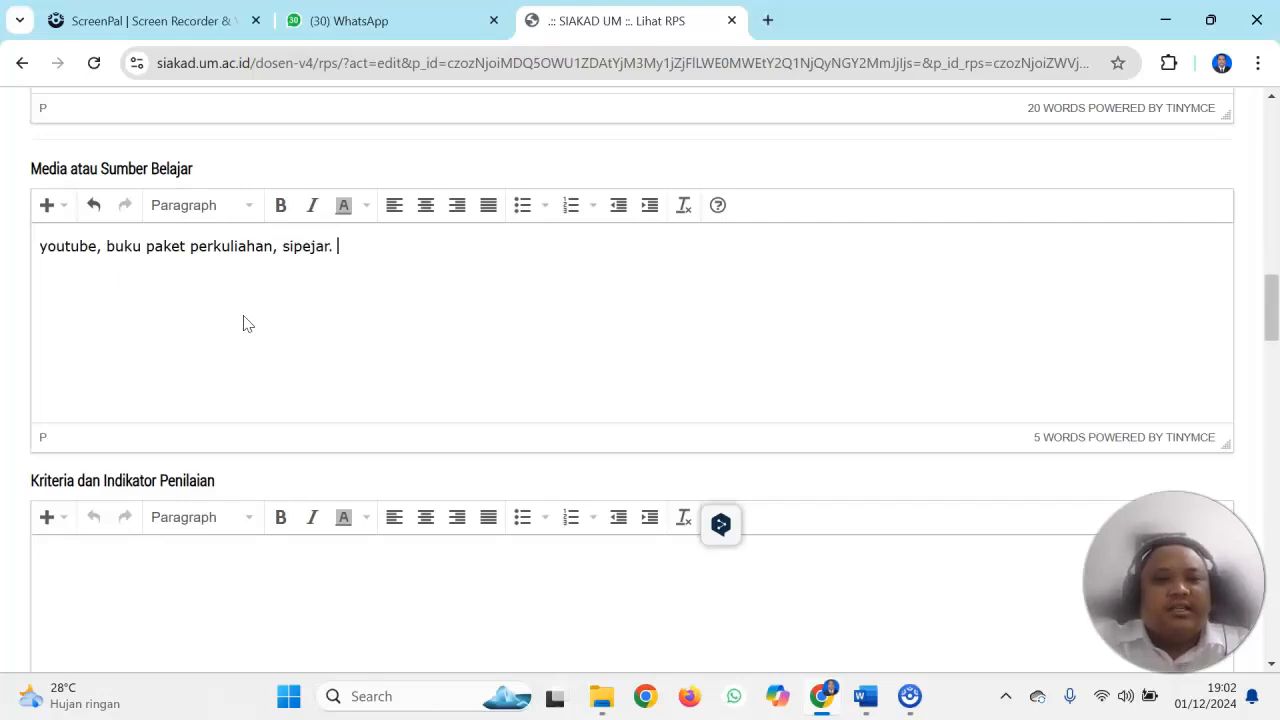
Begin the Kriteria dan Indikator Penilaian text with "Mahasiswa dapat menganalisis ruang lingkup dari permainan tradisional,"
left_click_drag(1272, 306, 1271, 337)
left_click(201, 344)
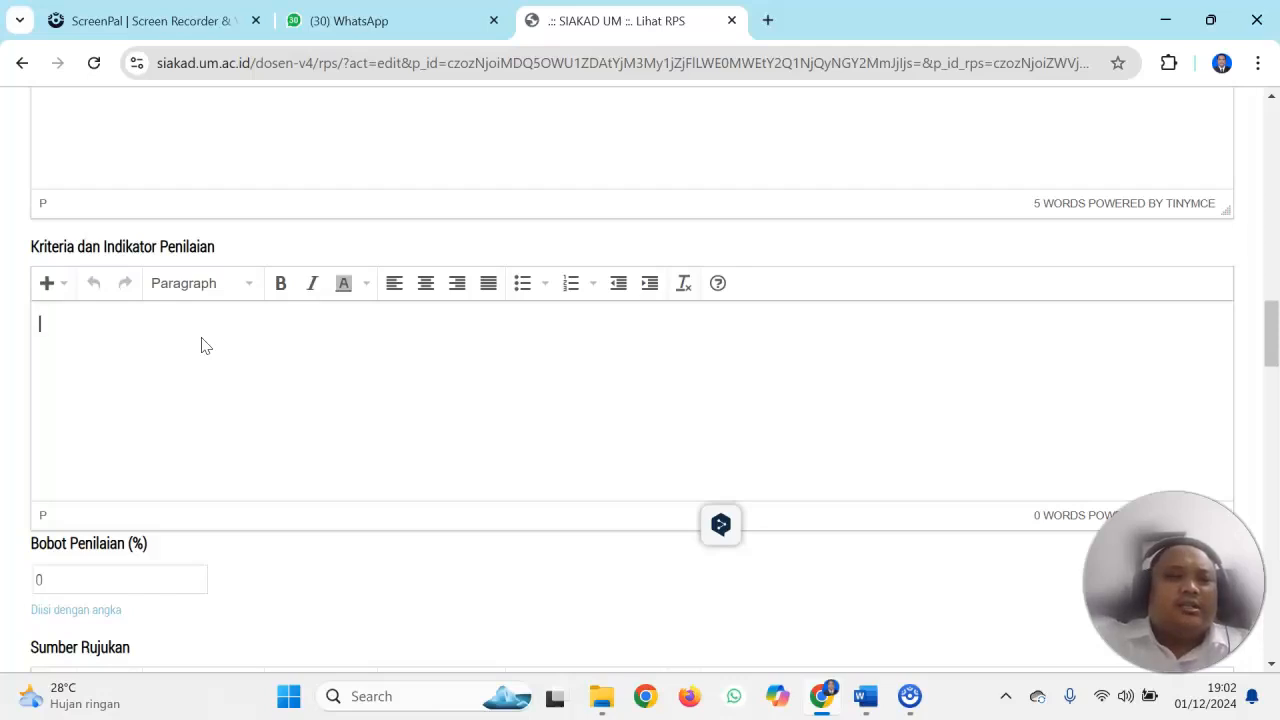
type("Mahasiswa ")
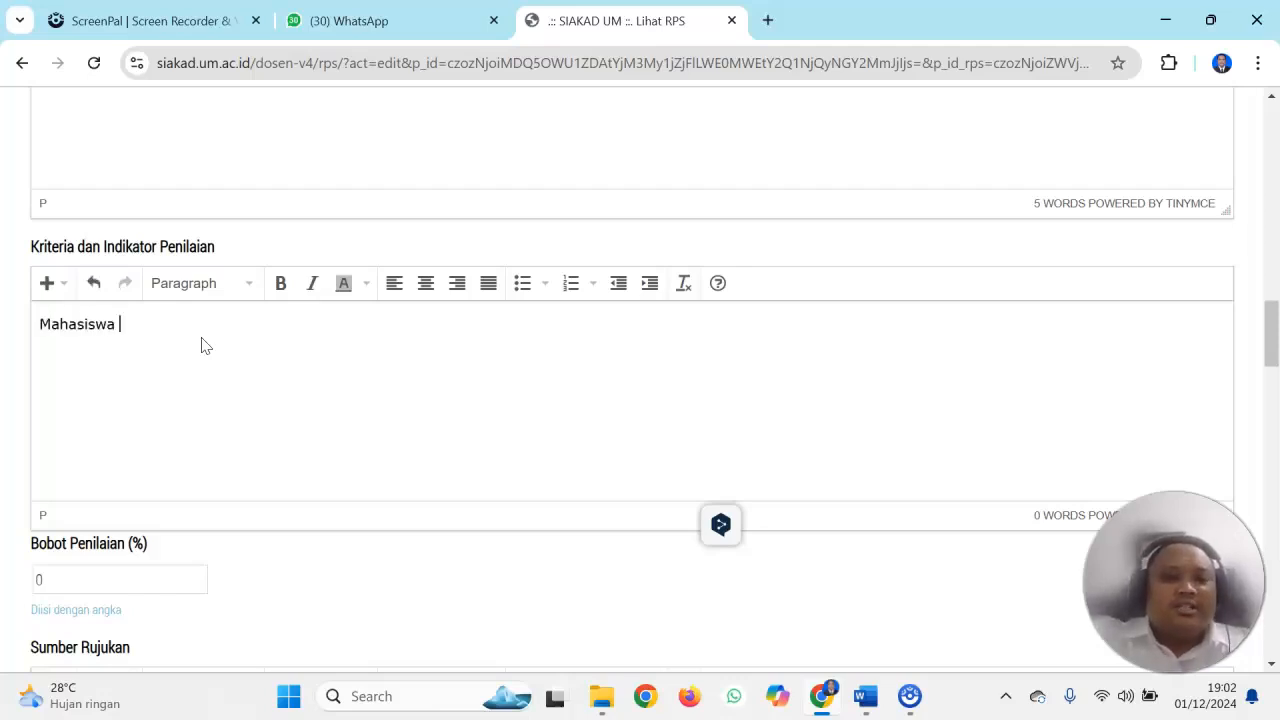
type("dapat m")
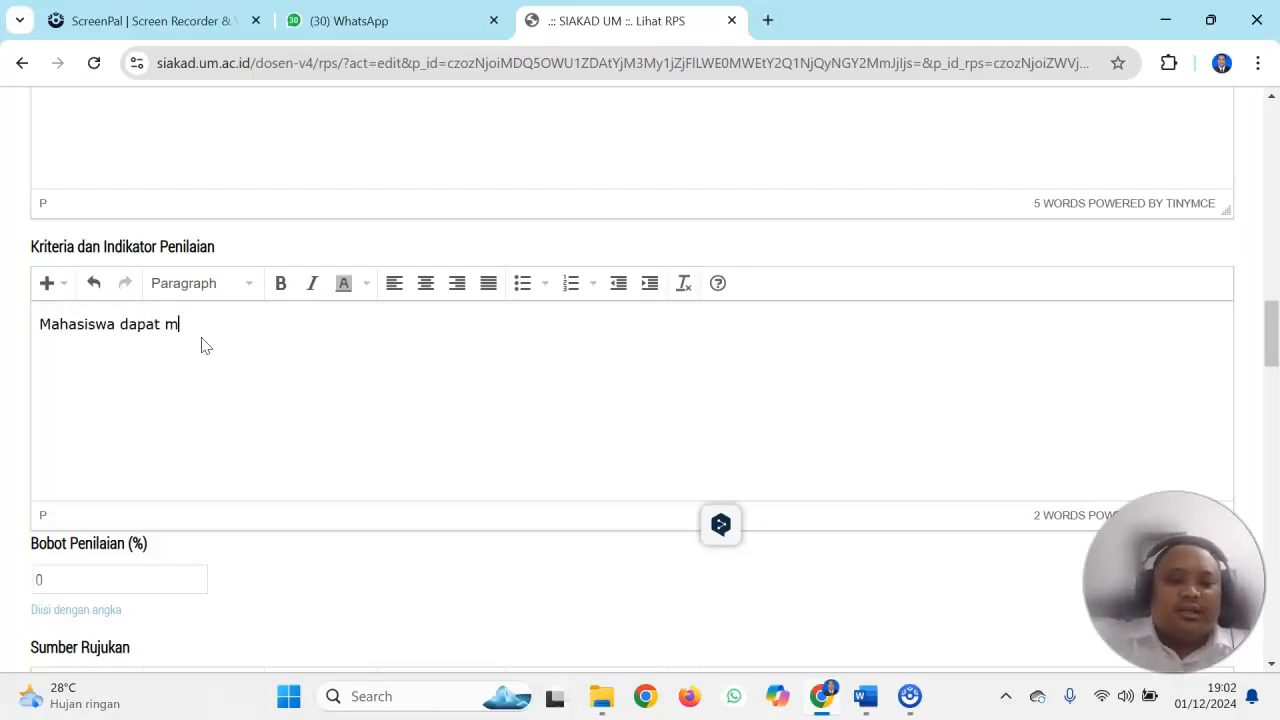
type("enganalisis ruang lingkup dari")
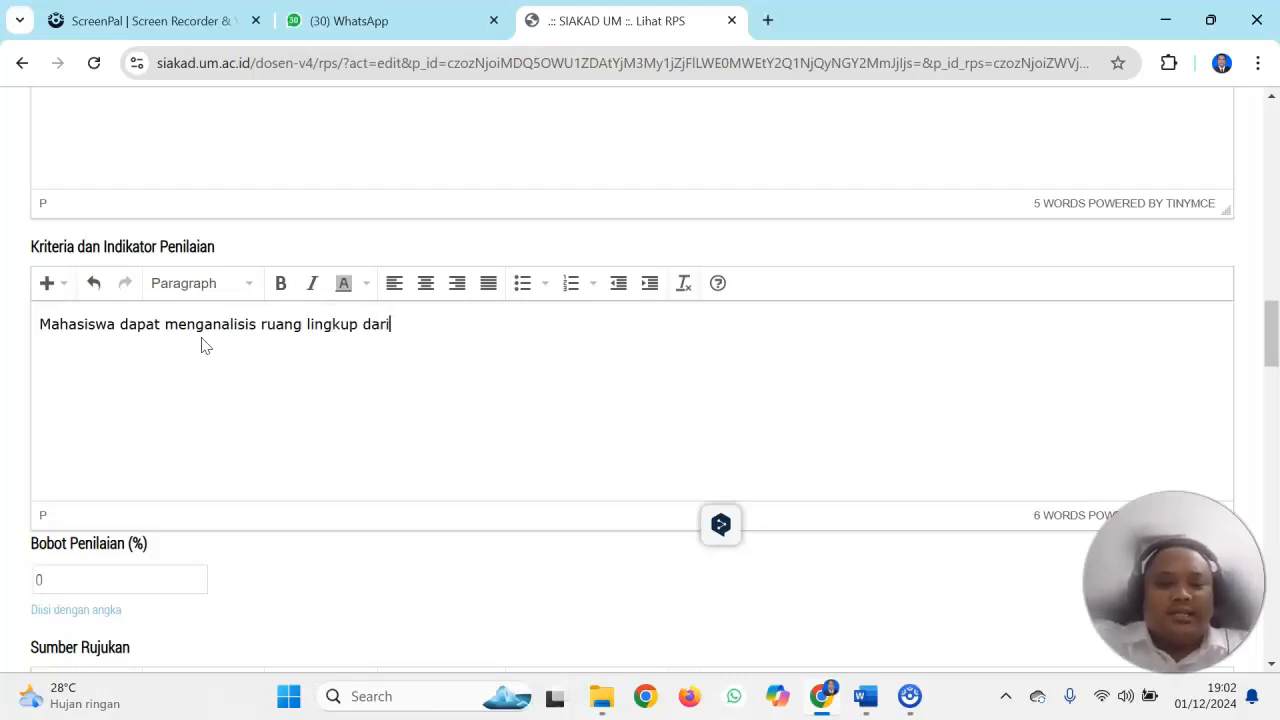
type(" permainan tra")
key("BackSpace")
type("radisional, mahasiswa ")
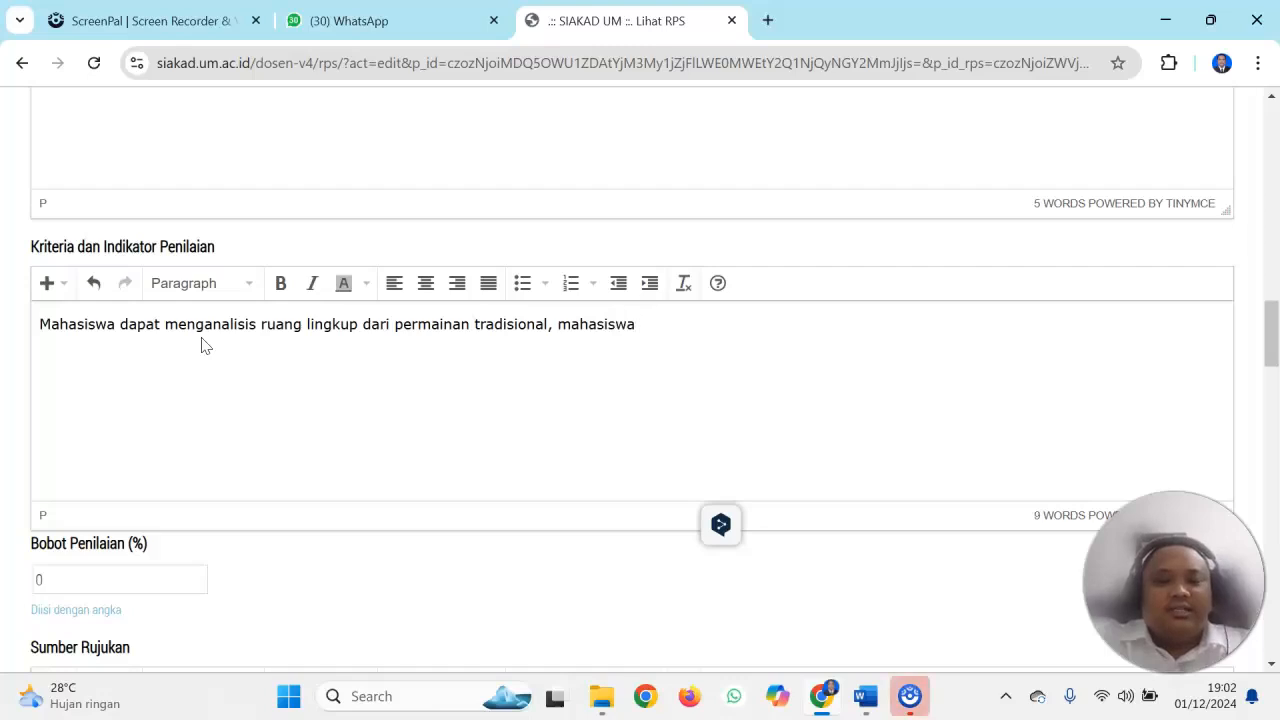
type("memahami kontrak perkuliahan deng")
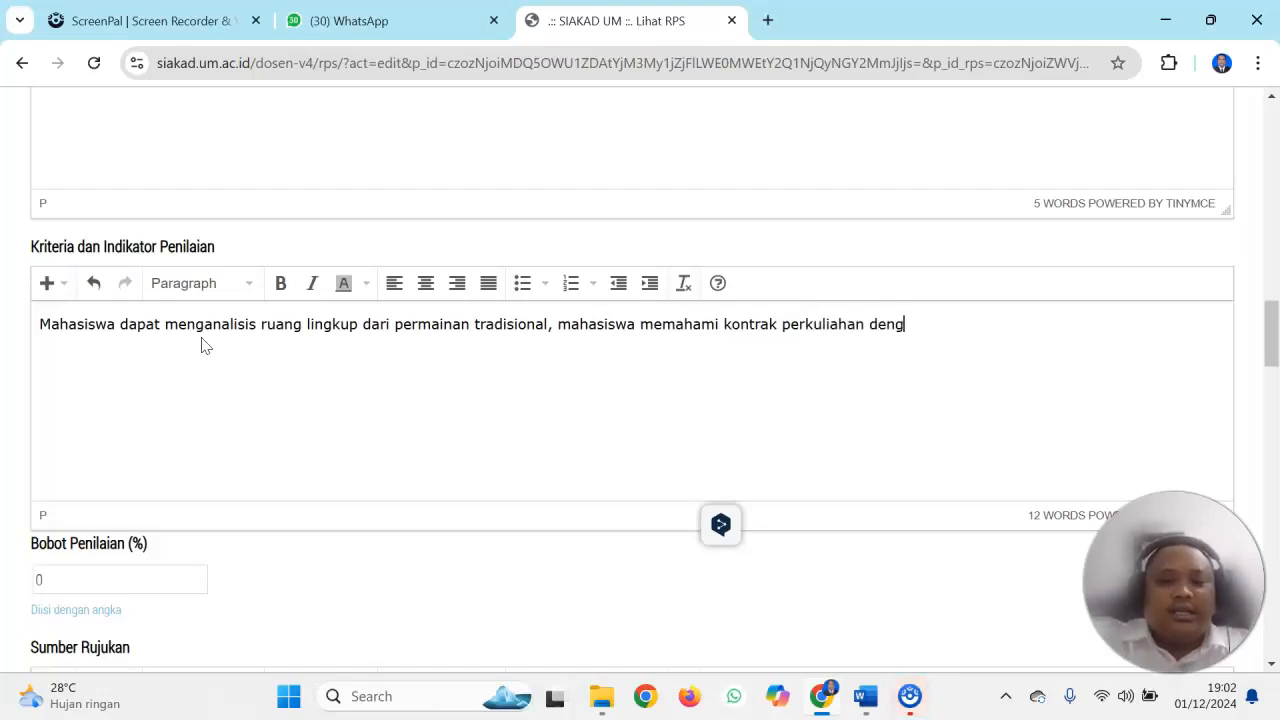
type("an dosen, mahasiswa dapat")
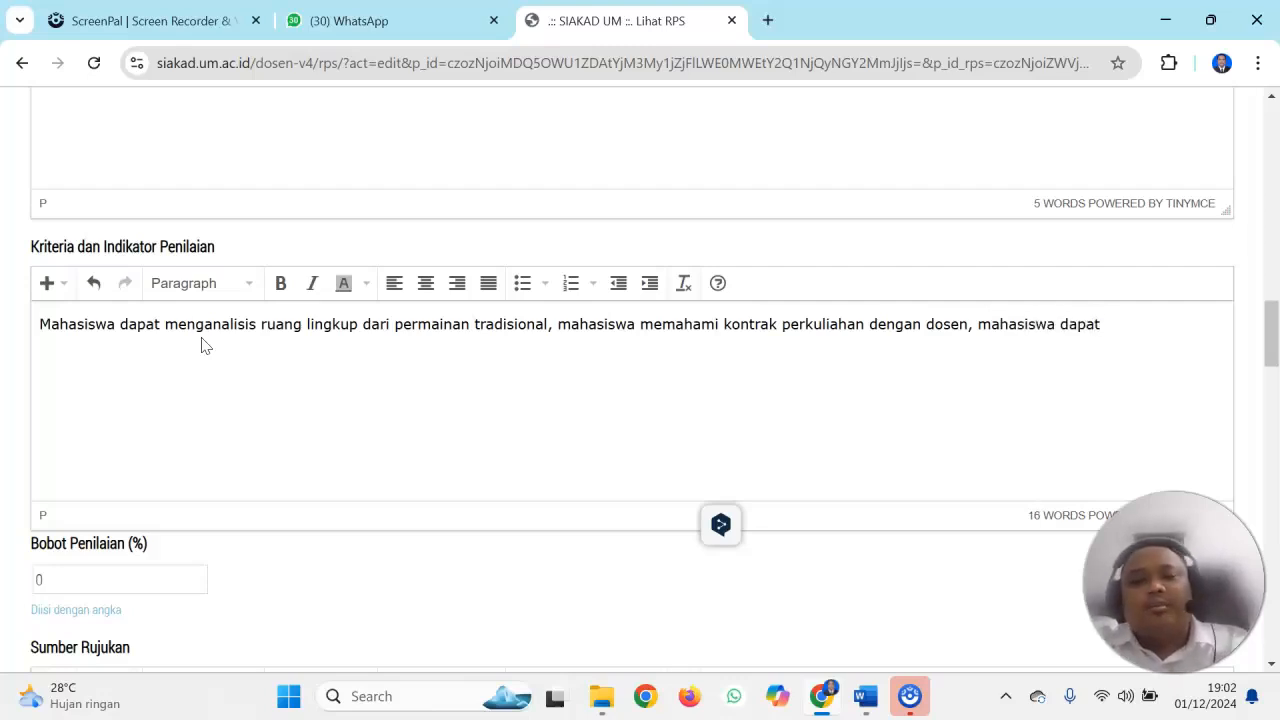
type(" memahami")
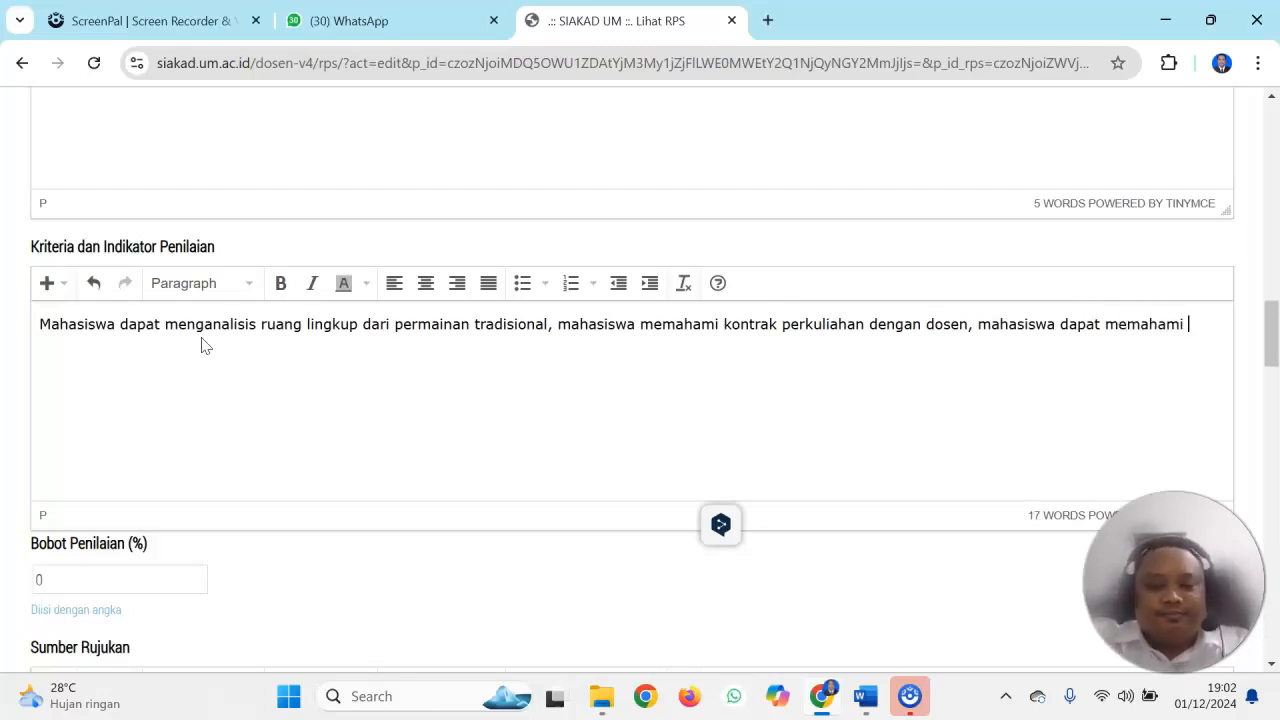
type(" tugas pe")
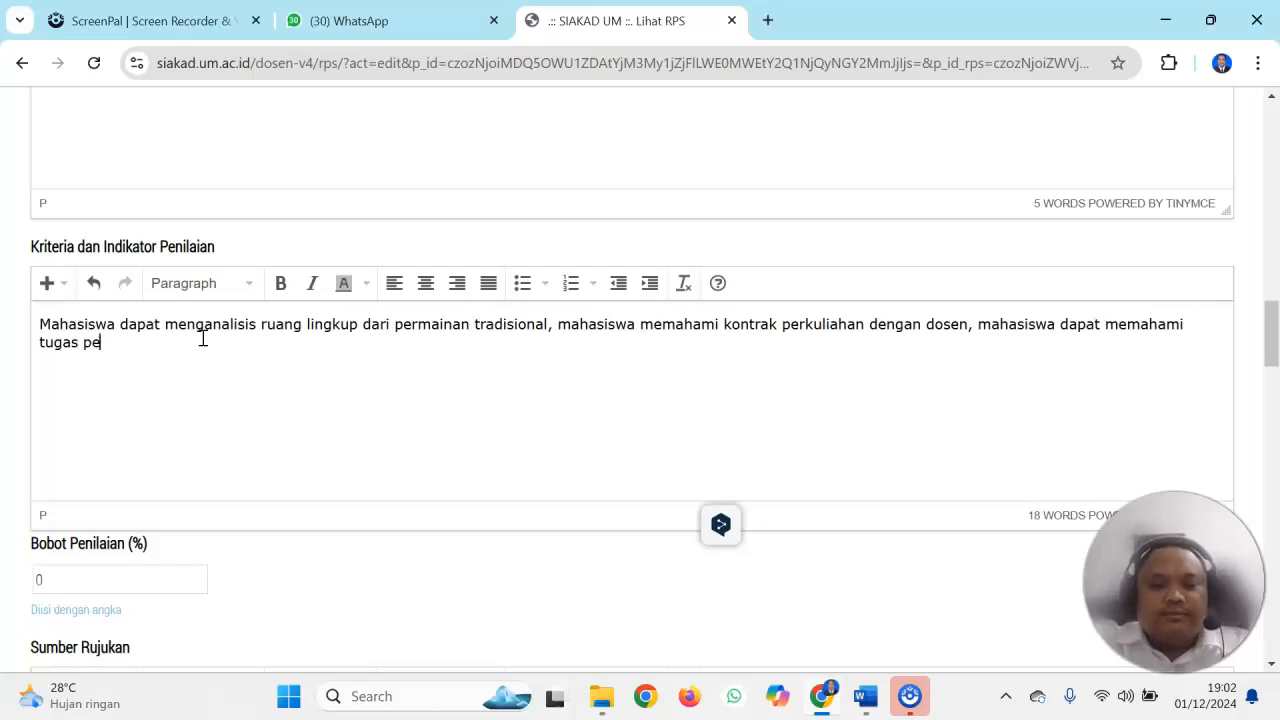
type("rkuliahan yang menjadi")
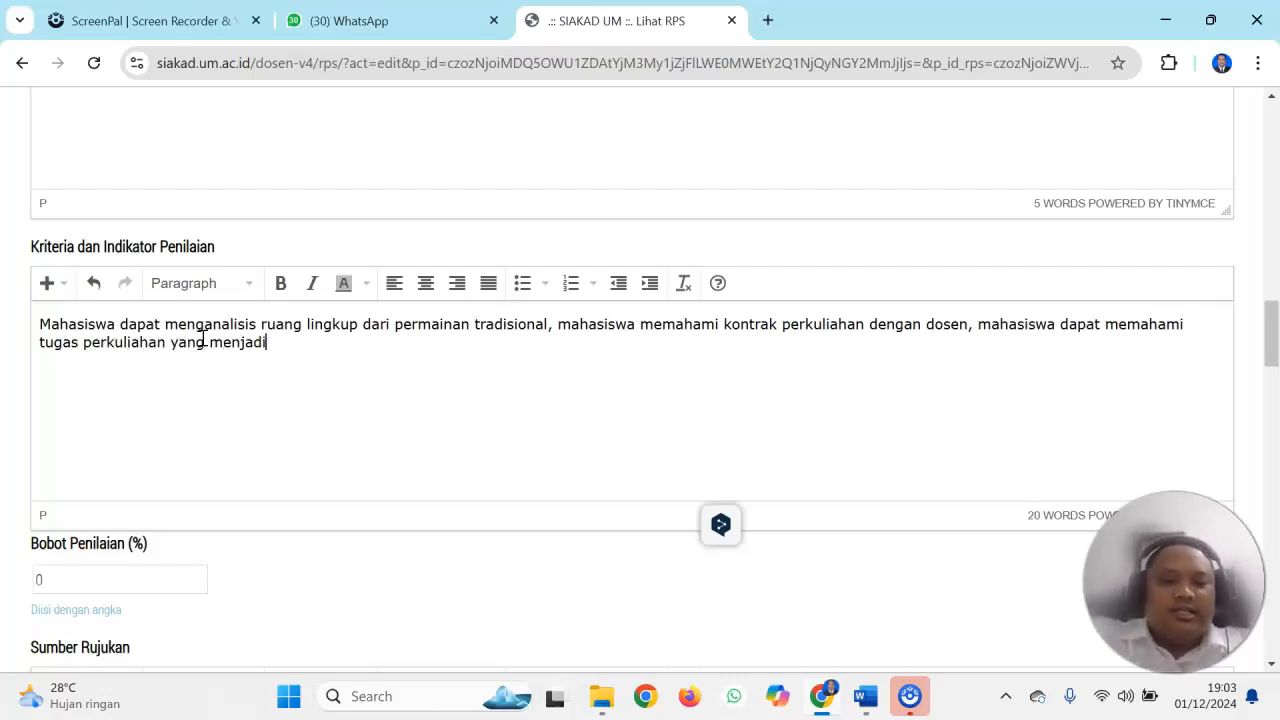
type(" tagihan di tengah ")
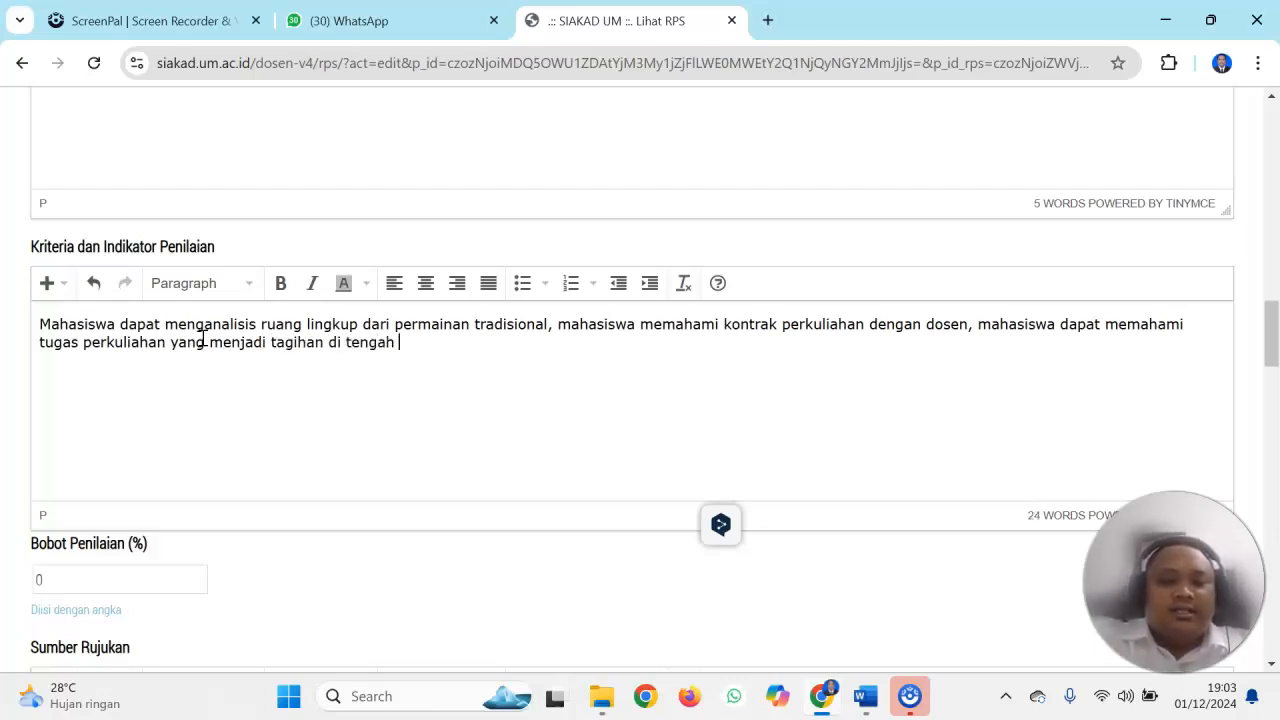
type("dan akhir semester.")
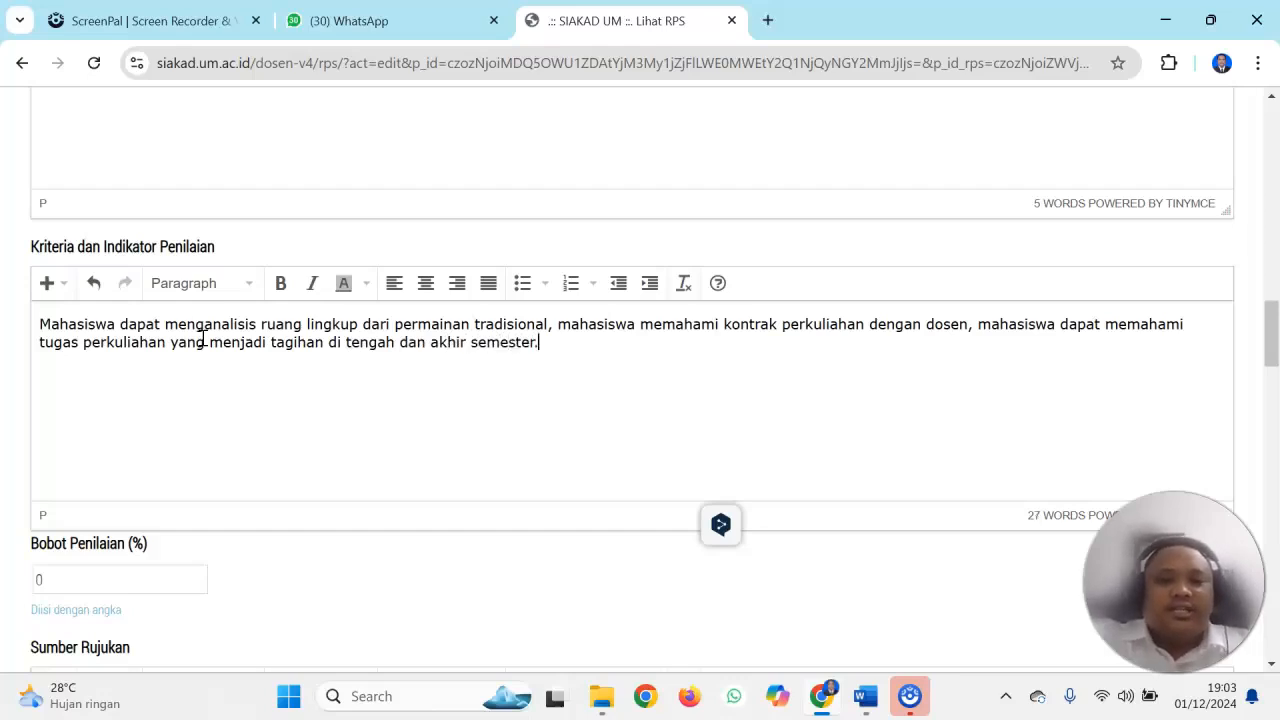
Set the Bobot Penilaian (%) value to 5
left_click_drag(1270, 343, 1272, 376)
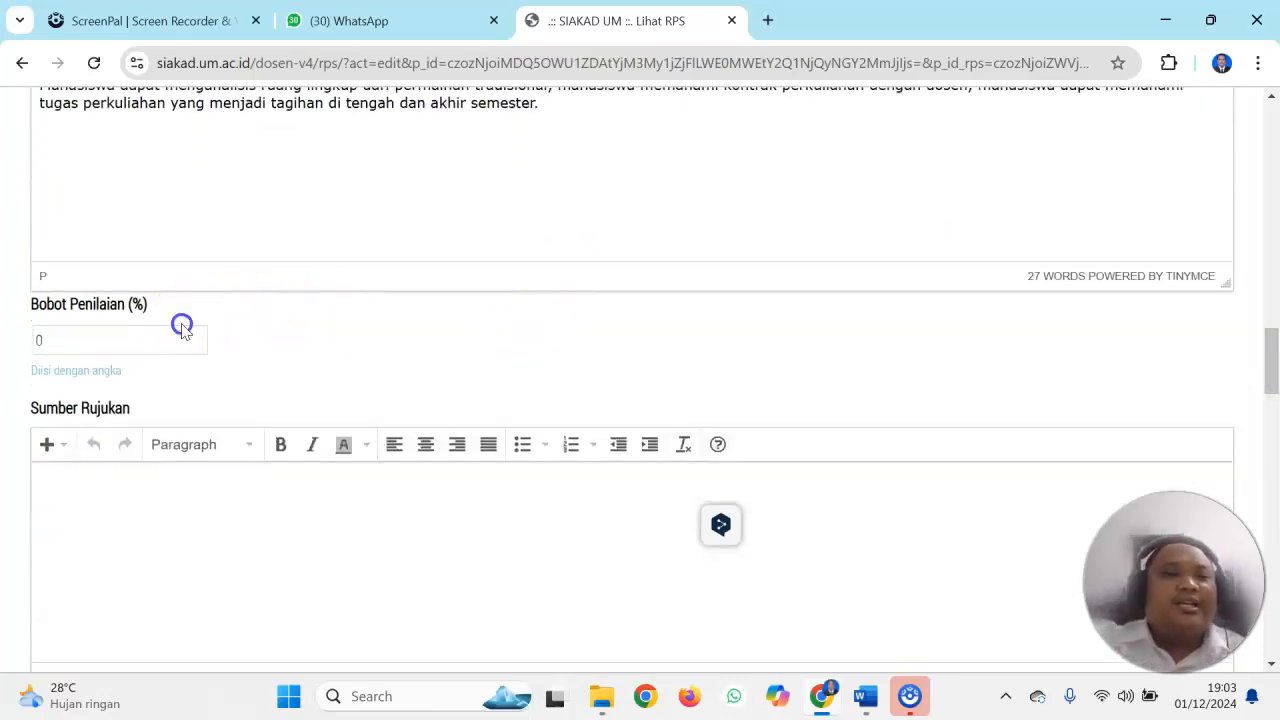
left_click(137, 331)
key("BackSpace")
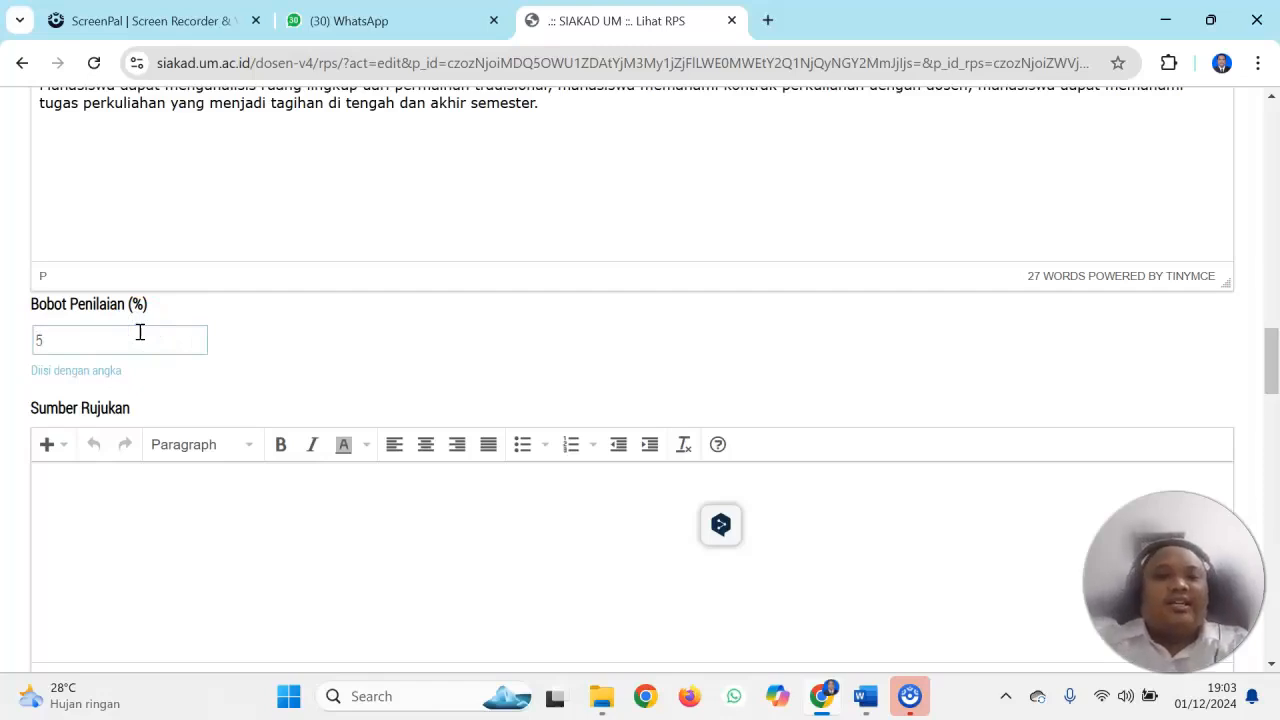
Copy all four Daftar Pustaka references and paste them into the empty Sumber Rujukan field
left_click_drag(1267, 367, 1274, 390)
left_click(470, 342)
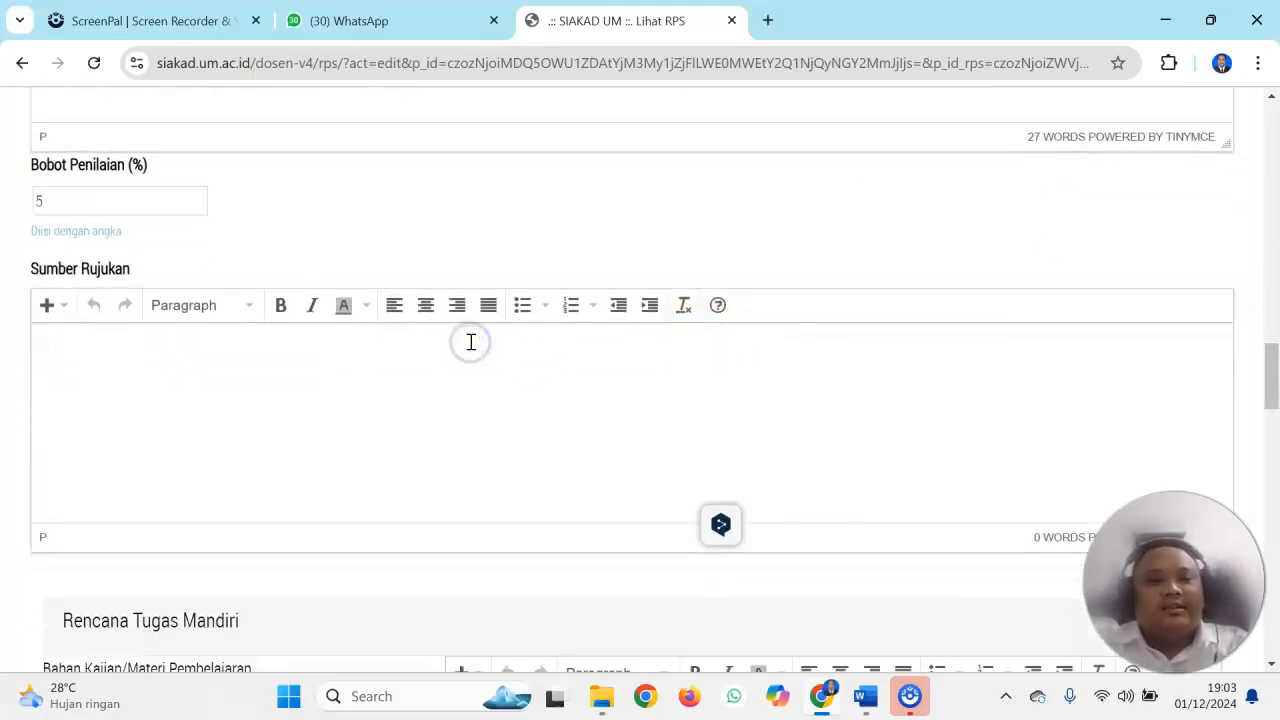
left_click(1270, 381)
left_click_drag(1270, 381, 1270, 186)
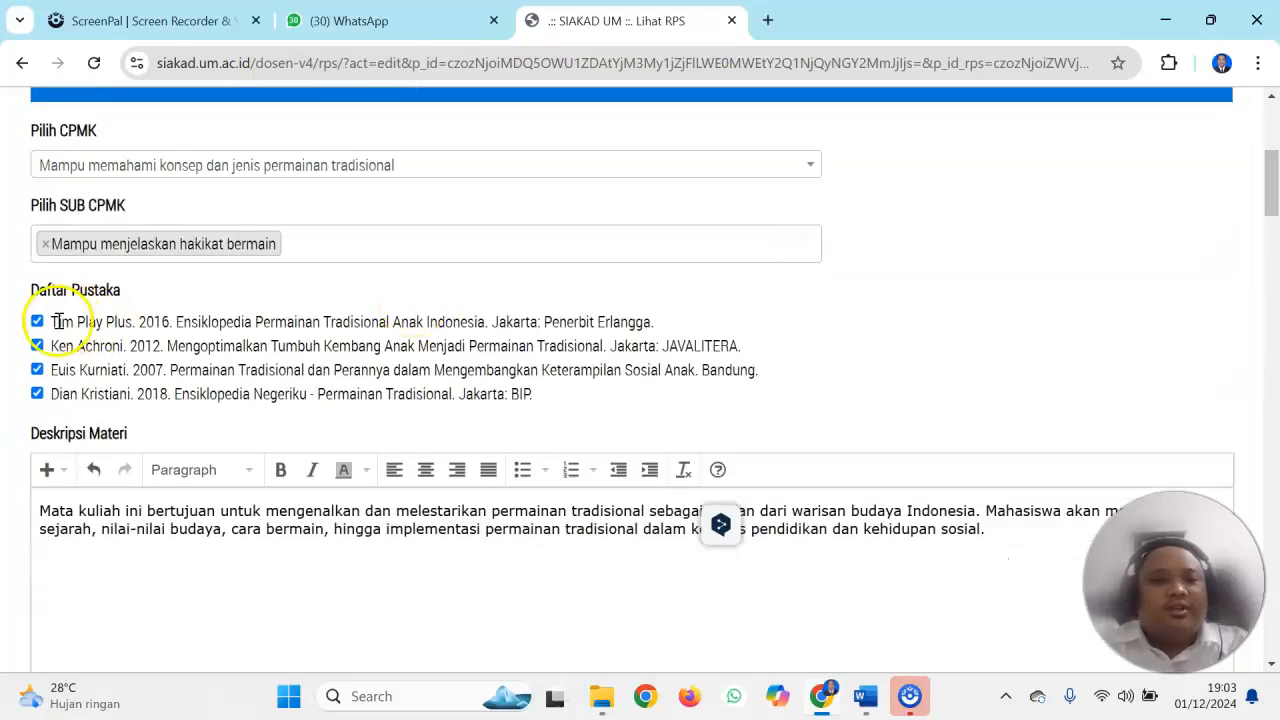
left_click_drag(50, 321, 537, 398)
right_click(483, 385)
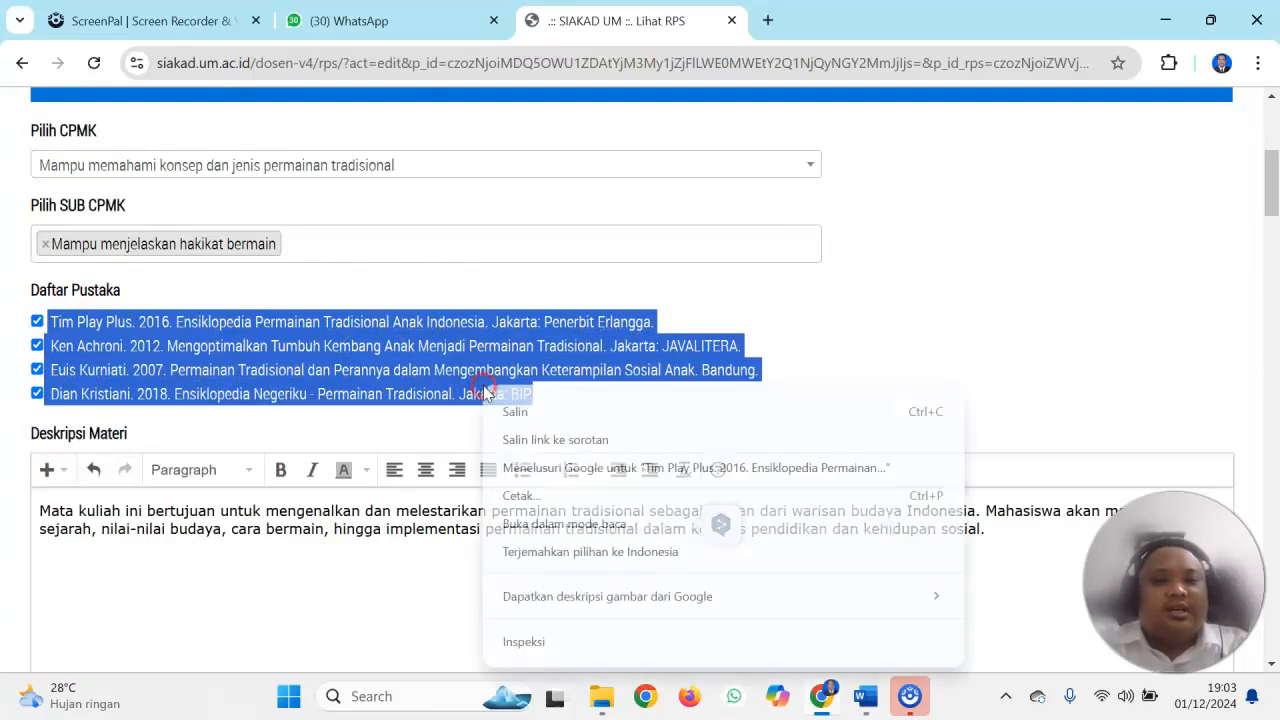
left_click(508, 411)
left_click_drag(1262, 210, 1232, 393)
left_click(190, 314)
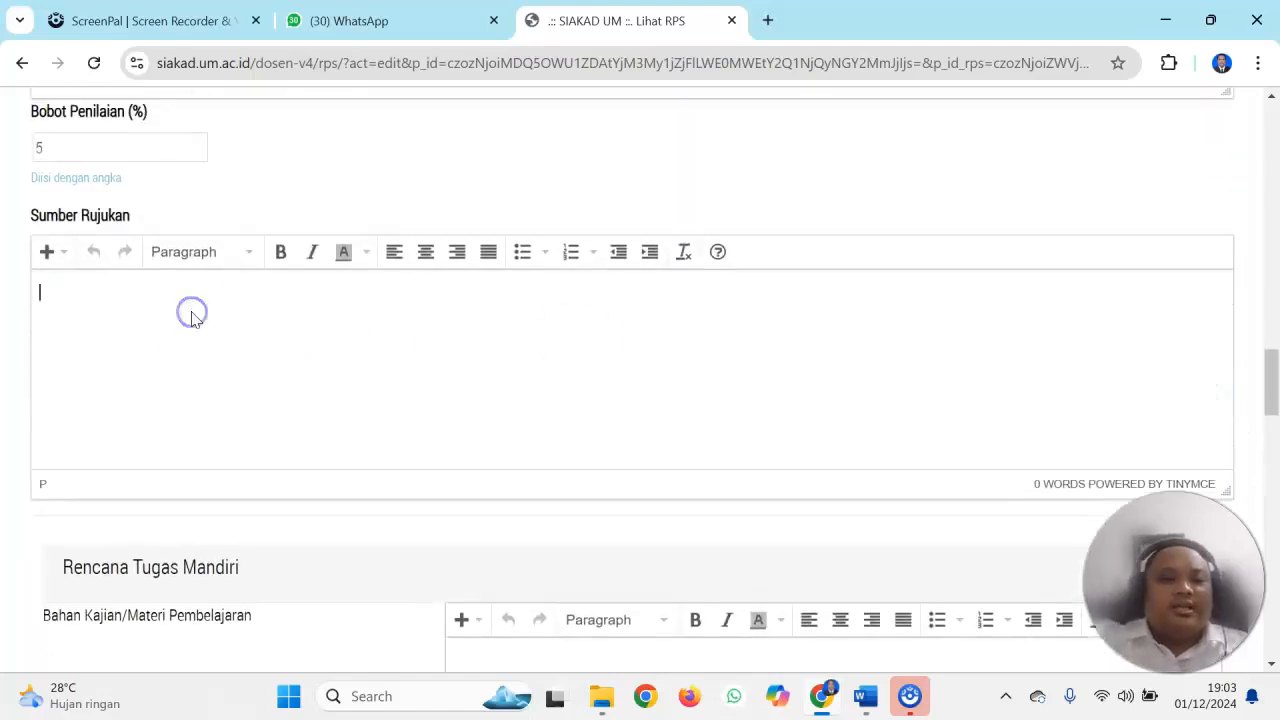
key("ctrl+v")
Remove the pasted checkboxes and leading spaces from the references in Sumber Rujukan
left_click(69, 311)
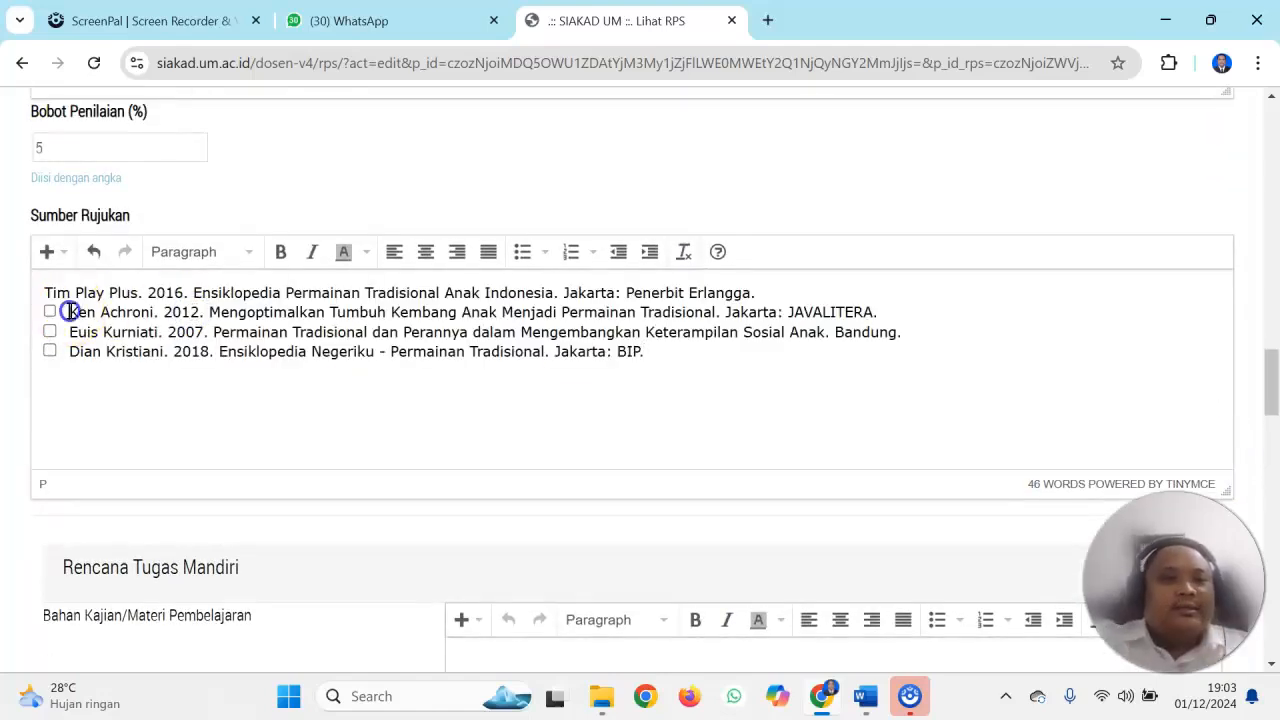
key("BackSpace")
key("BackSpace")
key("BackSpace")
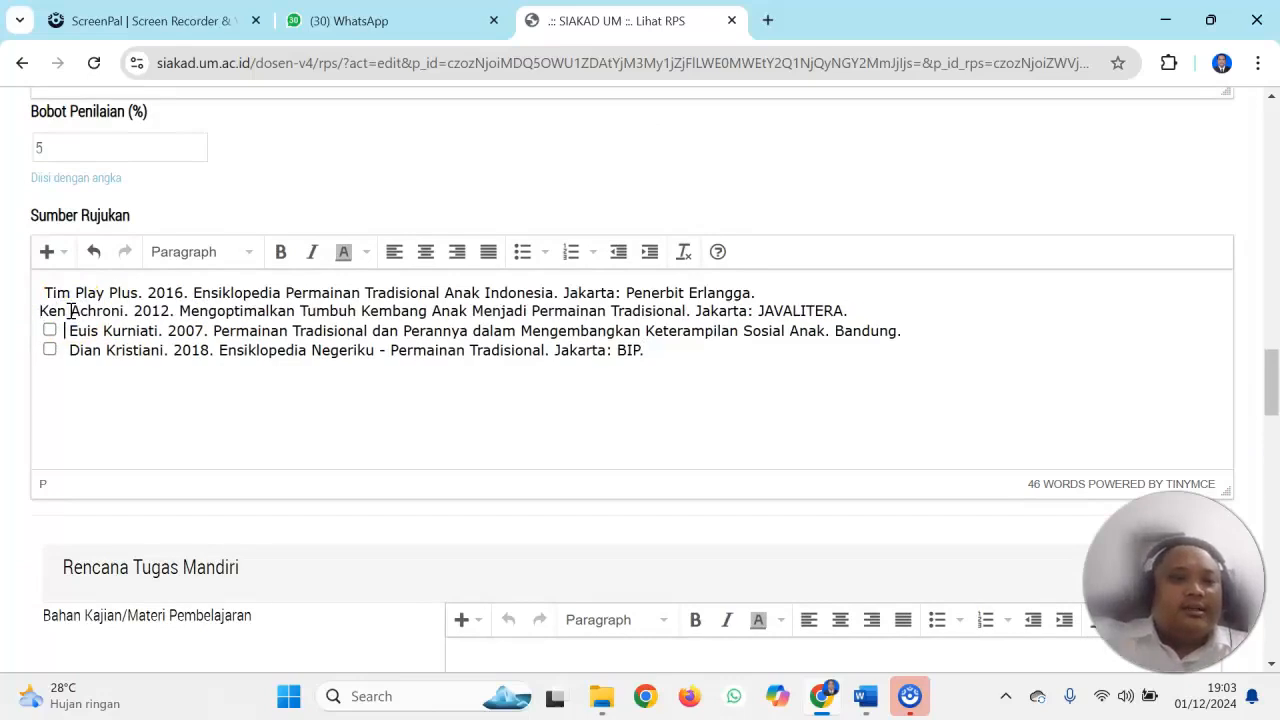
key("BackSpace")
key("BackSpace")
key("BackSpace")
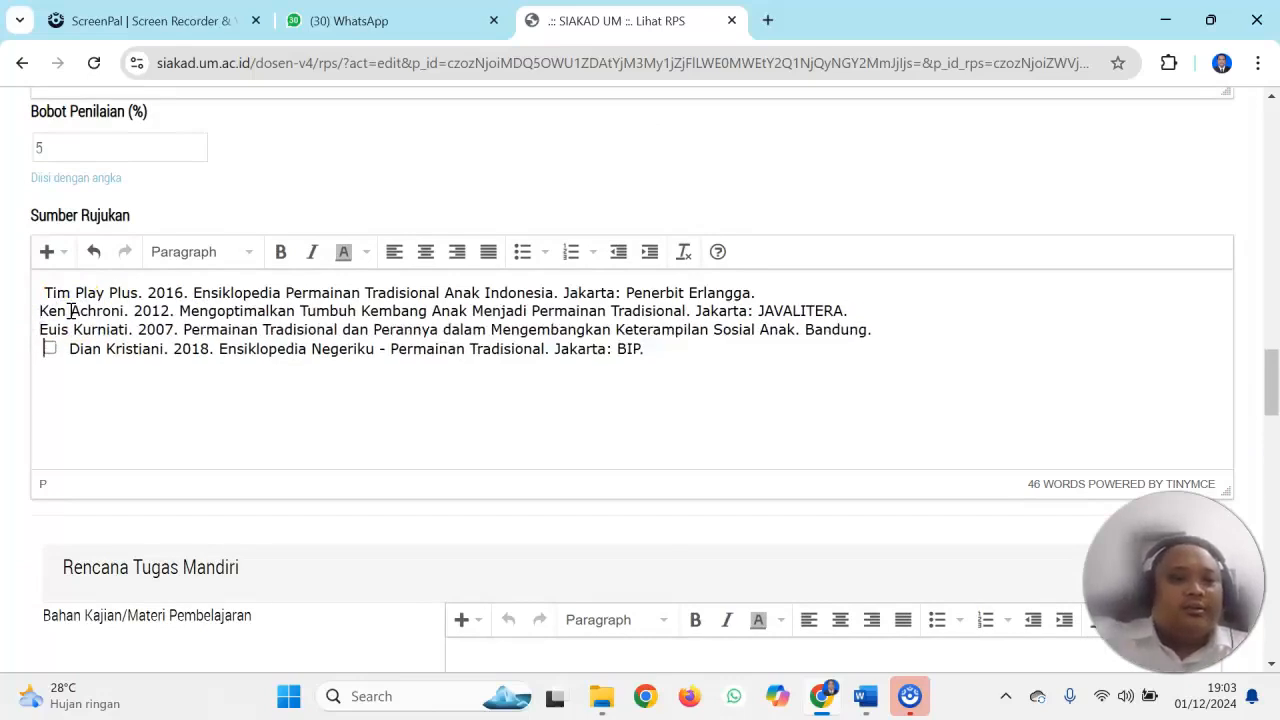
key("BackSpace")
key("BackSpace")
key("BackSpace")
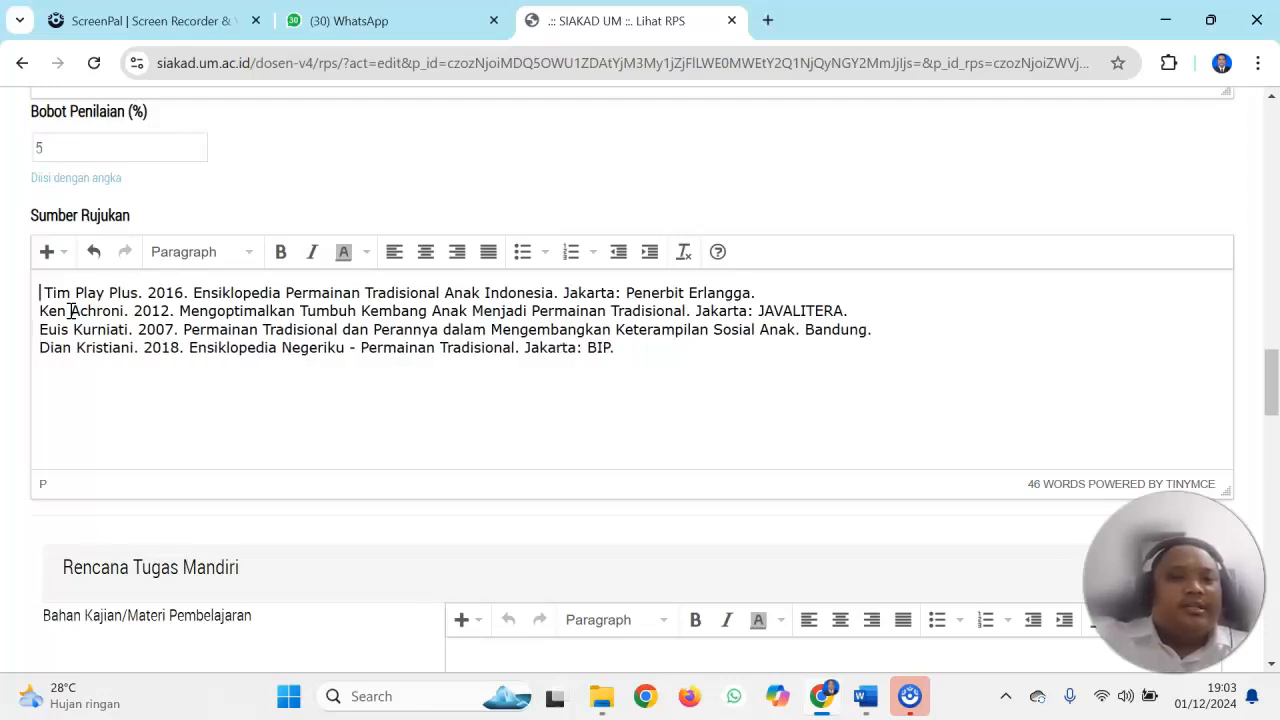
key("BackSpace")
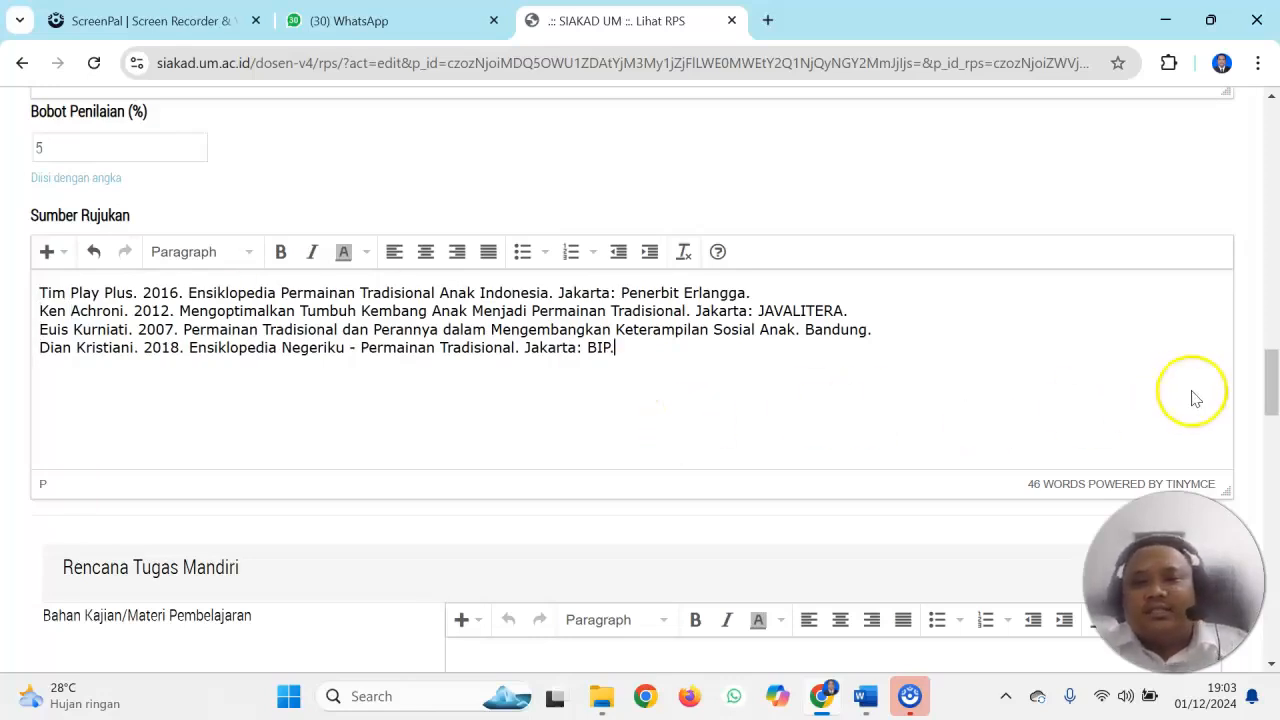
Copy the week 1 Tugas text from the Word table into Bahan Kajian/Materi Pembelajaran under Rencana Tugas Mandiri in SIAKAD
left_click_drag(1271, 380, 1274, 428)
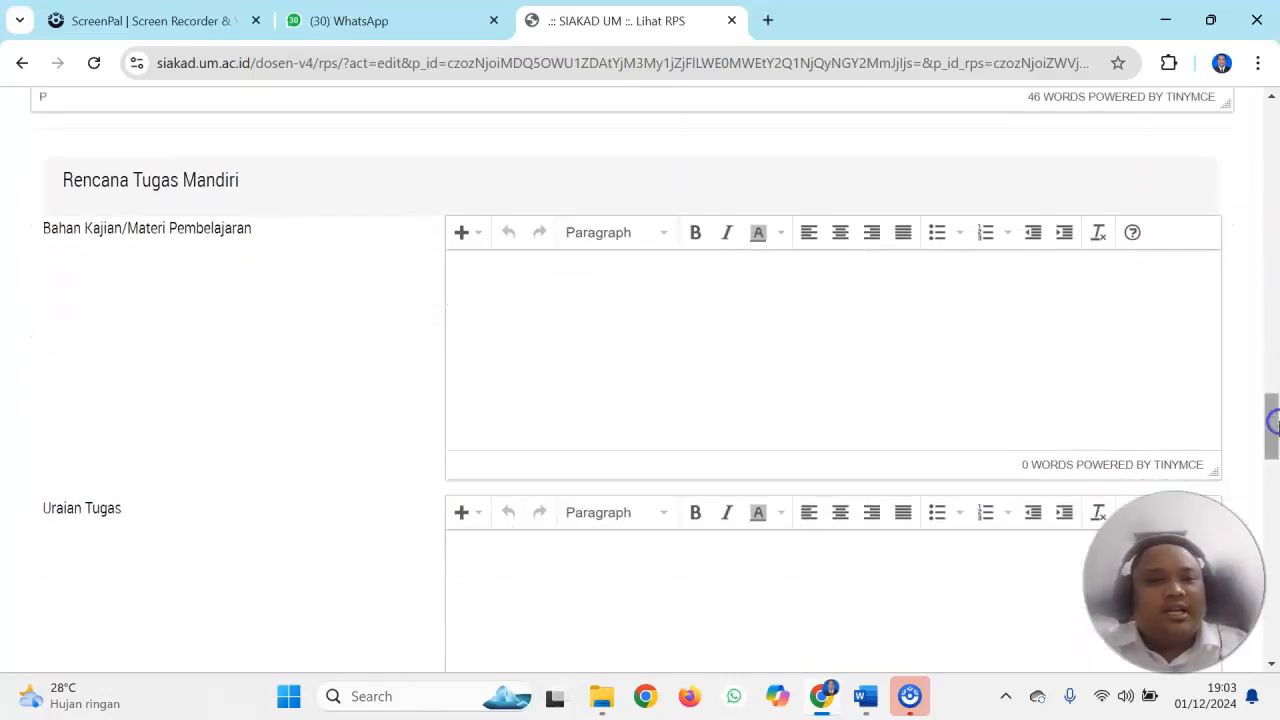
left_click(866, 696)
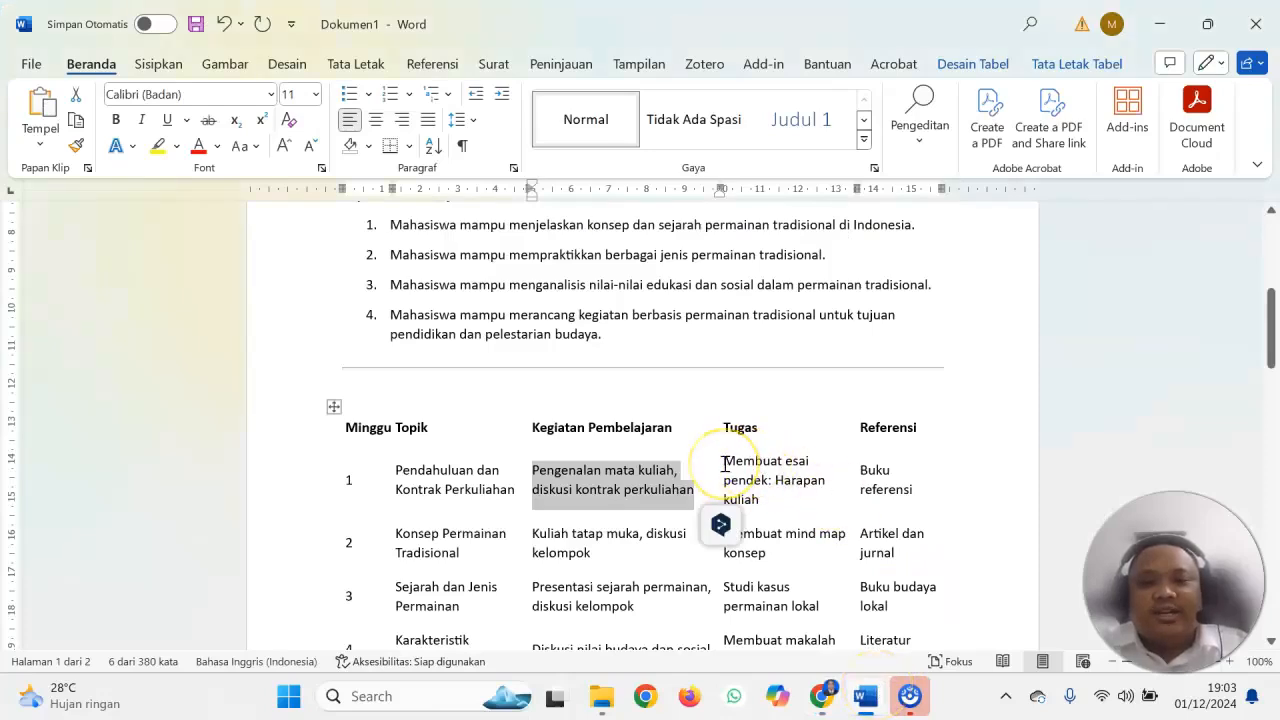
left_click_drag(724, 460, 758, 500)
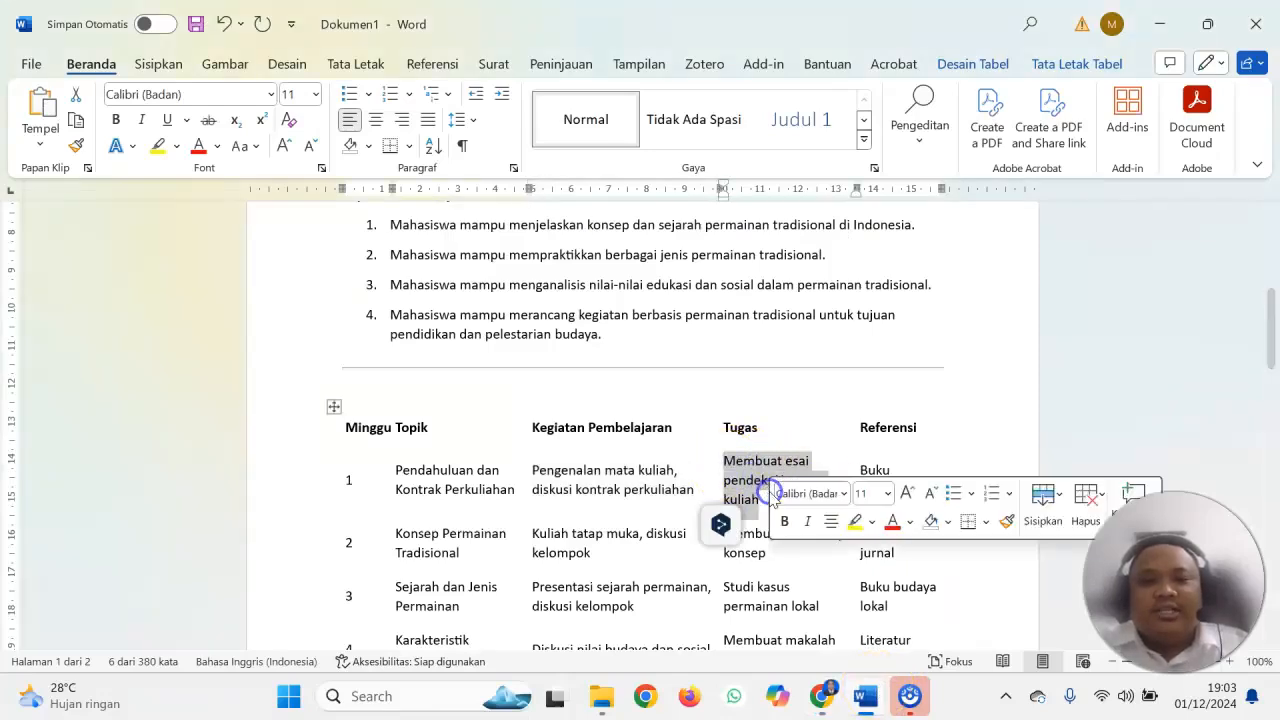
right_click(753, 488)
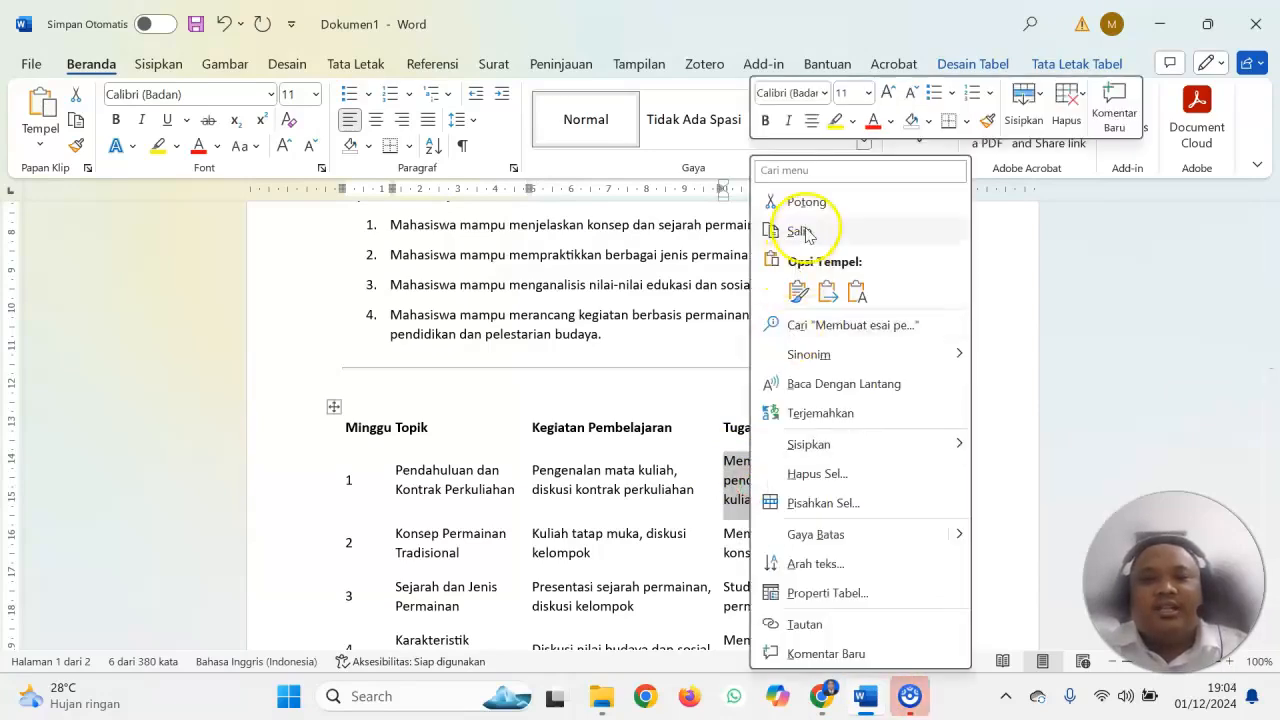
left_click(800, 231)
left_click(822, 696)
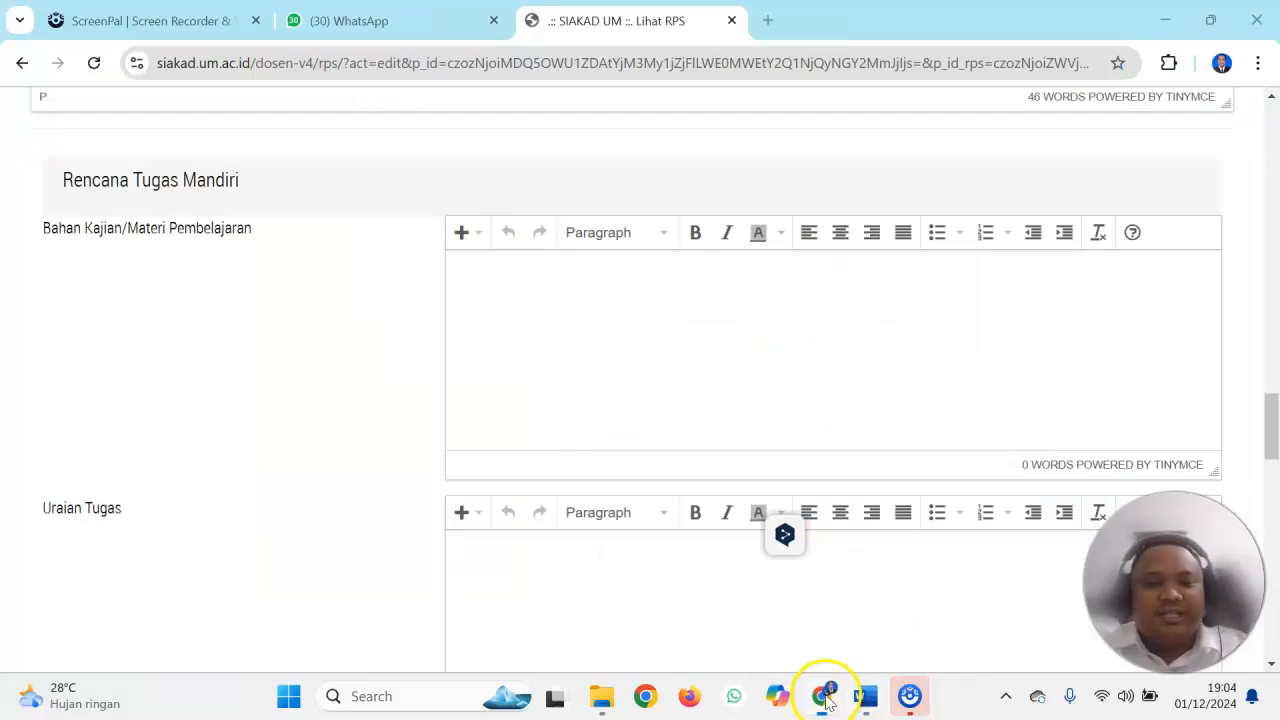
left_click(481, 289)
key("ctrl+v")
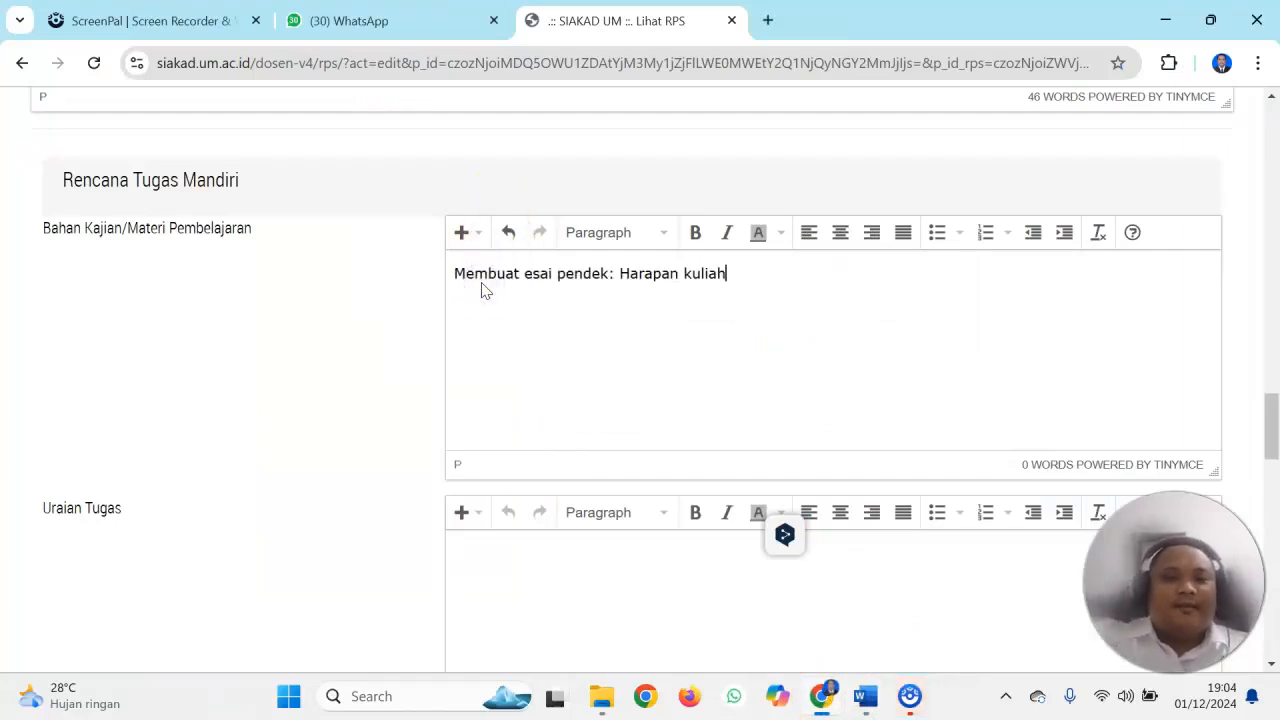
Reword the pasted Bahan Kajian/Materi Pembelajaran text as "Mahasiswa membuat esai pendek tentang harapan kuliah"
key("Home")
key("Right")
type("ahasiswa m")
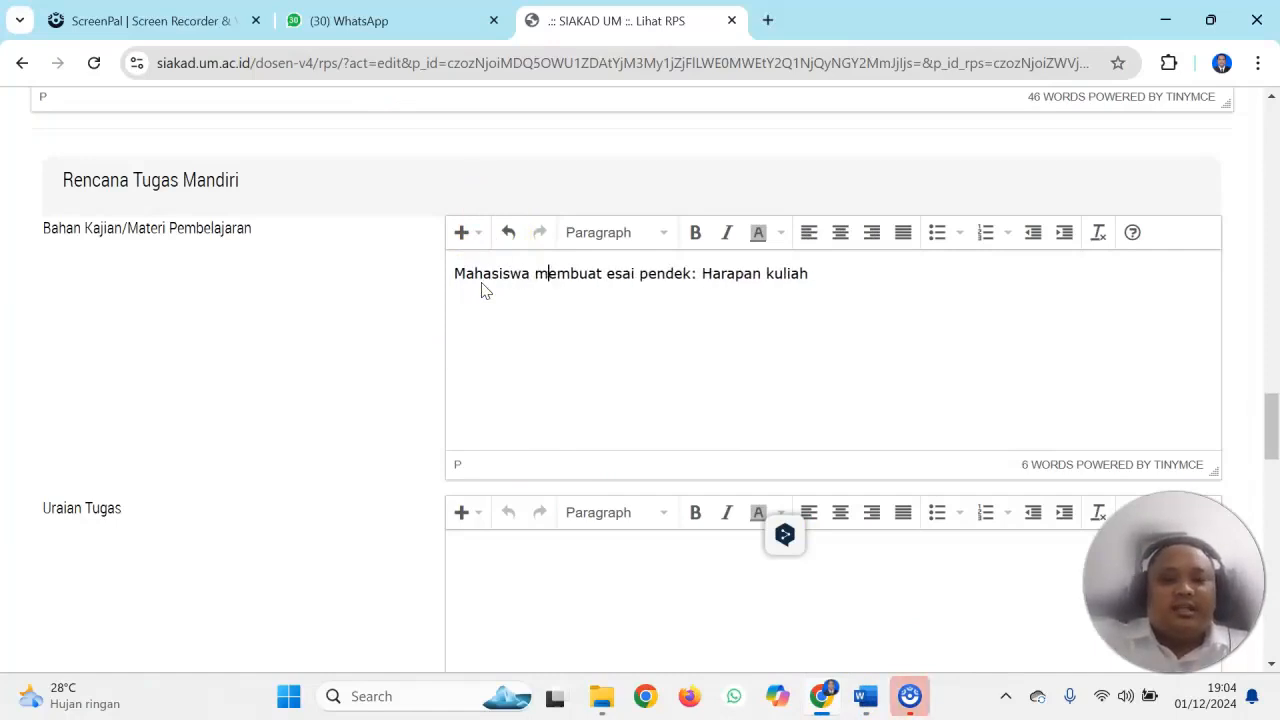
key("Left")
key("BackSpace")
key("BackSpace")
type("tentang")
key("BackSpace")
type("harapan")
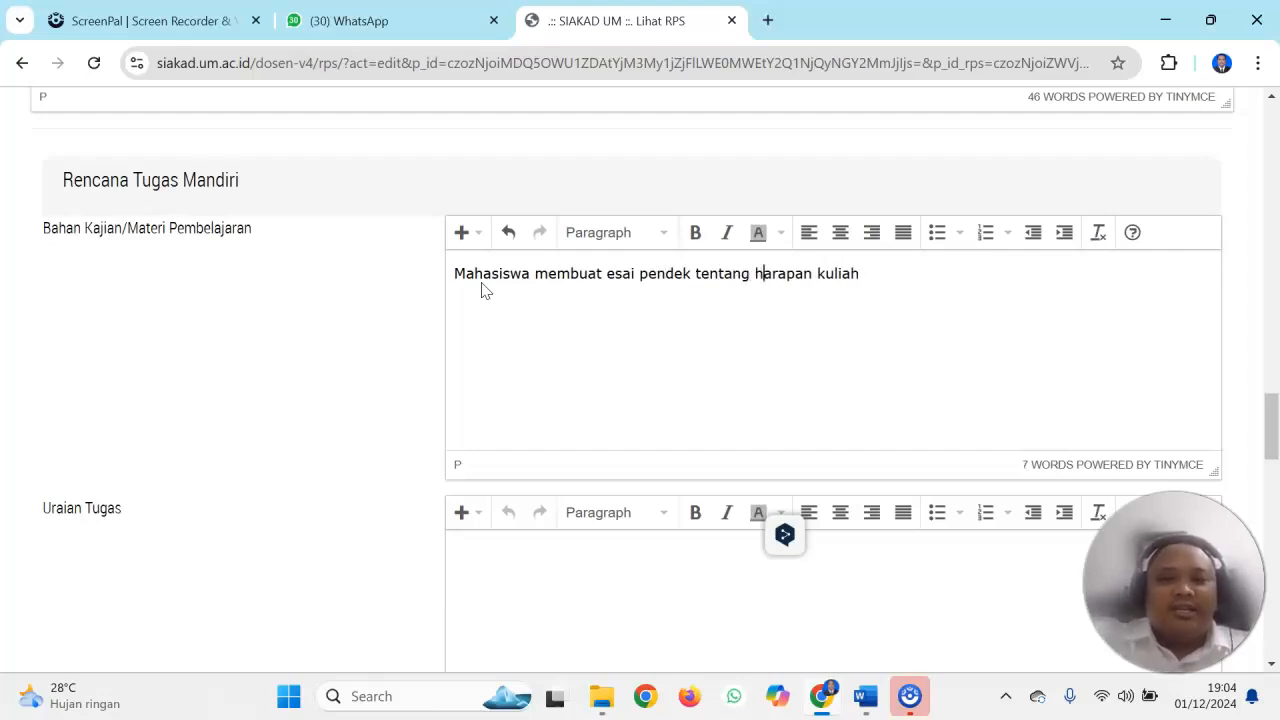
type(" mereka sete")
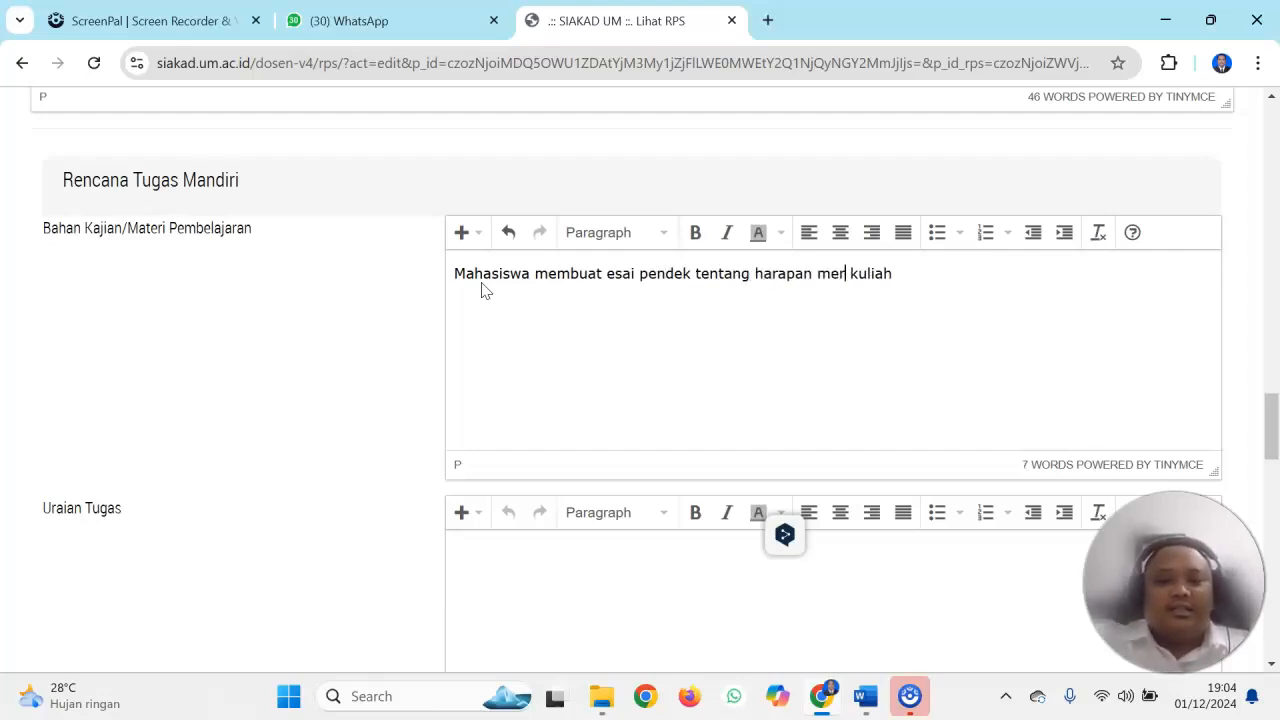
type("la")
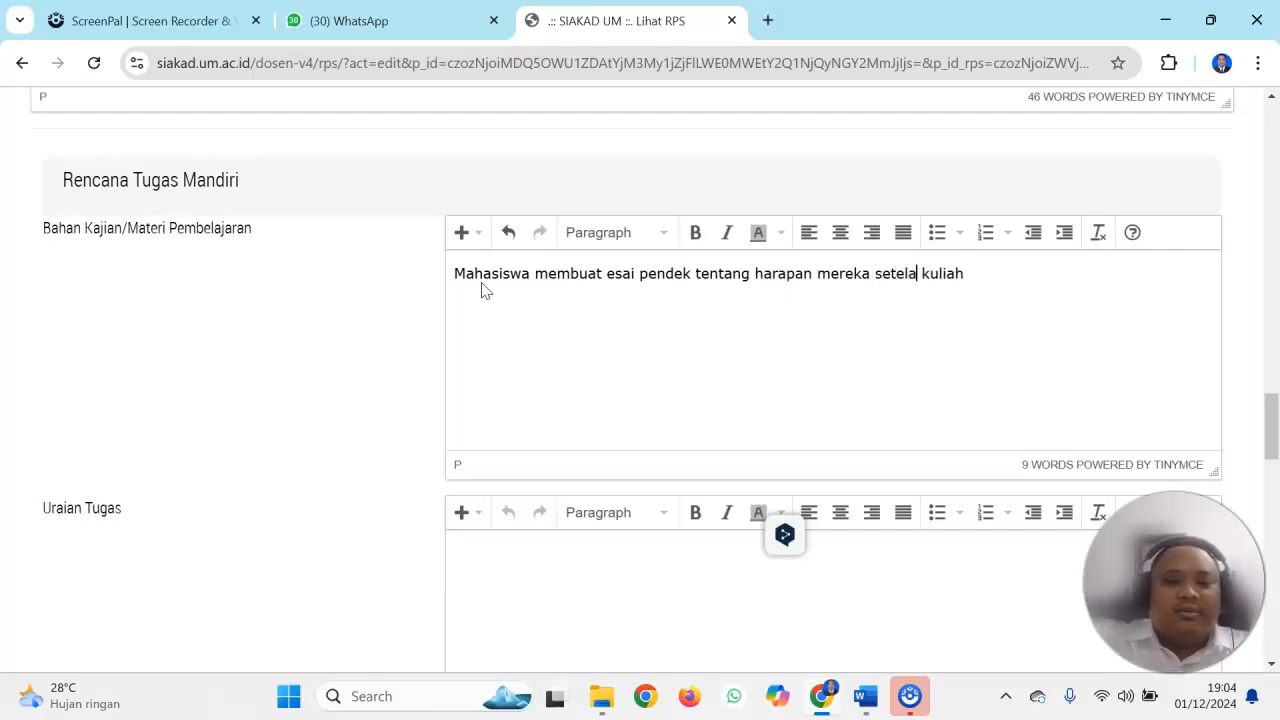
type("h mengik")
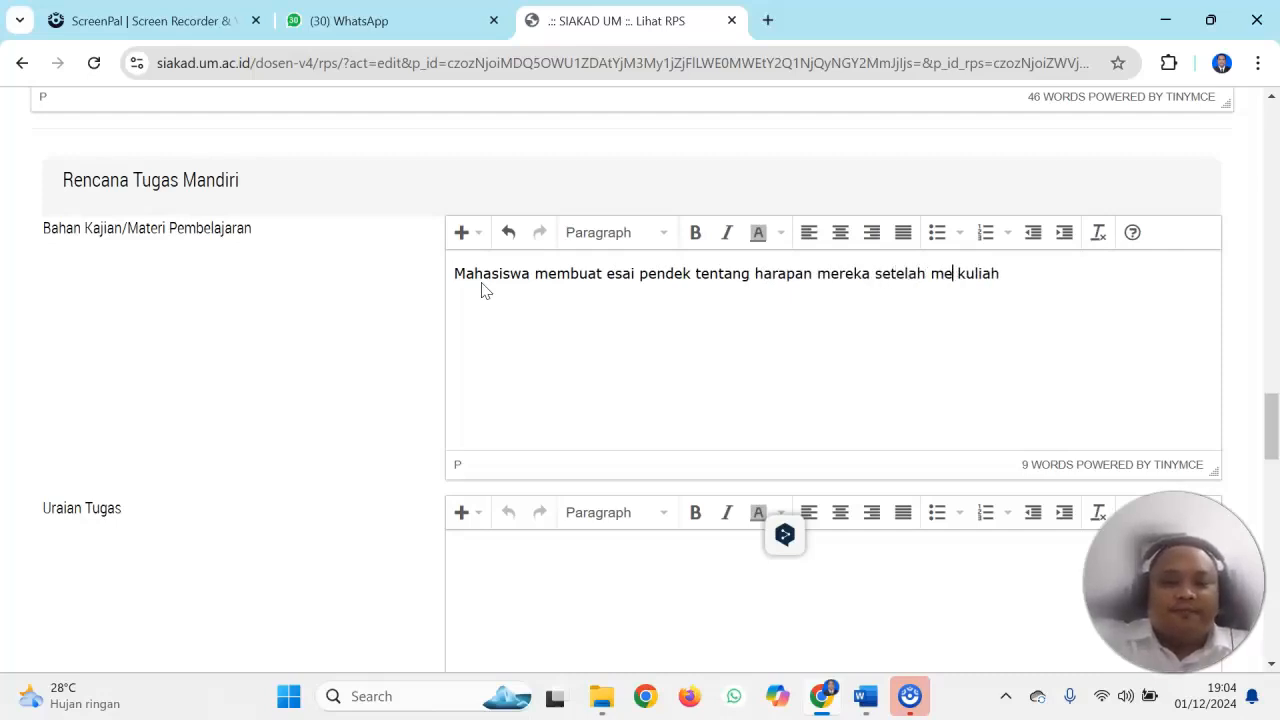
type("uti ")
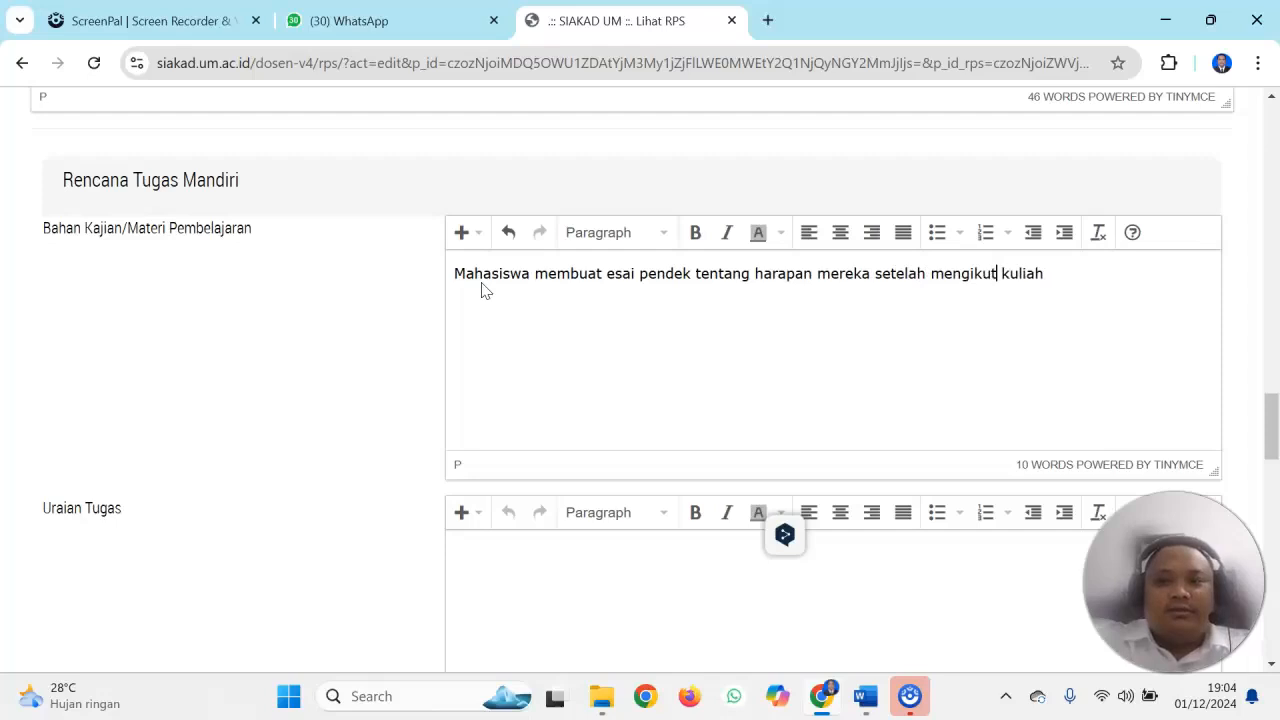
type("perkuli")
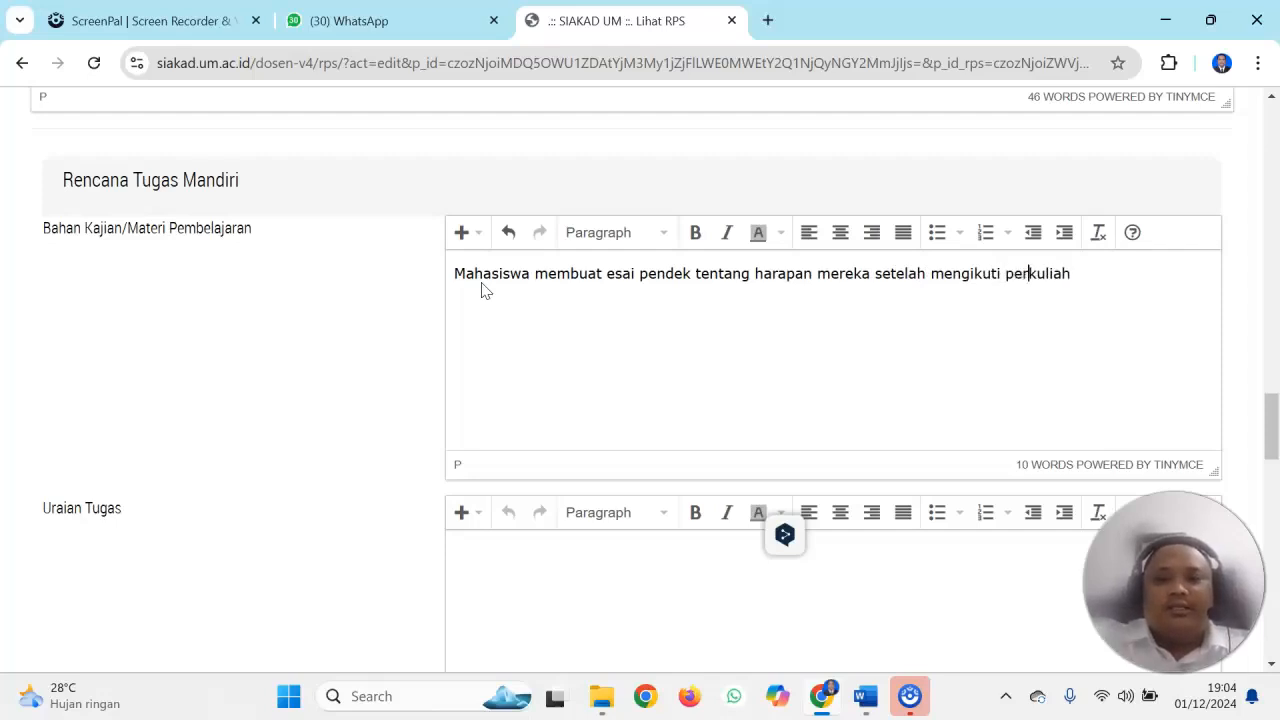
type("ahan permainan")
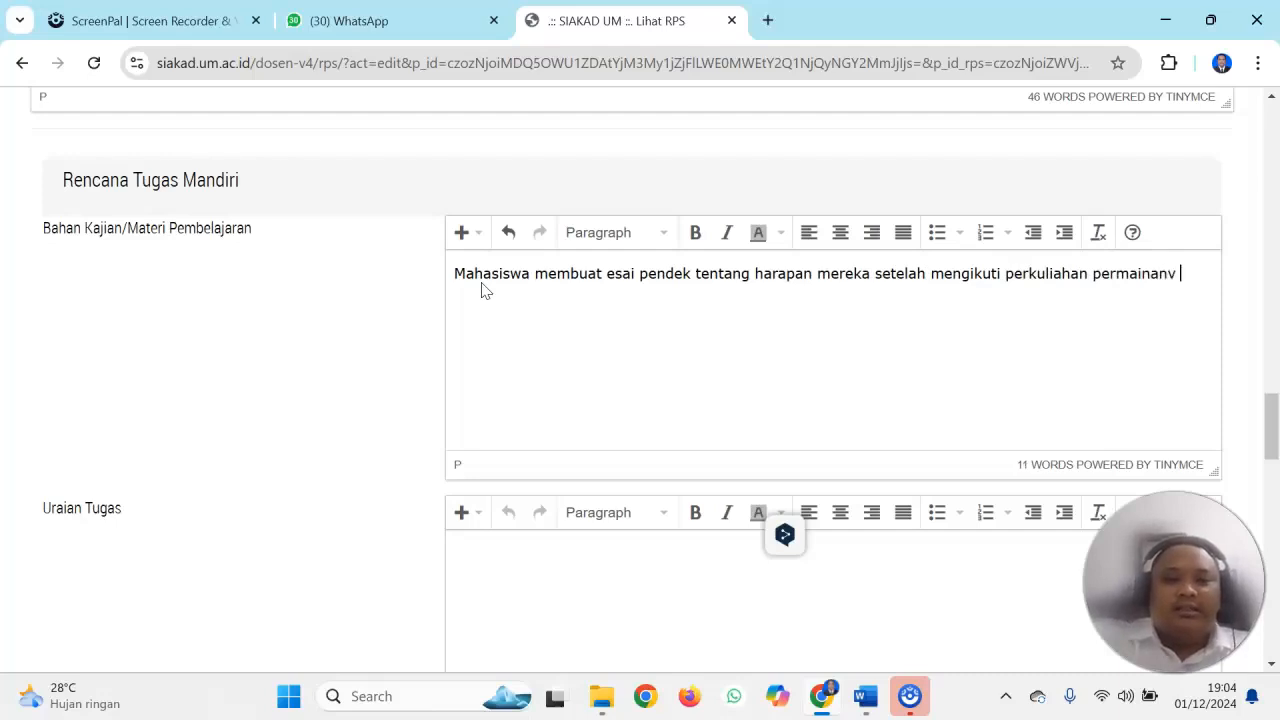
type(" tradisional.")
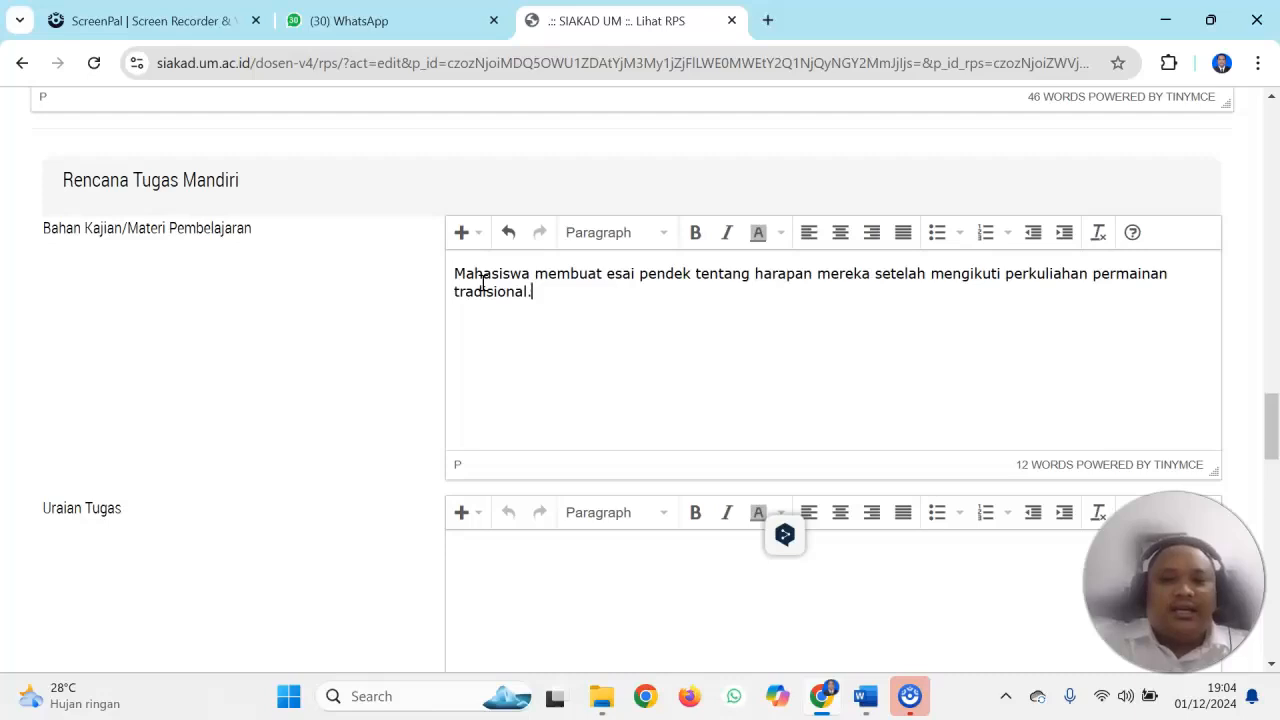
Copy the full Bahan Kajian/Materi Pembelajaran sentence into Uraian Tugas under Rencana Tugas Mandiri
key("ctrl+a")
key("ctrl+c")
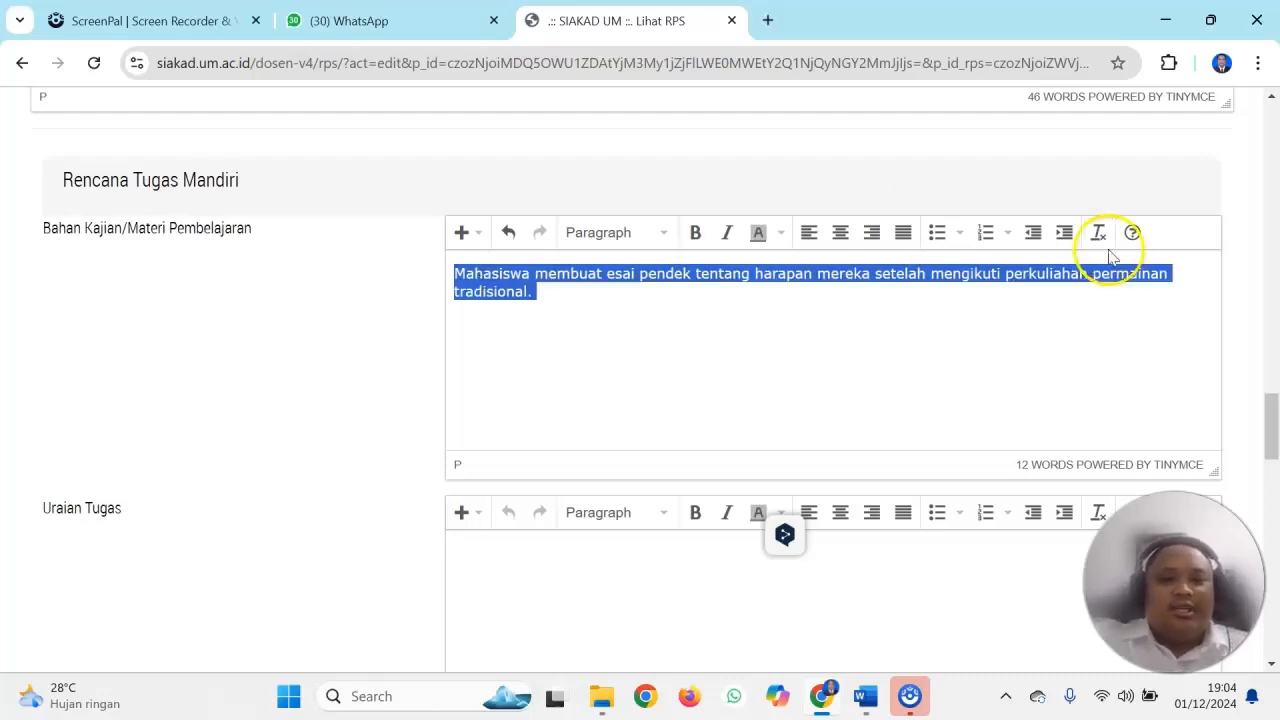
left_click_drag(1270, 433, 1273, 454)
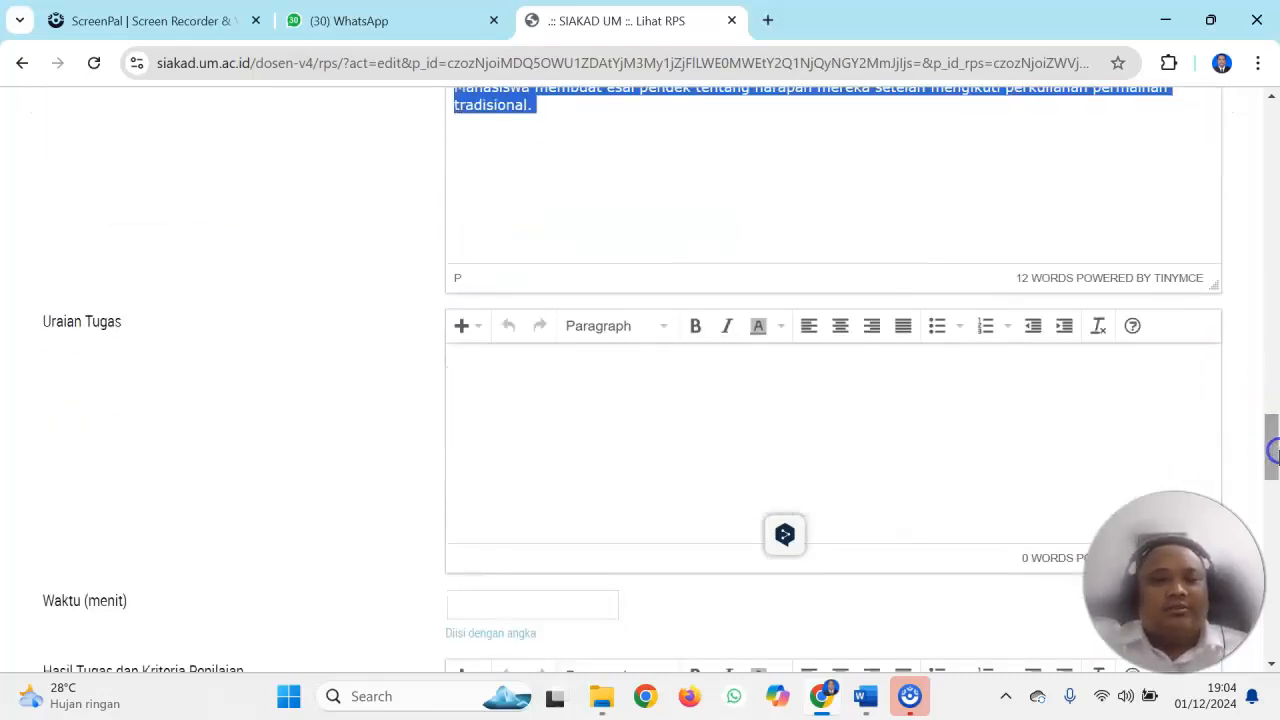
left_click(672, 378)
key("ctrl+v")
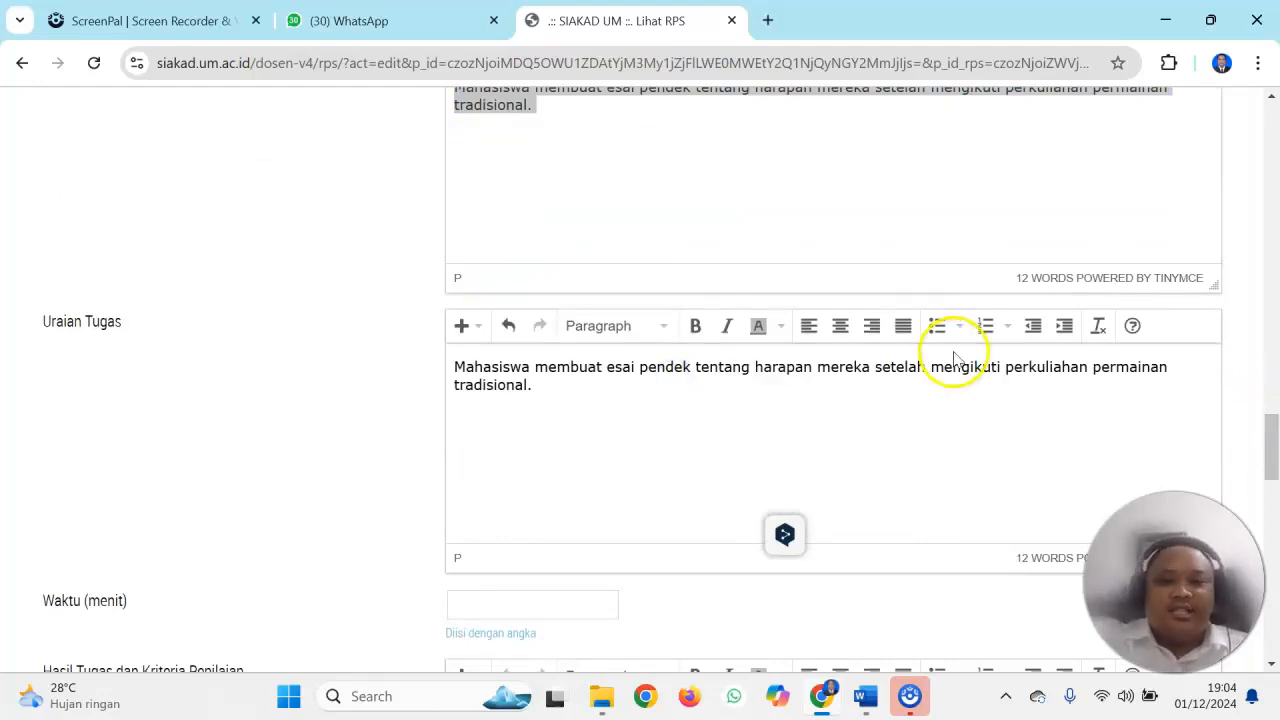
Set Waktu (menit) to 100 for Rencana Tugas Mandiri and paste the copied essay sentence into Hasil Tugas dan Kriteria Penilaian
left_click_drag(1270, 440, 1274, 470)
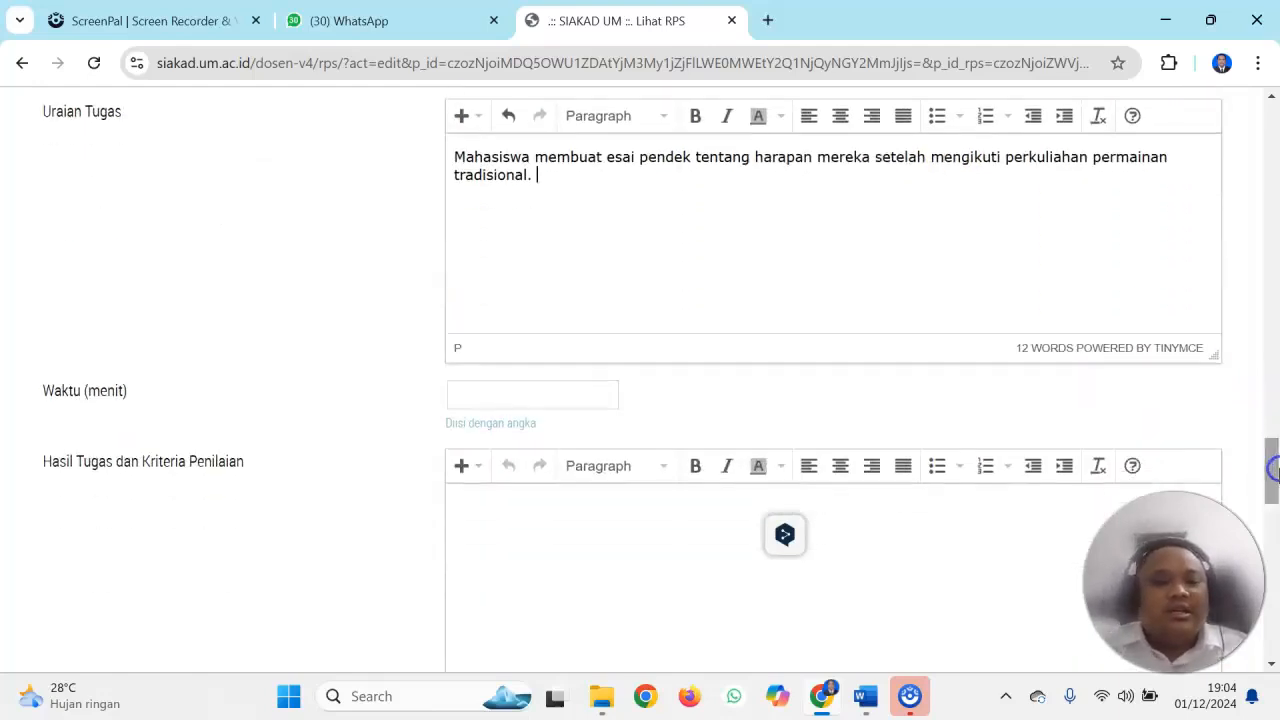
left_click(575, 403)
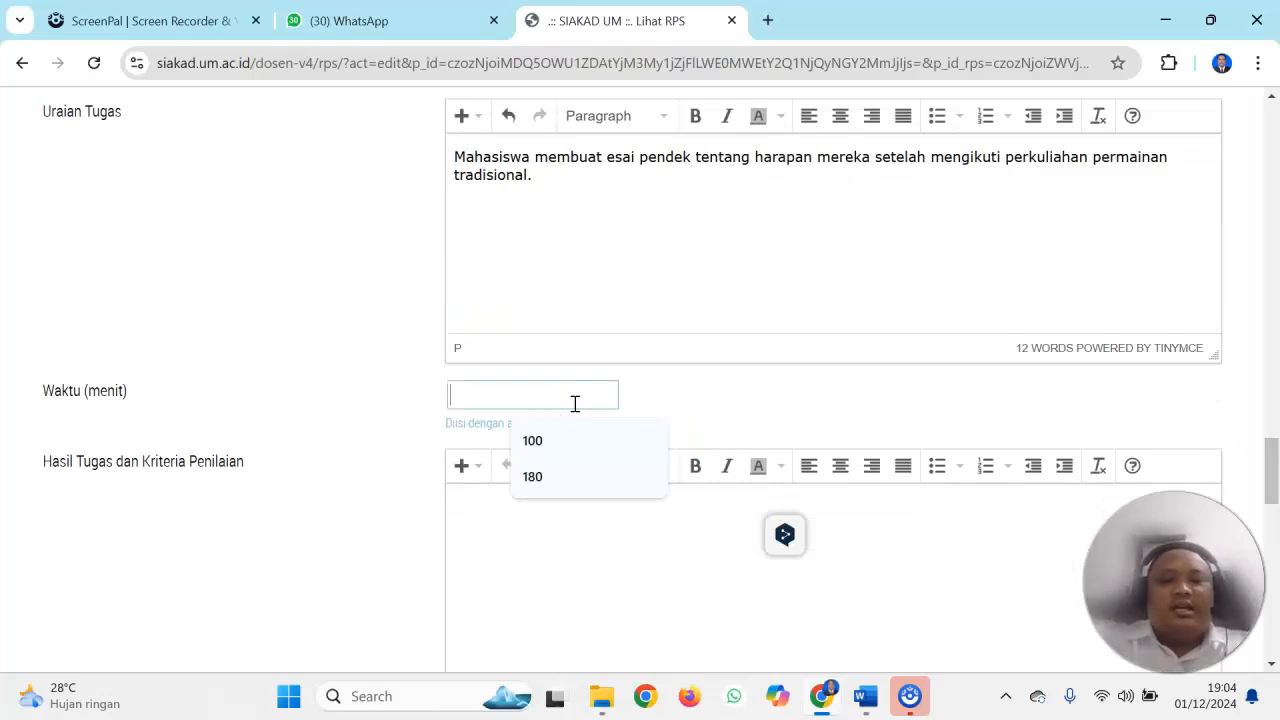
type("1")
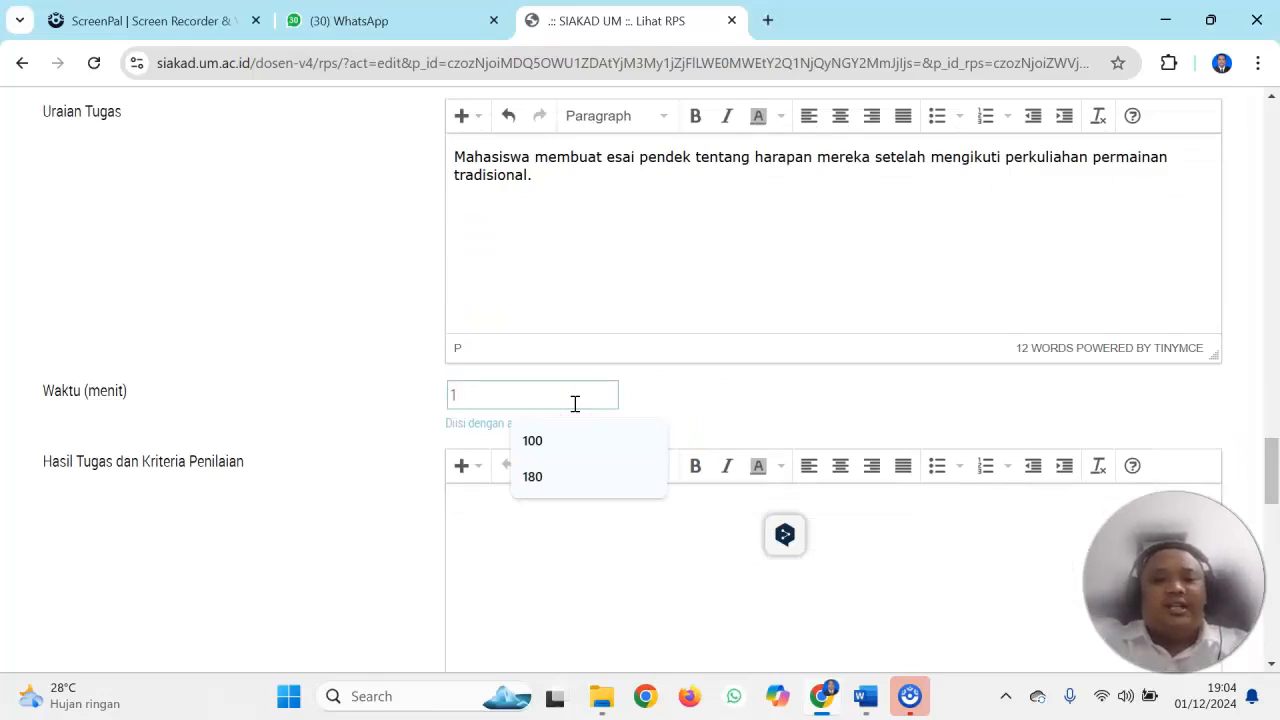
type("00")
left_click(815, 428)
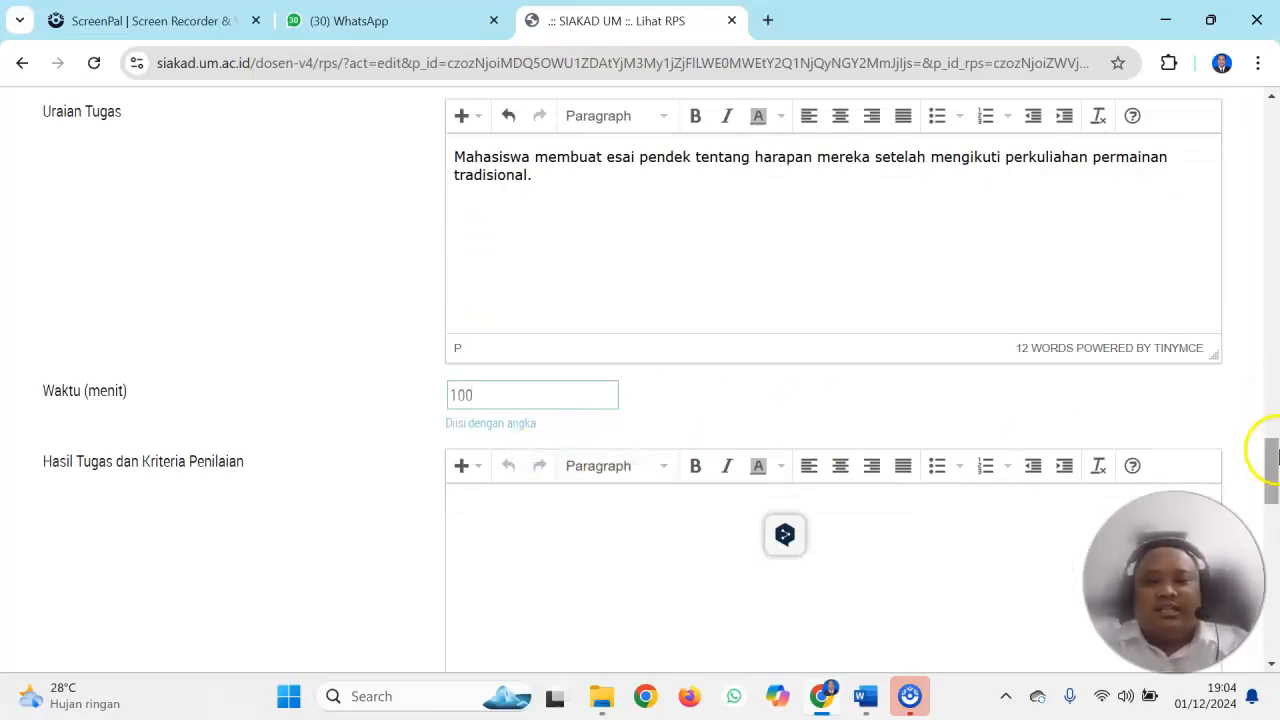
scroll(1272, 460, "down", 2)
left_click(588, 311)
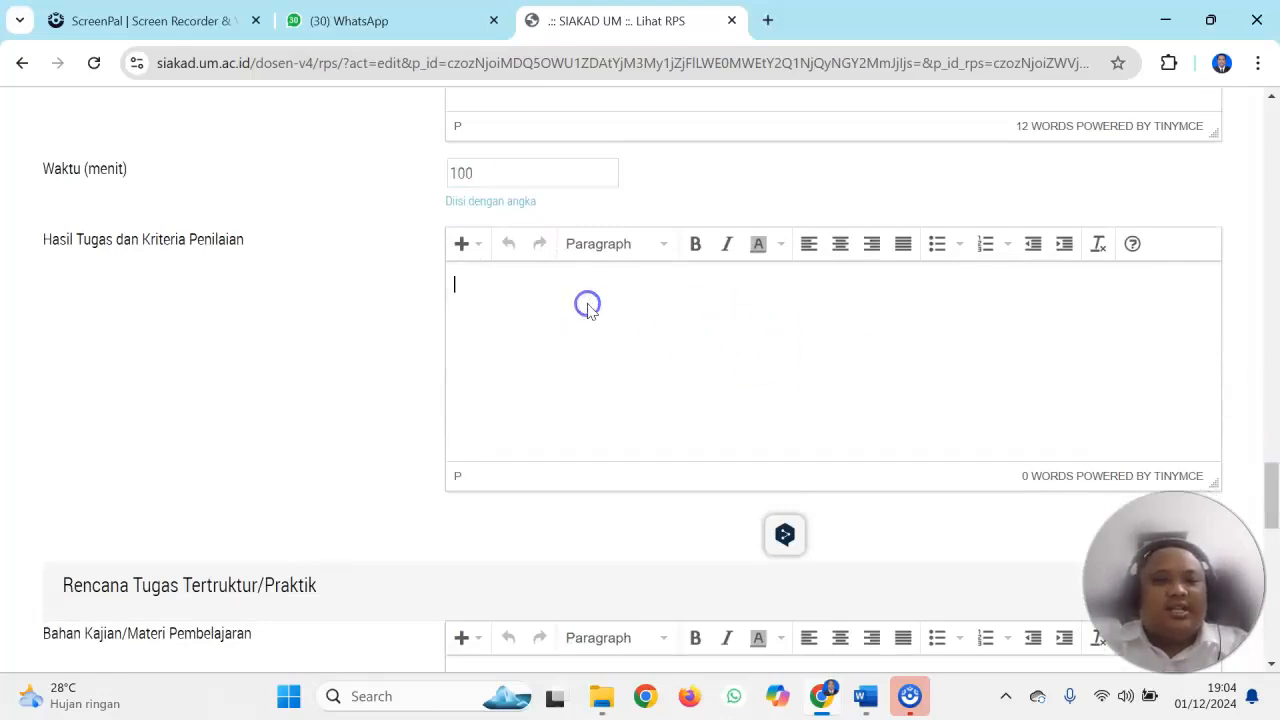
key("ctrl+v")
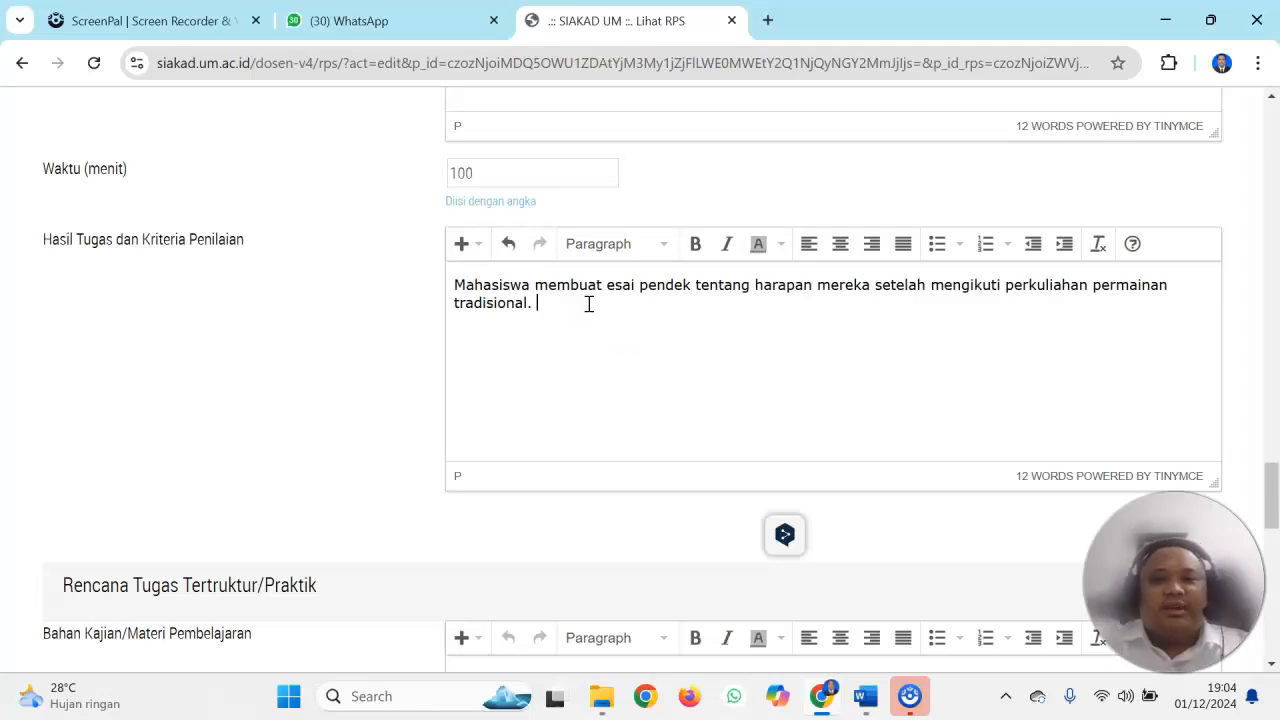
Paste the essay sentence into Bahan Kajian/Materi Pembelajaran and Uraian Tugas under Rencana Tugas Tertruktur/Praktik
left_click_drag(1274, 486, 1274, 521)
left_click(631, 391)
key("ctrl+v")
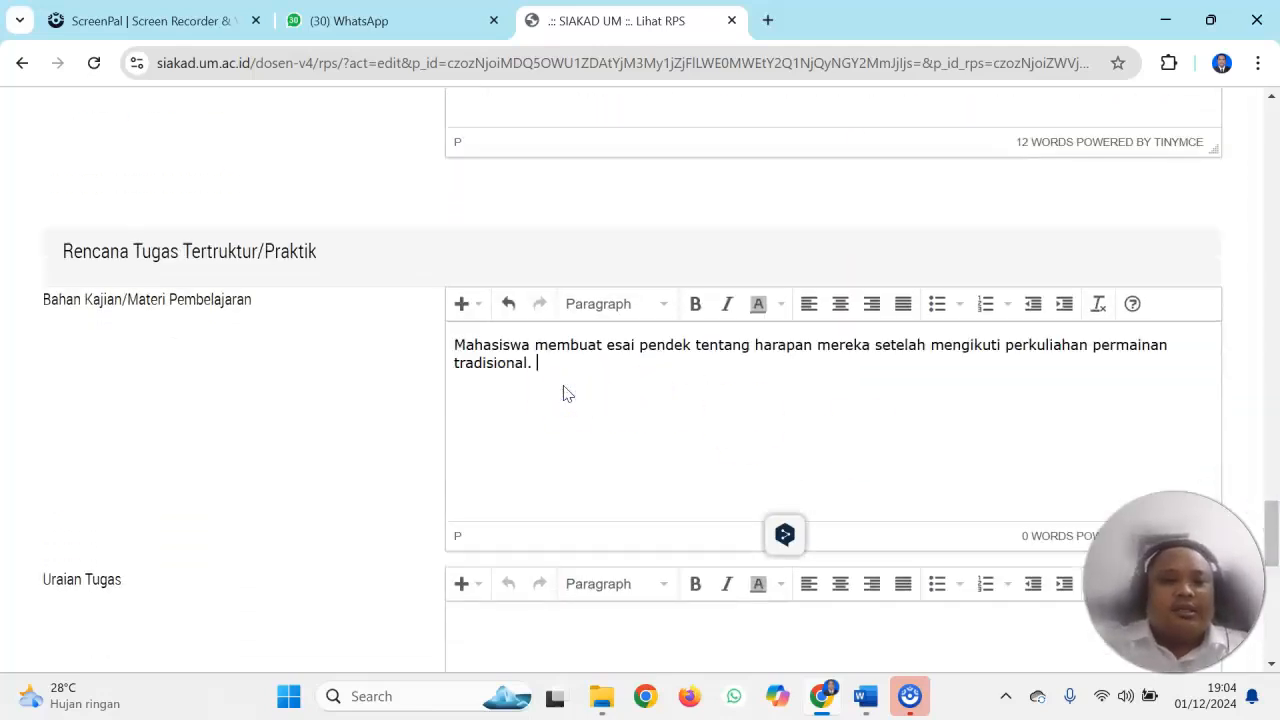
left_click_drag(1268, 508, 1274, 548)
left_click(626, 424)
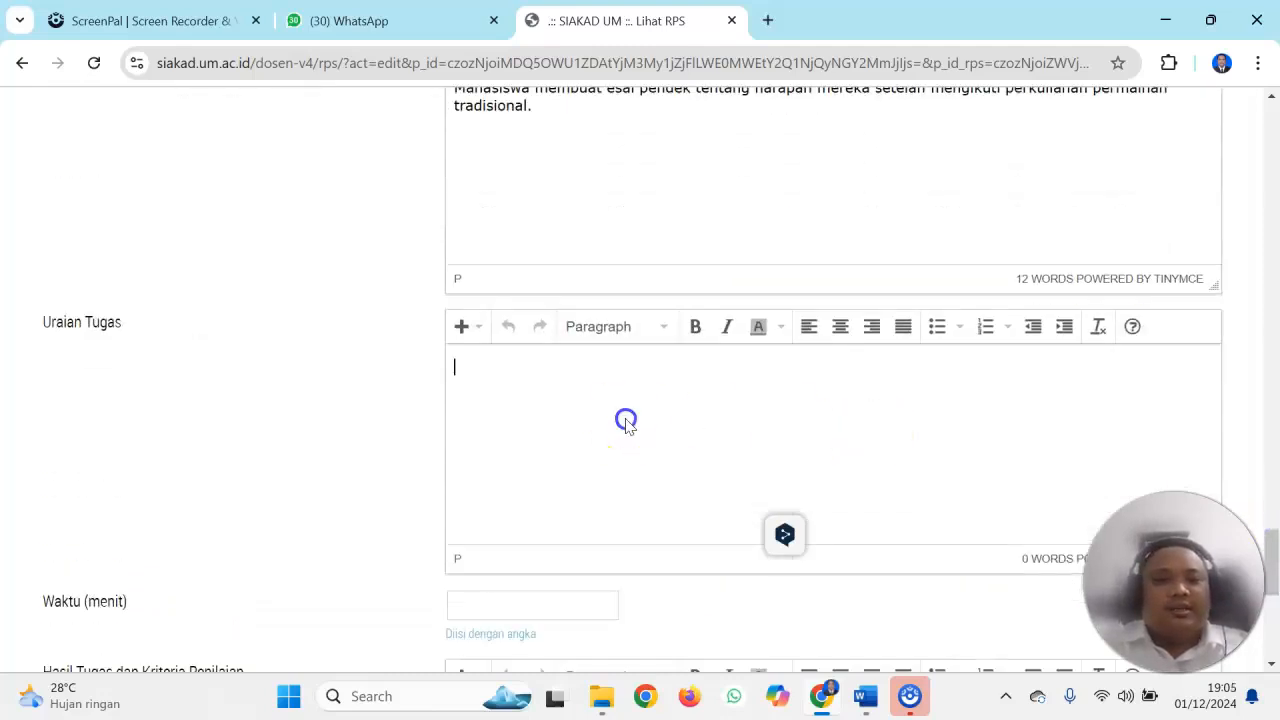
key("ctrl+v")
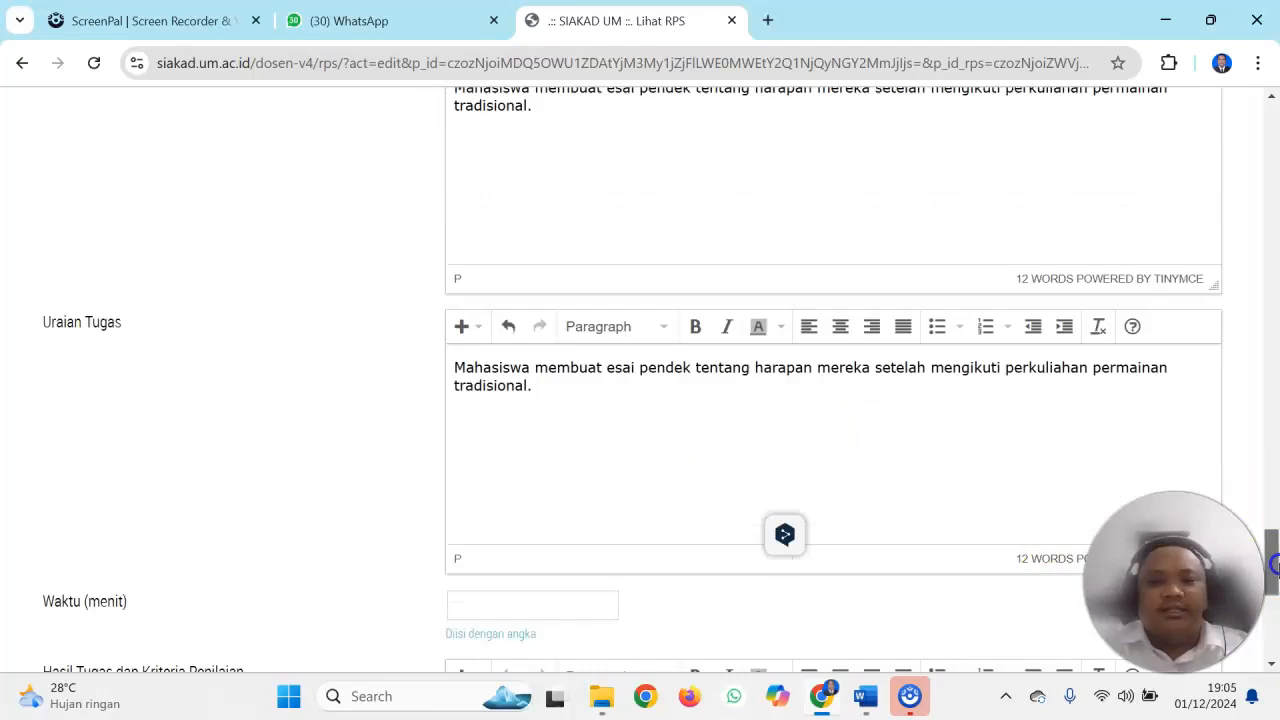
Set Waktu (menit) to 100 for Rencana Tugas Tertruktur/Praktik
left_click_drag(1272, 550, 1274, 605)
left_click(557, 263)
type("100")
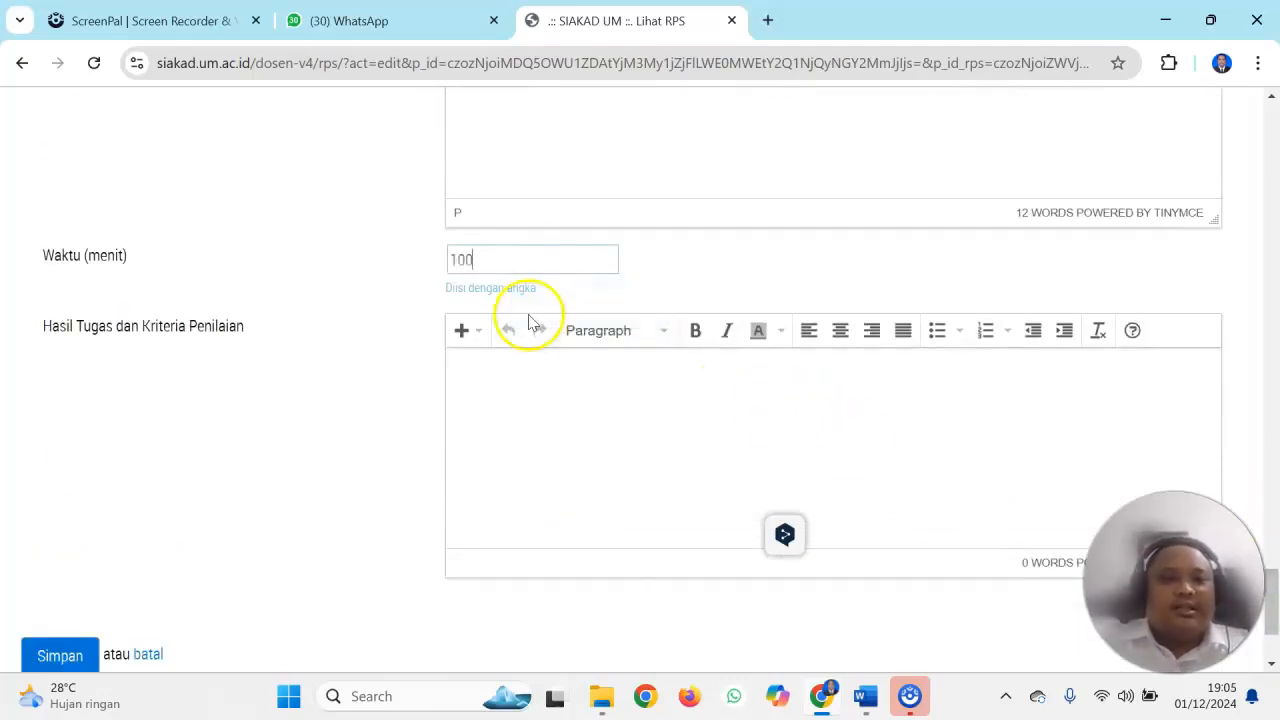
Paste the essay sentence into Hasil Tugas dan Kriteria Penilaian under Rencana Tugas Tertruktur/Praktik and save the week 1 RPS
left_click(500, 377)
type("Mahasiswa membuat esai pendek tentang harapan mereka setelah mengikuti perkuliahan permainan tradisional.")
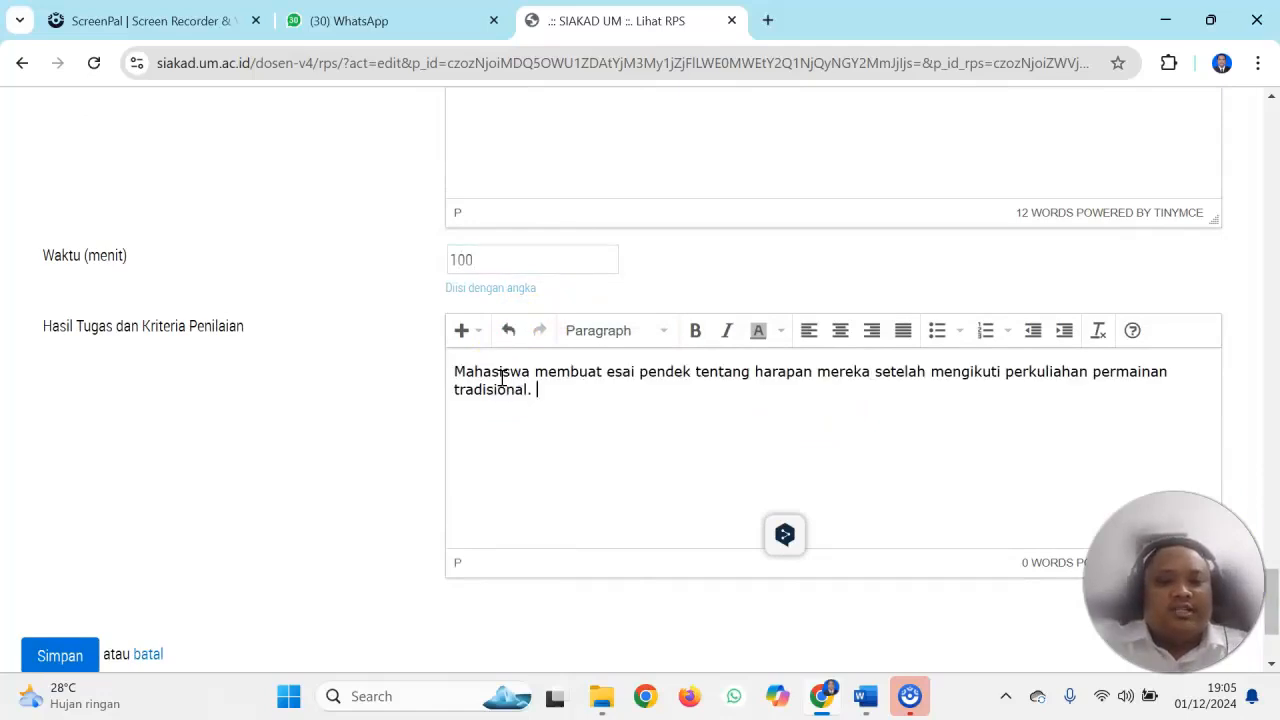
scroll(425, 520, "down", 2)
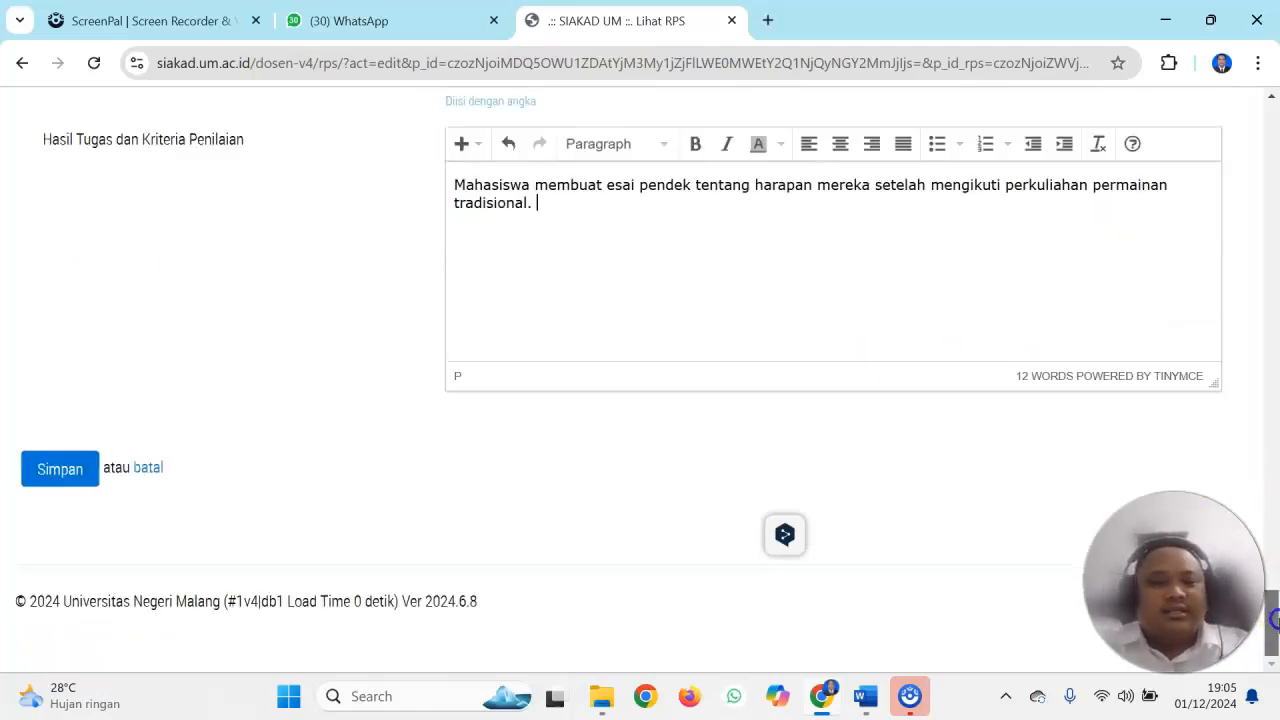
left_click(60, 469)
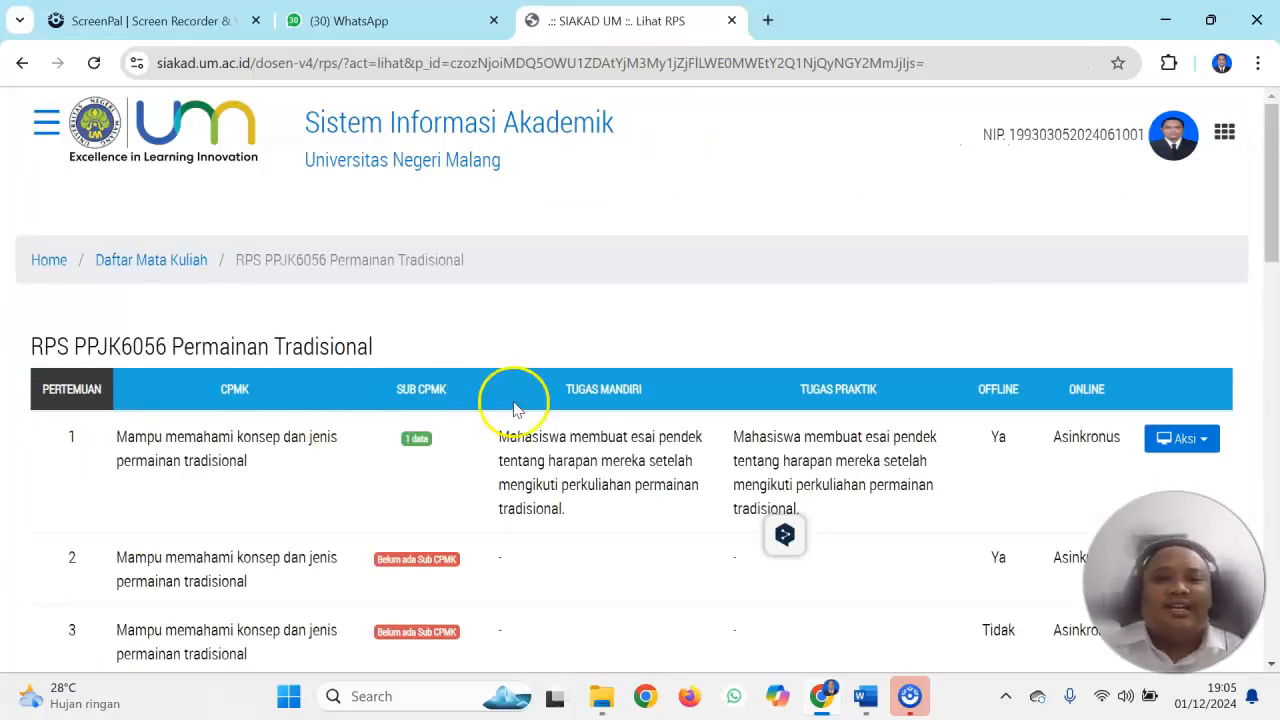
Reopen the week 1 RPS of Permainan Tradisional for editing and save it again from the end of the form
left_click_drag(1272, 182, 1274, 237)
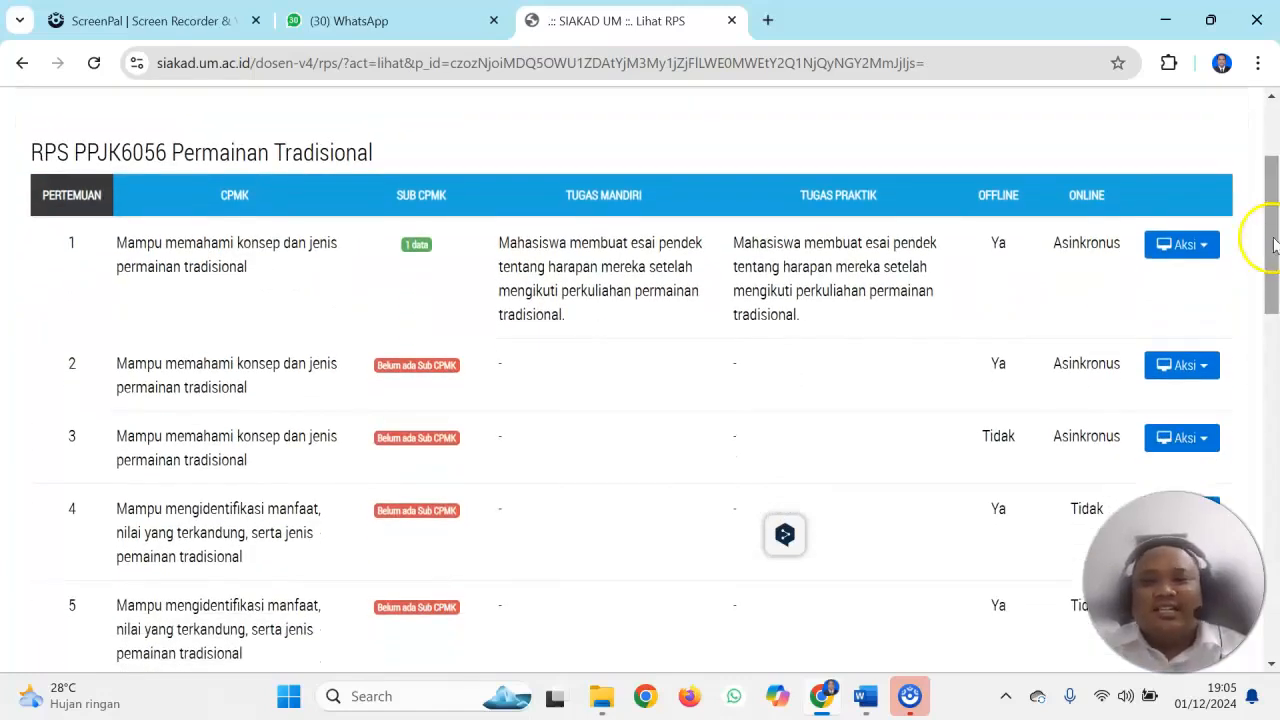
left_click(1195, 252)
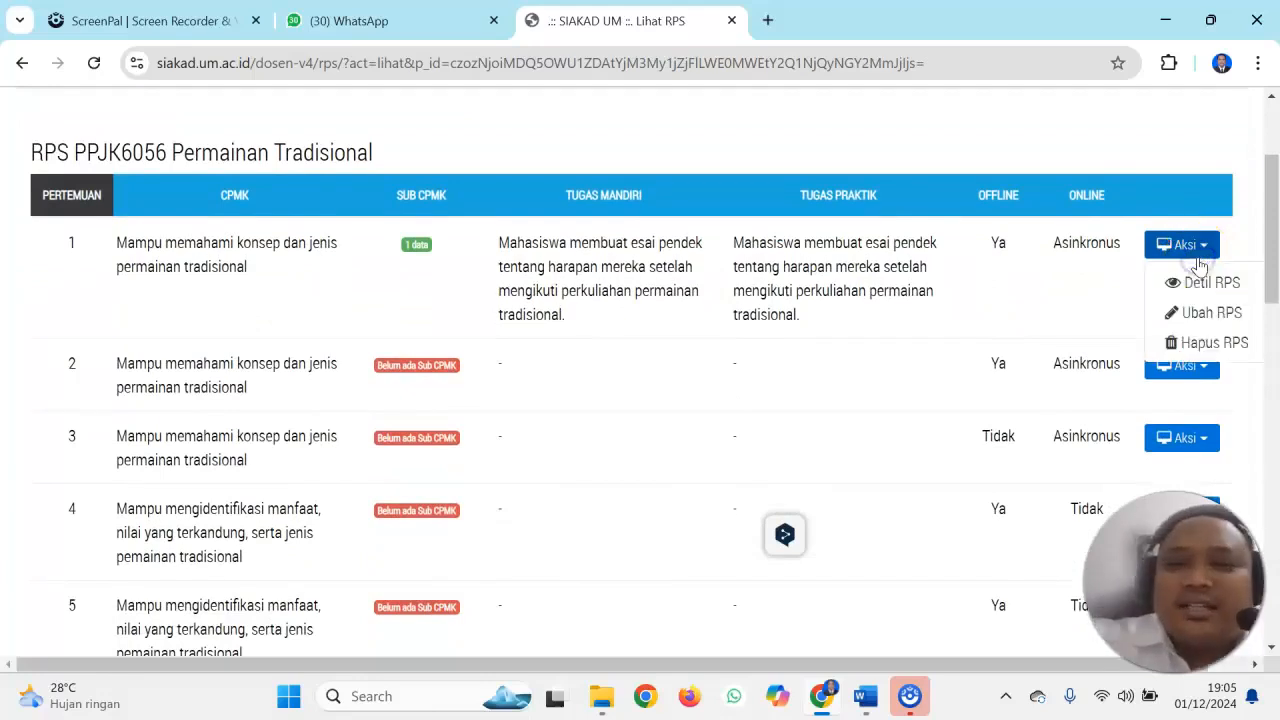
left_click(1195, 312)
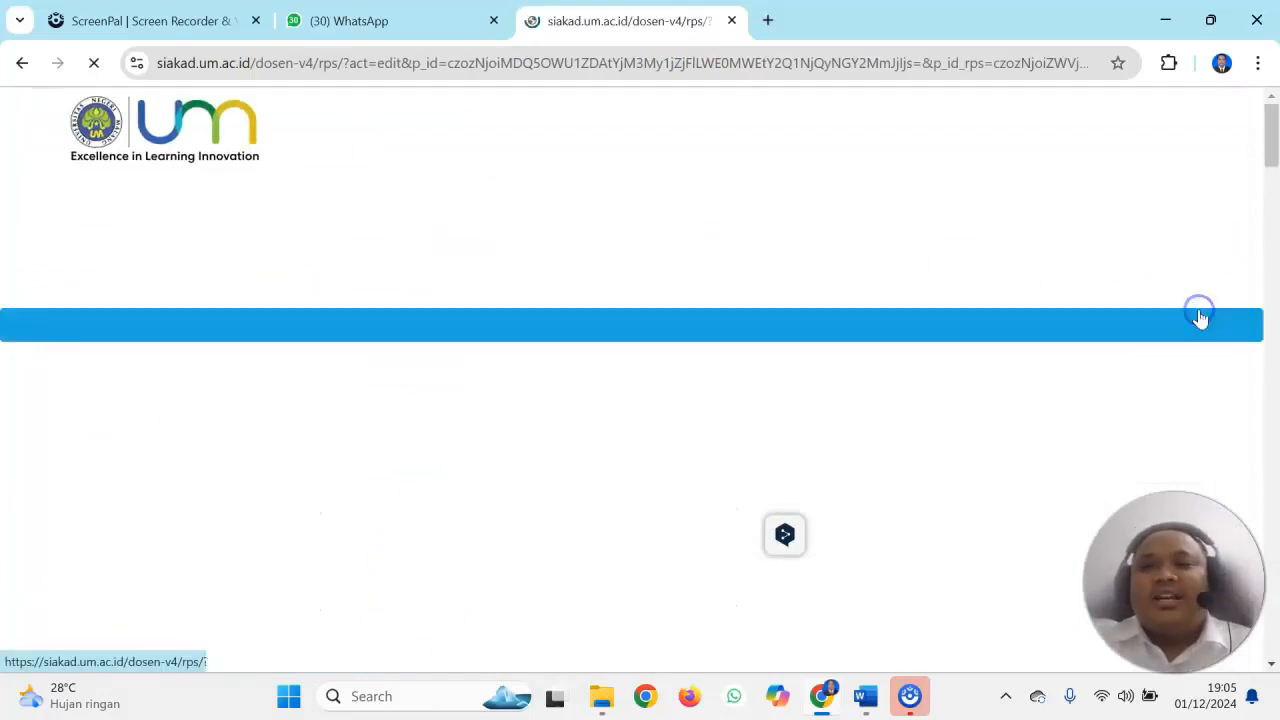
left_click_drag(1273, 118, 1268, 612)
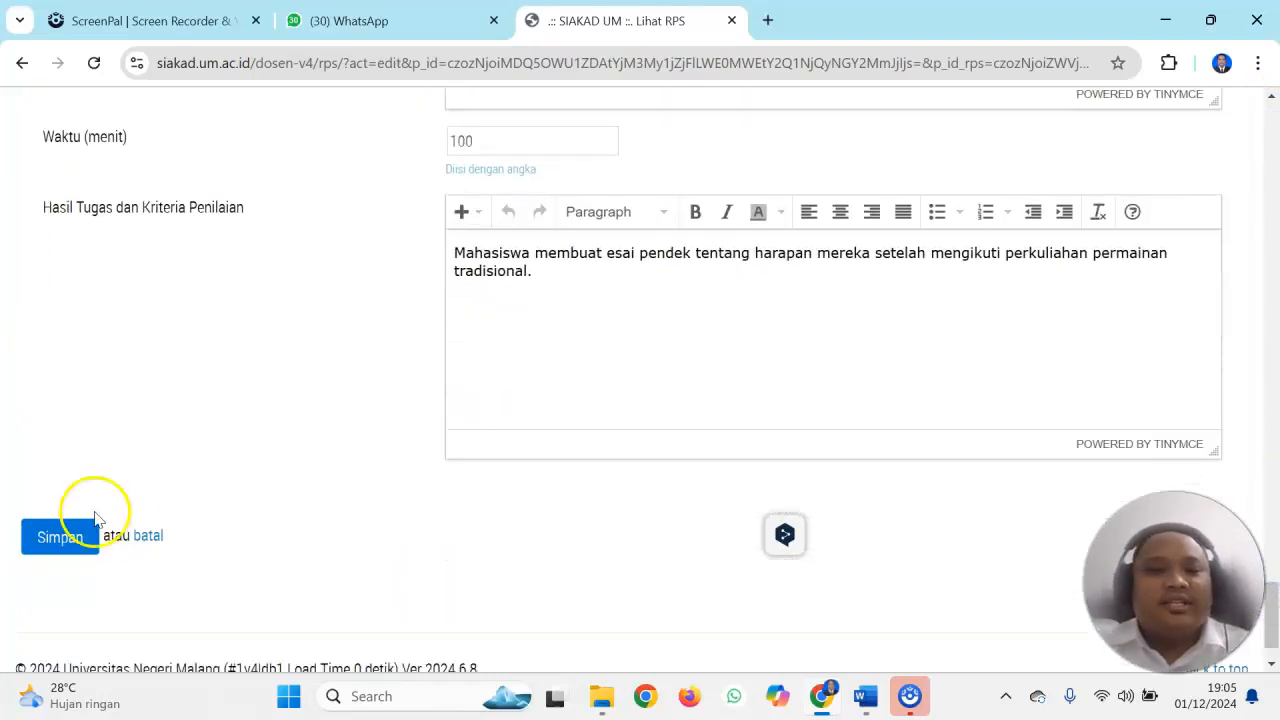
left_click(77, 540)
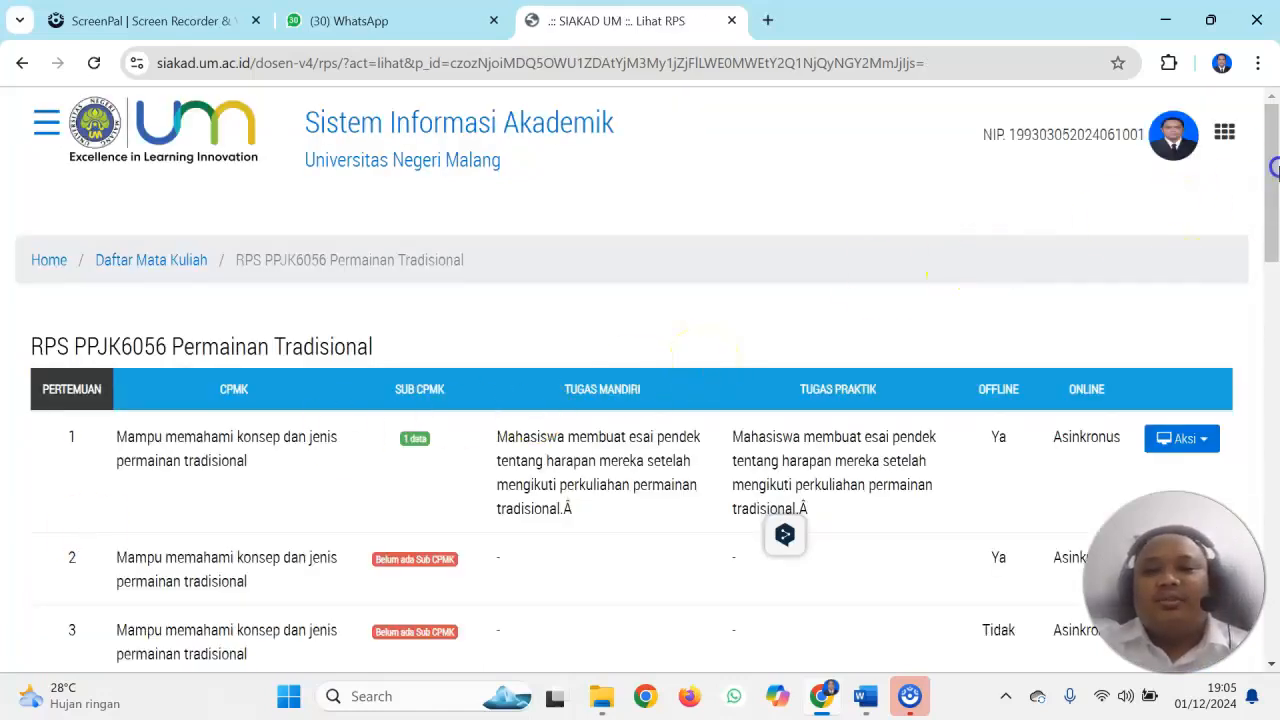
Try to return to the SIAKAD home page from the Permainan Tradisional RPS list
scroll(1272, 200, "down", 2)
left_click_drag(1274, 200, 1237, 234)
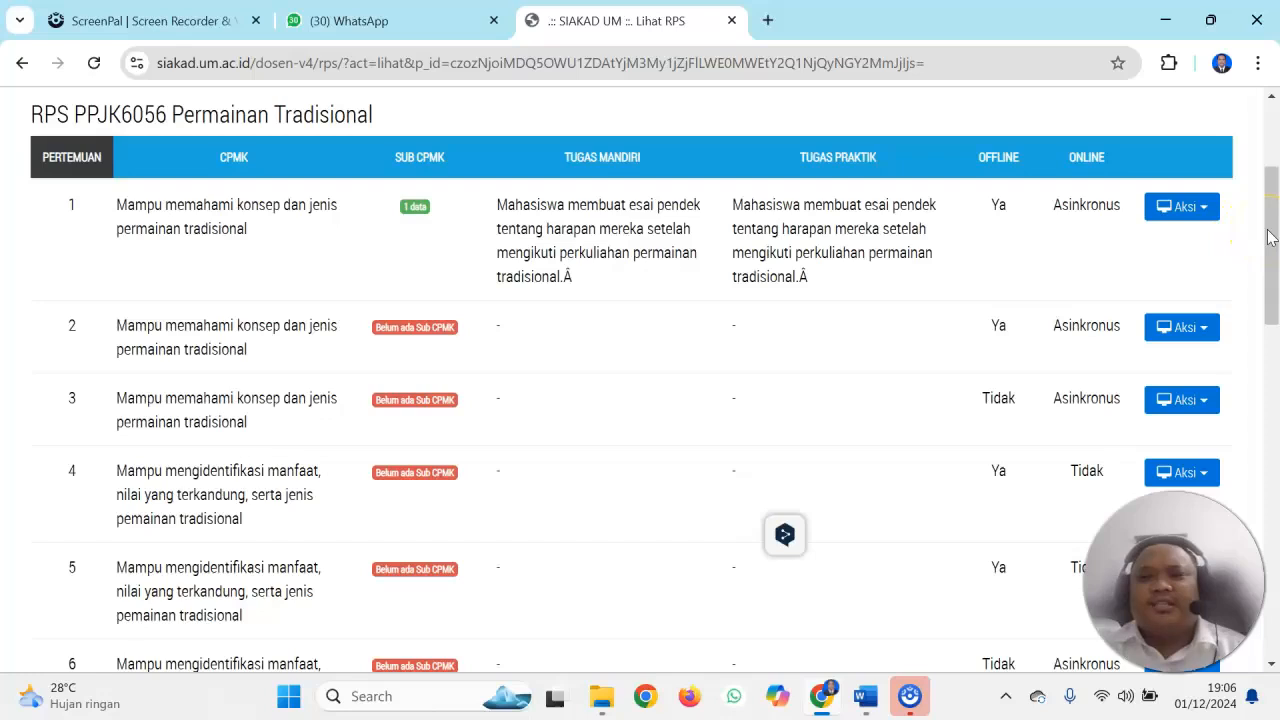
left_click_drag(1269, 223, 1272, 162)
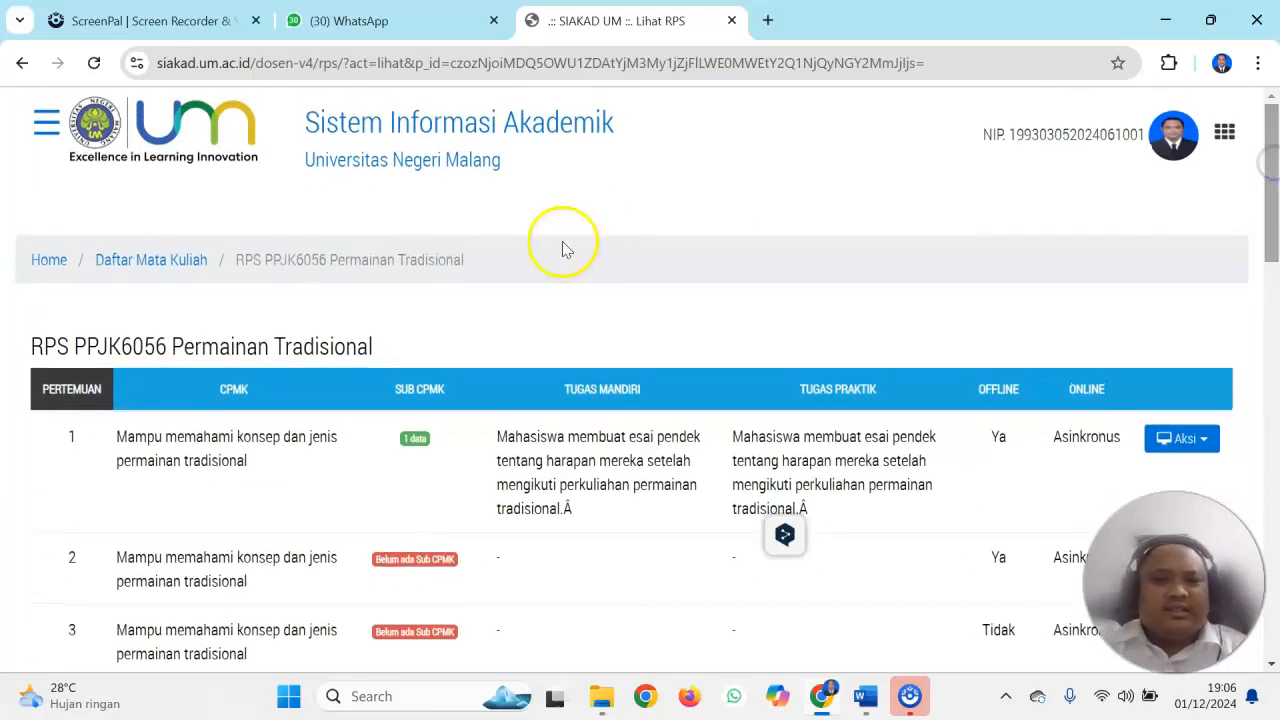
left_click(50, 265)
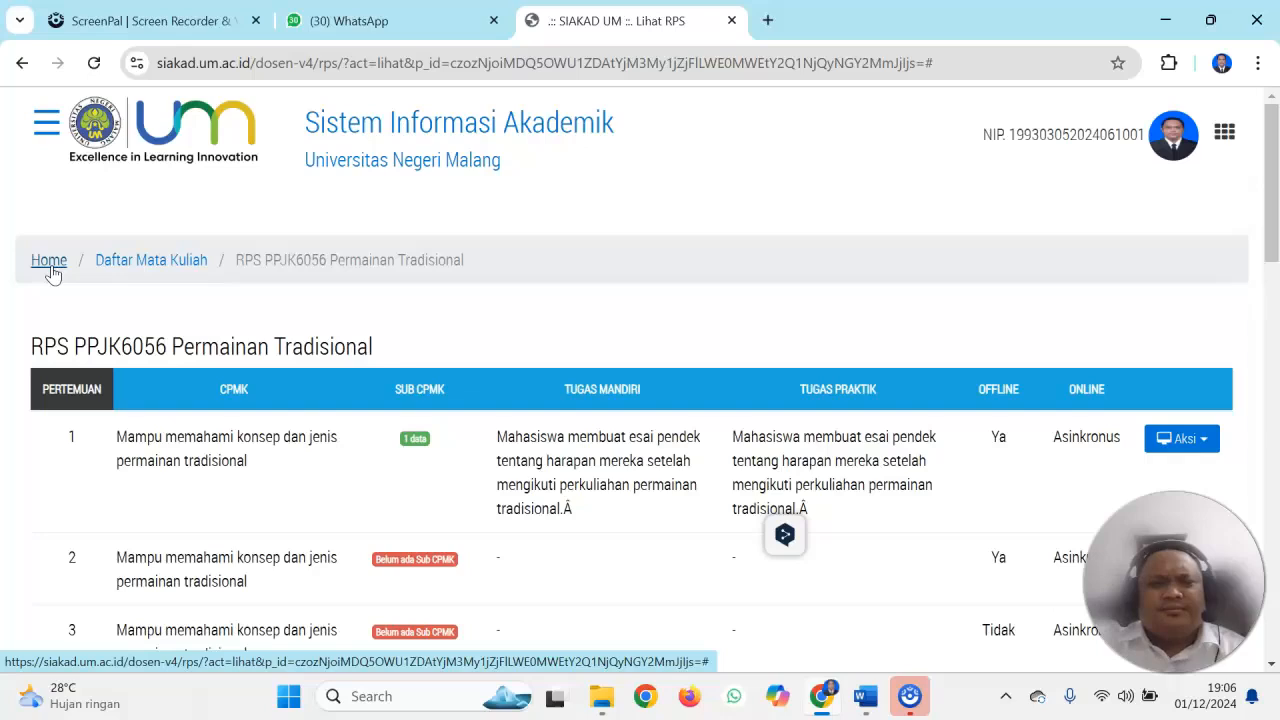
left_click(52, 264)
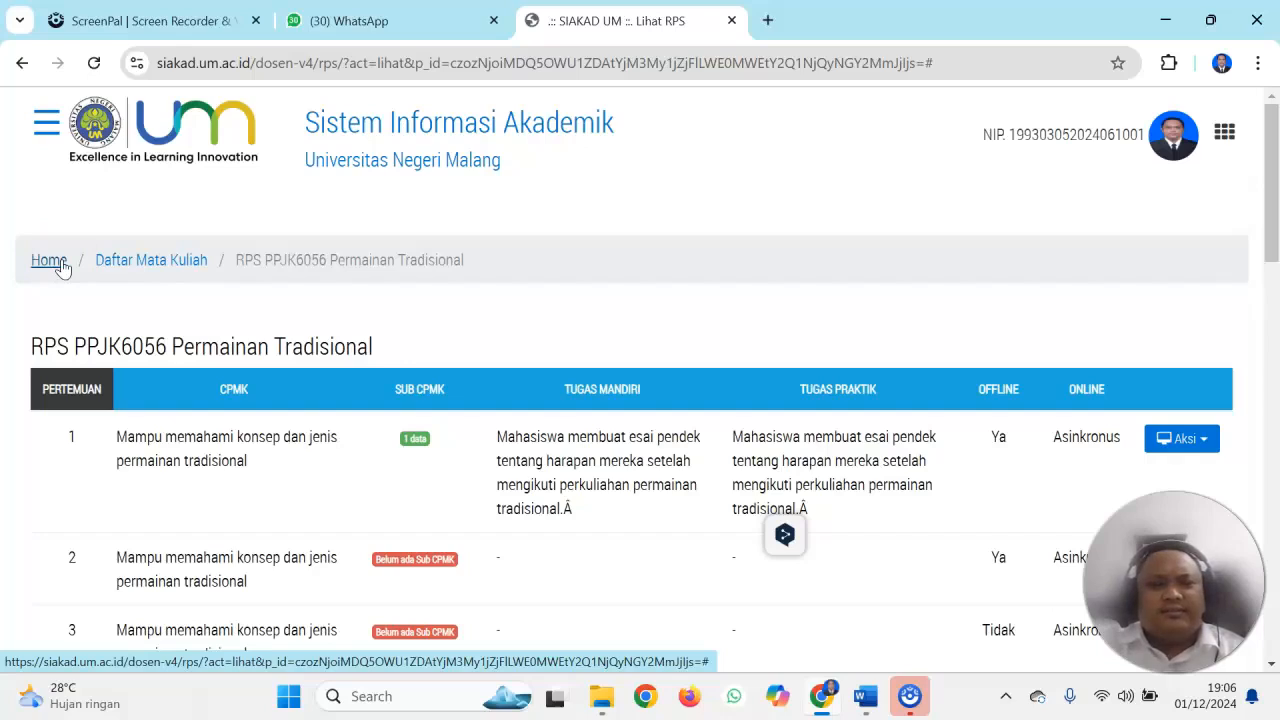
Examine the Sub CPMK, Tugas Mandiri and Tugas Praktik entries for all weeks in the Permainan Tradisional RPS list
left_click_drag(1270, 200, 1243, 207)
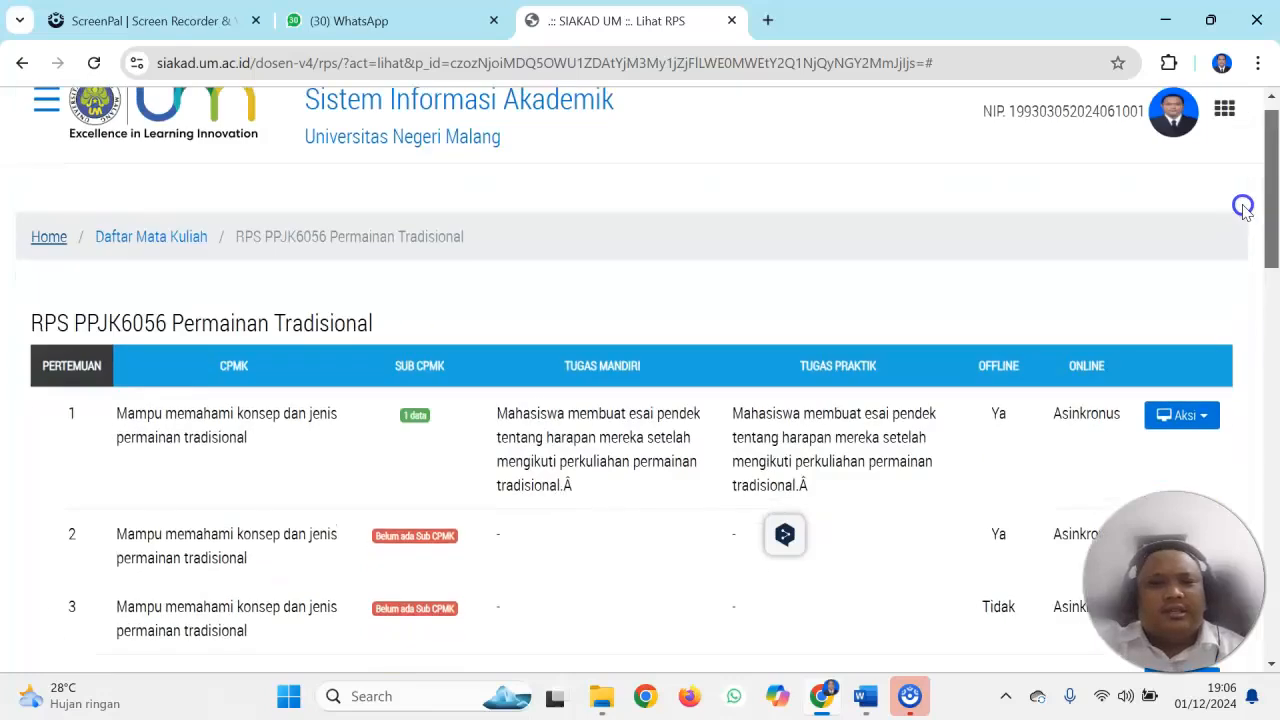
scroll(1230, 260, "down", 10)
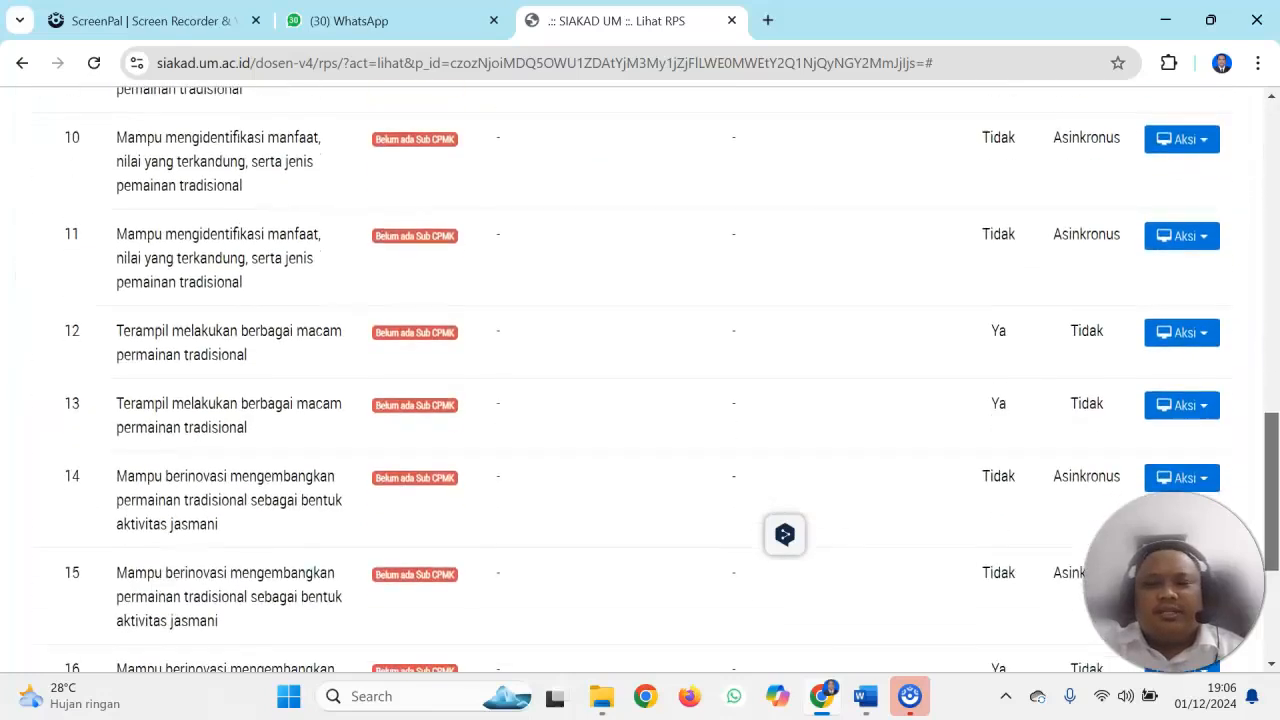
scroll(640, 378, "down", 2)
left_click_drag(1230, 584, 1262, 203)
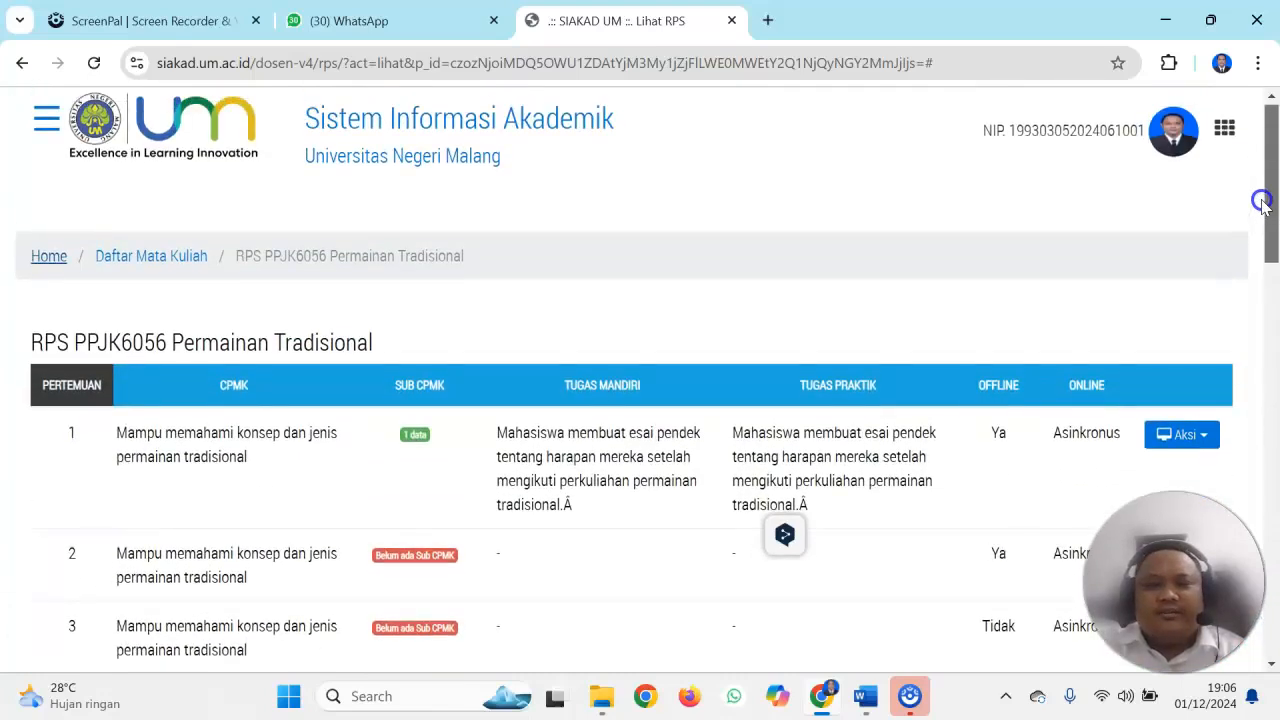
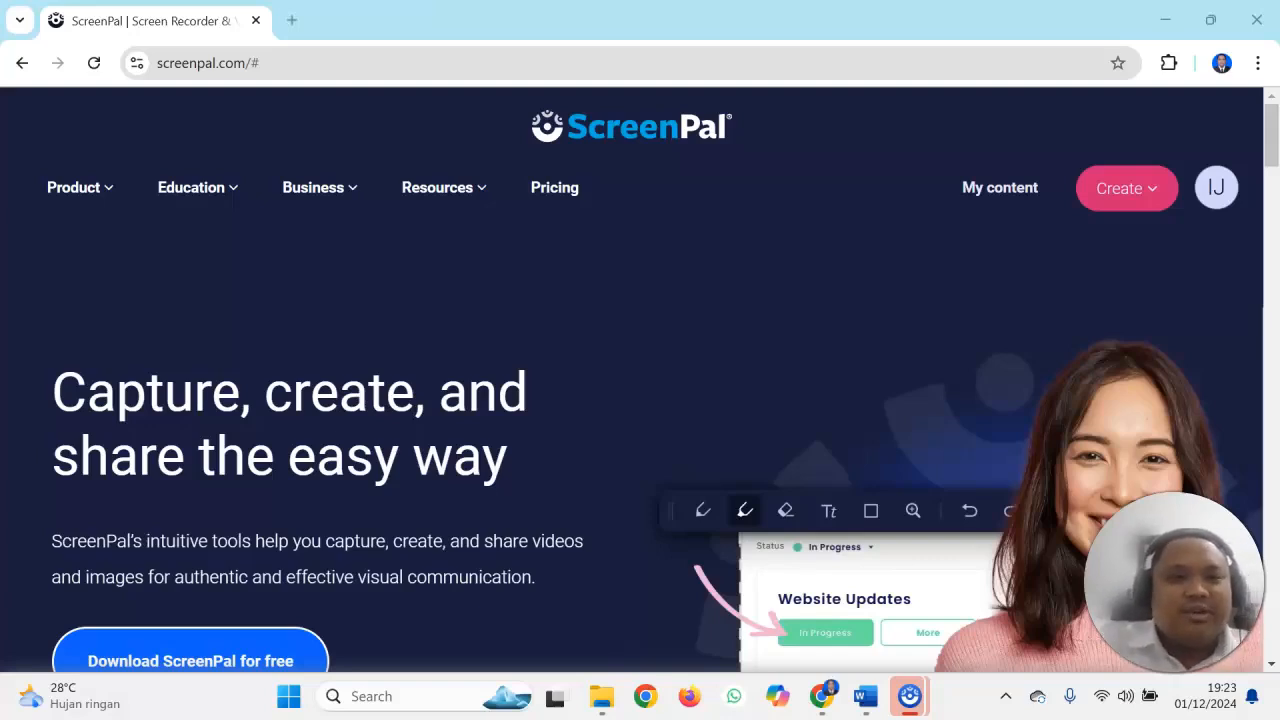
Open the SIAKAD UM lecturer dashboard in a new browser tab and go to the RPS course list
left_click(168, 60)
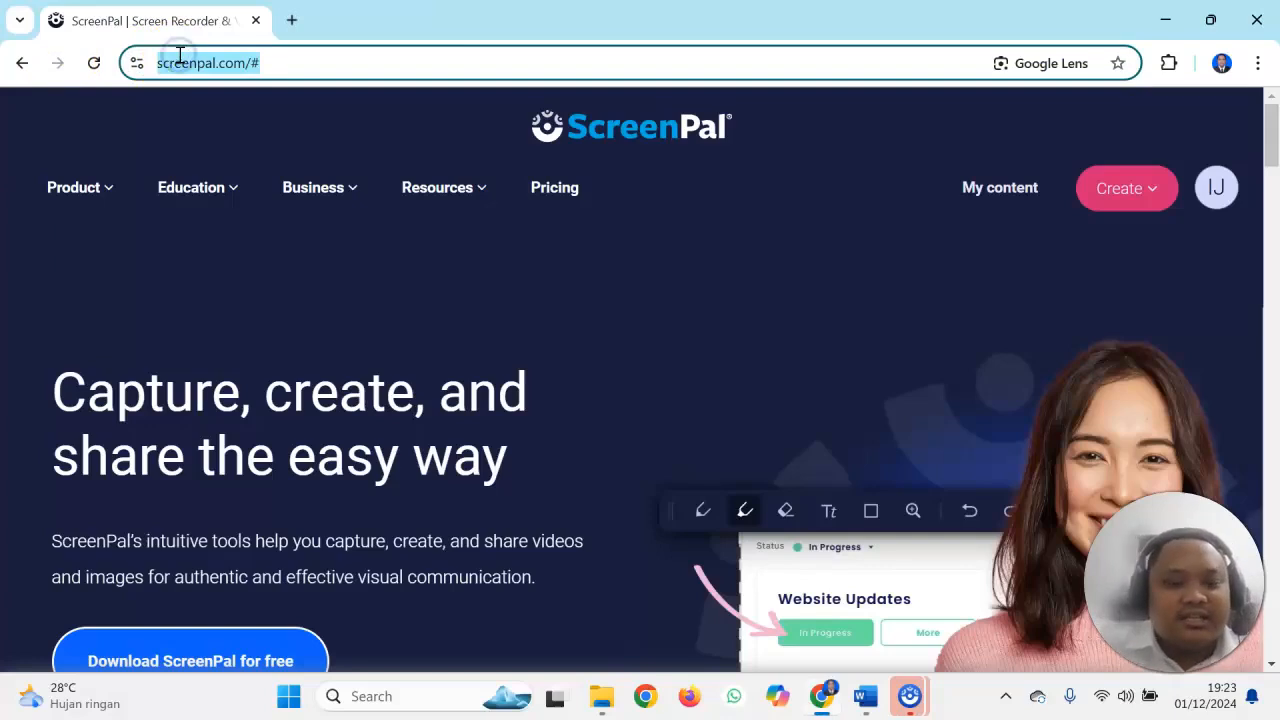
key("ctrl+t")
type("si")
key("Return")
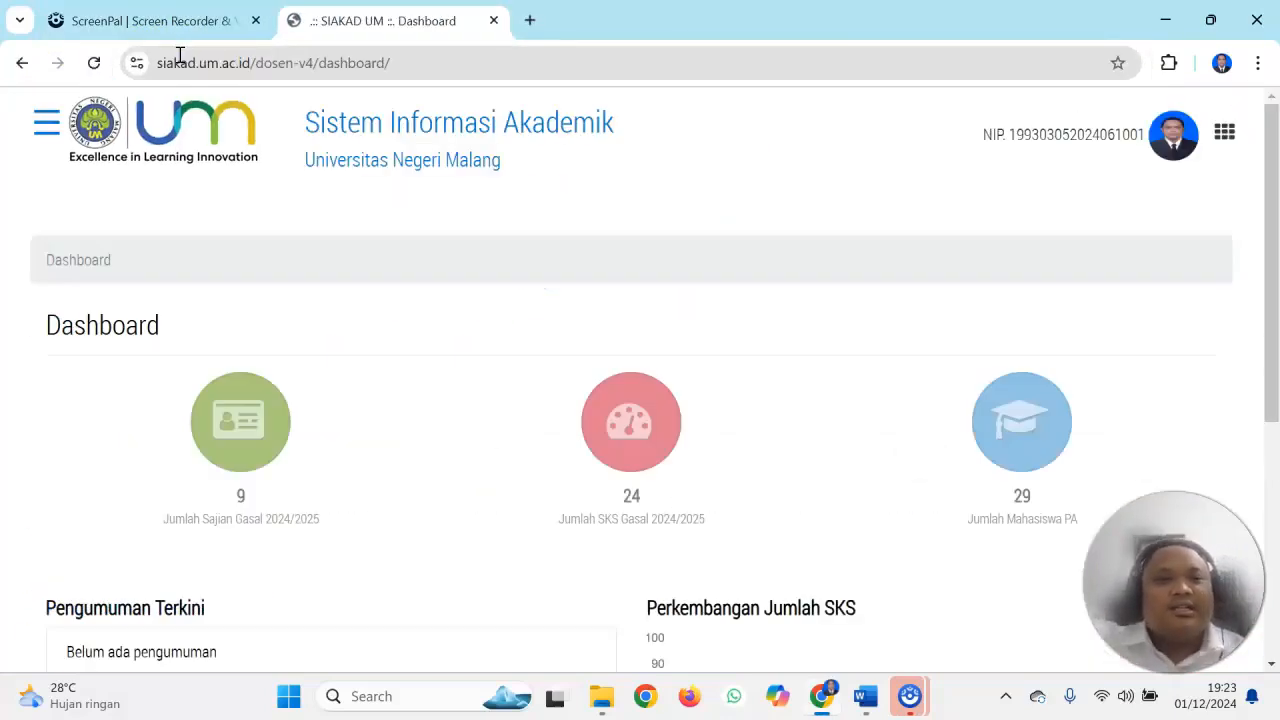
left_click(45, 121)
left_click(68, 208)
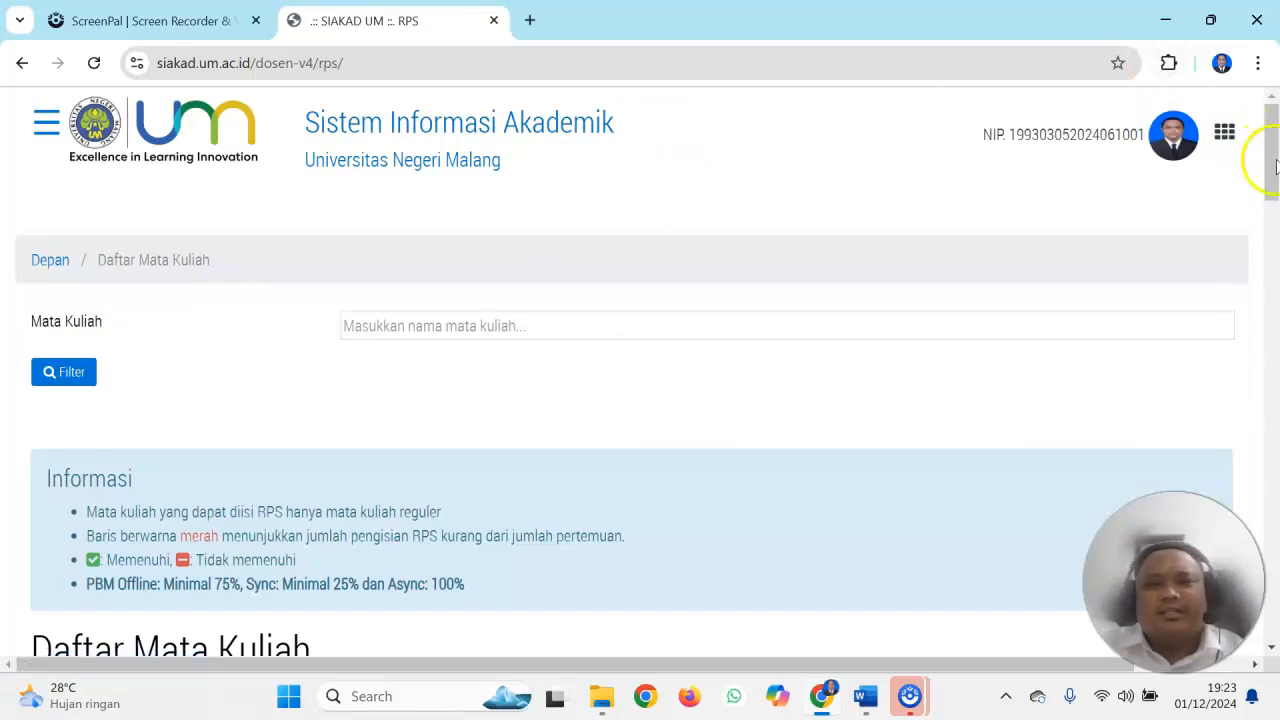
Open the Rencana Evaluasi of Permainan Tradisional from the course list
left_click_drag(1275, 165, 1273, 205)
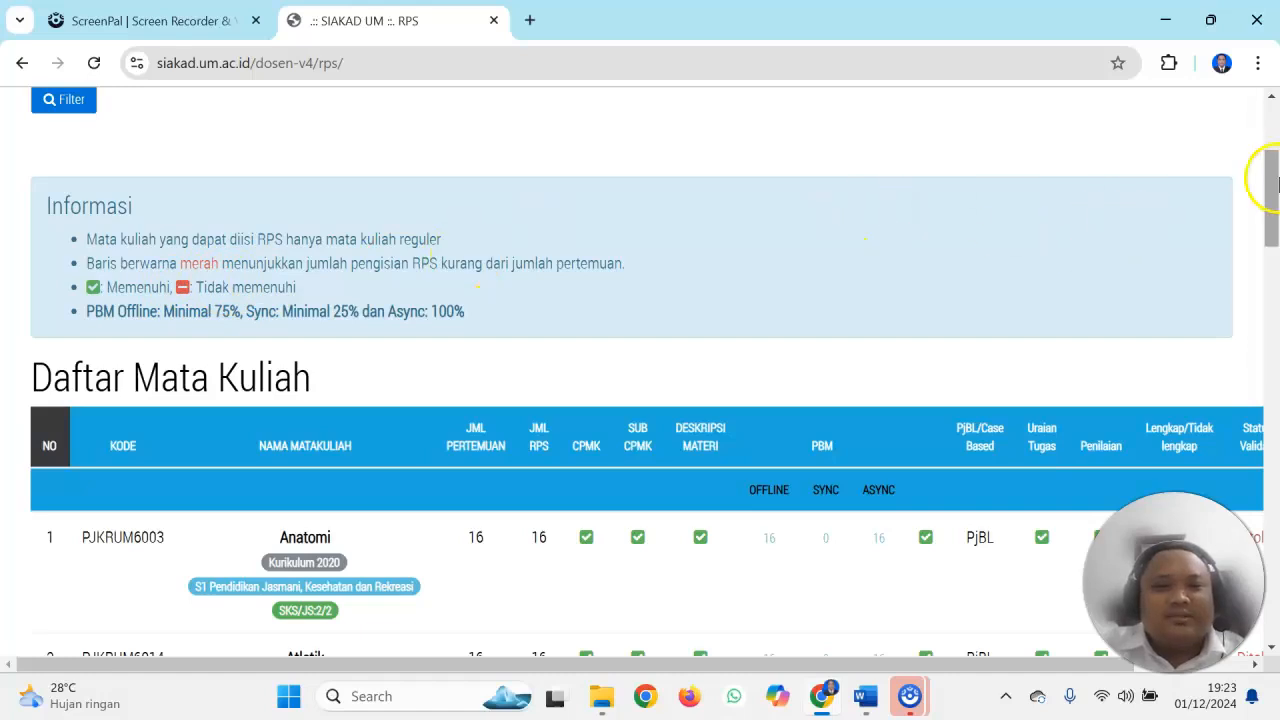
left_click_drag(1270, 180, 1273, 496)
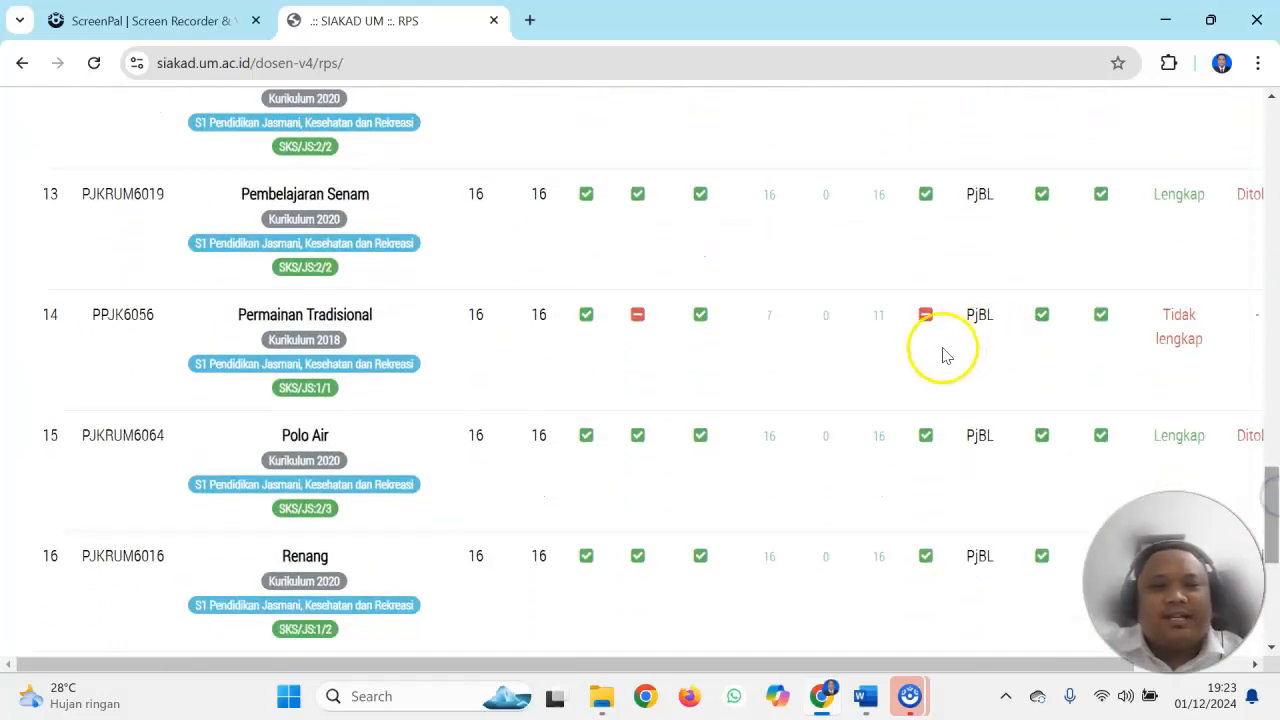
left_click_drag(775, 660, 965, 655)
left_click(1182, 315)
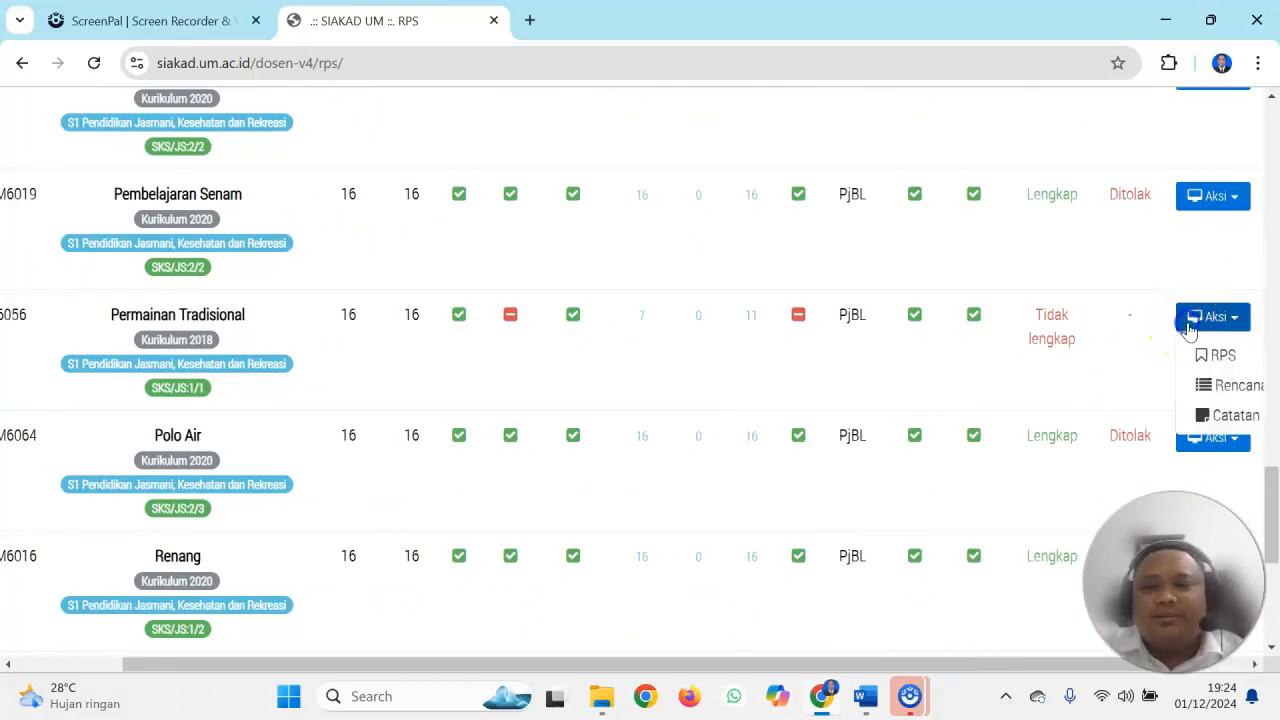
left_click_drag(1020, 663, 1090, 663)
left_click(1140, 384)
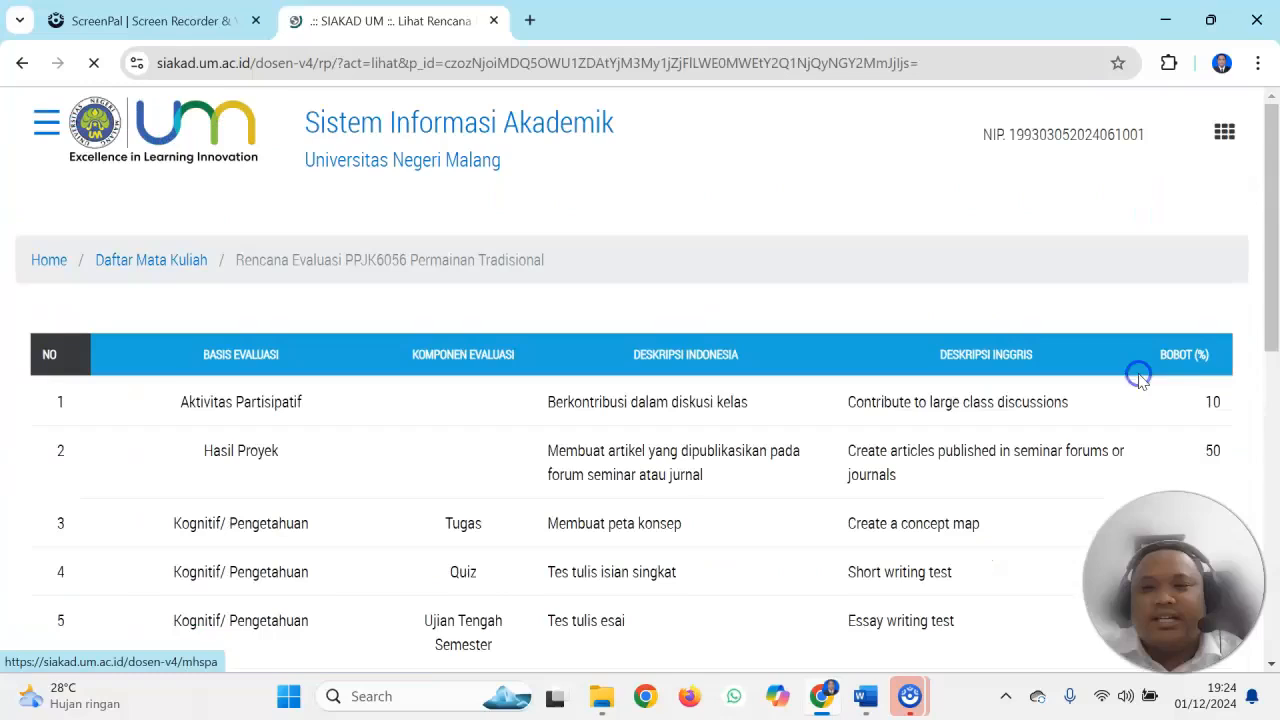
Review the evaluation components, weights and Sikap, Pengetahuan and Ketrampilan criteria of Permainan Tradisional, and open the evaluation plan for editing
left_click_drag(1274, 158, 1275, 245)
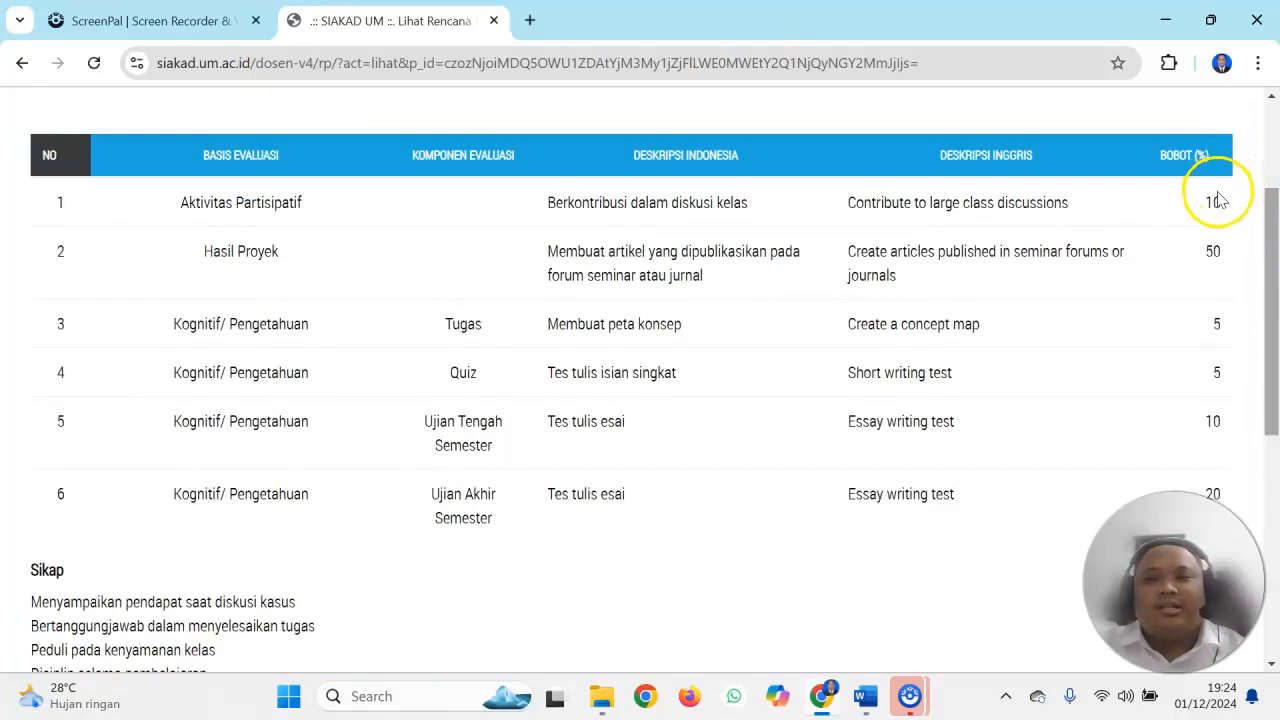
left_click_drag(1275, 245, 1275, 260)
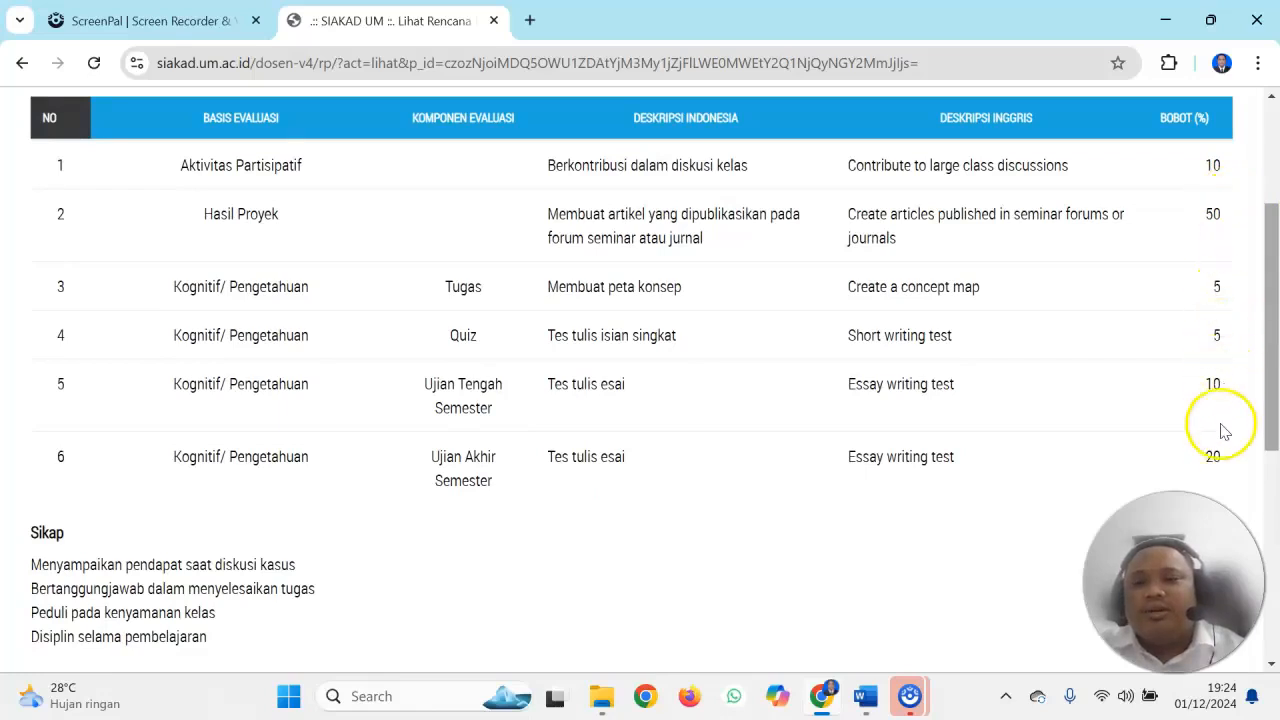
left_click_drag(1274, 405, 1275, 568)
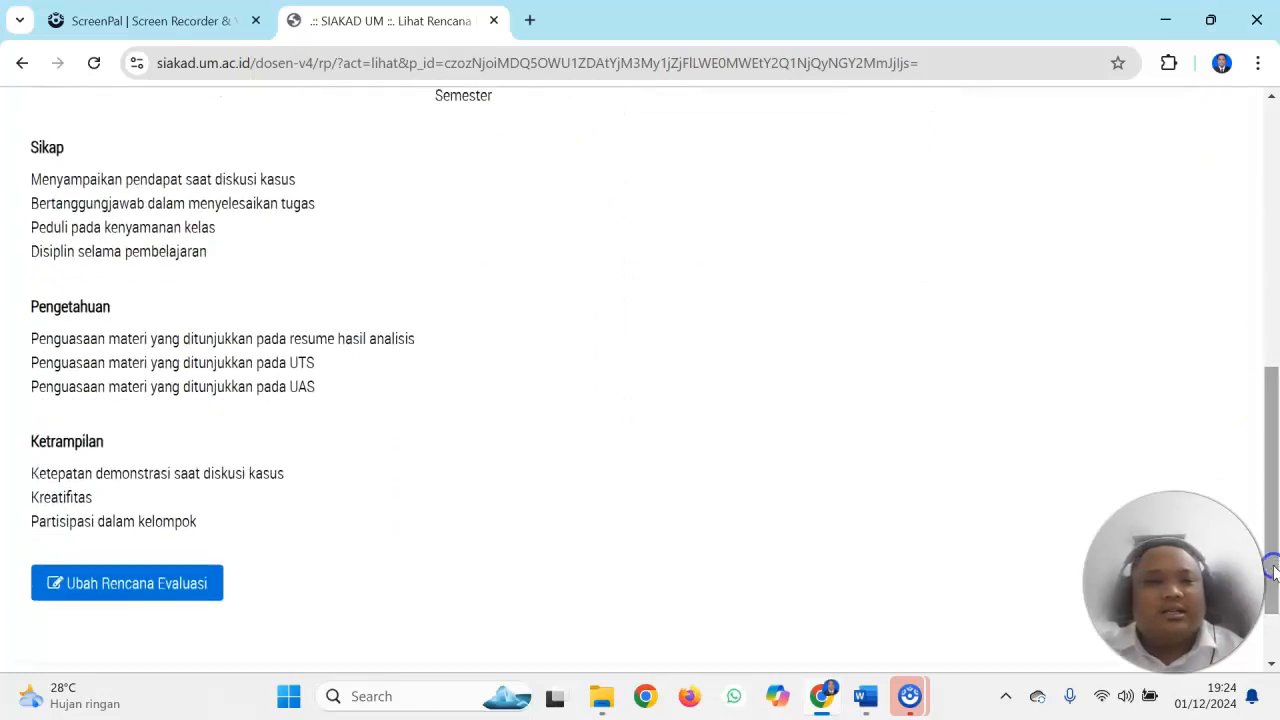
left_click(183, 585)
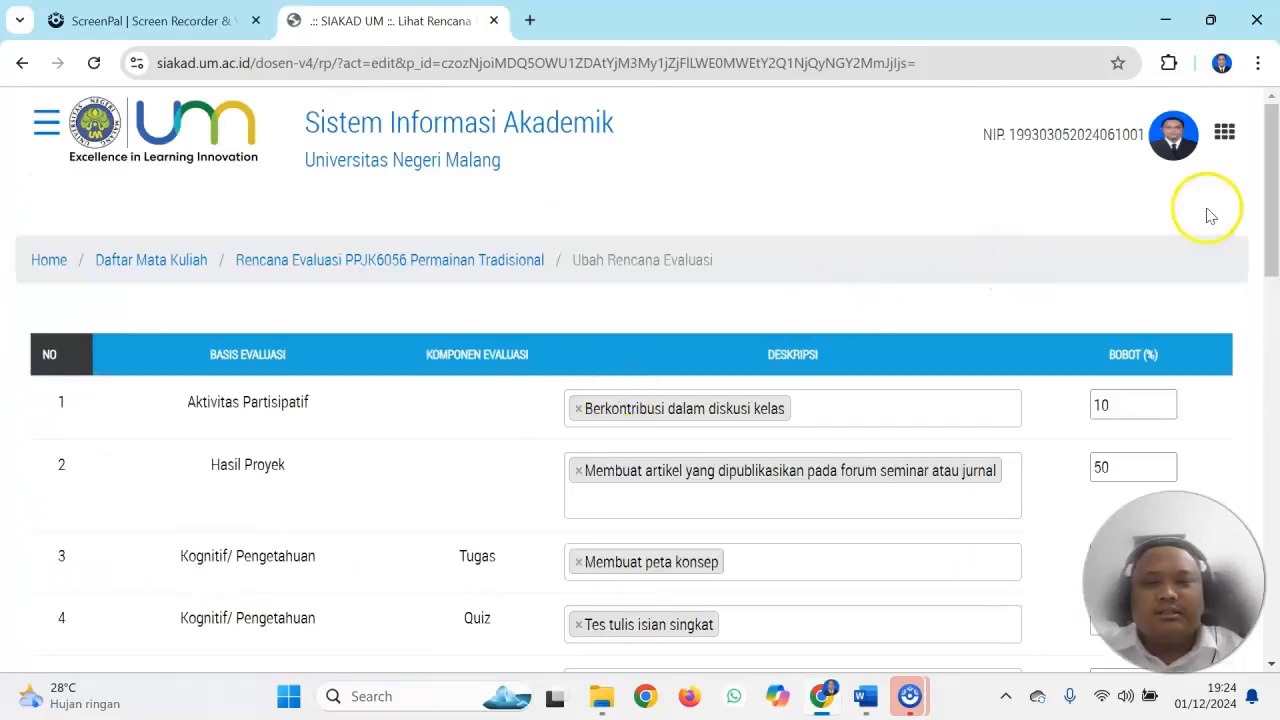
Replace the whole Sikap text with the first criterion "Datang perkuliahan tepat waktu"
left_click_drag(1273, 190, 1257, 369)
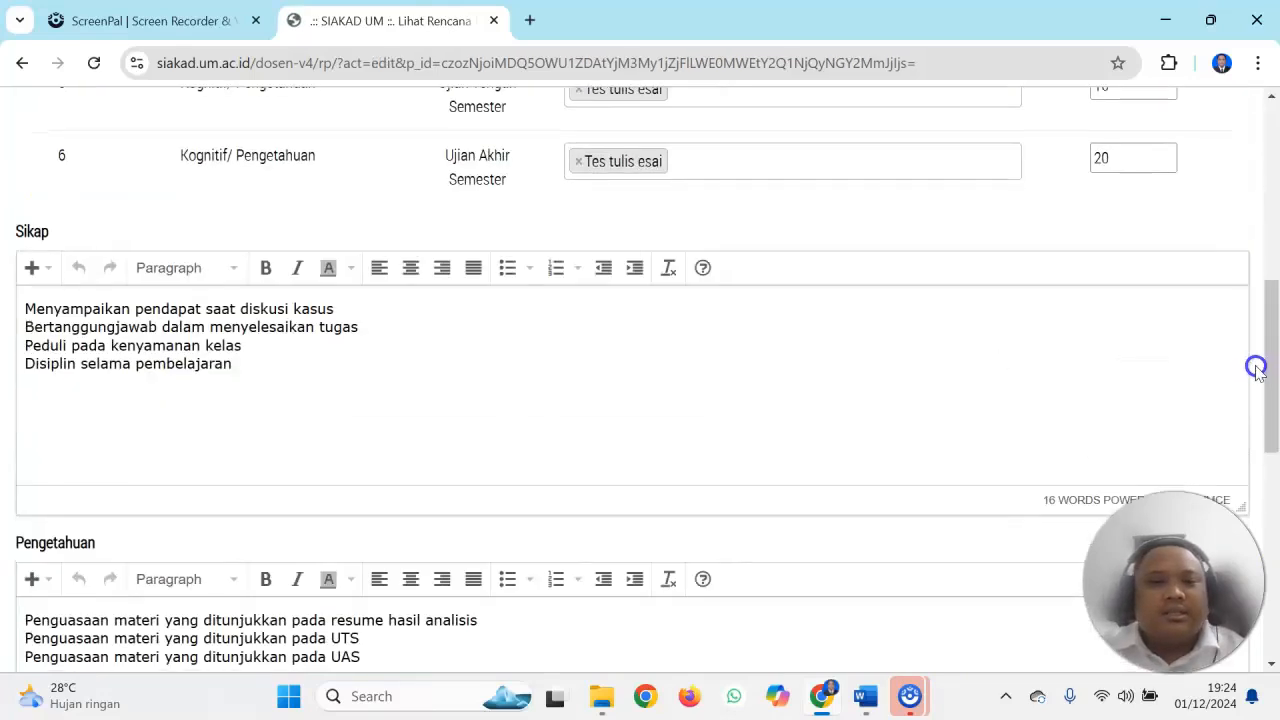
left_click(308, 369)
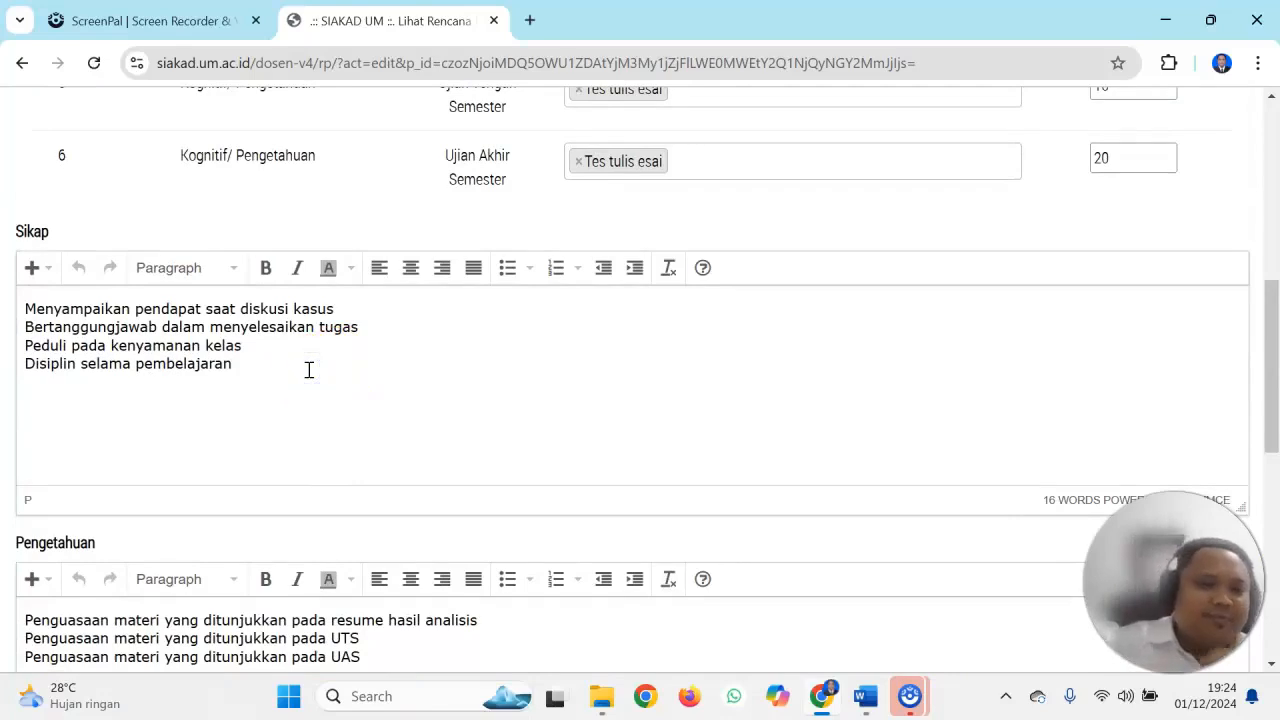
key("ctrl+a")
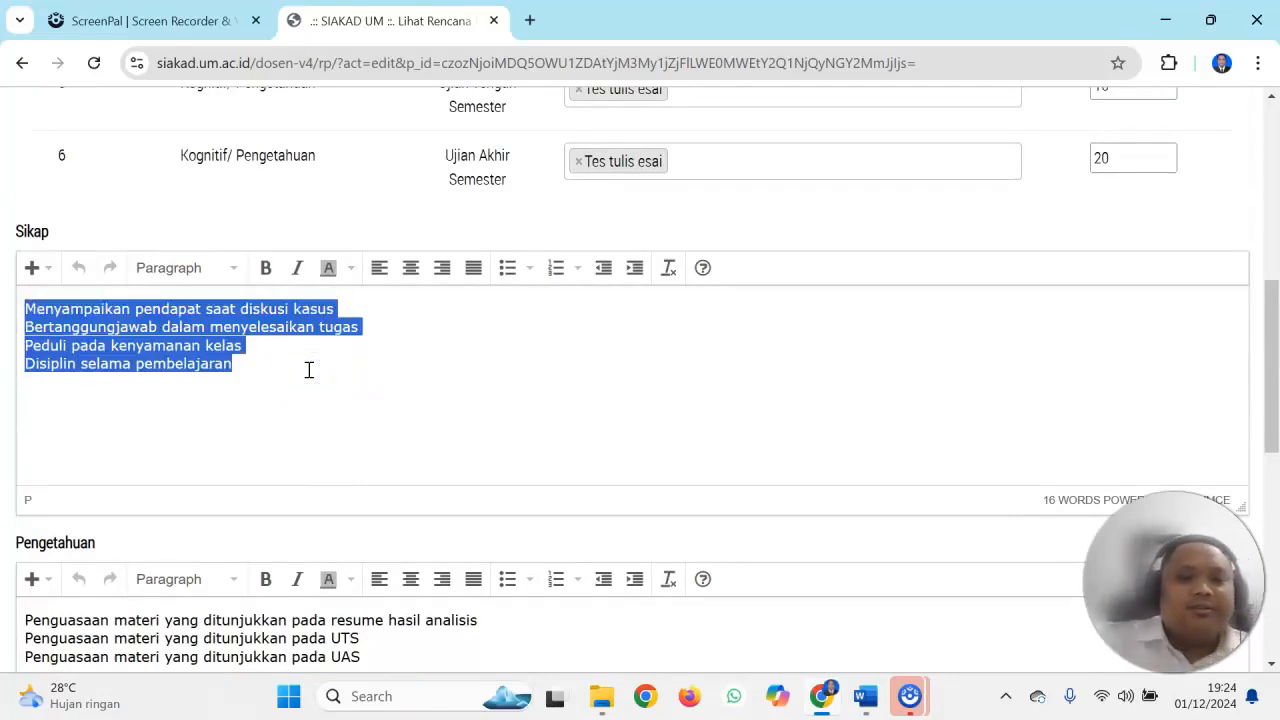
key("BackSpace")
type("Datang")
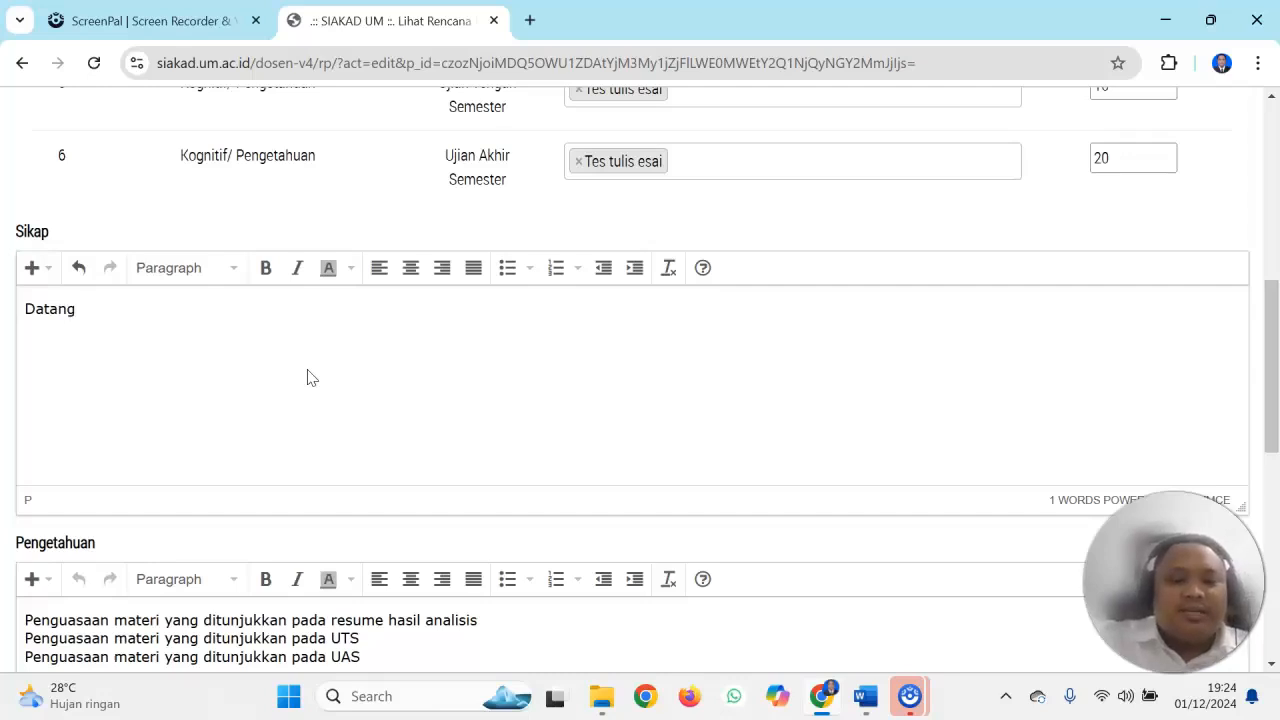
type(" perk")
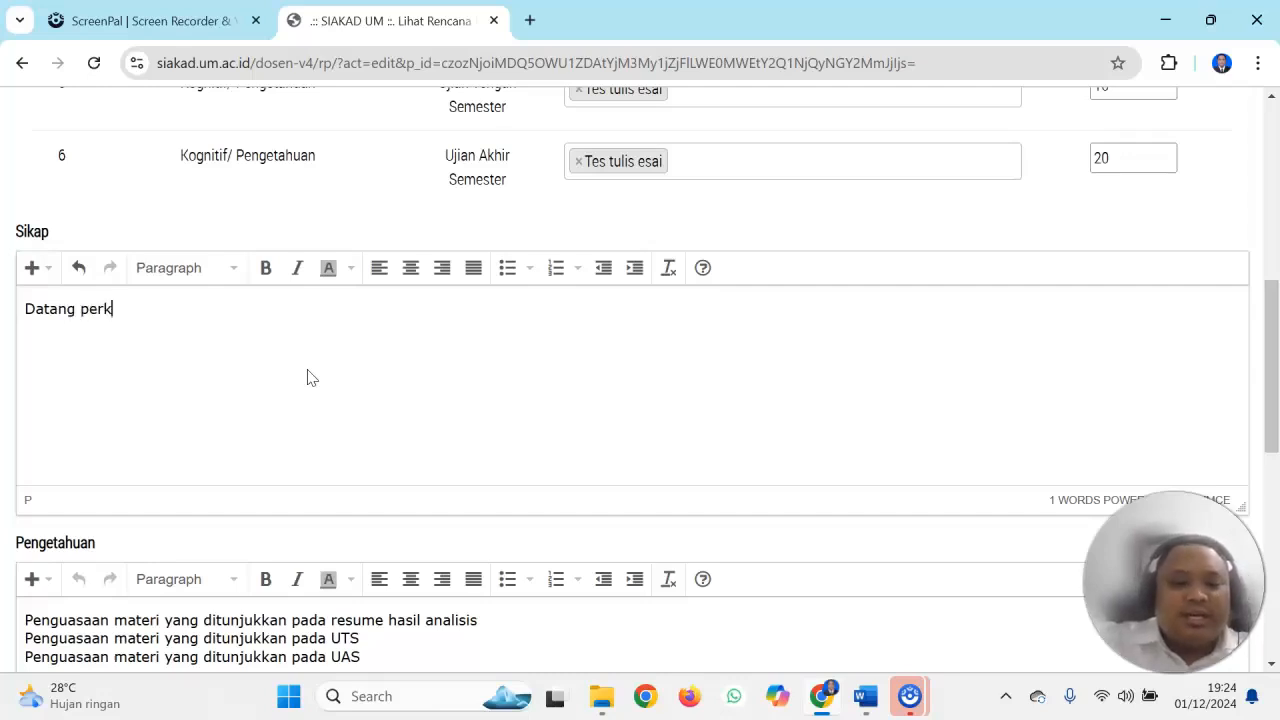
type("uliahan tep")
key("BackSpace")
type("epat w")
type("aktu ")
type("A")
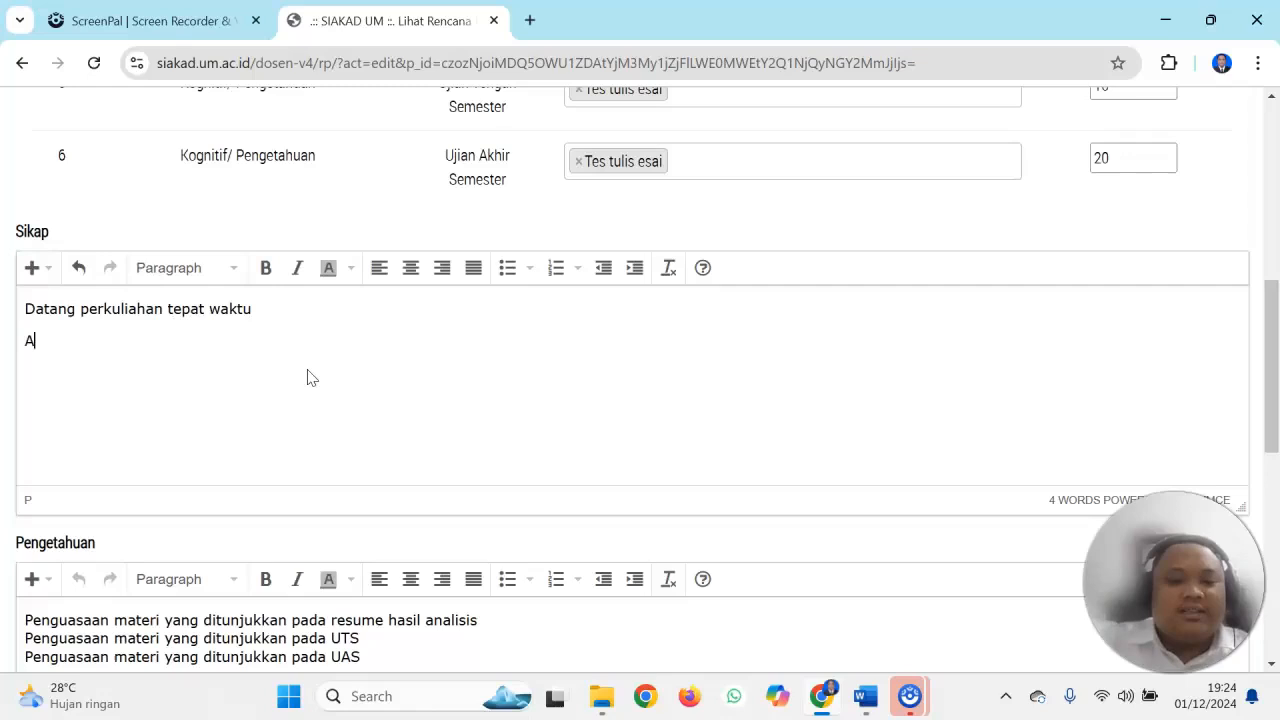
type("ktif dala")
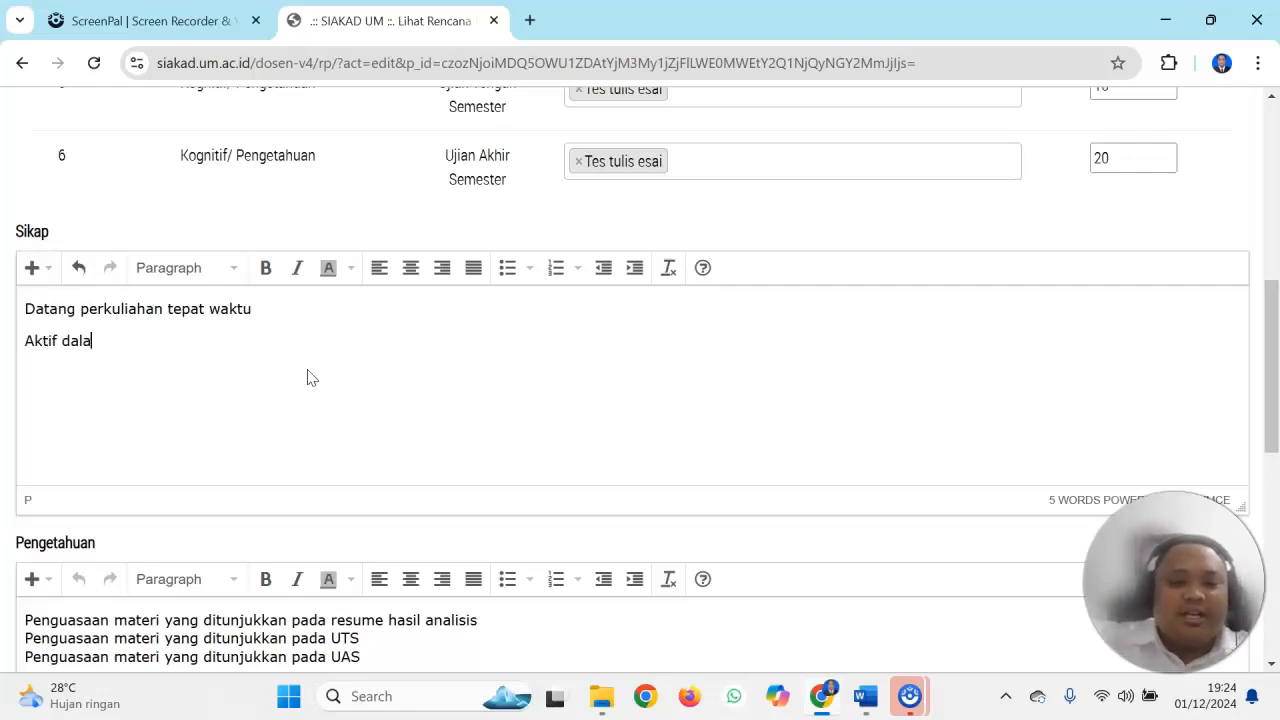
type("m diskusi k")
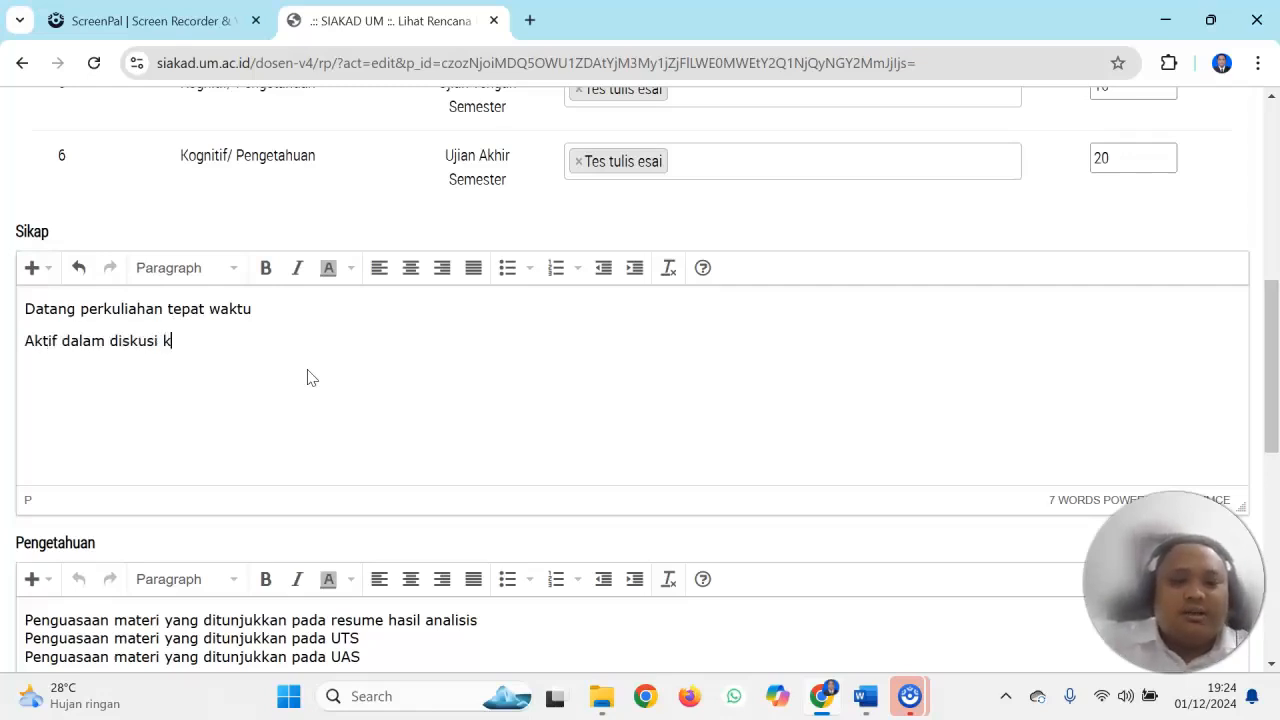
type("elompok")
Add "Aktif dalam diskusi kelompok" as the second line of the Sikap criteria
key("Return")
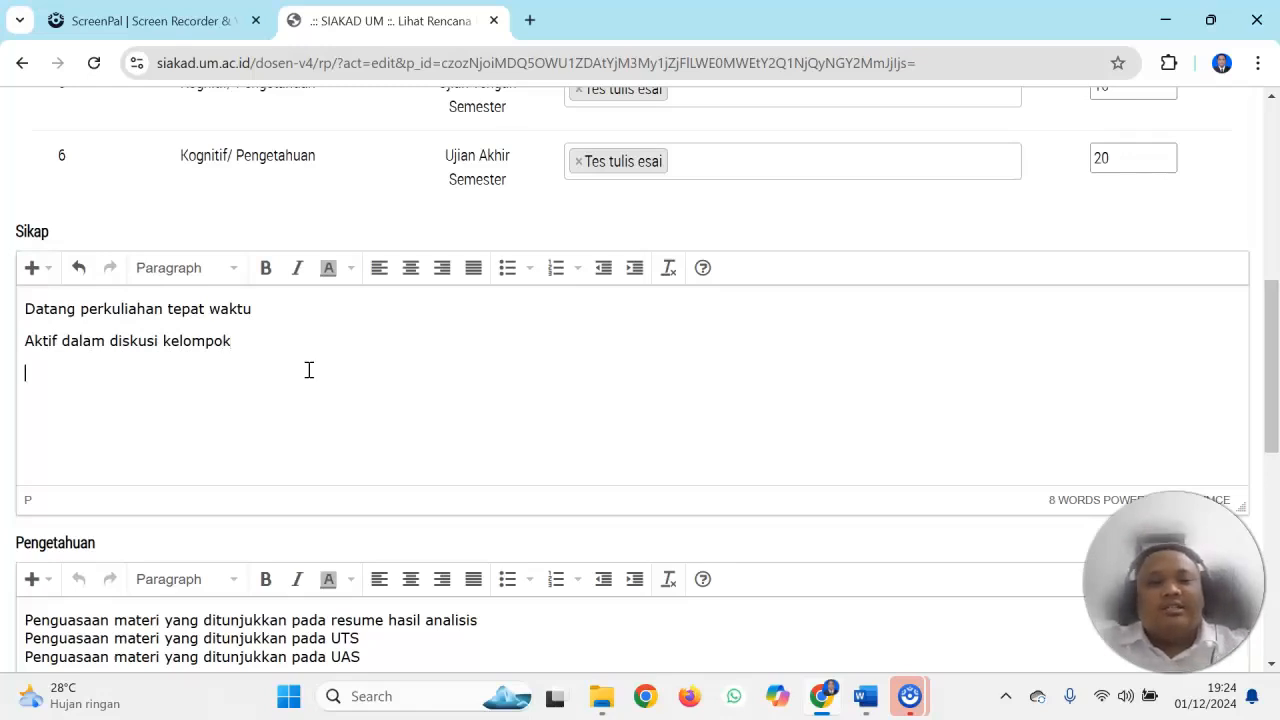
Add the third Sikap line "Tanggung jawab pada perlengkapan alat alat yang dibutuhkan selama mengikuti perkuliahan"
type("Ta")
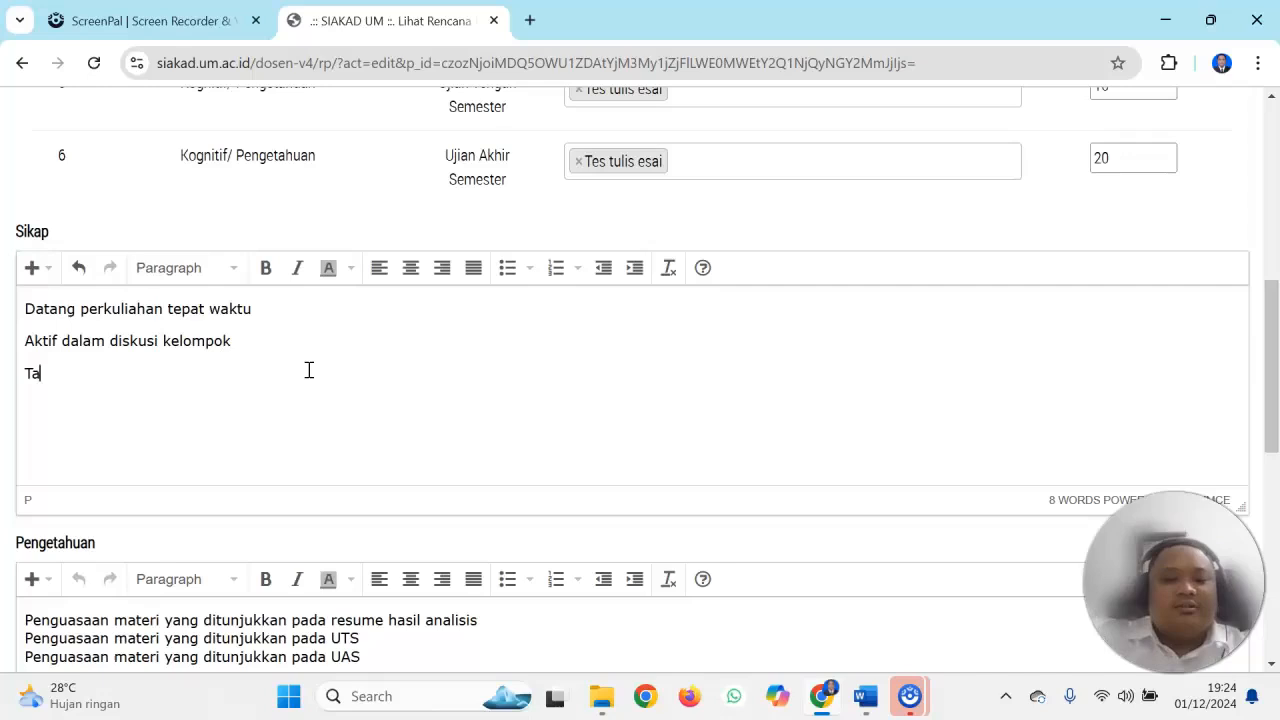
type("nggung jawab ")
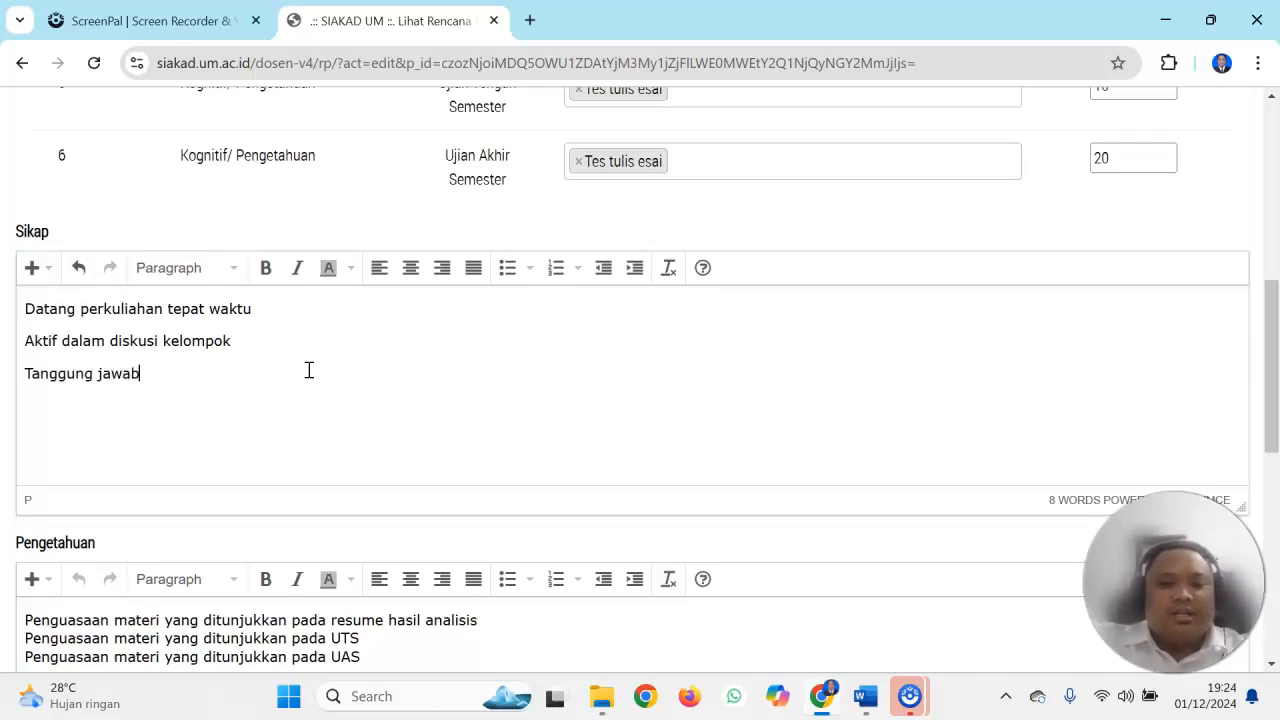
type("pada p")
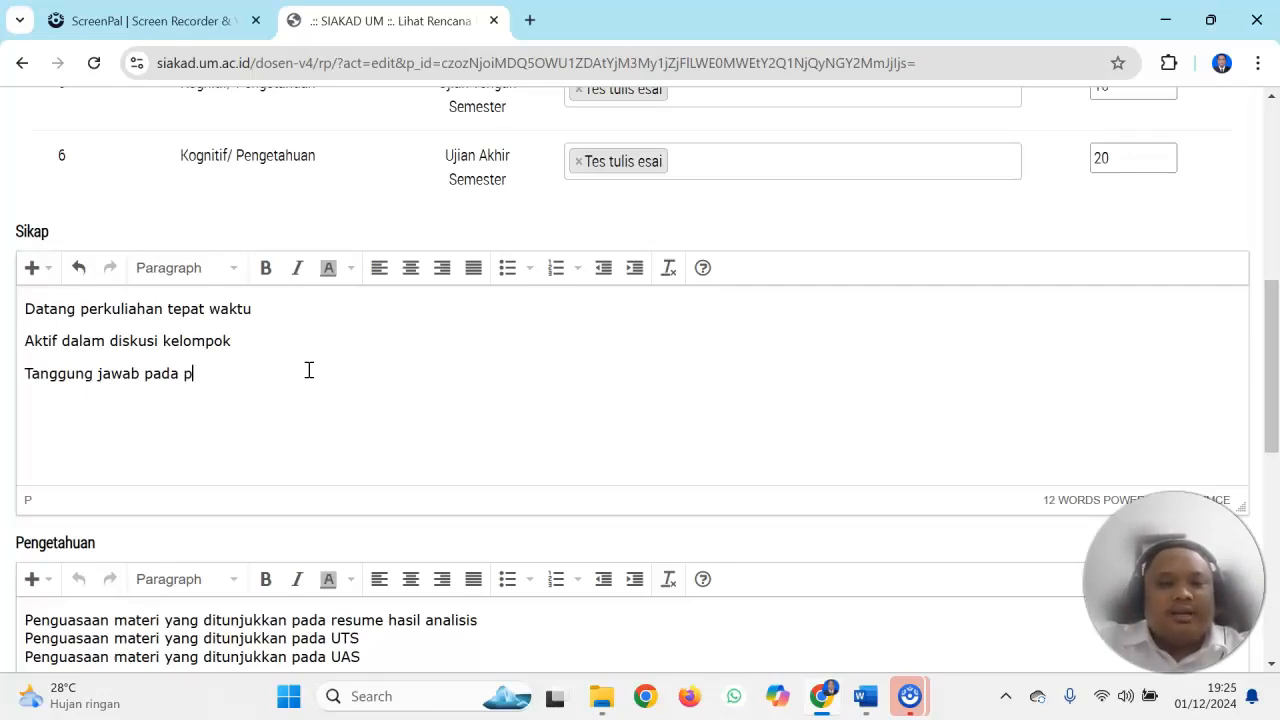
type("erlengkapa")
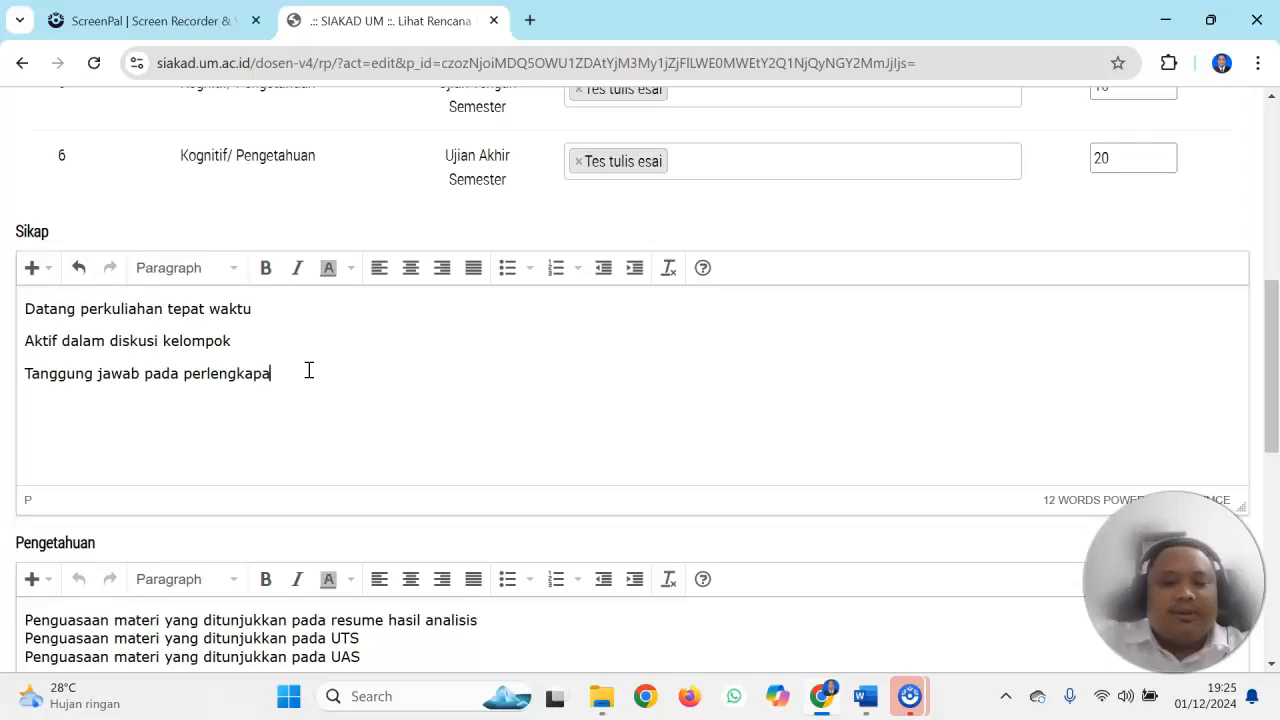
type("n alat-alat yang dibutuhkan selam")
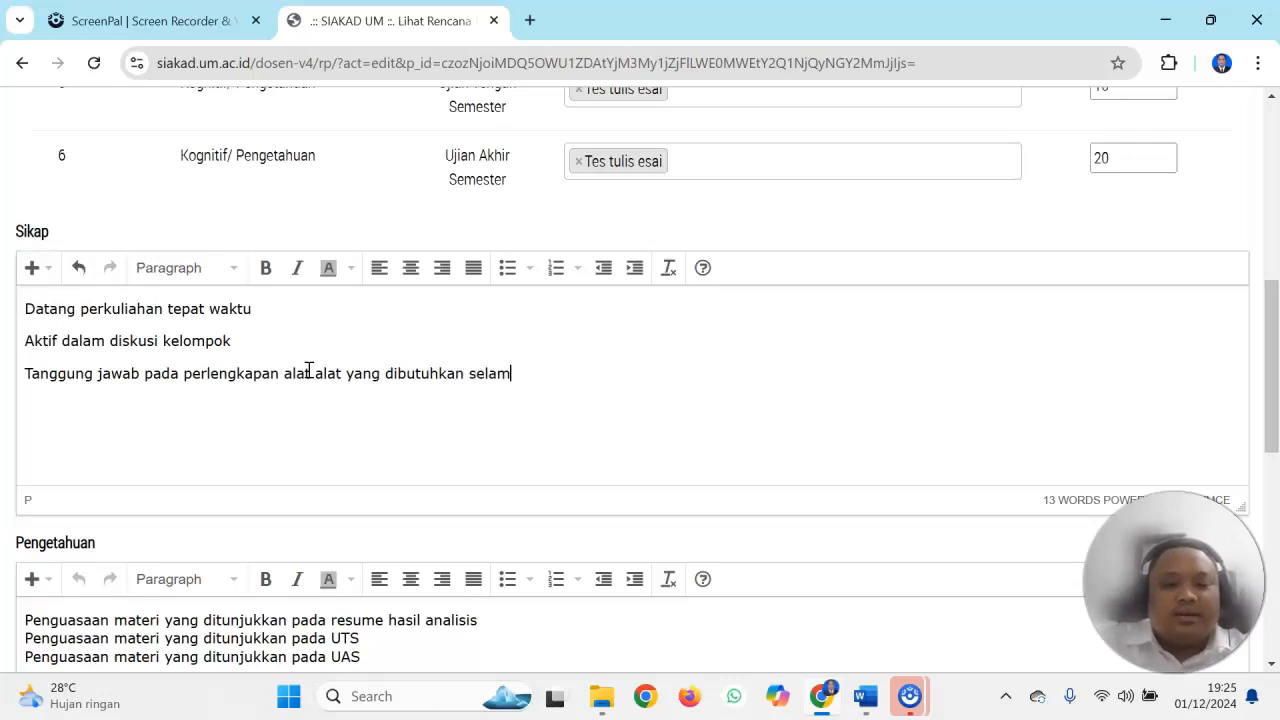
type("a mengikuti perkuliahan ")
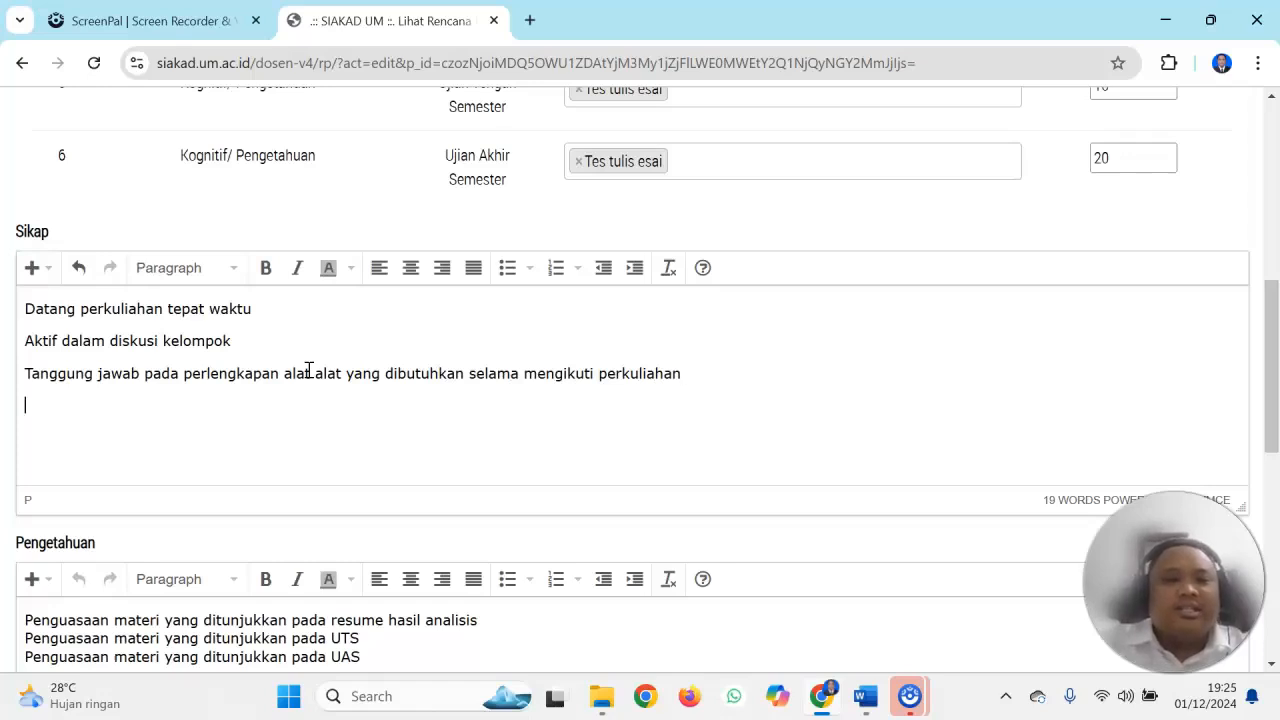
type("Ke")
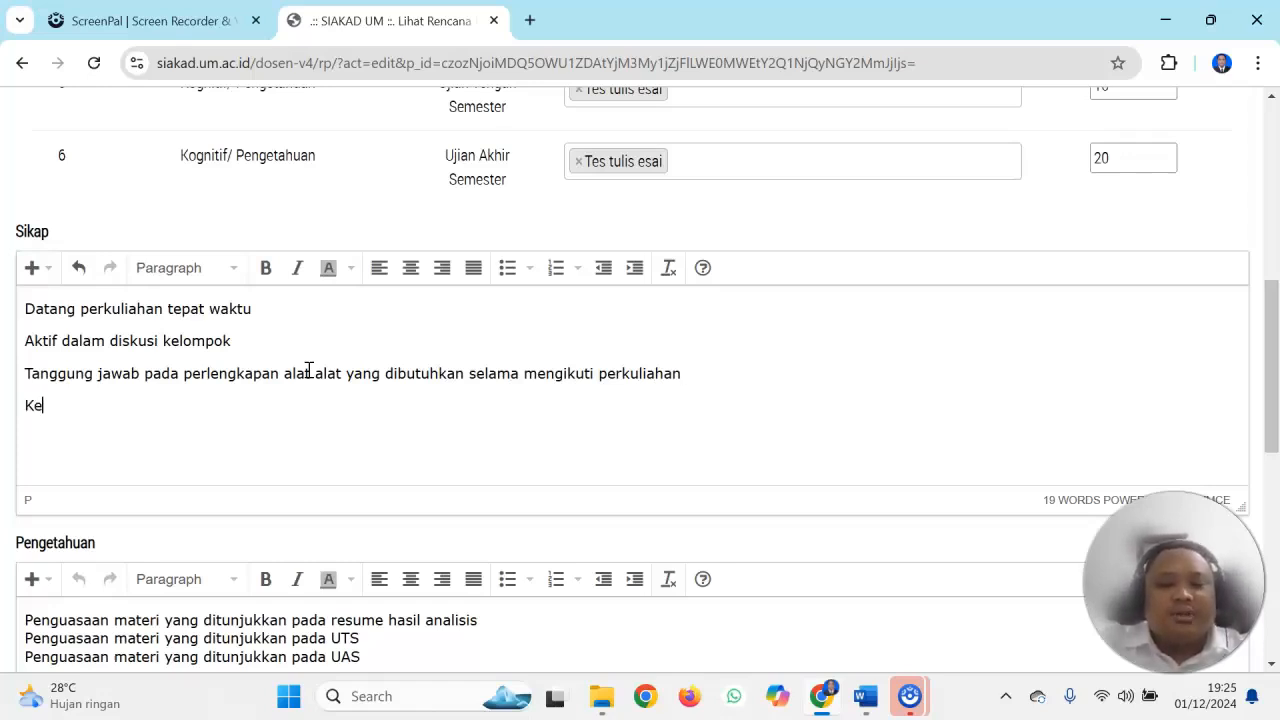
type("jujuran ma")
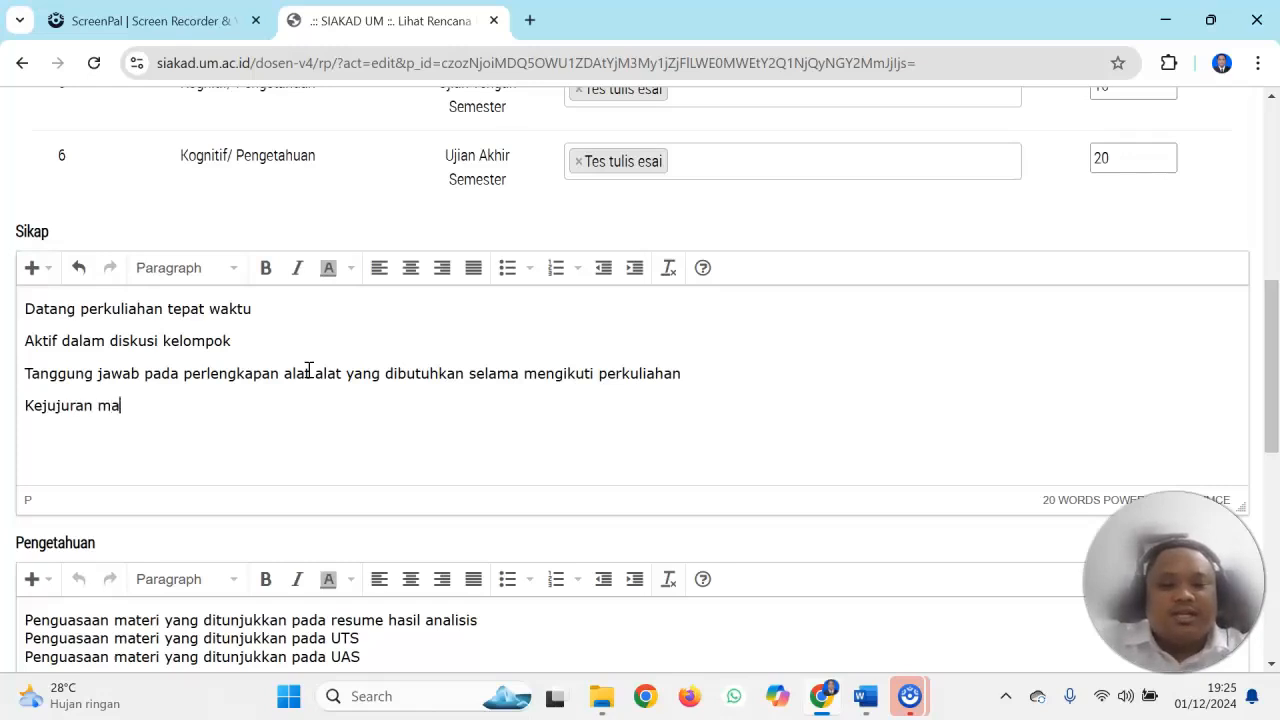
type("hasiswa dala")
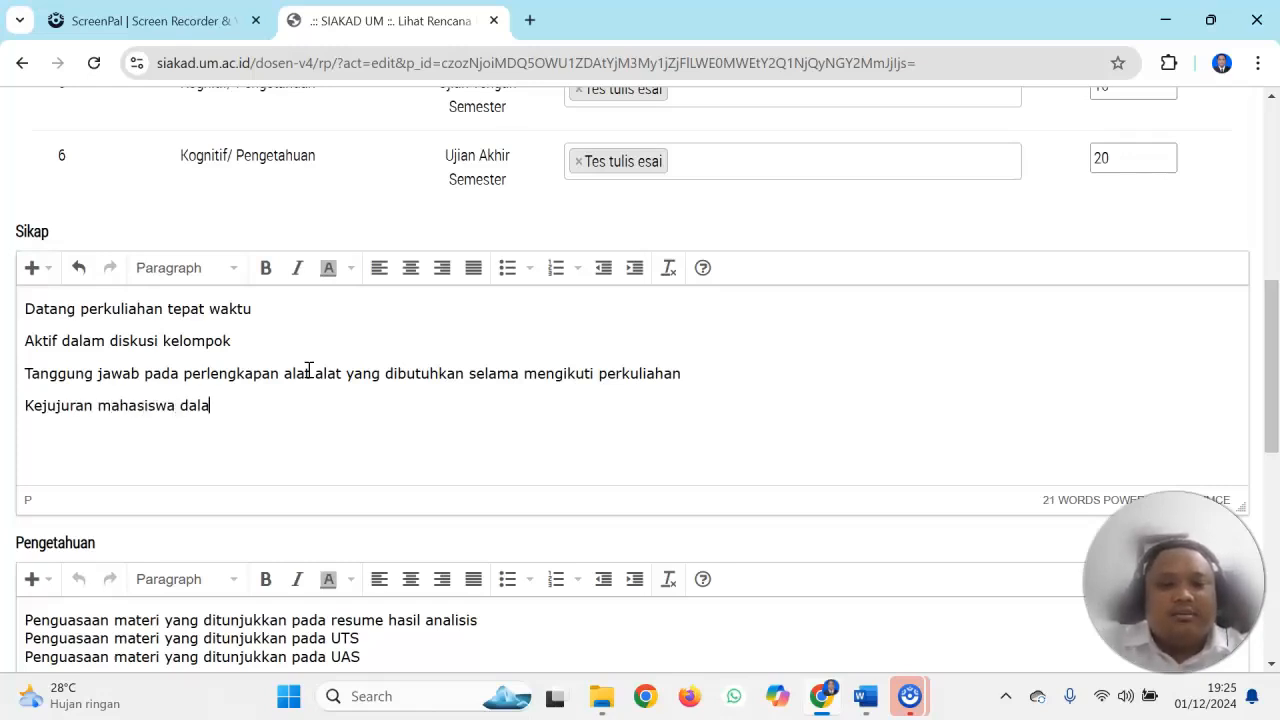
type("m meng")
Add the fourth Sikap line "Kejujuran mahasiswa dalam mengerjakan tugas"
key("BackSpace")
key("BackSpace")
type("engerjakan tugas")
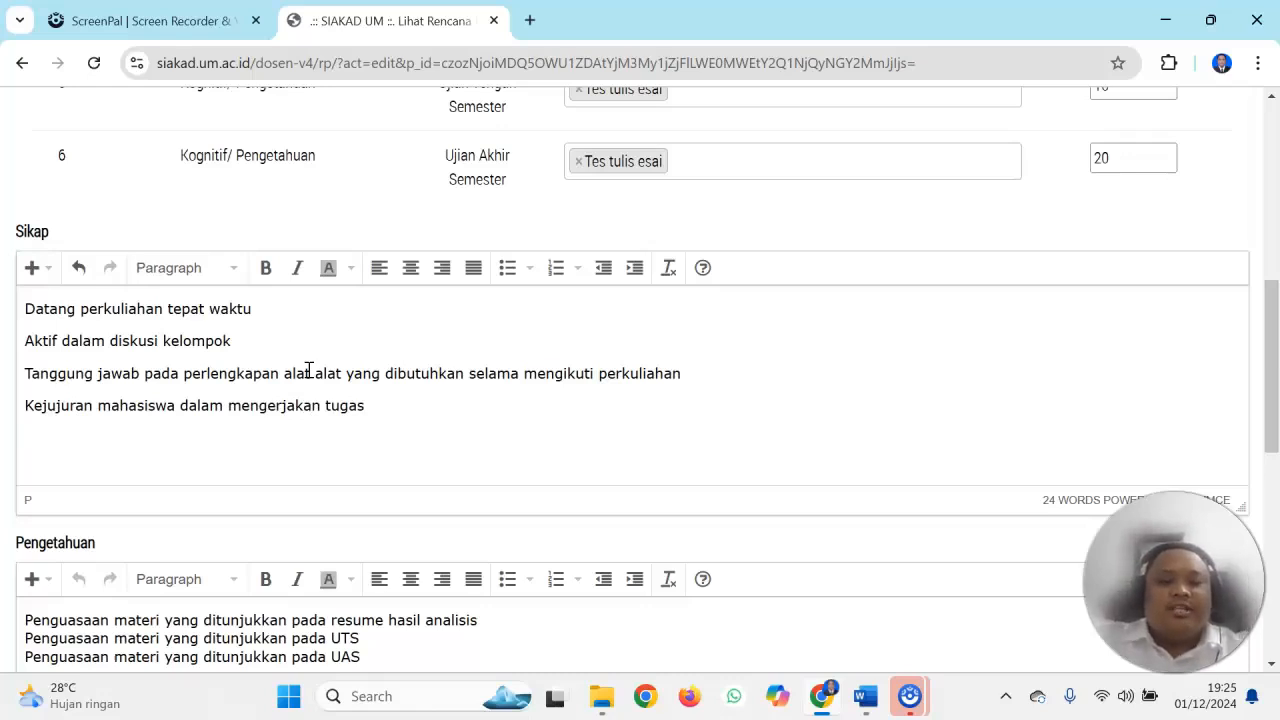
Add the fifth Sikap line "Kepedulian terhadap kondusifitas perkuliahan."
type("epedulian gterhadap")
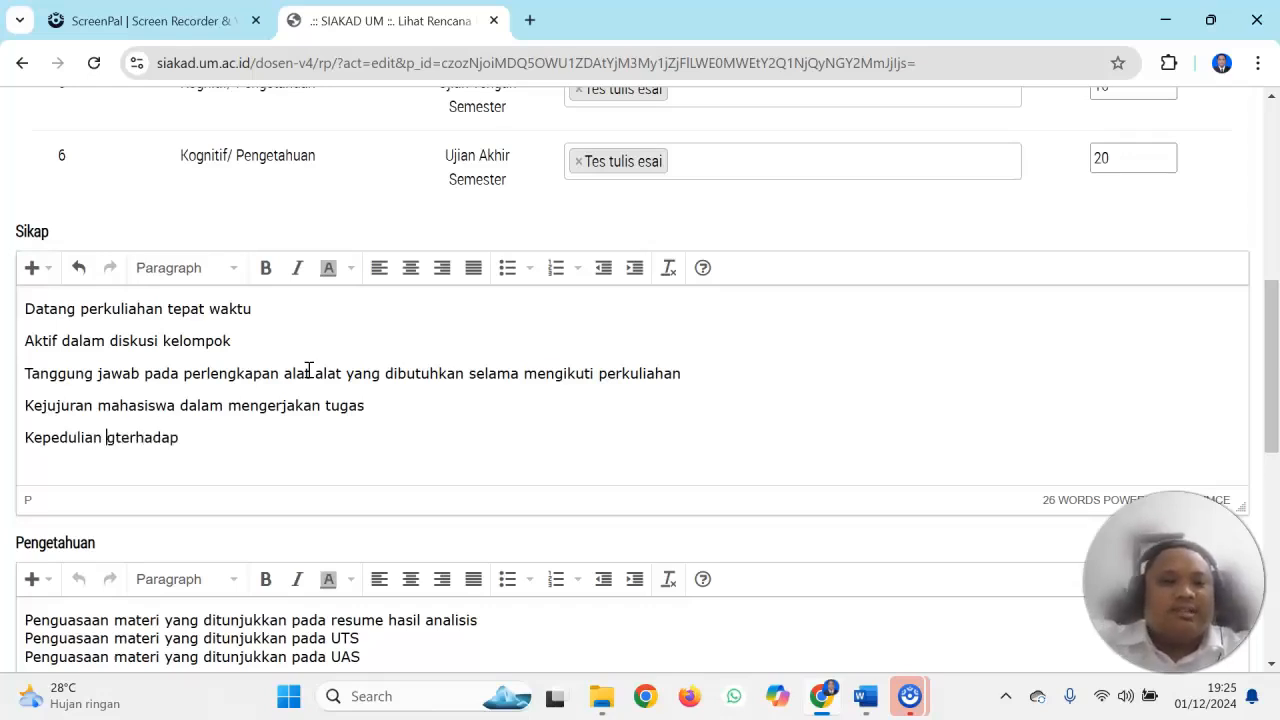
key("Delete")
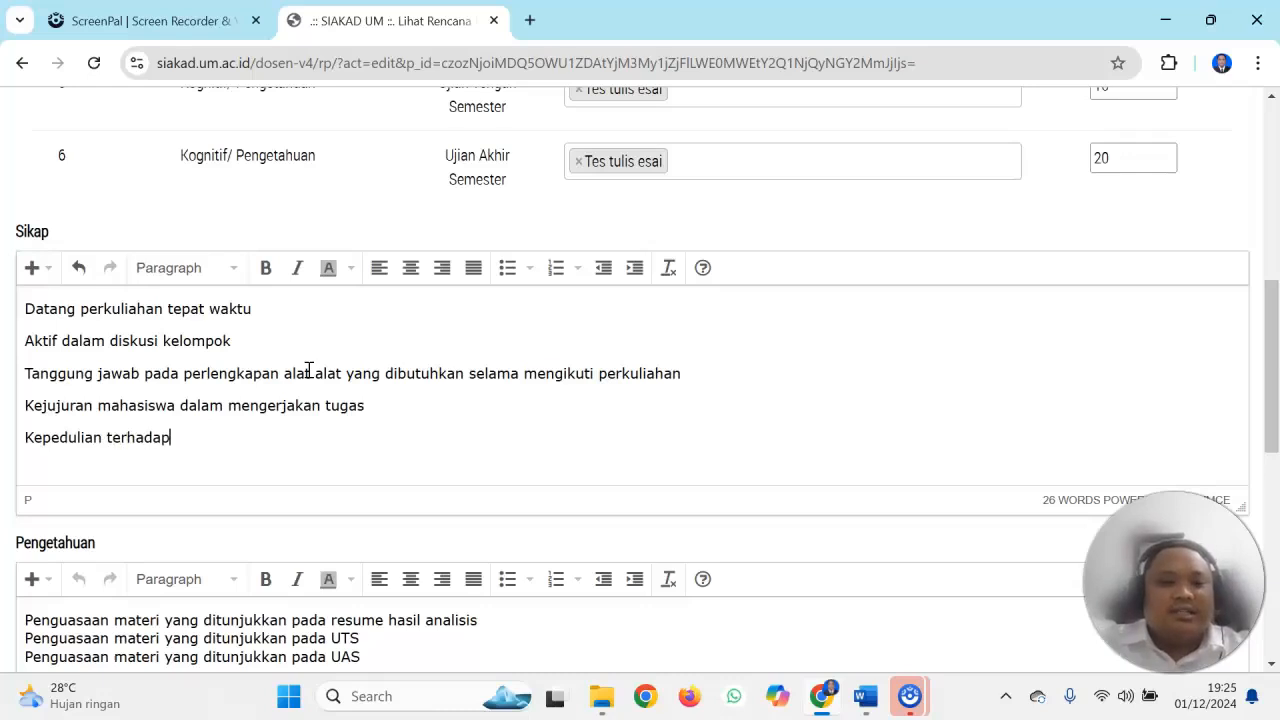
type("kondusi")
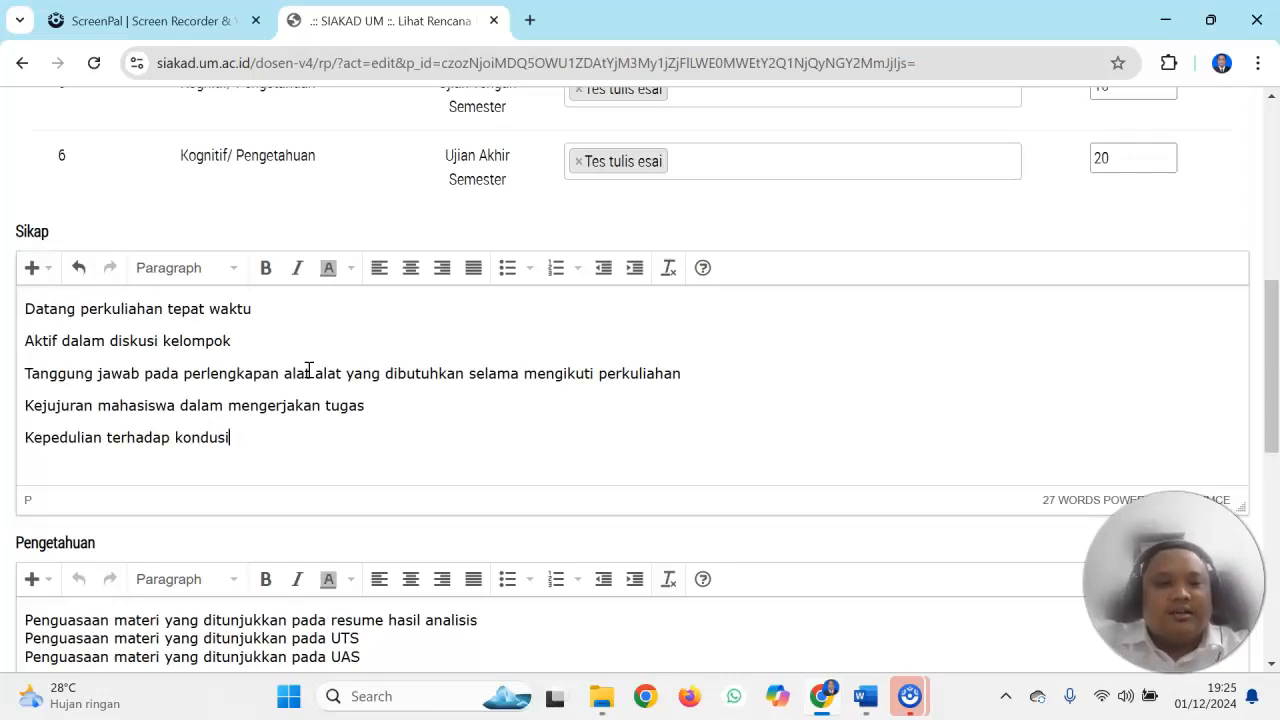
type("fitas ")
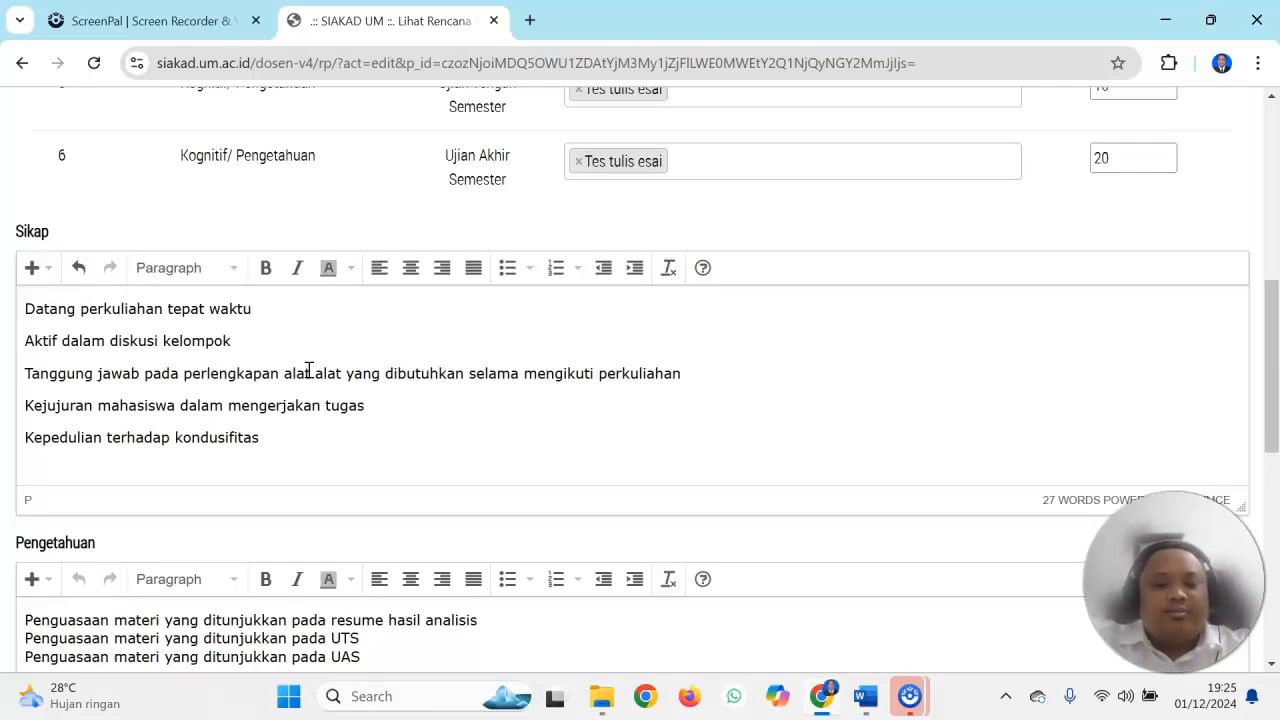
type("perkuliahan.")
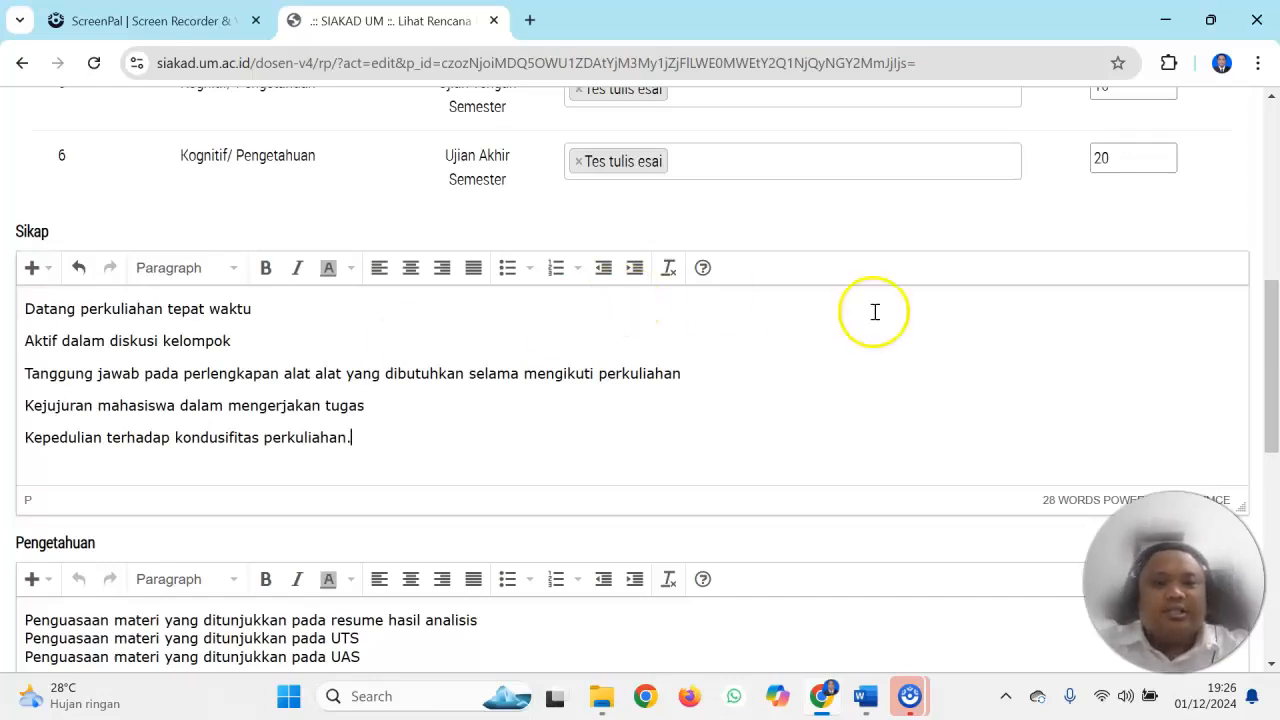
Clear all existing criteria from the Pengetahuan text box
left_click_drag(1276, 320, 1276, 386)
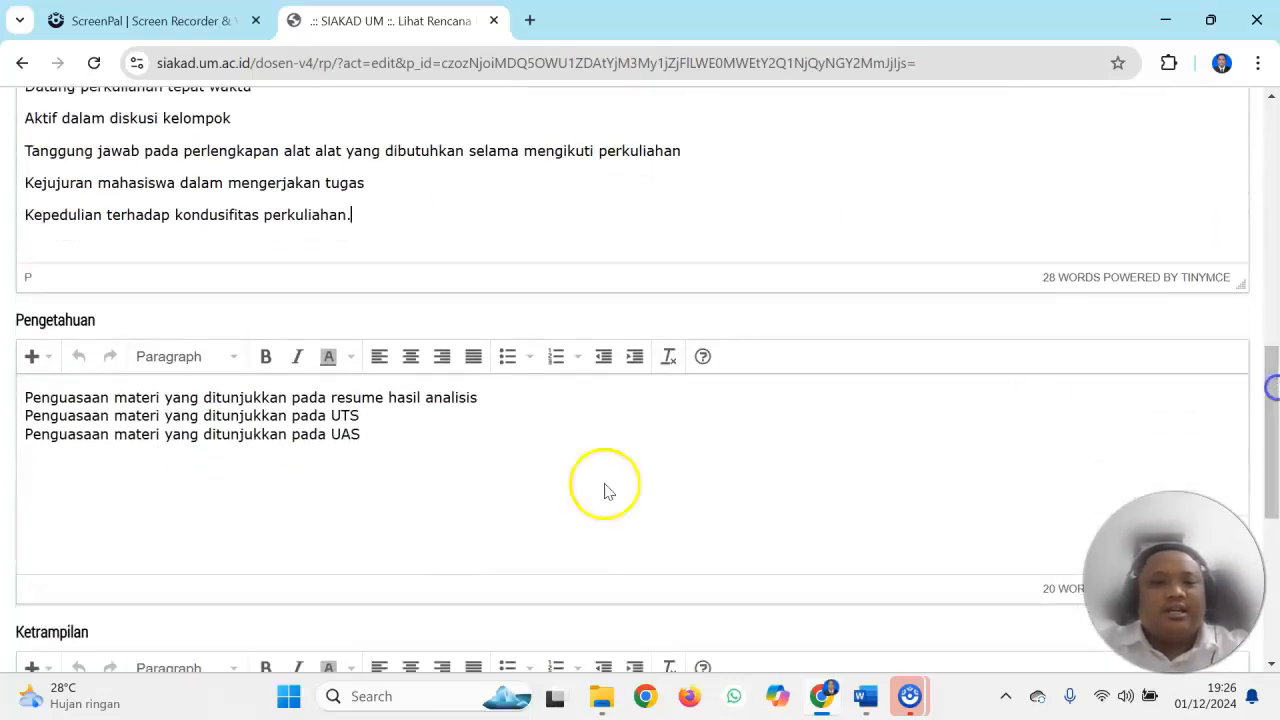
key("ctrl+a")
key("BackSpace")
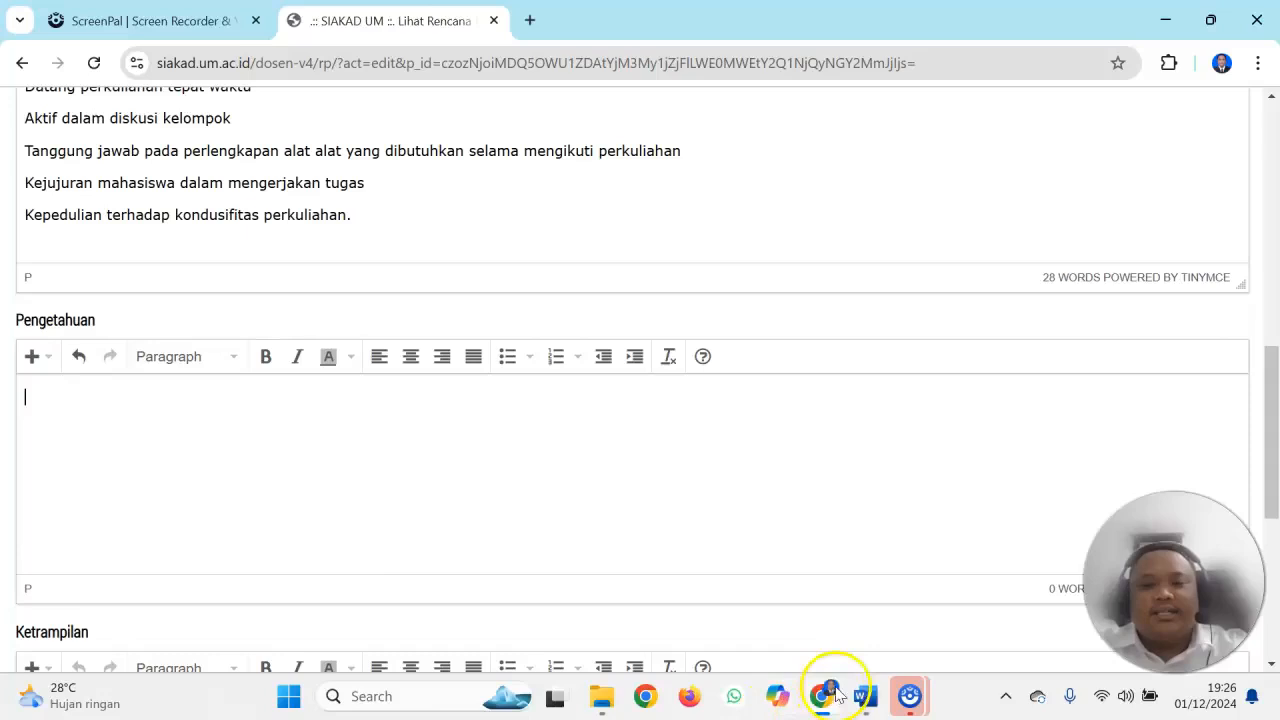
Copy Capaian Pembelajaran items 1, 3 and 4 from the Word document Dokumen1 into the Pengetahuan box in SIAKAD
left_click(865, 696)
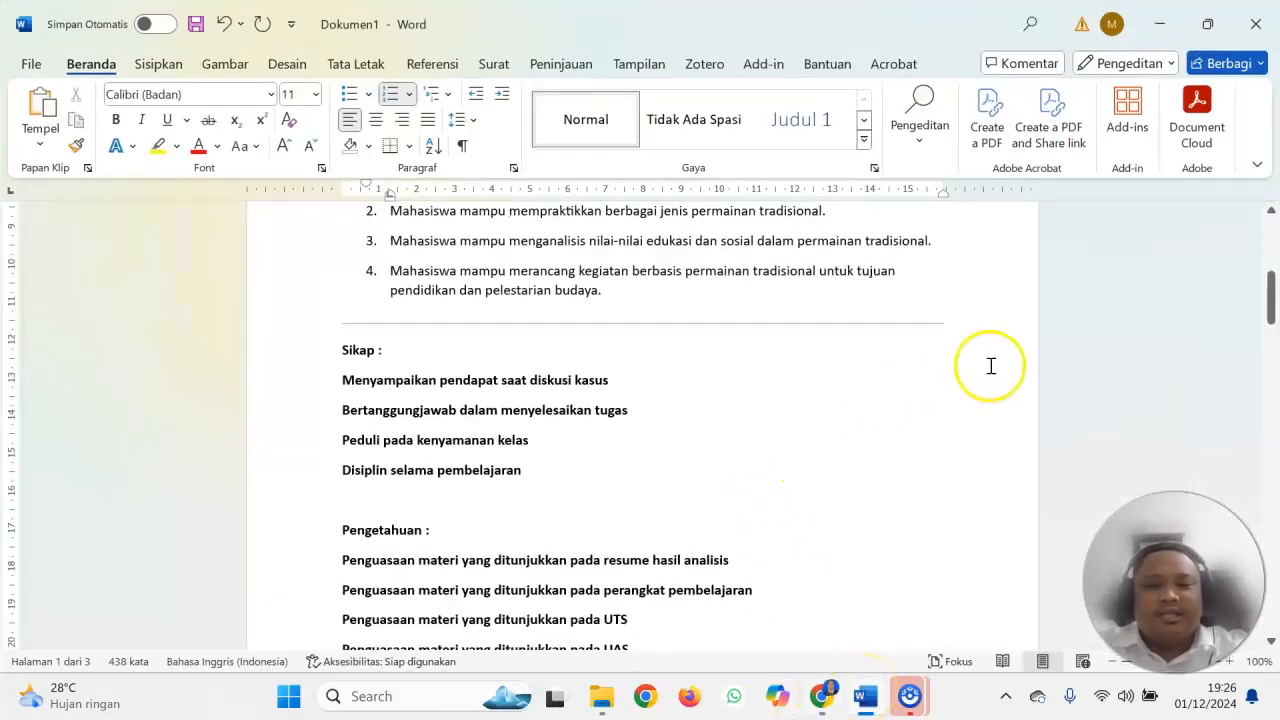
left_click_drag(1271, 286, 1273, 328)
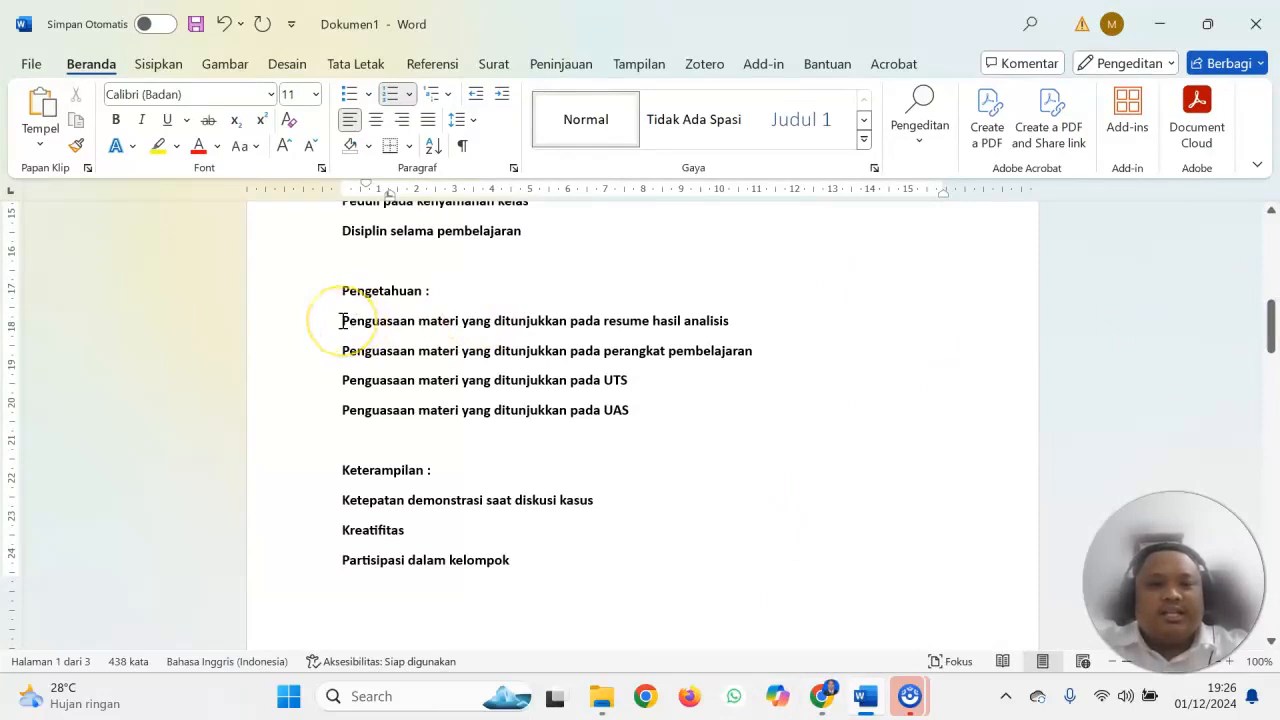
left_click_drag(342, 320, 632, 402)
left_click_drag(1274, 340, 1275, 293)
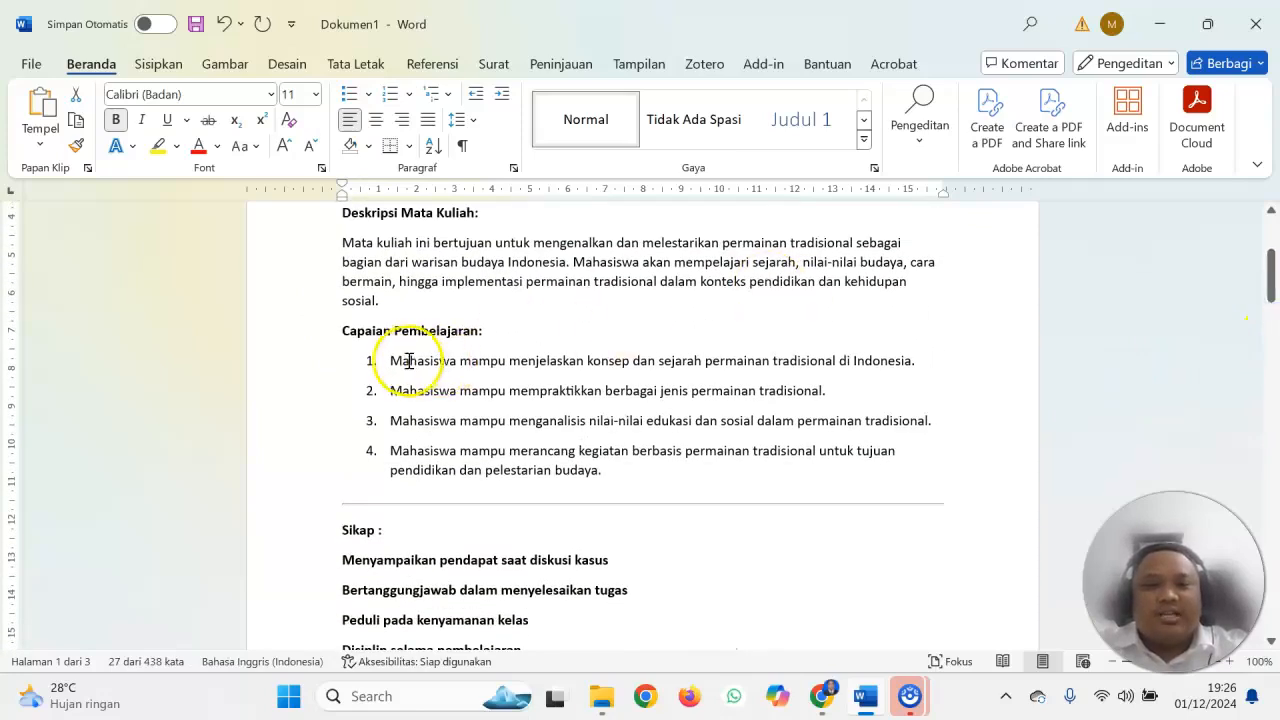
left_click_drag(391, 357, 945, 360)
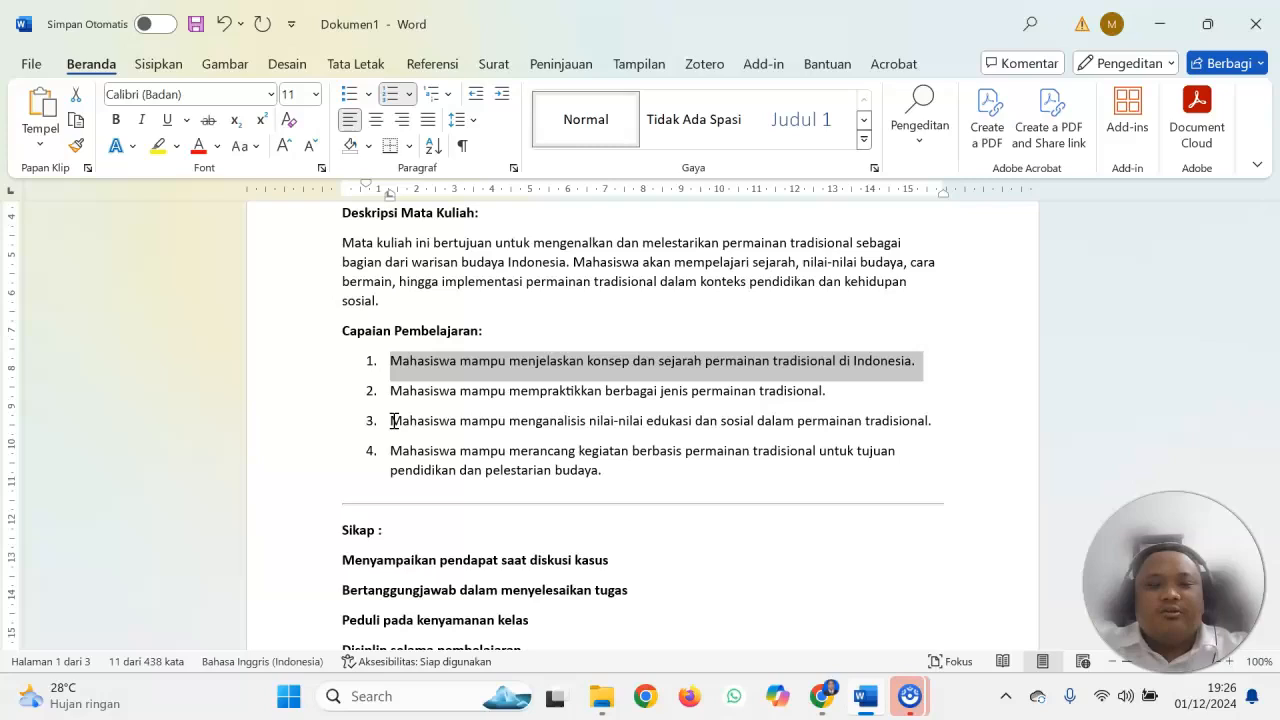
left_click_drag(393, 421, 601, 470)
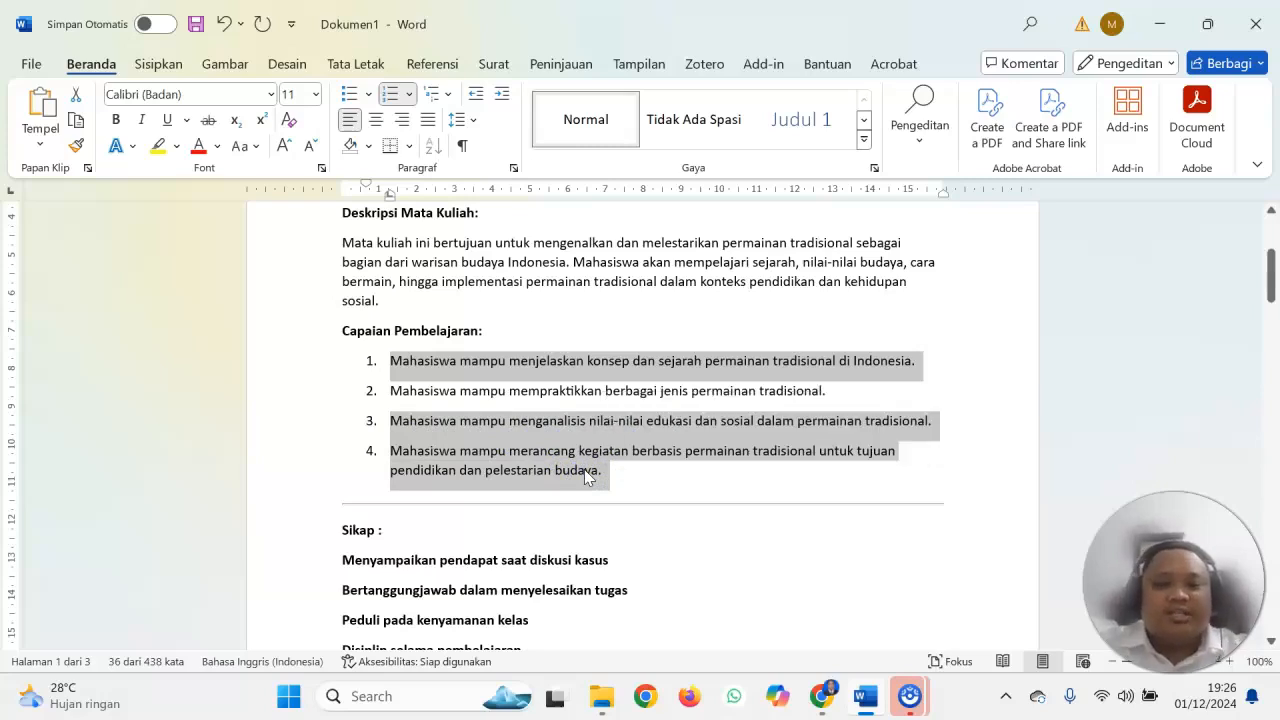
left_click(103, 391)
type("Mahasiswa mampu menjelaskan konsep dan sejarah permainan tradisional di Indonesia. Mahasiswa mampu menganalisis nilai-nilai edukasi dan sosial dalam permainan tradisional. Mahasiswa mampu merancang kegiatan berbasis permainan tradisional untuk tujuan pendidikan dan pelestarian budaya.")
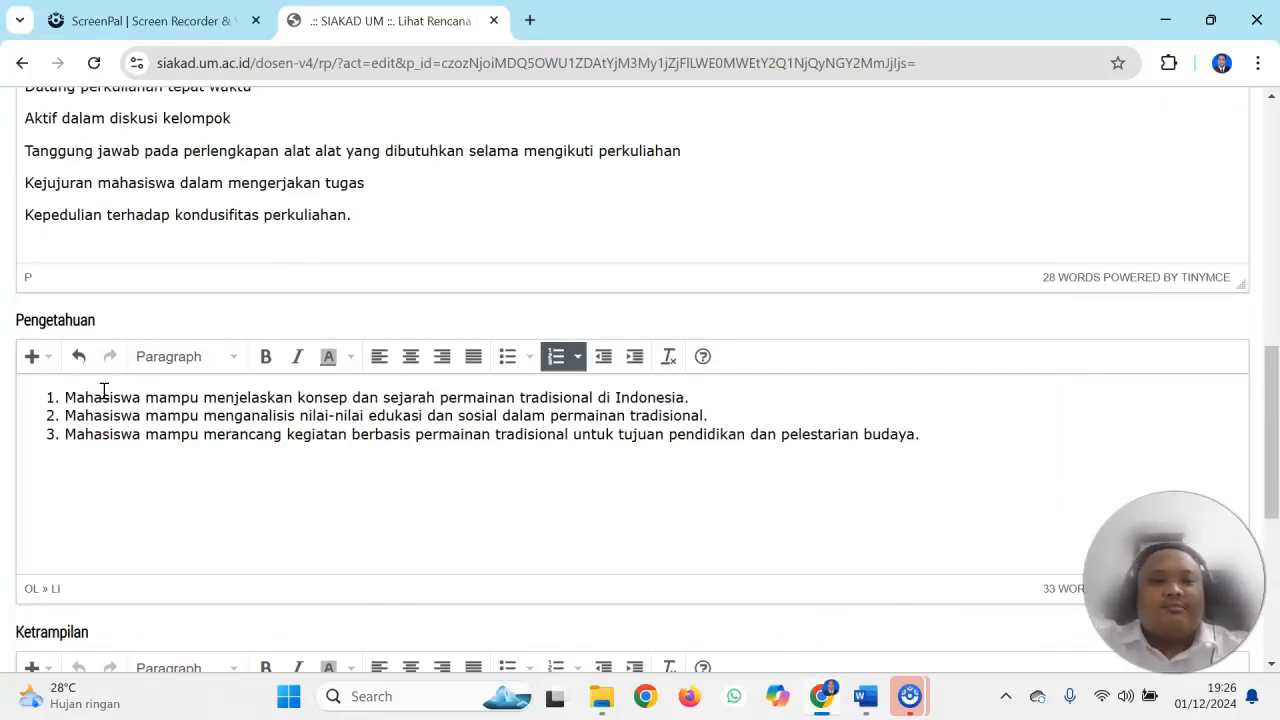
Turn the three numbered Pengetahuan items into separate plain paragraphs without numbering
left_click(64, 397)
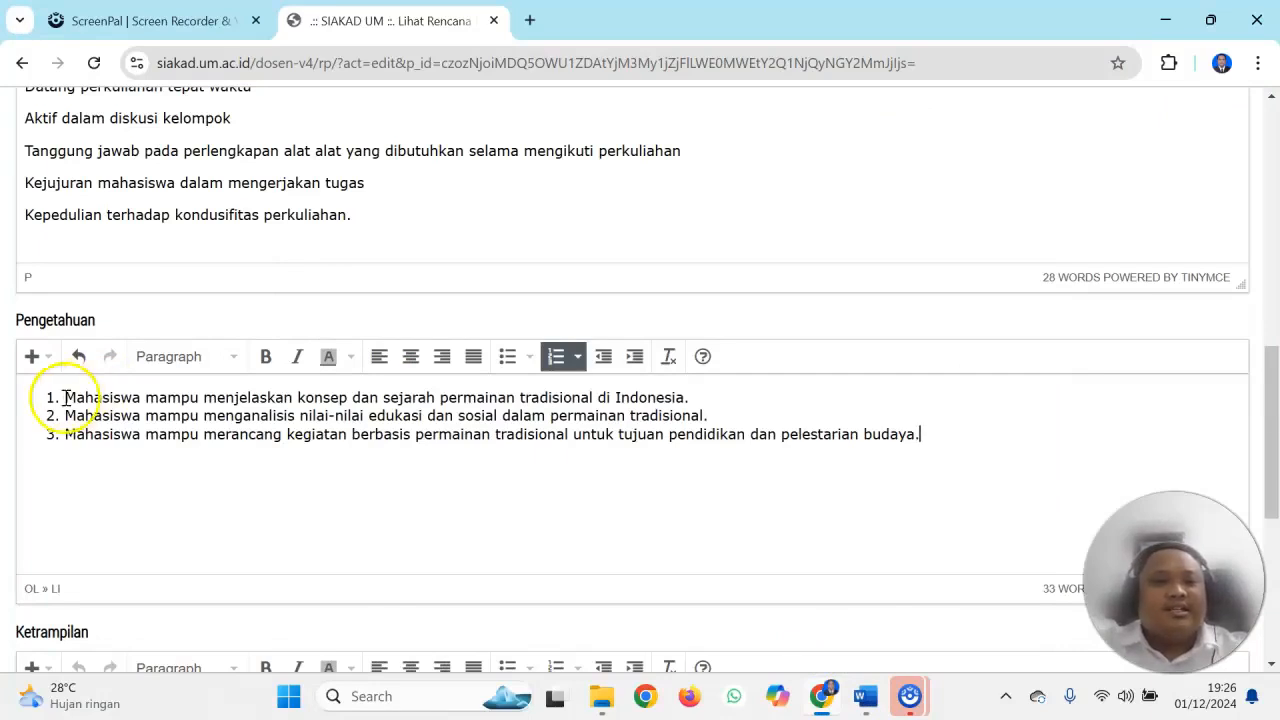
key("BackSpace")
key("Down")
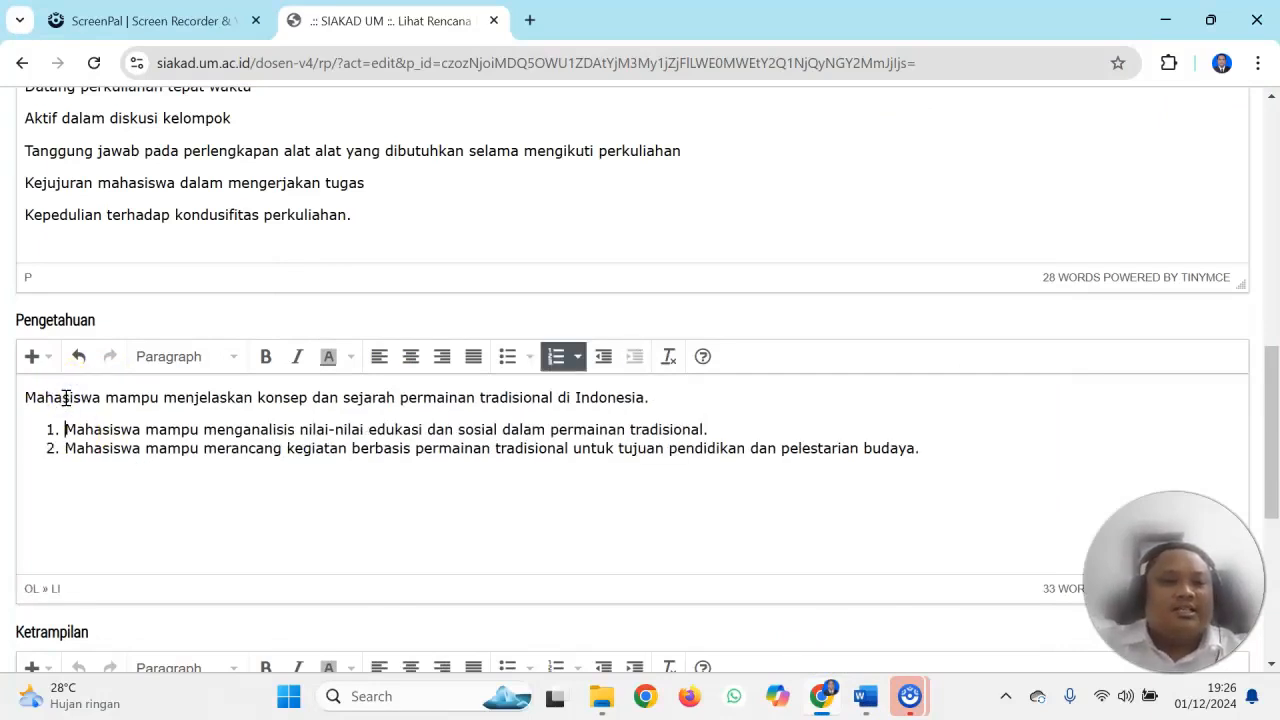
key("BackSpace")
key("BackSpace")
key("BackSpace")
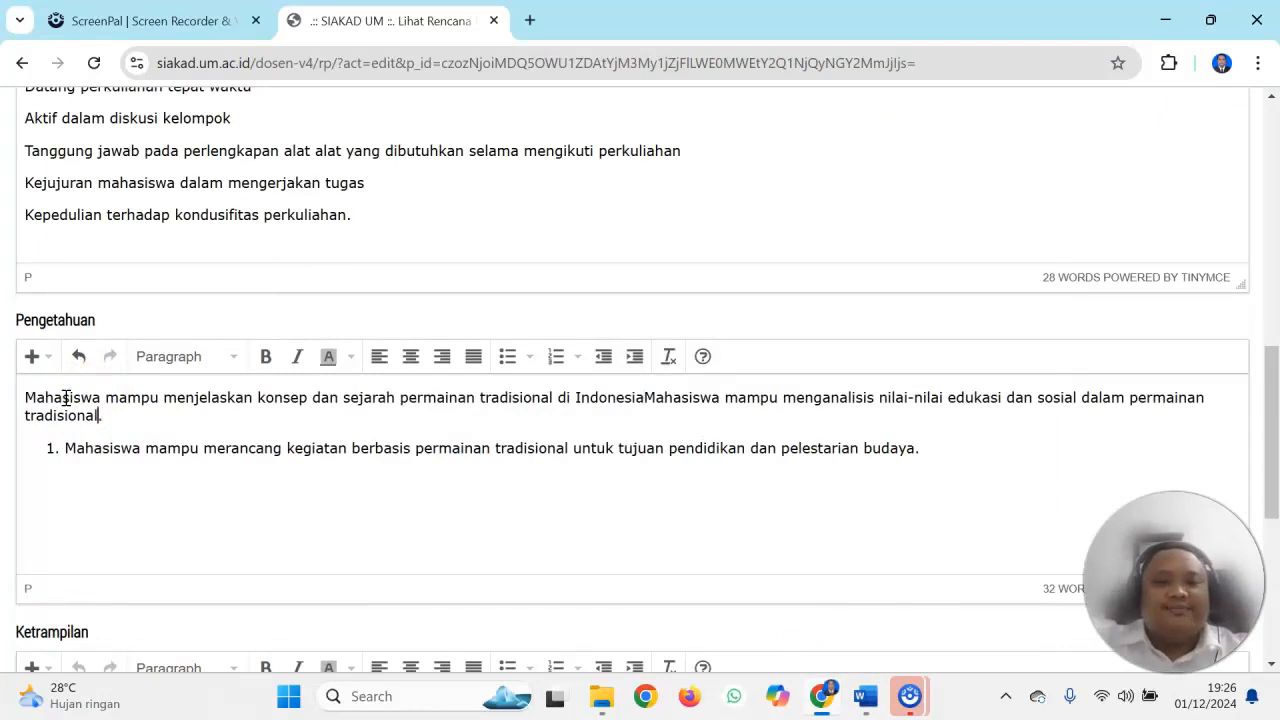
left_click(674, 397)
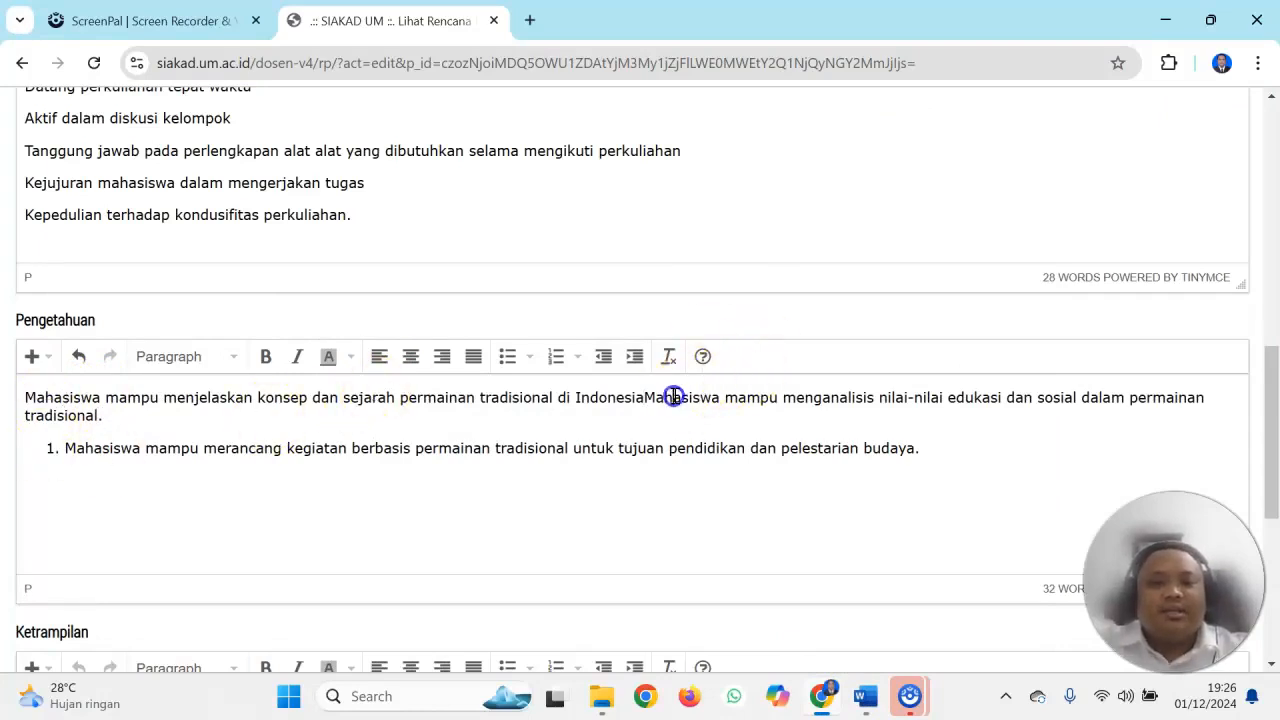
key("Return")
key("Down")
key("BackSpace")
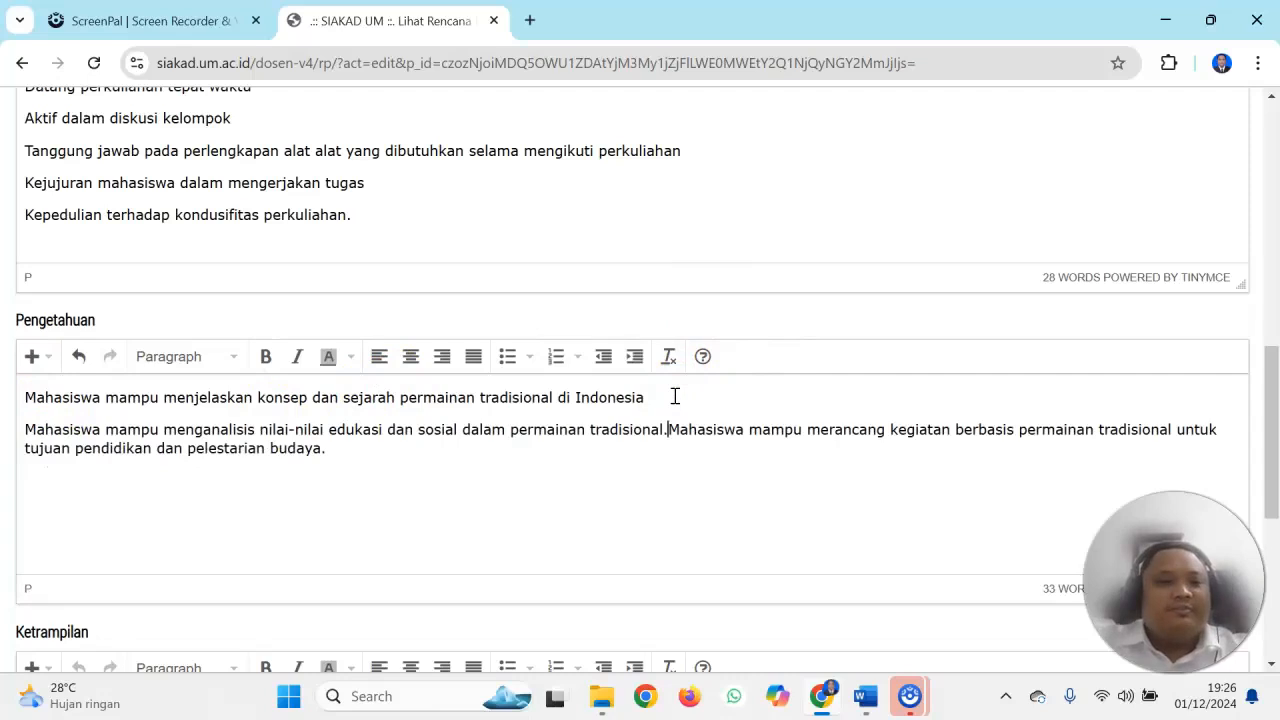
key("Return")
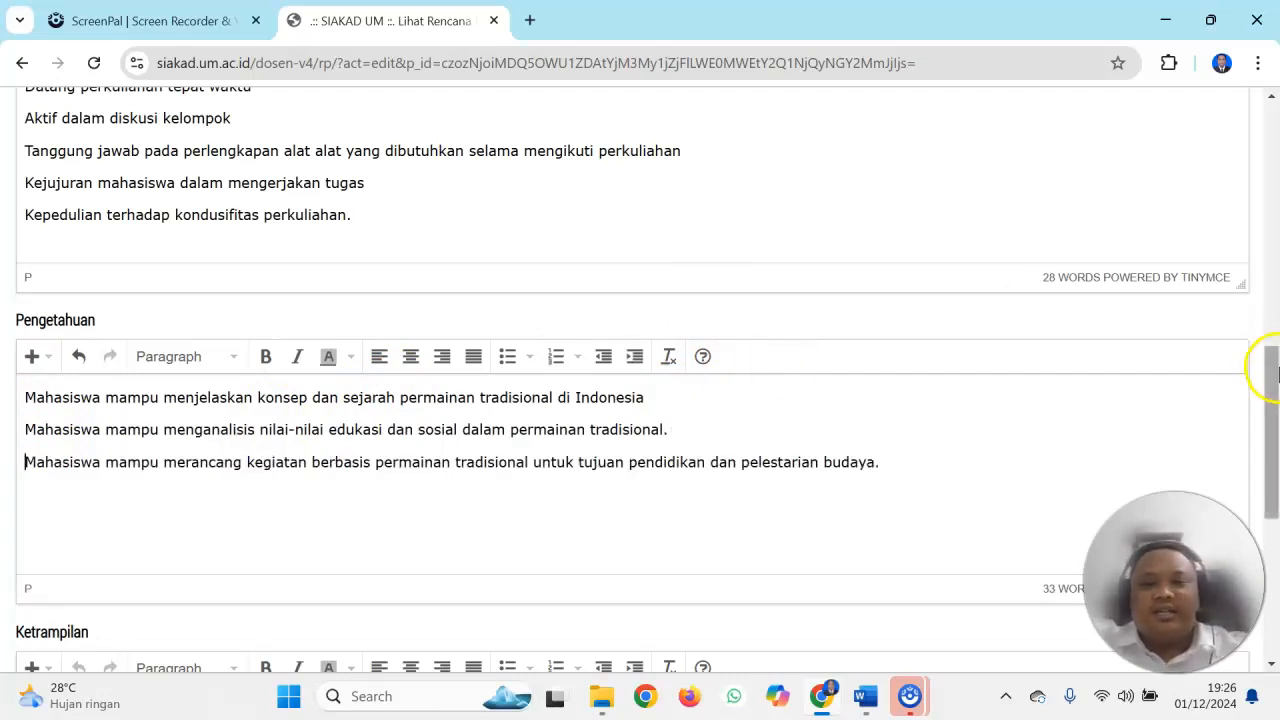
Clear all existing criteria from the Ketrampilan text box
left_click_drag(1275, 369, 1275, 460)
left_click(375, 455)
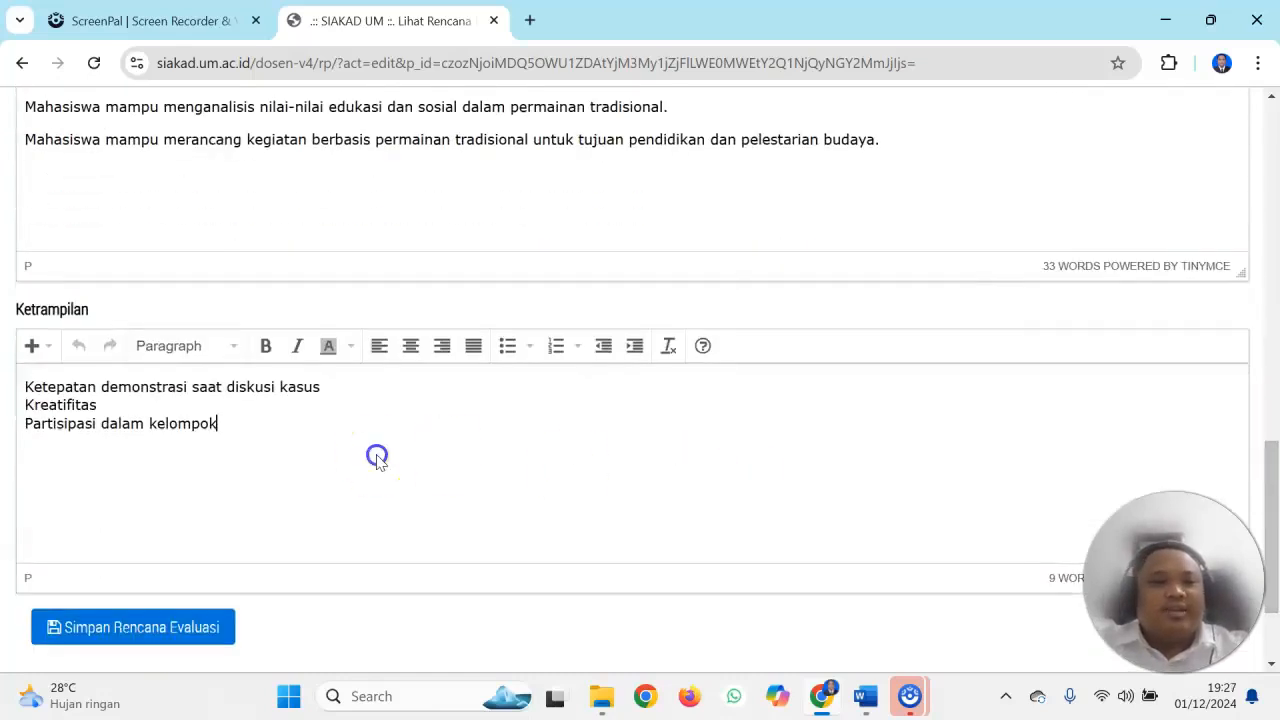
key("ctrl+a")
key("BackSpace")
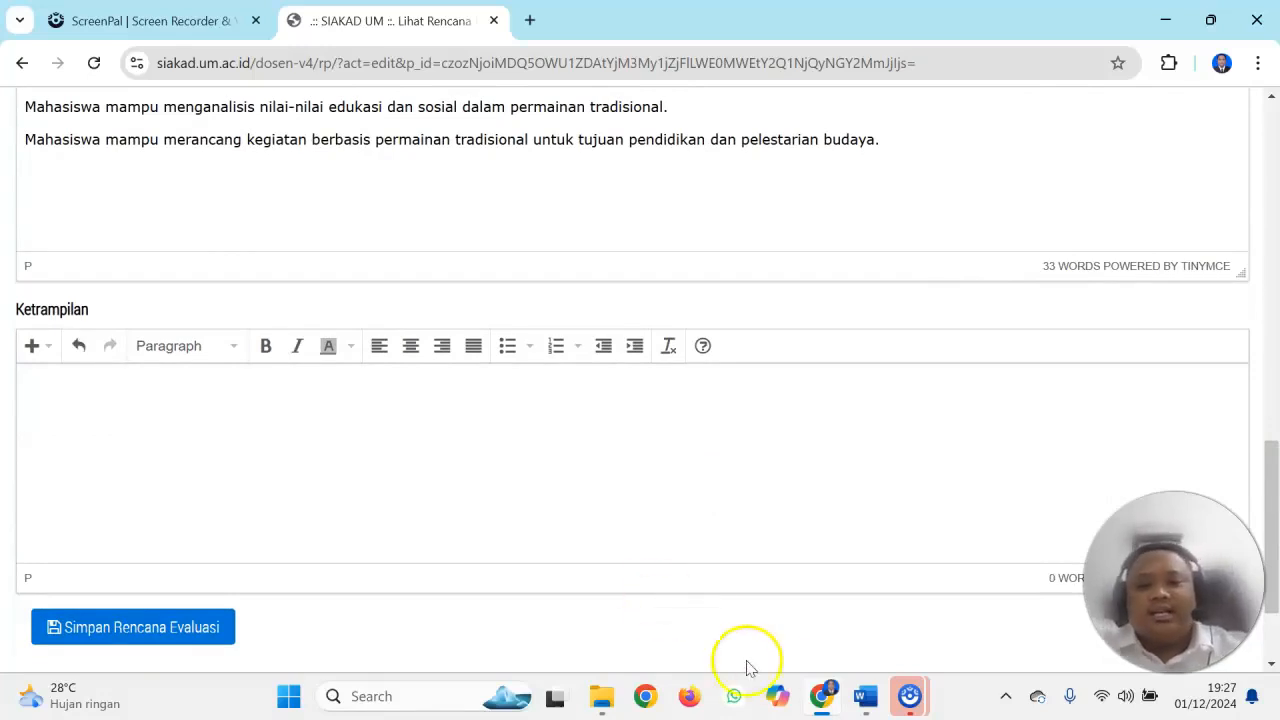
Copy Capaian Pembelajaran item 2 from the Word document into the Ketrampilan box as a plain, unnumbered paragraph
left_click(868, 700)
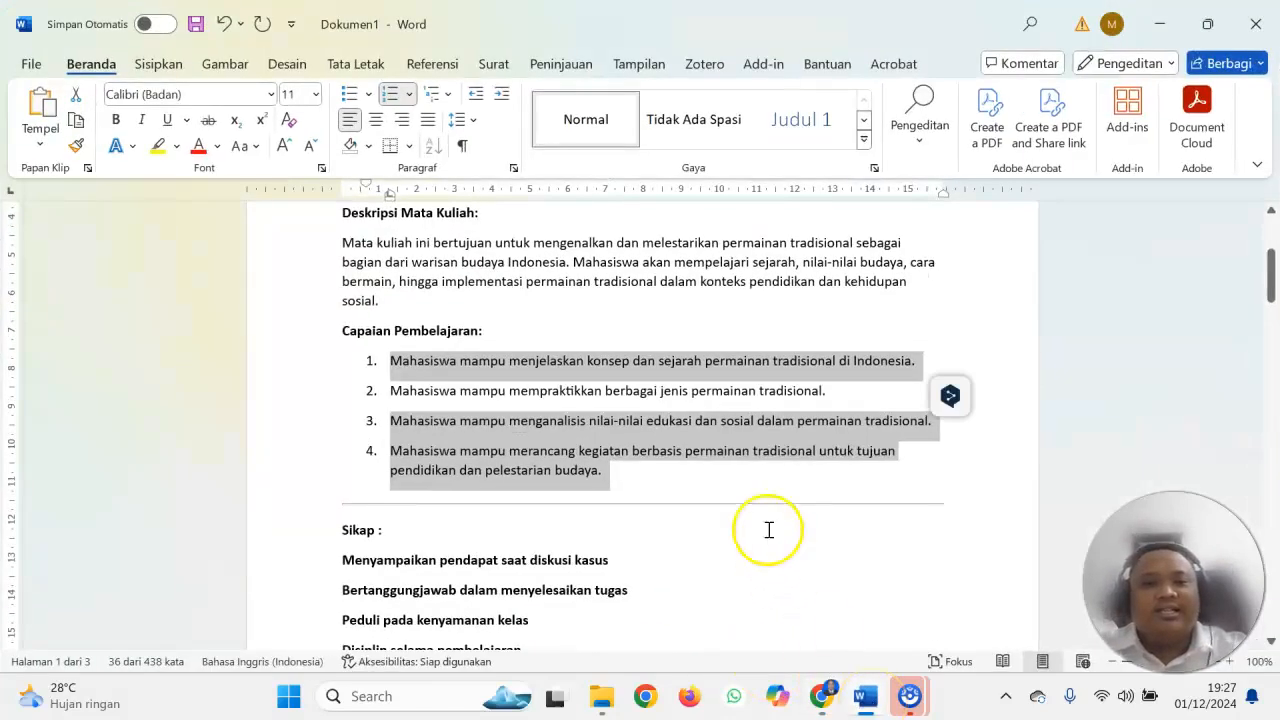
left_click_drag(826, 391, 374, 406)
key("ctrl+c")
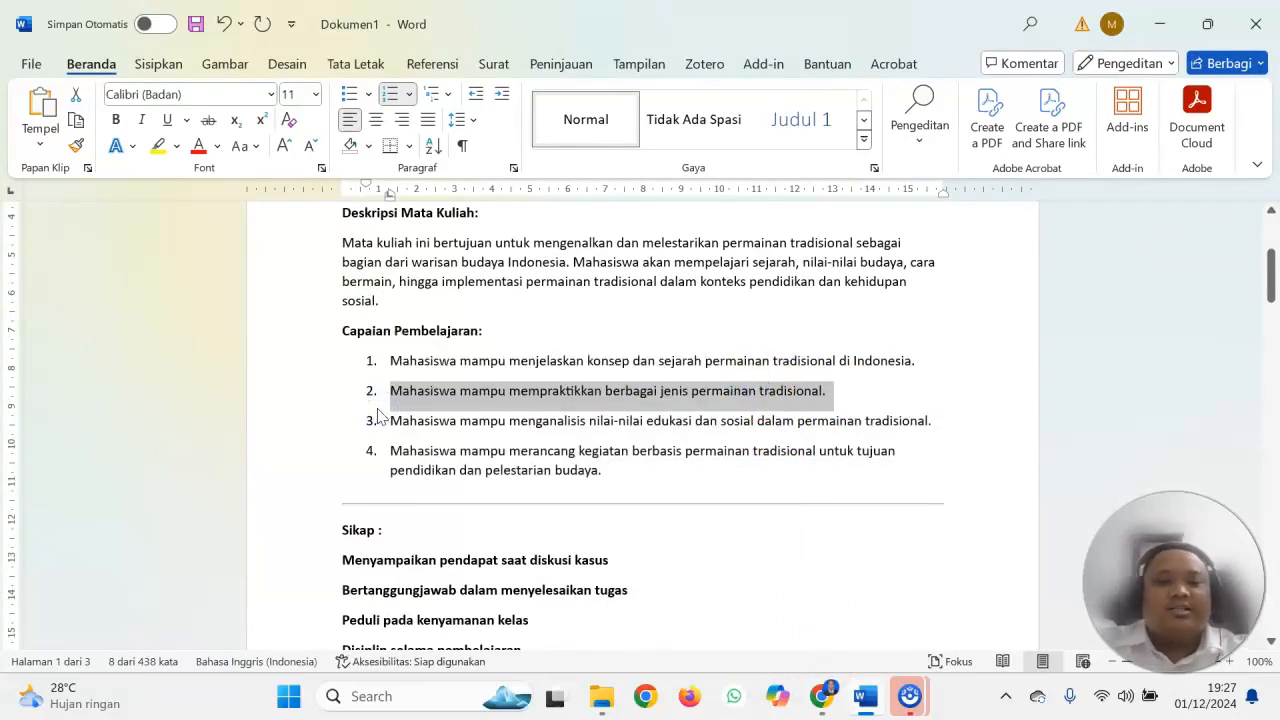
left_click(866, 696)
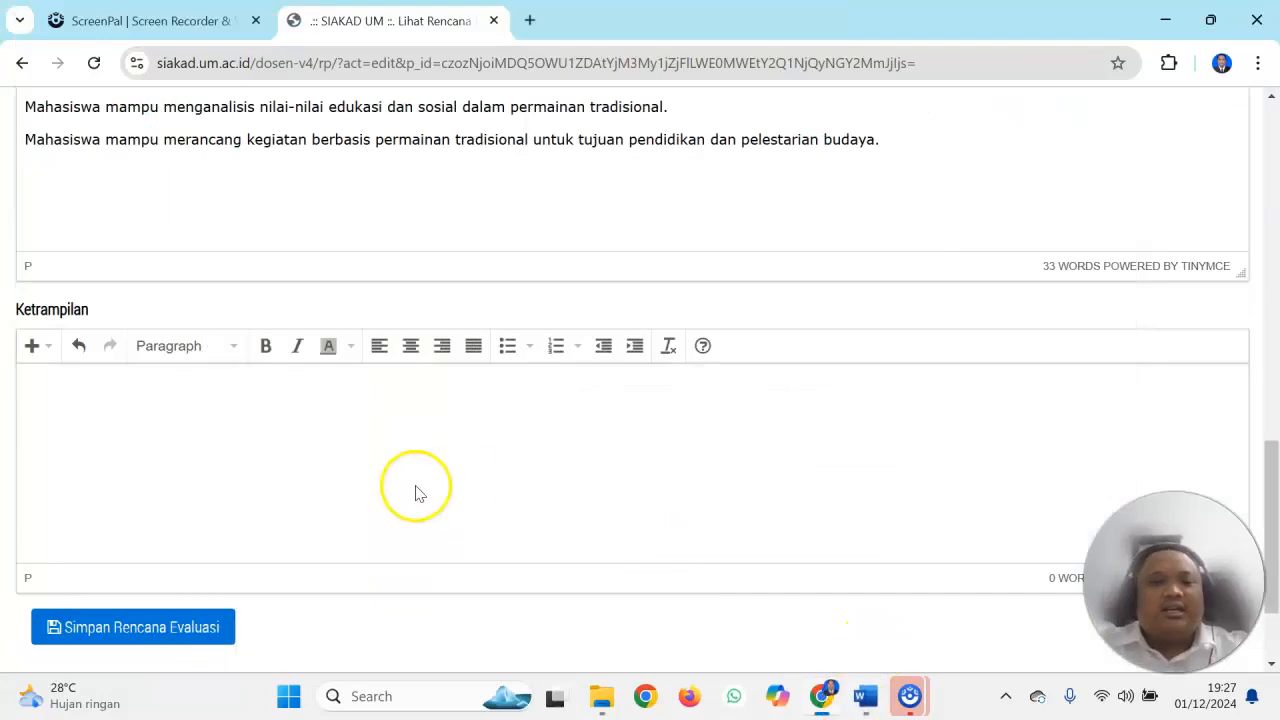
key("ctrl+v")
left_click(338, 458)
key("BackSpace")
Using the Word meeting table as reference, extend the Ketrampilan sentence with "seperti: gobak sodor, engklek, balap karung, egrang, bangkiak, dan sebagainya."
left_click(618, 389)
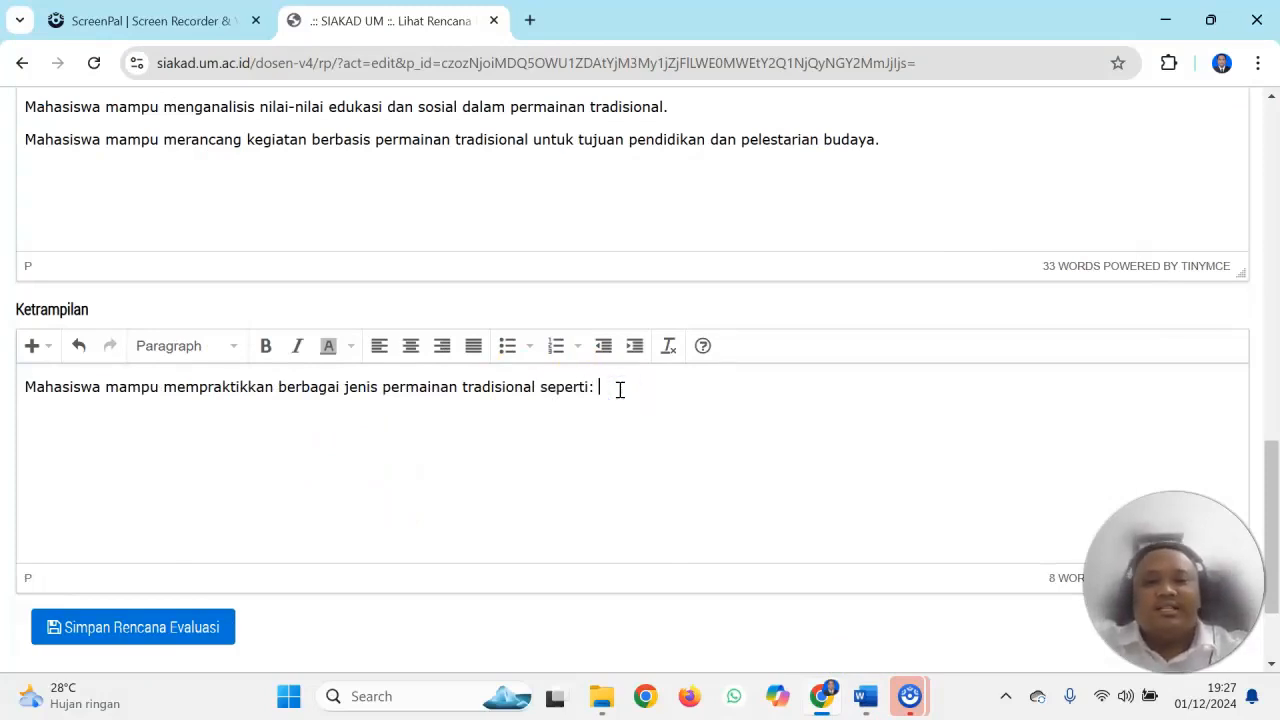
left_click(866, 696)
left_click_drag(1271, 280, 1270, 408)
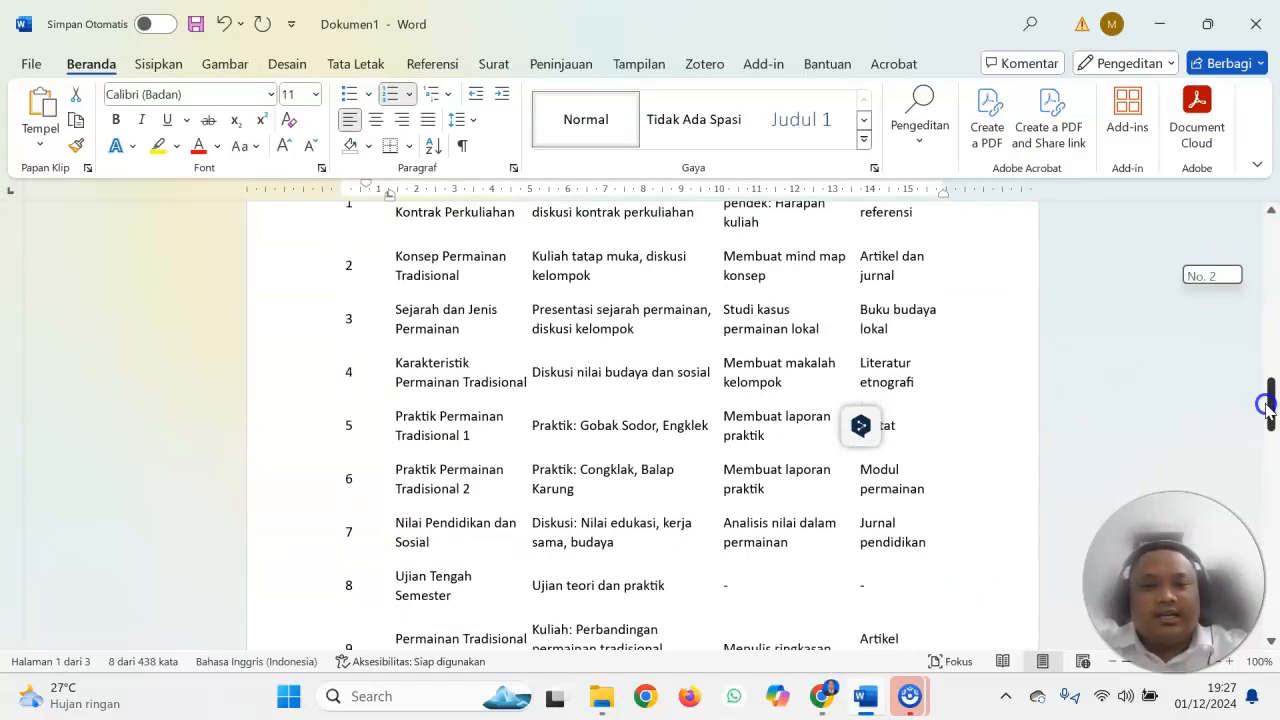
left_click_drag(1267, 405, 1269, 432)
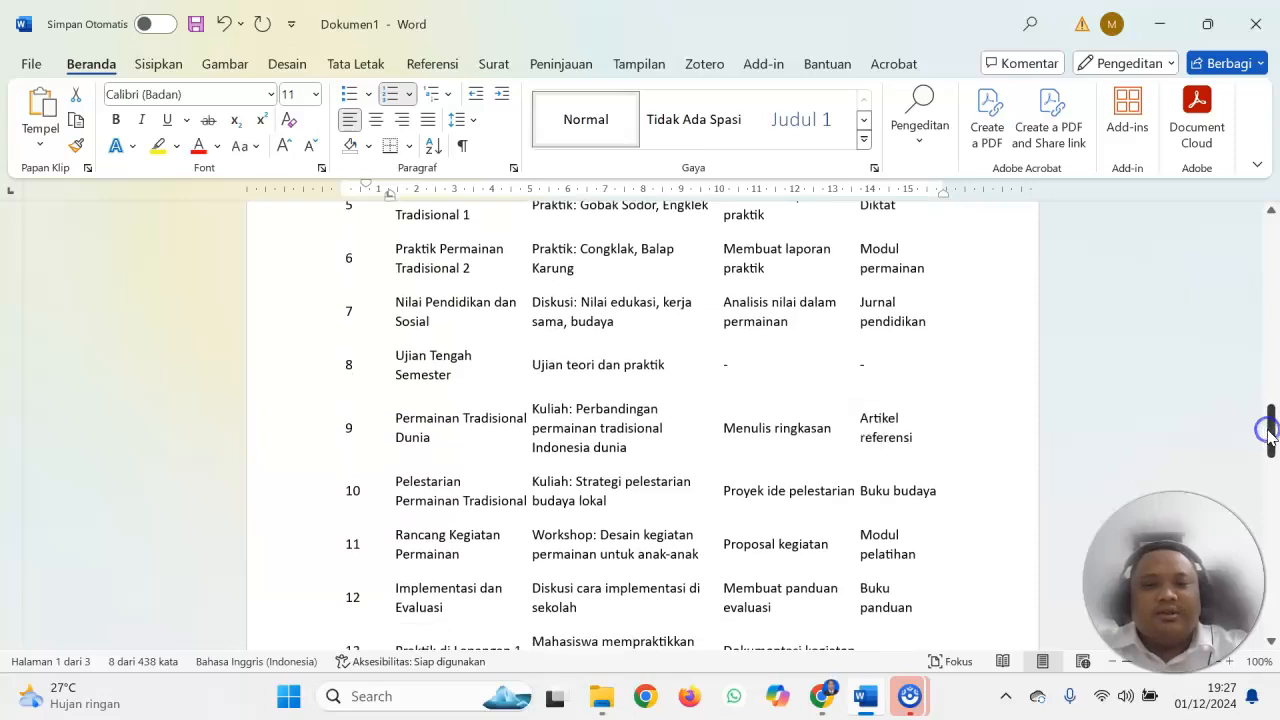
left_click(865, 696)
left_click(672, 541)
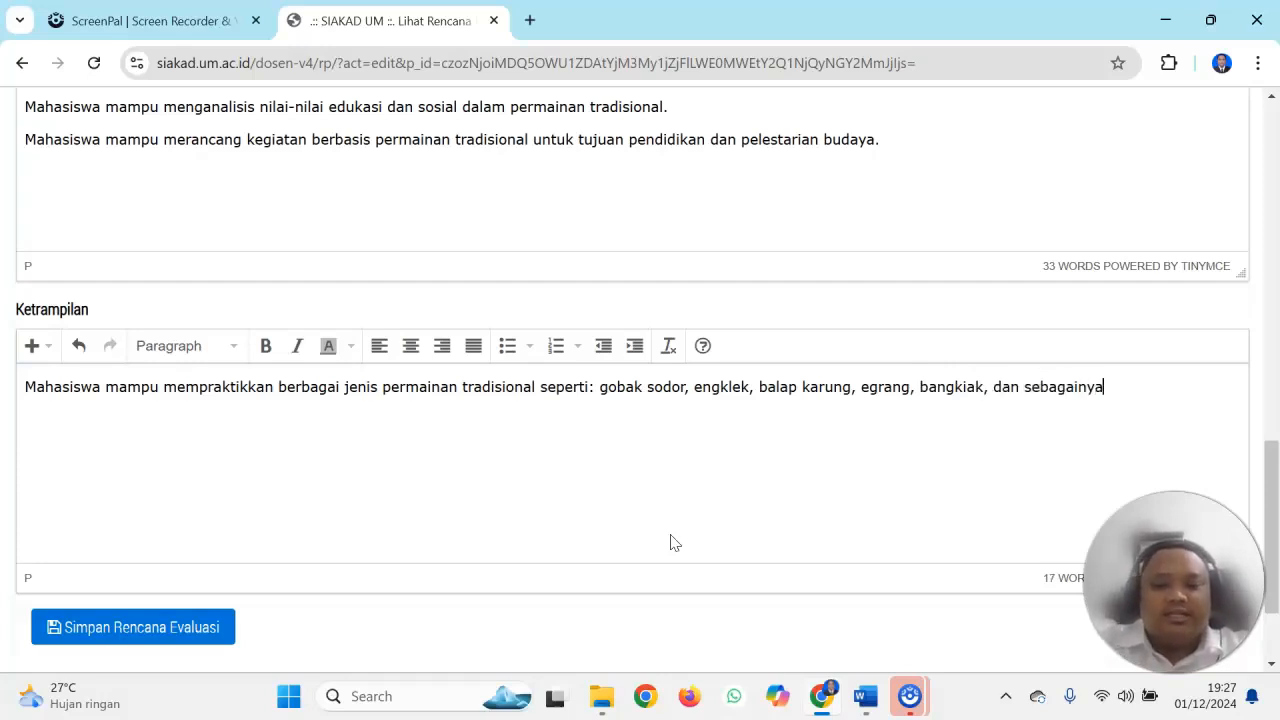
Save the evaluation plan and return to the Daftar Mata Kuliah course list
left_click_drag(1272, 466, 1272, 512)
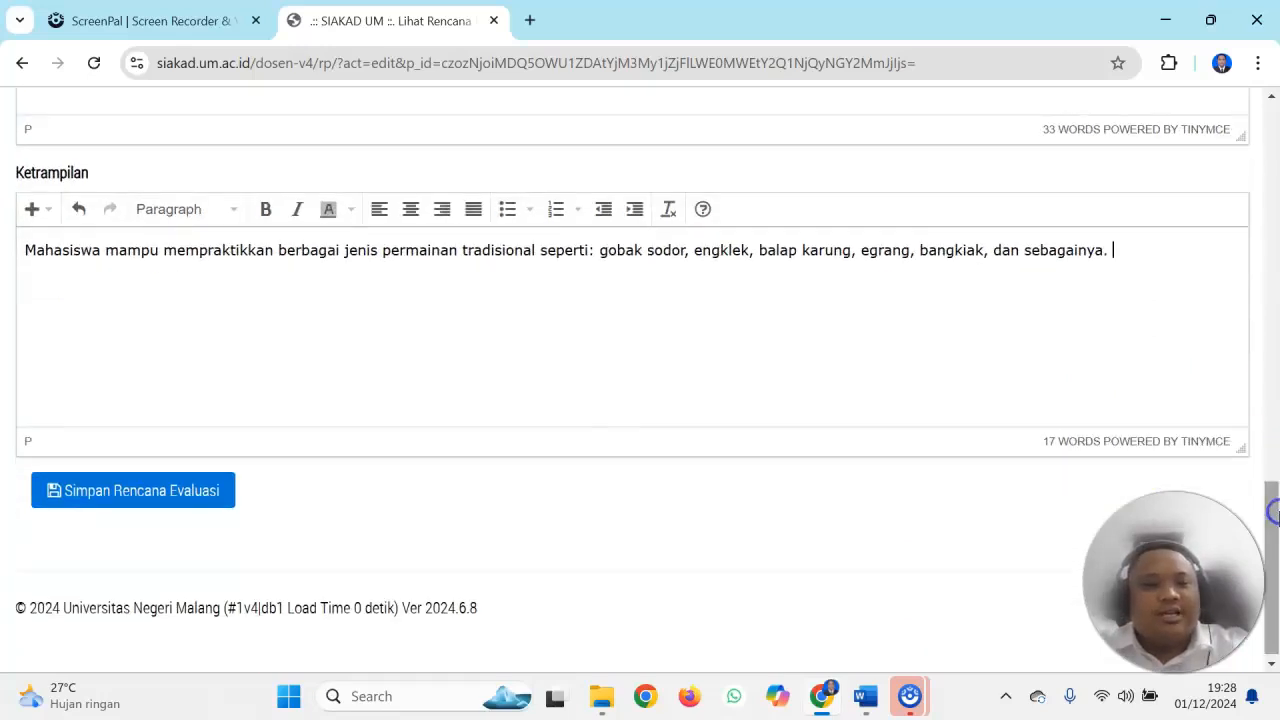
left_click(225, 490)
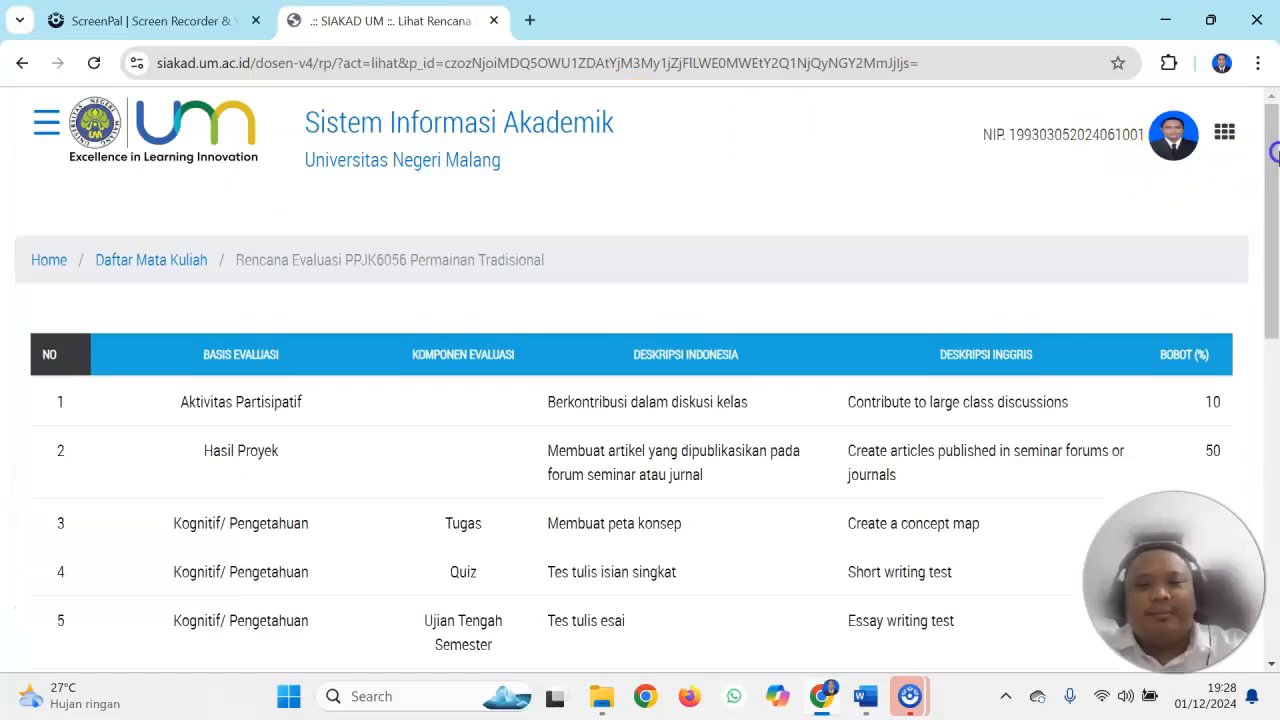
left_click(140, 262)
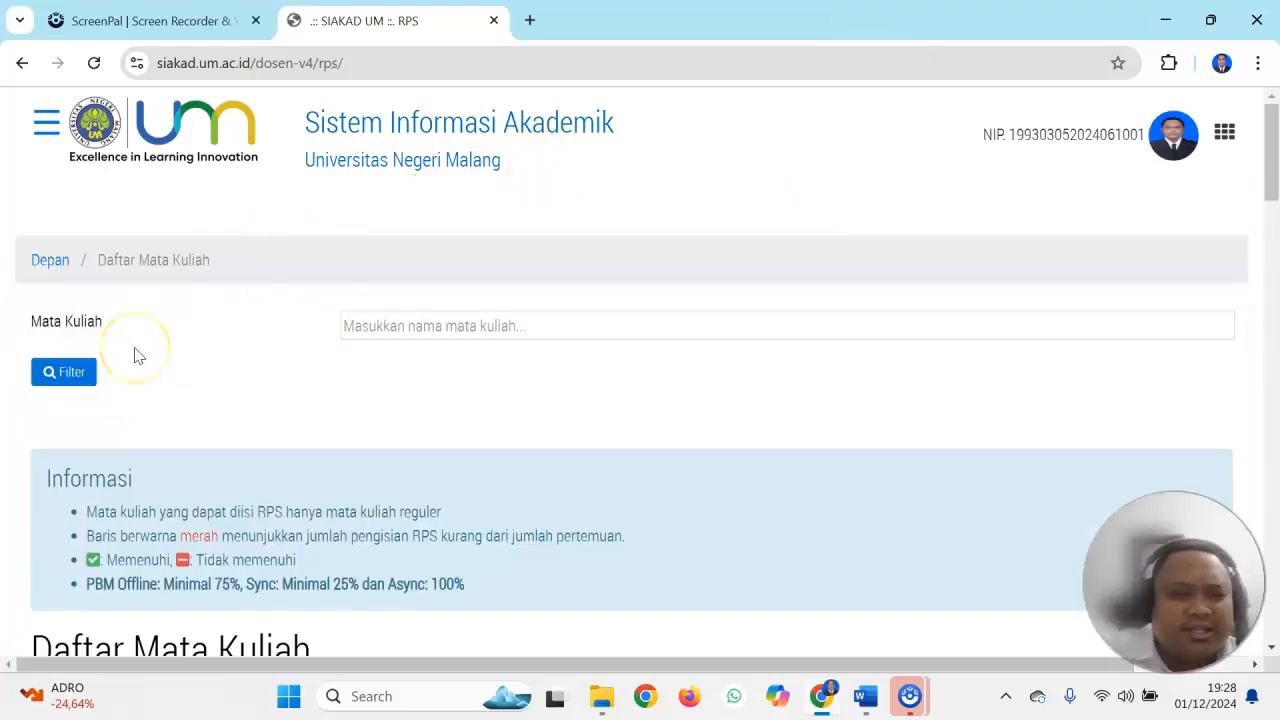
Examine the completeness columns of Permainan Tradisional in the course list and compare them with the other courses
left_click_drag(1268, 150, 1275, 494)
left_click_drag(880, 665, 1020, 660)
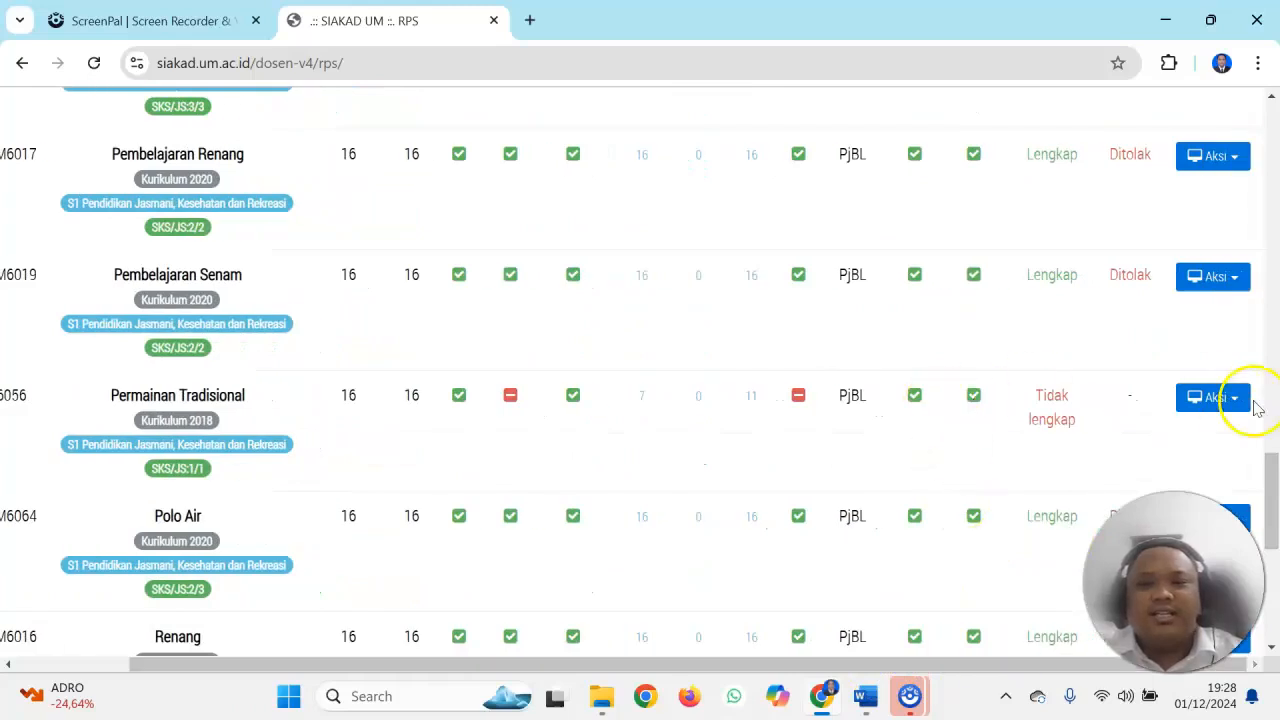
left_click_drag(1274, 500, 1205, 535)
left_click_drag(923, 665, 896, 670)
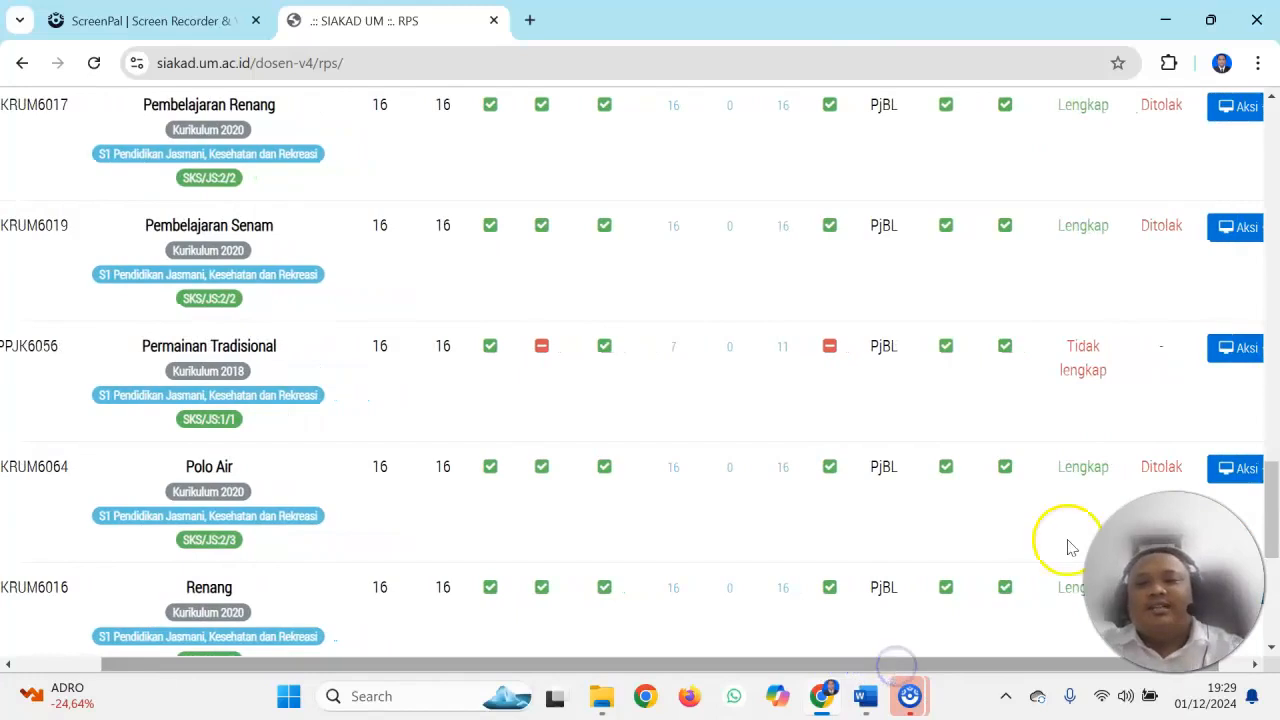
left_click_drag(1034, 662, 945, 672)
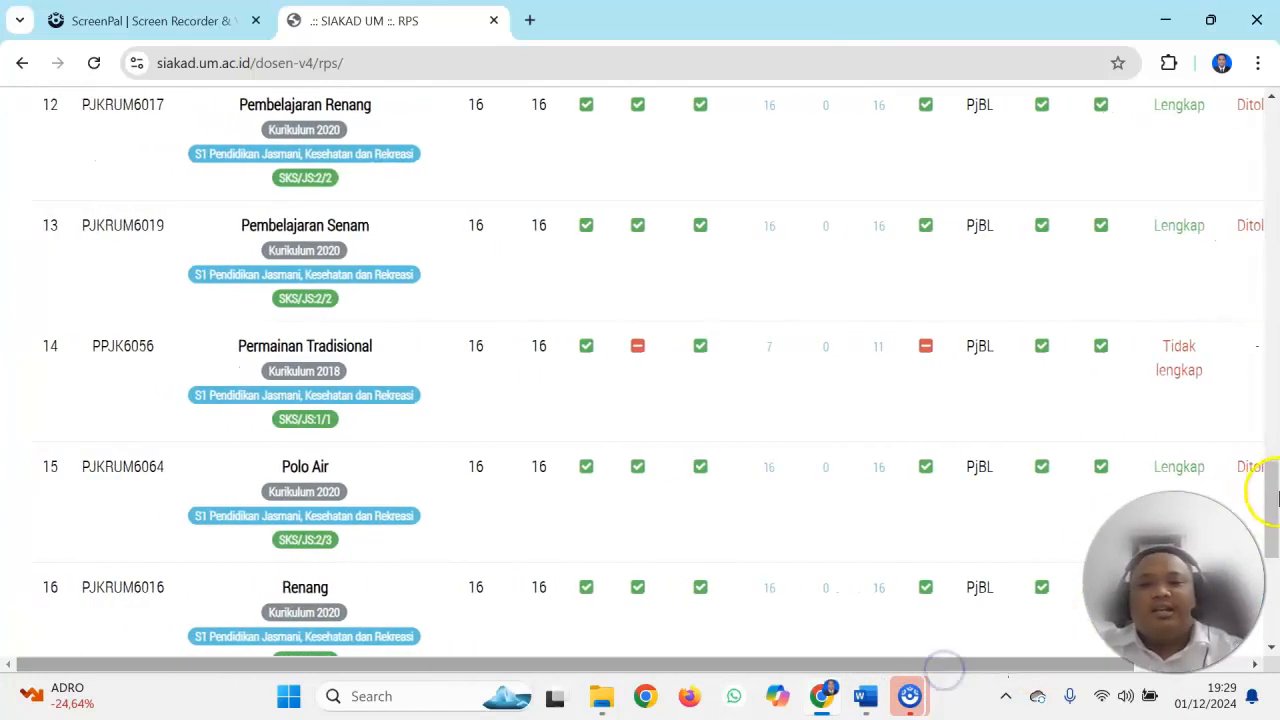
left_click_drag(1271, 486, 1271, 240)
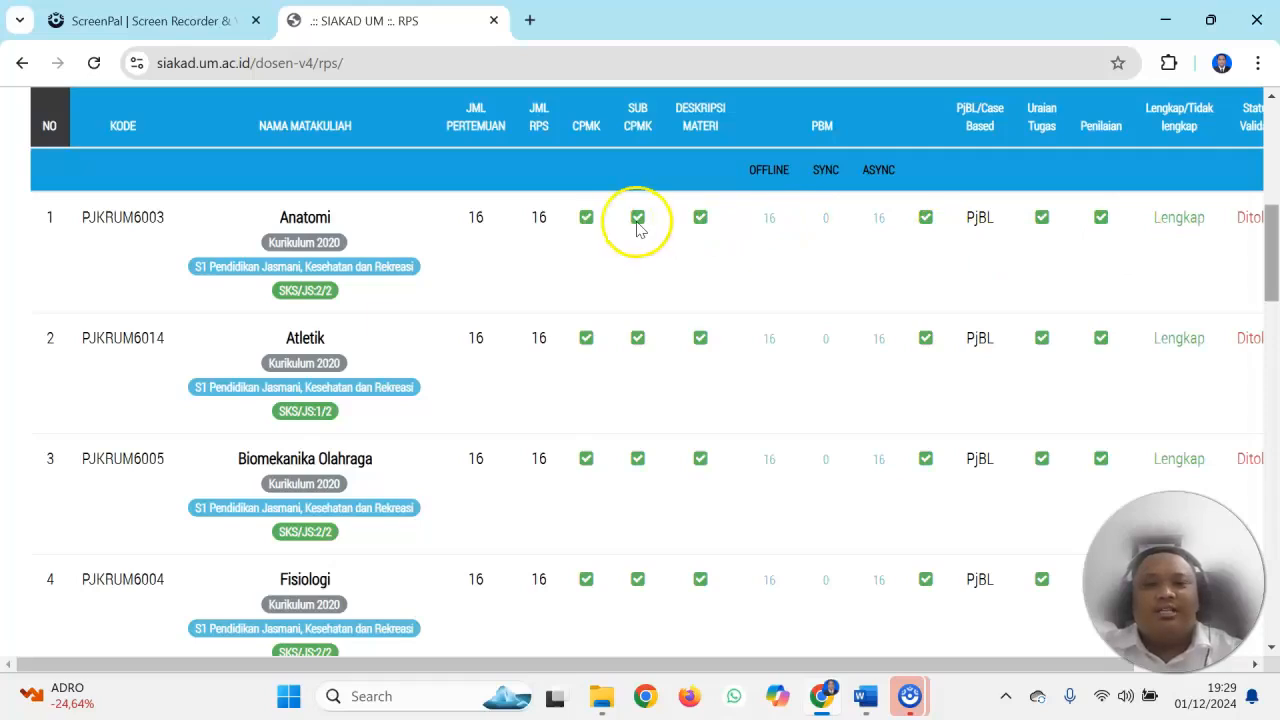
left_click_drag(1271, 243, 1272, 582)
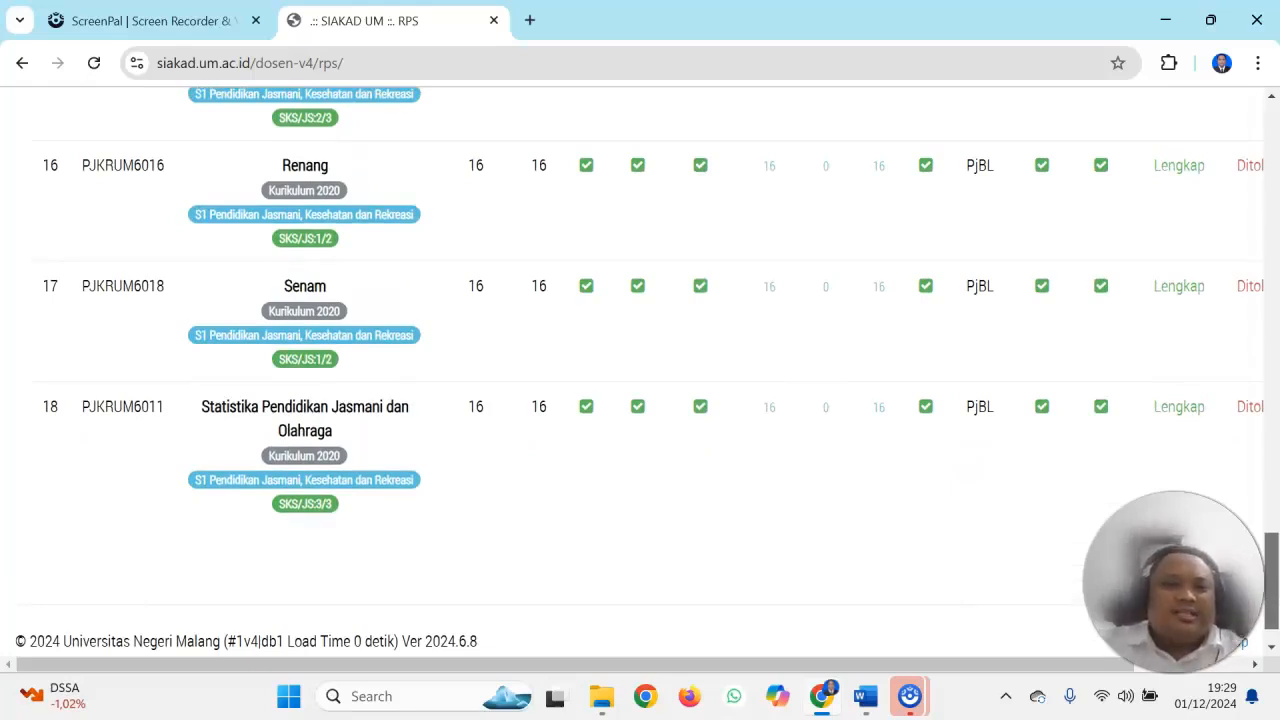
Open the RPS of the Permainan Tradisional course from the course list
left_click_drag(1250, 582, 1250, 521)
left_click_drag(938, 666, 1077, 648)
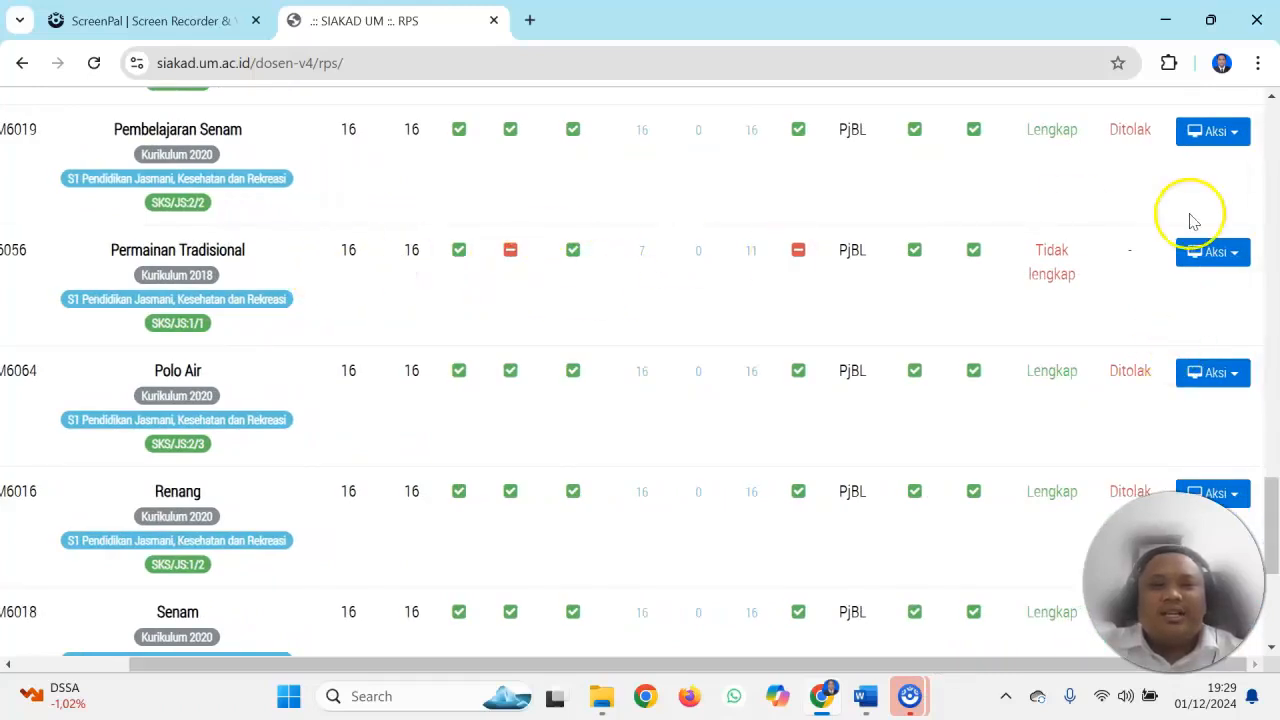
left_click(1212, 250)
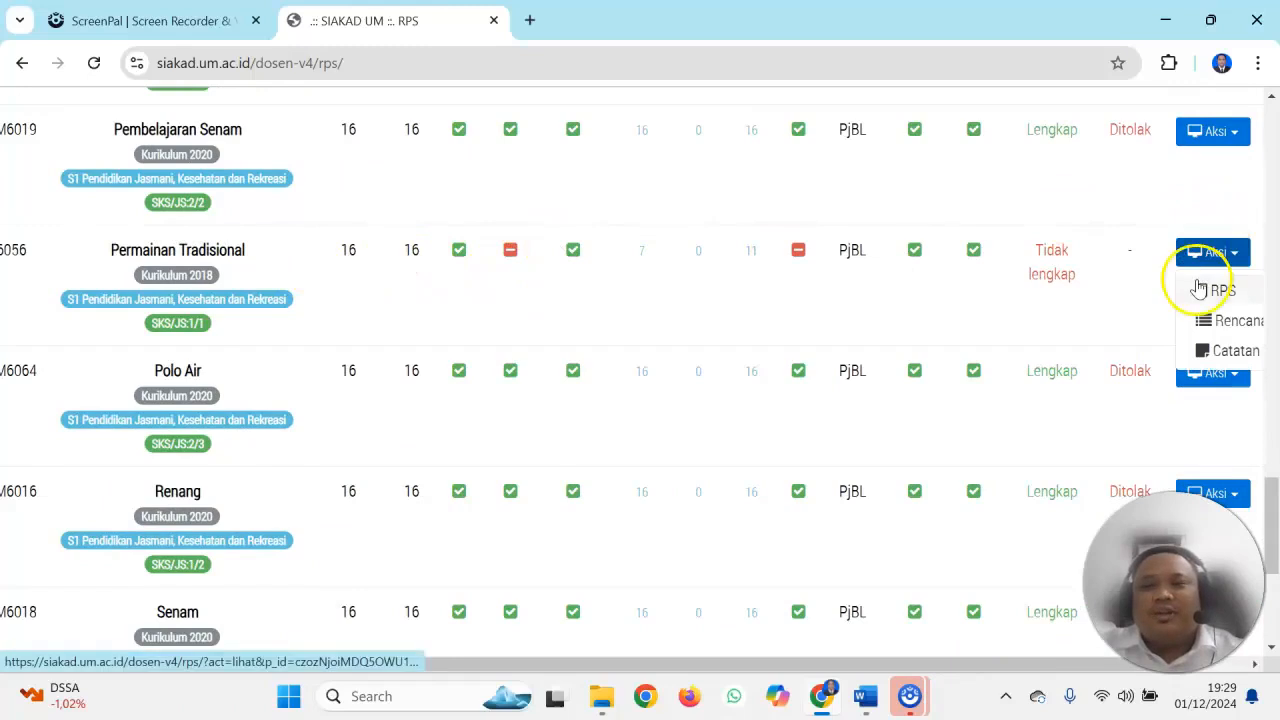
left_click(1208, 289)
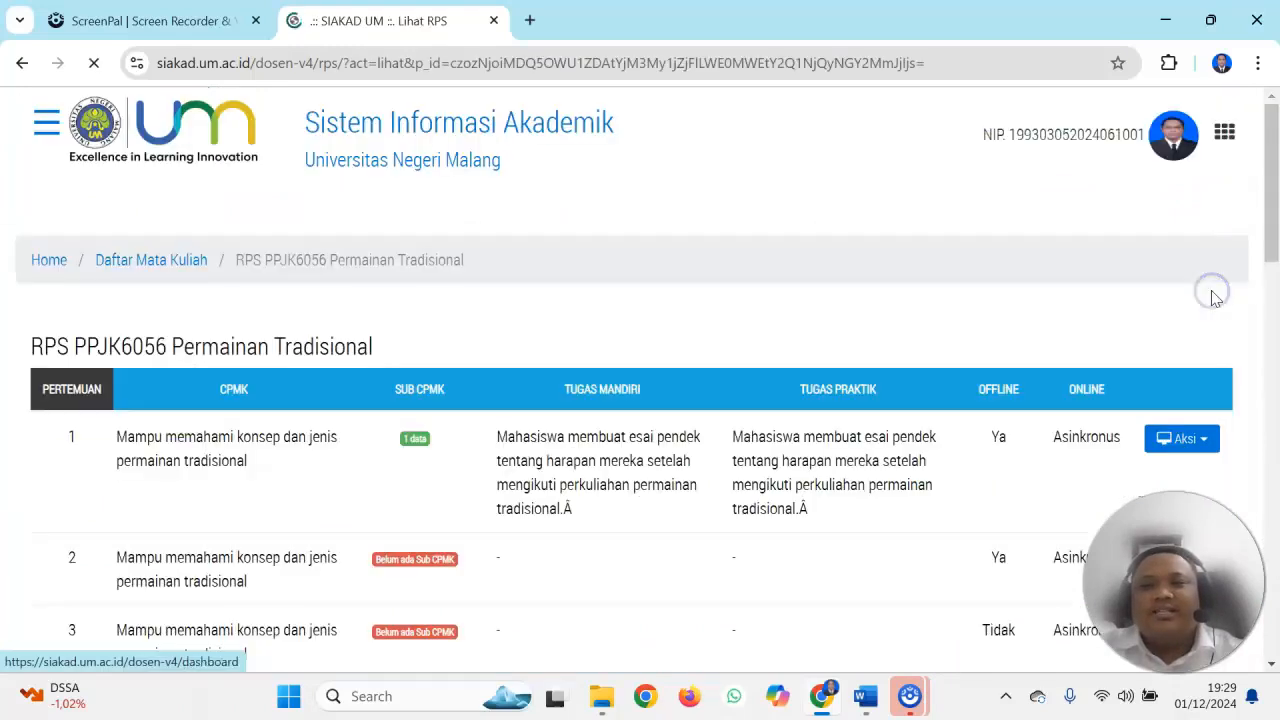
Open the RPS of meeting 2 of Permainan Tradisional for editing
left_click_drag(1277, 175, 1276, 253)
left_click(1186, 268)
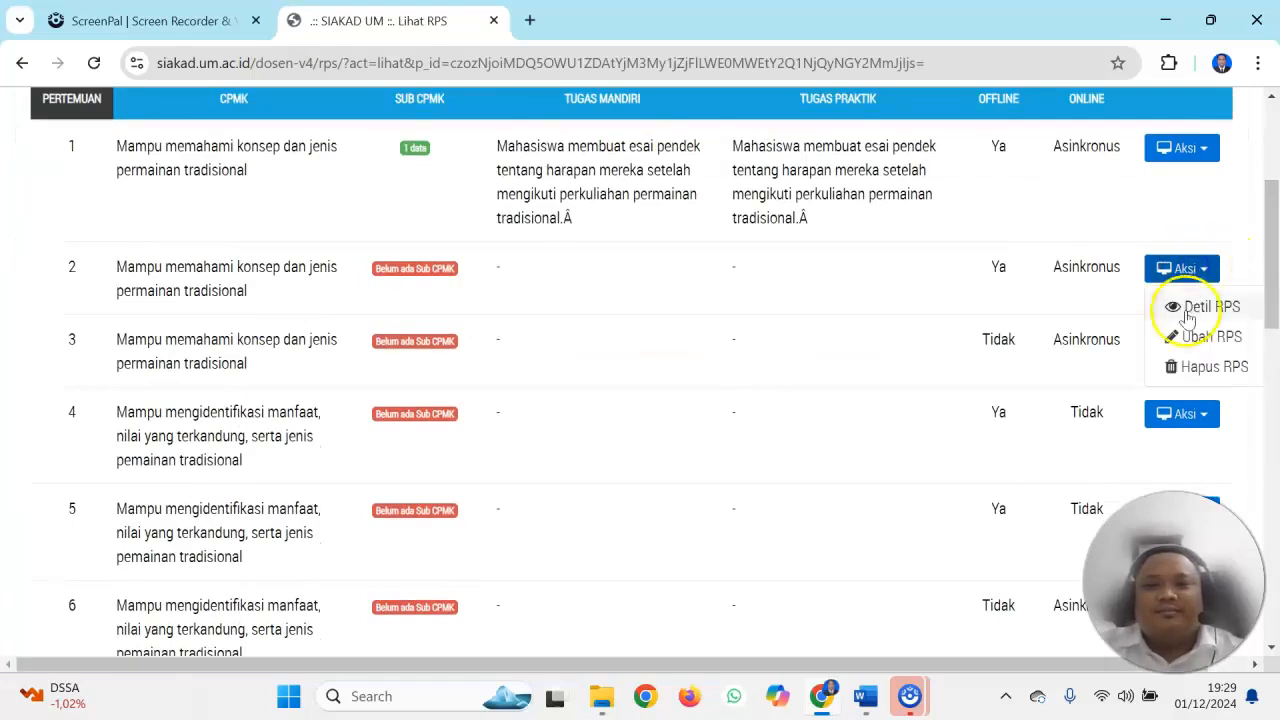
left_click(1185, 334)
Keep "Mampu memahami konsep dan jenis permainan tradisional" as CPMK and choose "Mampu menjelaskan sejarah dan asal usul permainan tradisional" as Sub CPMK
left_click_drag(1274, 128, 1275, 177)
left_click(573, 213)
left_click(485, 276)
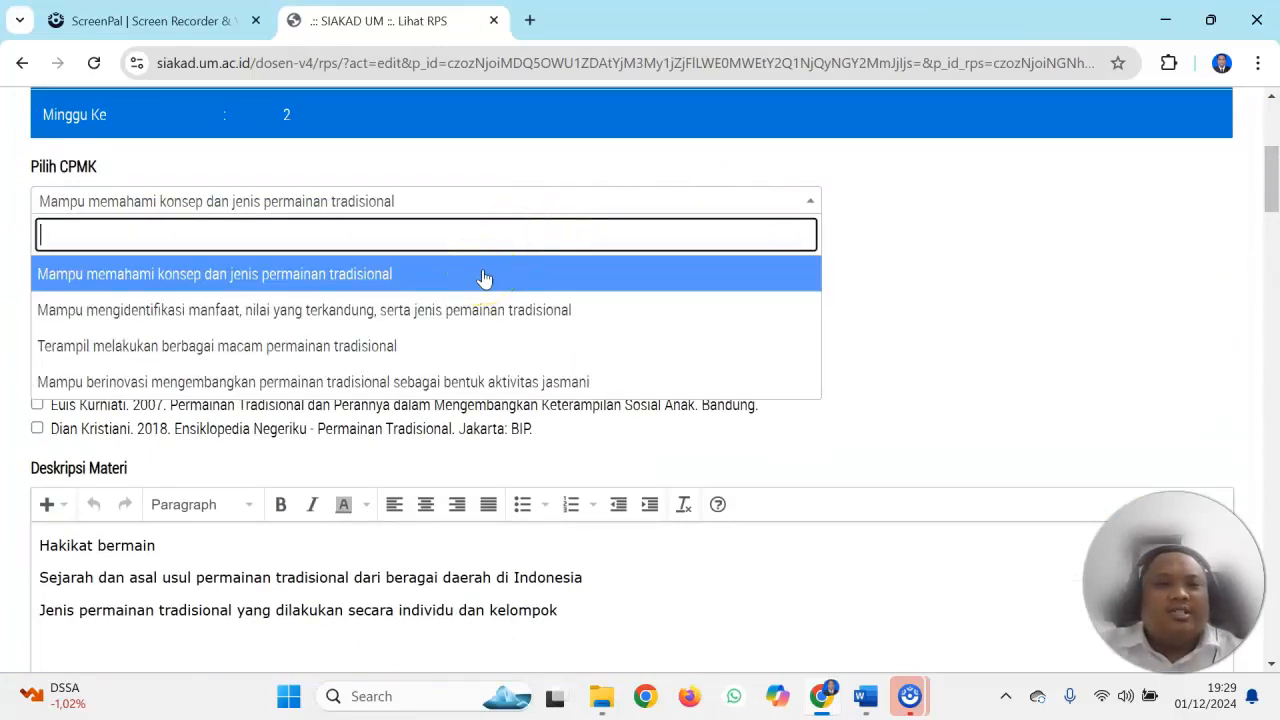
left_click(484, 277)
left_click(388, 287)
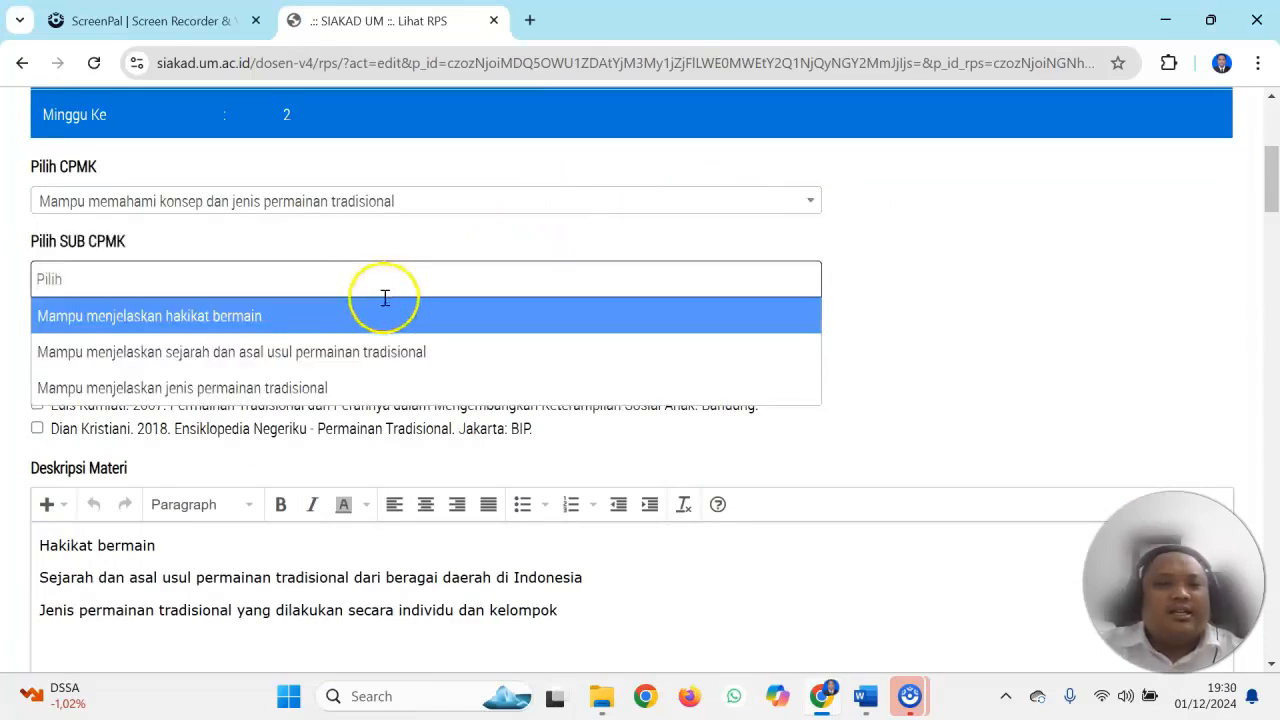
left_click(355, 353)
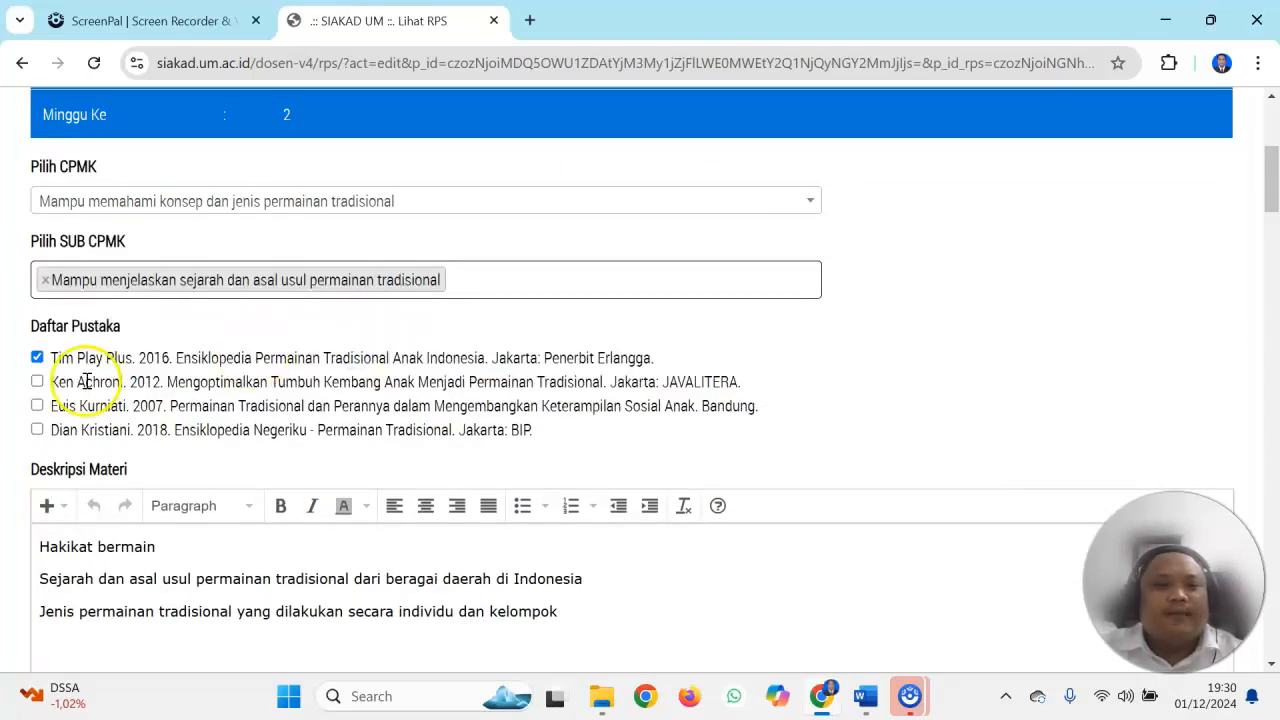
Mark the three remaining Daftar Pustaka references as used, from the 2012 book through the 2018 one
left_click(37, 381)
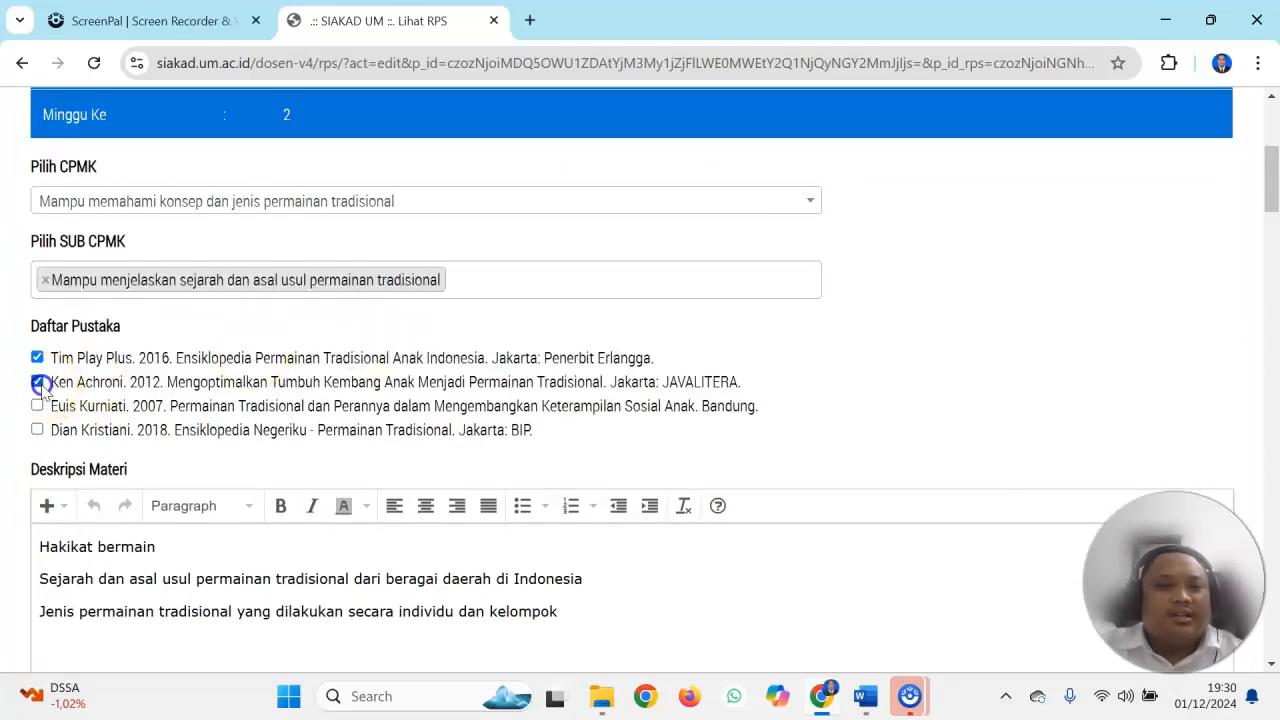
left_click(38, 406)
left_click(37, 429)
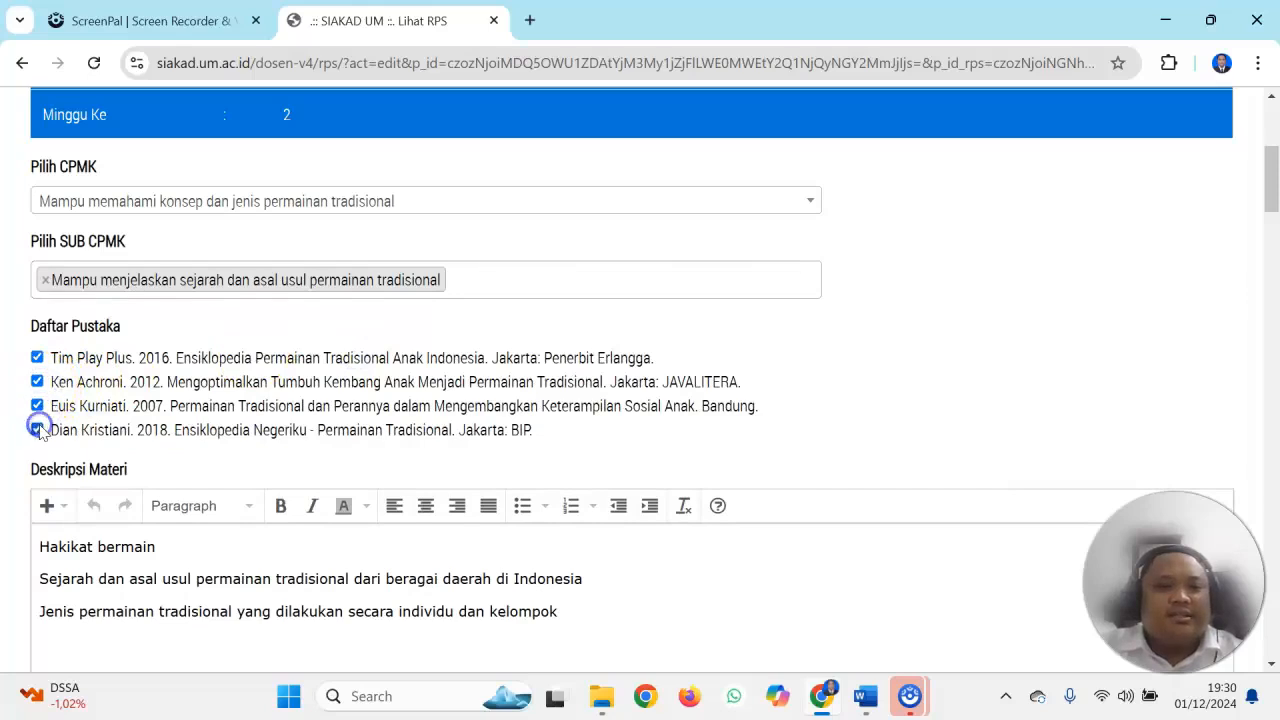
Replace the Asyncronus learning experience text with "mahasiswa membaca materi perkuliahan di sipejar, mahasiswa mengumpulkan tugas perkuliahan di sipejar"
left_click_drag(1273, 175, 1274, 243)
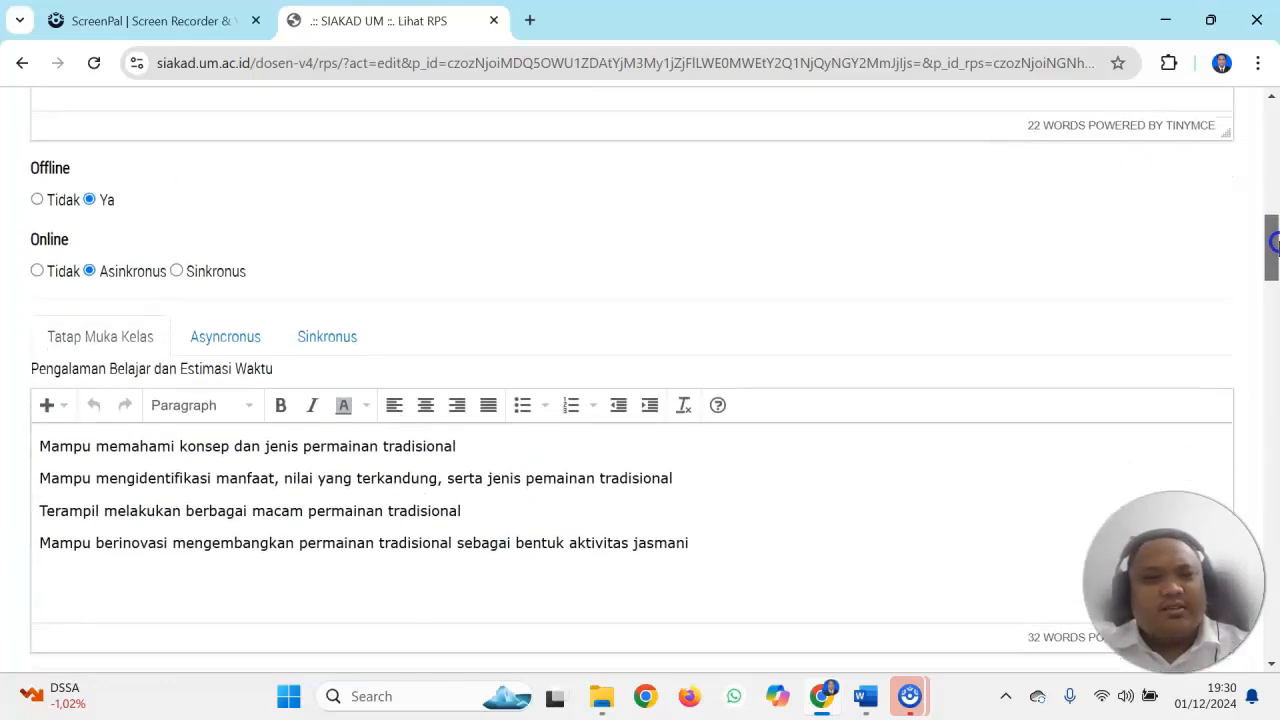
left_click(330, 337)
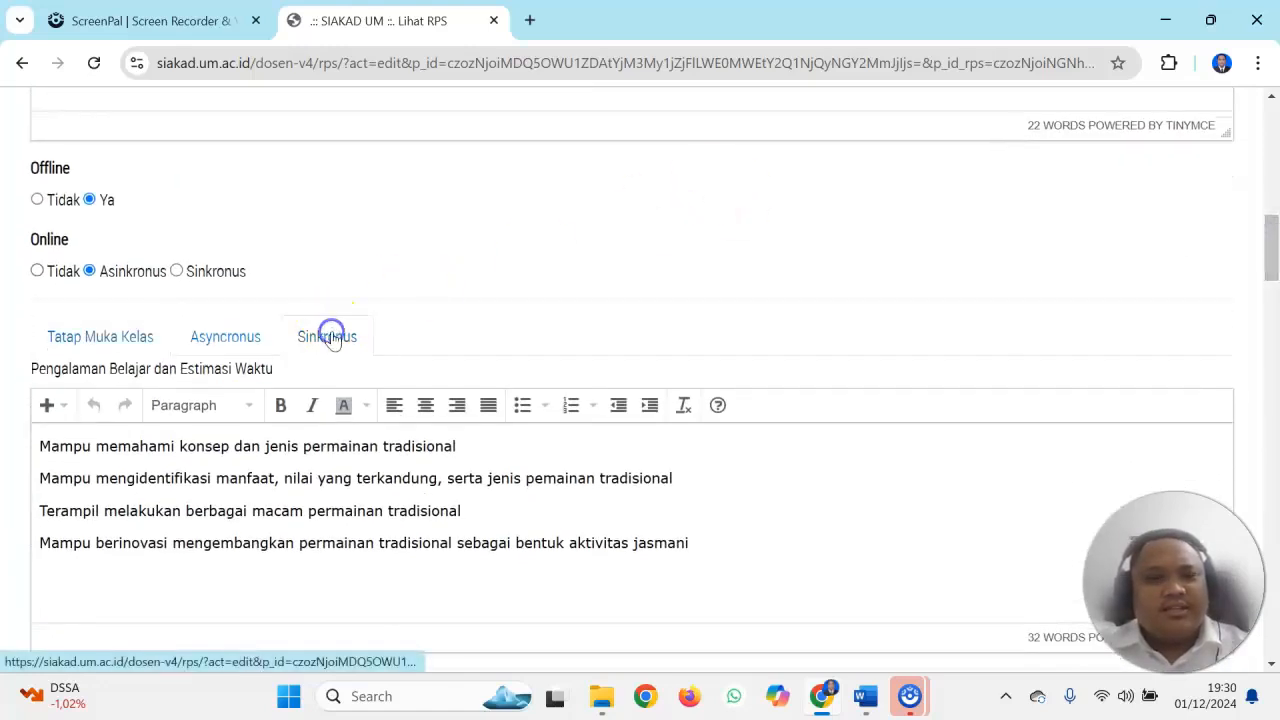
left_click(250, 337)
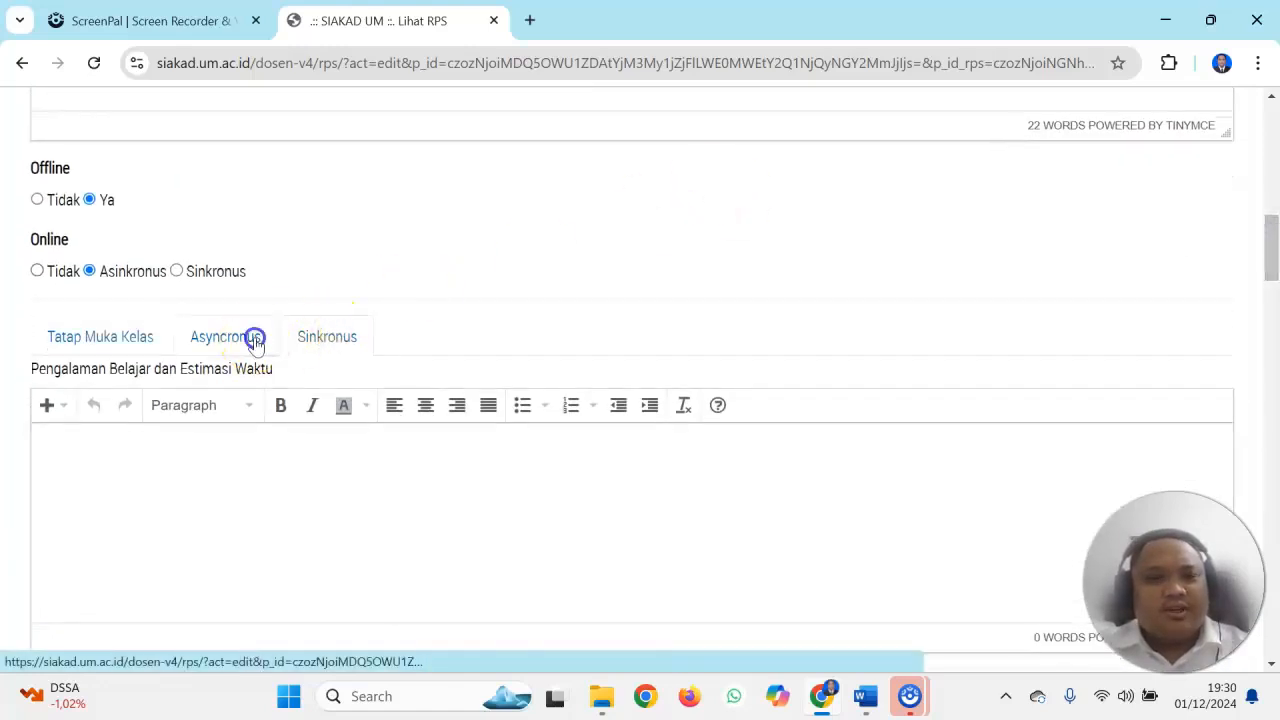
left_click(125, 333)
left_click(190, 333)
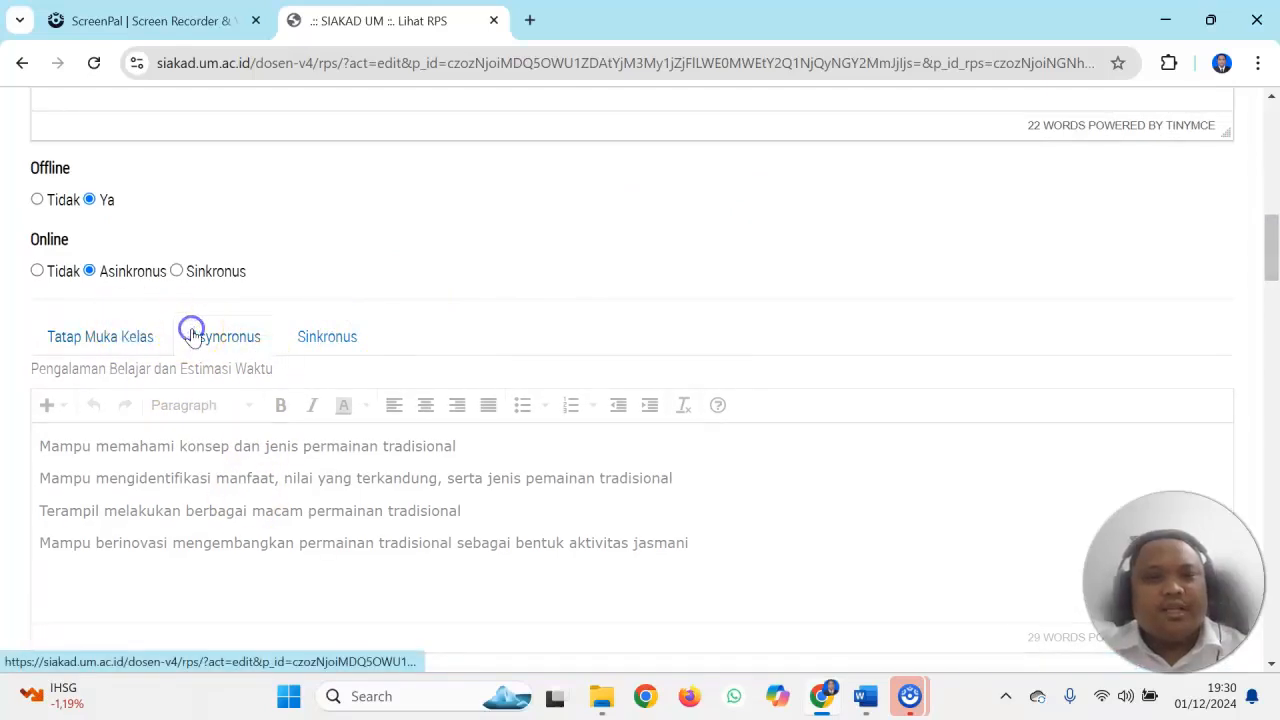
left_click(214, 464)
key("ctrl+a")
type("=")
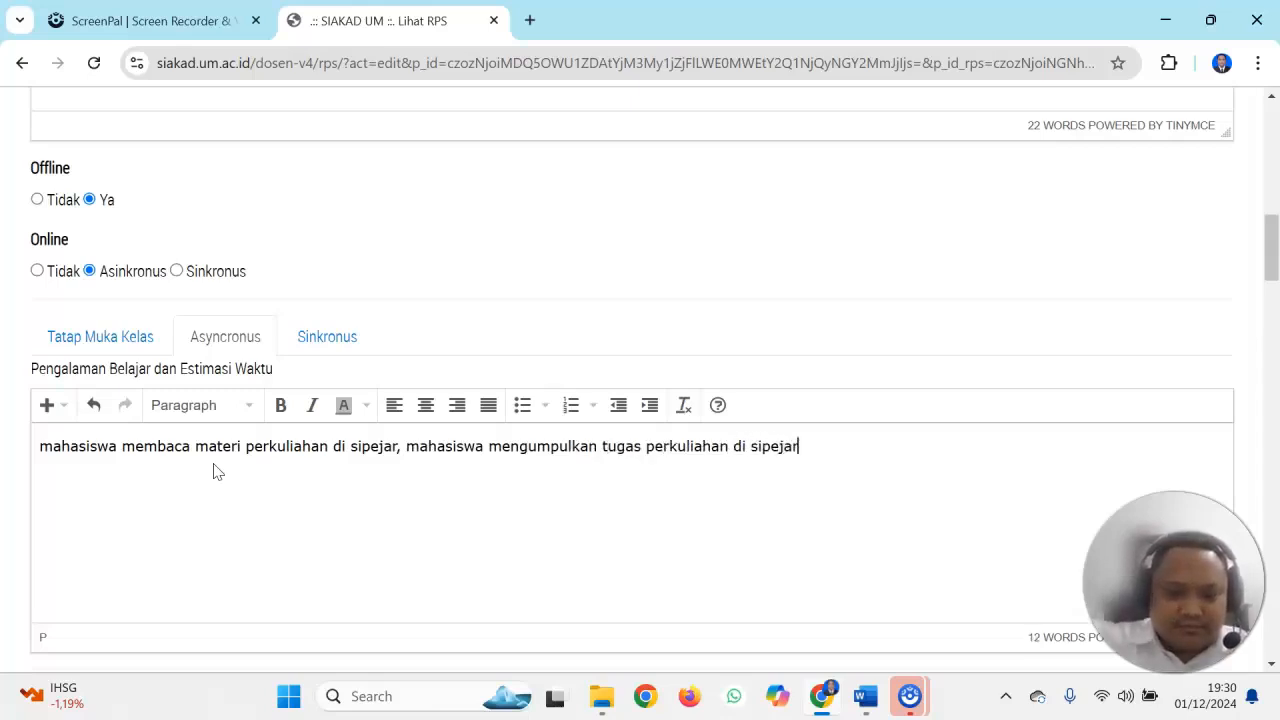
Enter "youtube, buku paket perkuliahan, sipejar." as the Media atau Sumber Belajar
left_click_drag(1270, 243, 1274, 295)
left_click(365, 347)
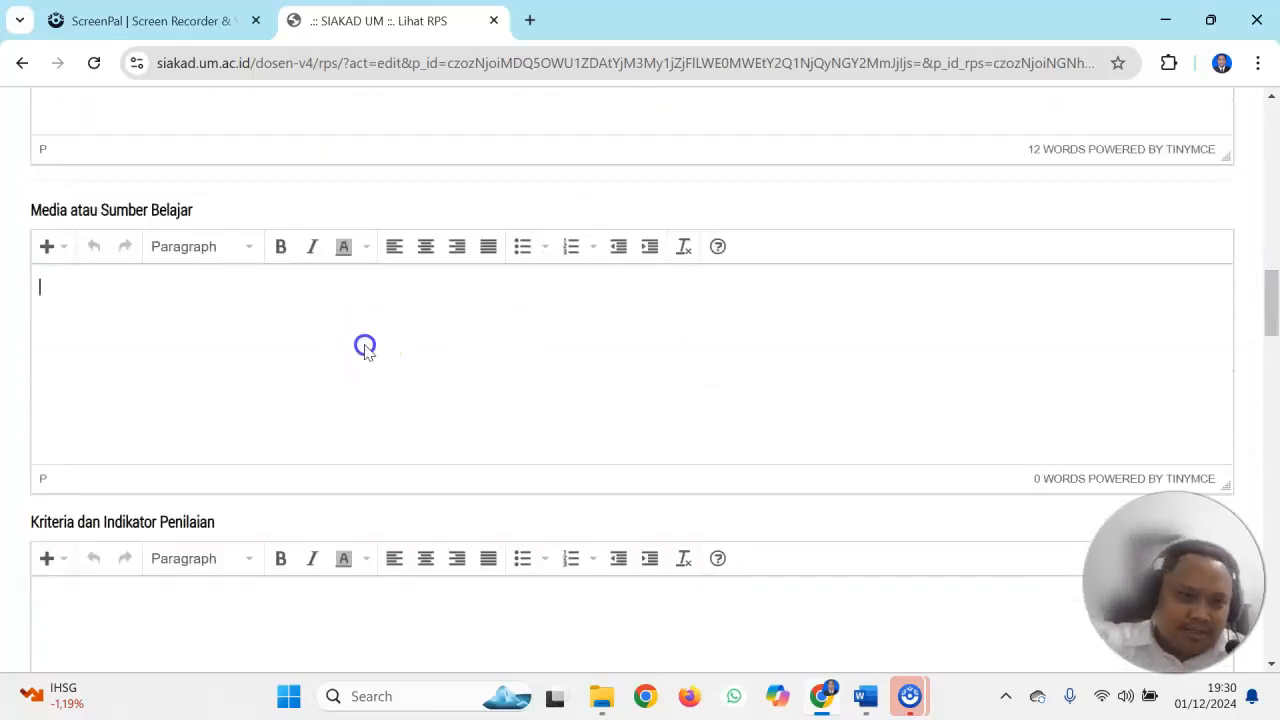
type("yo")
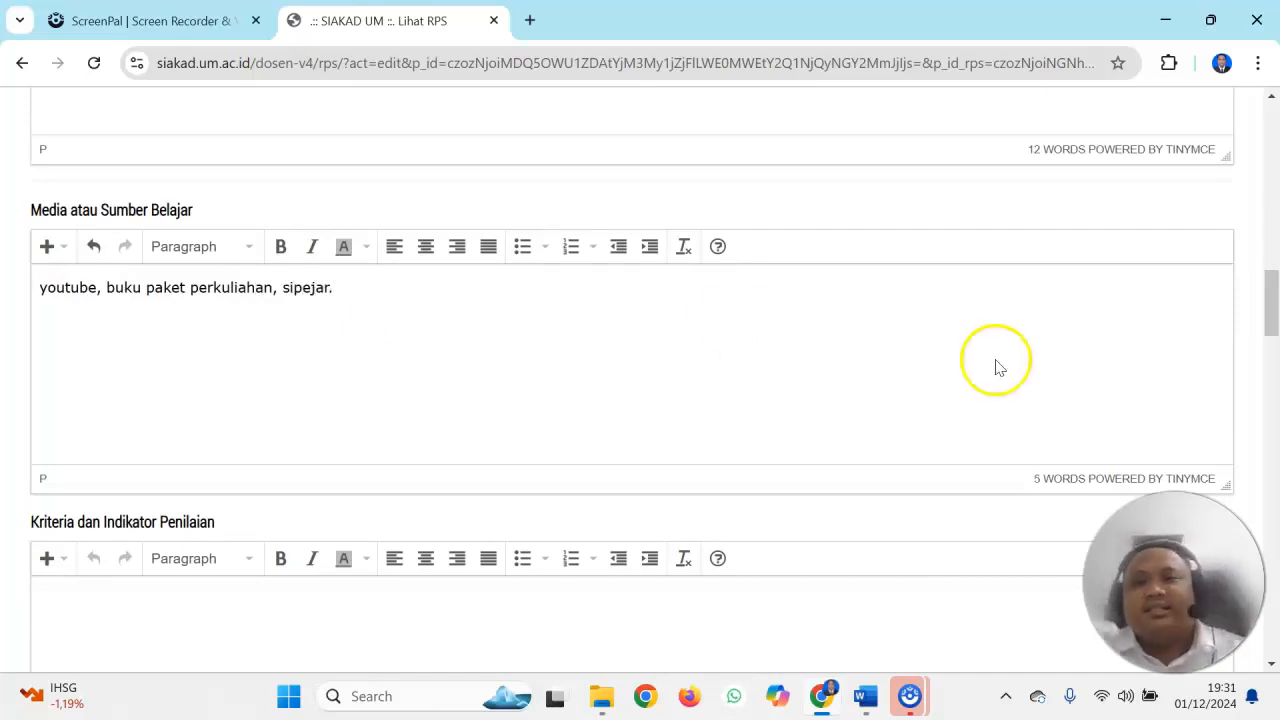
Begin the Kriteria dan Indikator Penilaian text with "Mahasiswa dapat menjelaskan"
left_click_drag(1271, 312, 1275, 352)
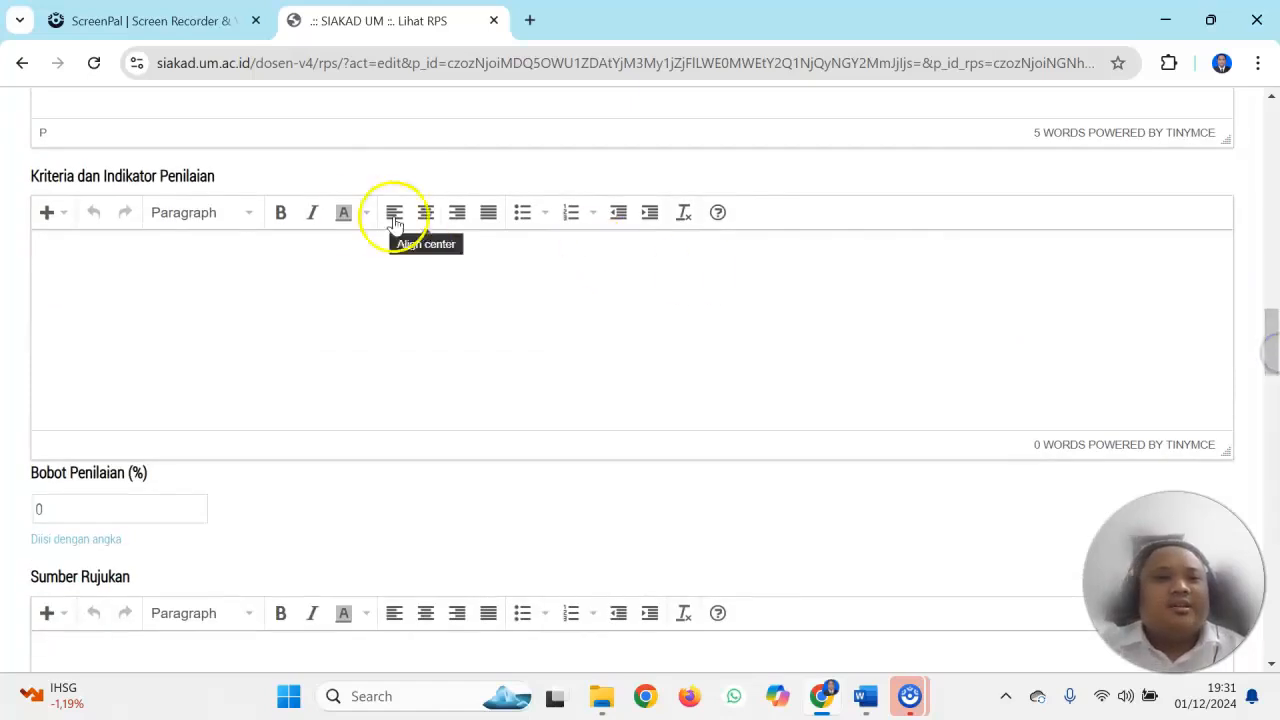
left_click(378, 246)
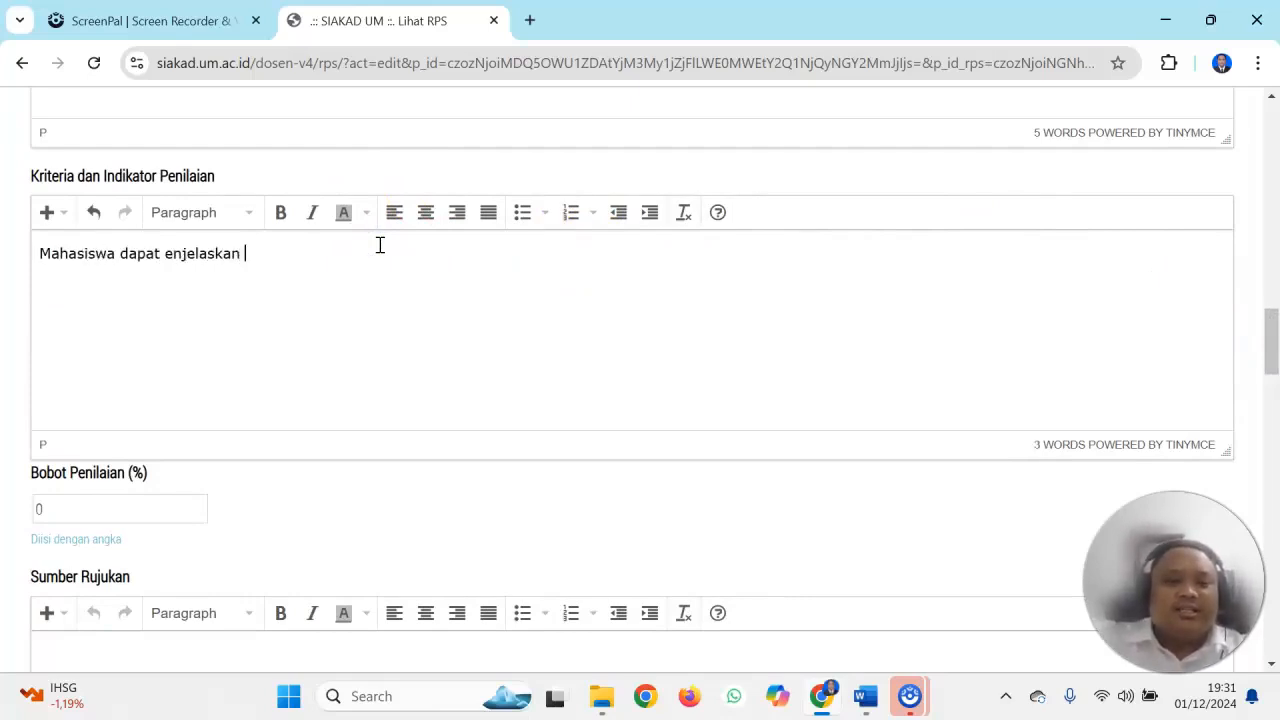
type("m")
Copy the three Deskripsi Materi lines into Kriteria dan Indikator Penilaian, below "Mahasiswa dapat menjelaskan"
left_click_drag(1268, 334, 1260, 212)
left_click_drag(566, 232, 35, 162)
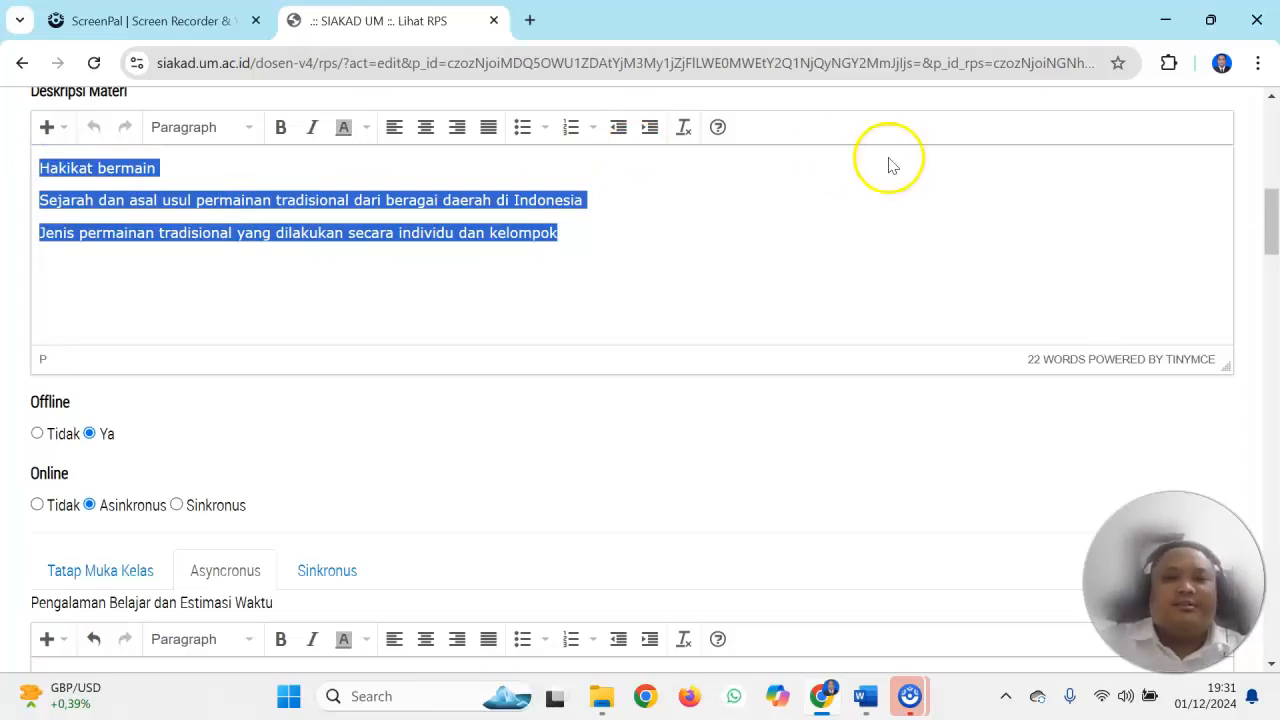
left_click_drag(1274, 226, 1257, 346)
left_click(350, 260)
key("Return")
type("Hakikat bermain Sejarah dan asal usul permainan tradisional dari beragai daerah di Indonesia Jenis permainan tradisional yang dilakukan secara individu dan kelompok")
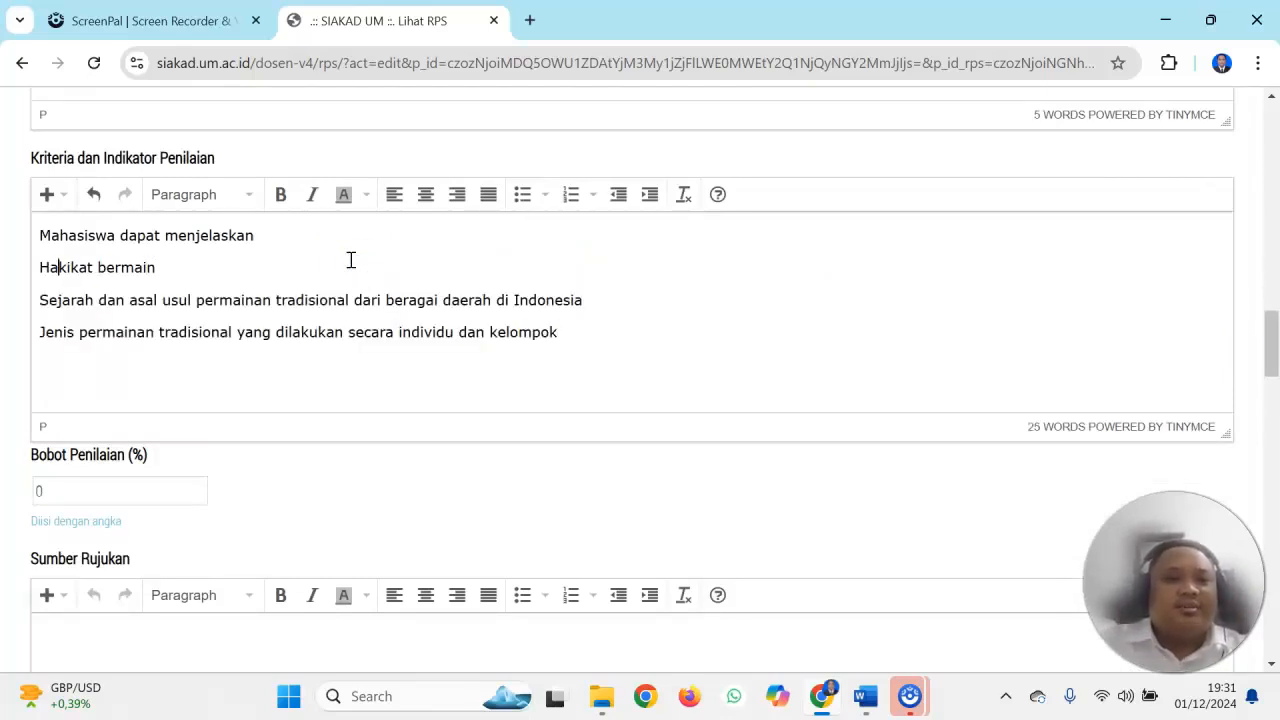
Join the assessment criteria lines into one sentence with the items numbered (1), (2) and (3), separated by commas and ending in a period
key("BackSpace")
type("(1) Hakikat bermain")
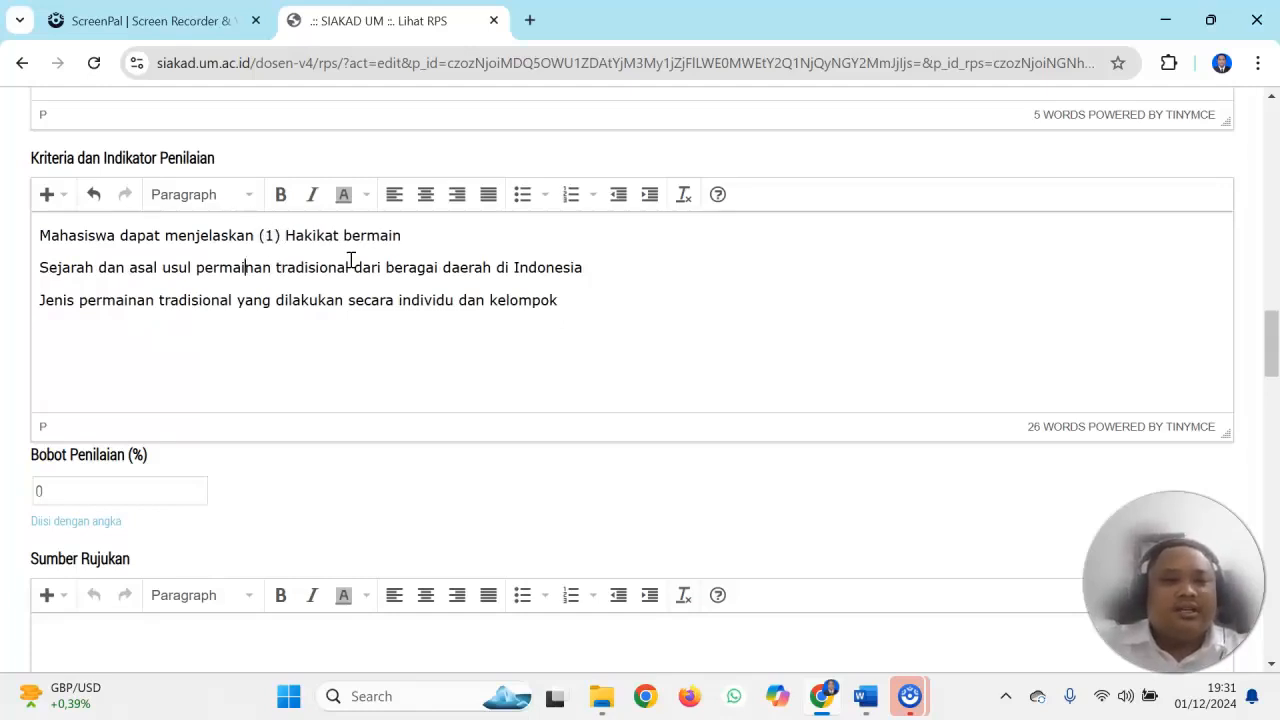
key("BackSpace")
type(", (2) Sejarah dan asal usul permainan tradisional dari beragai daerah di Indonesia")
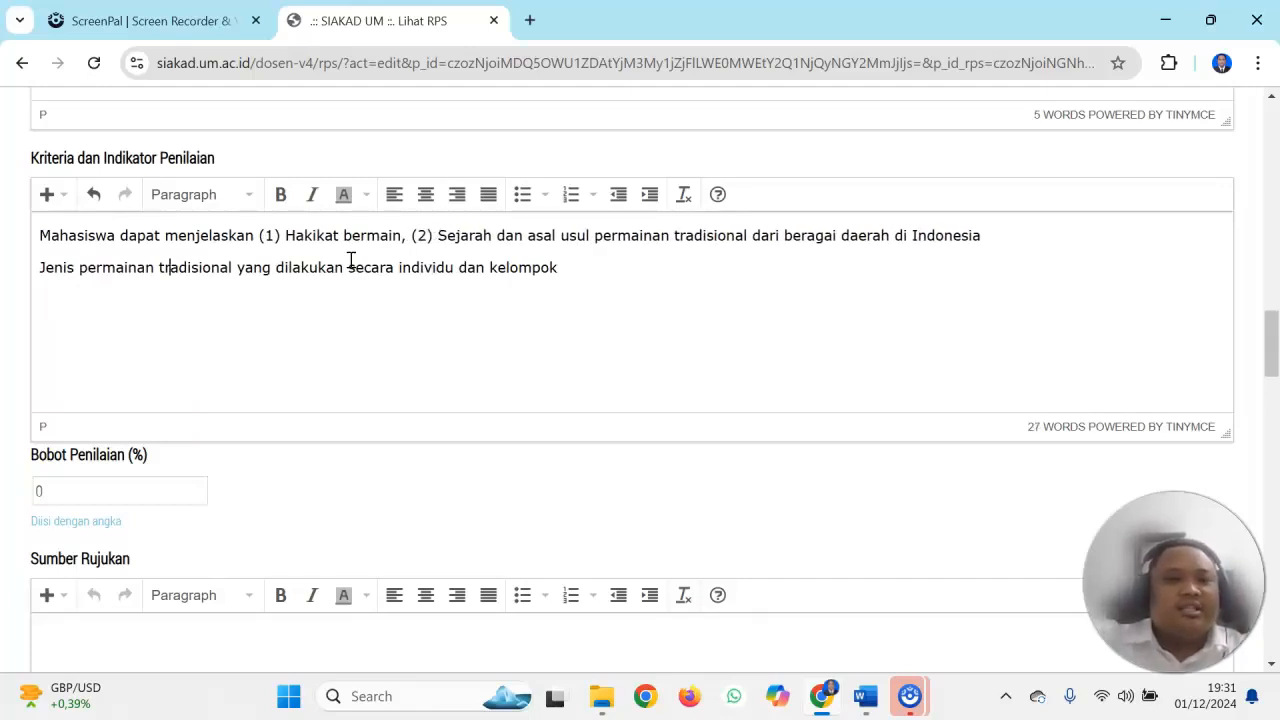
key("BackSpace")
type(", (3) Jenis permainan tradisional yang dilakukan secara individu dan kelompok")
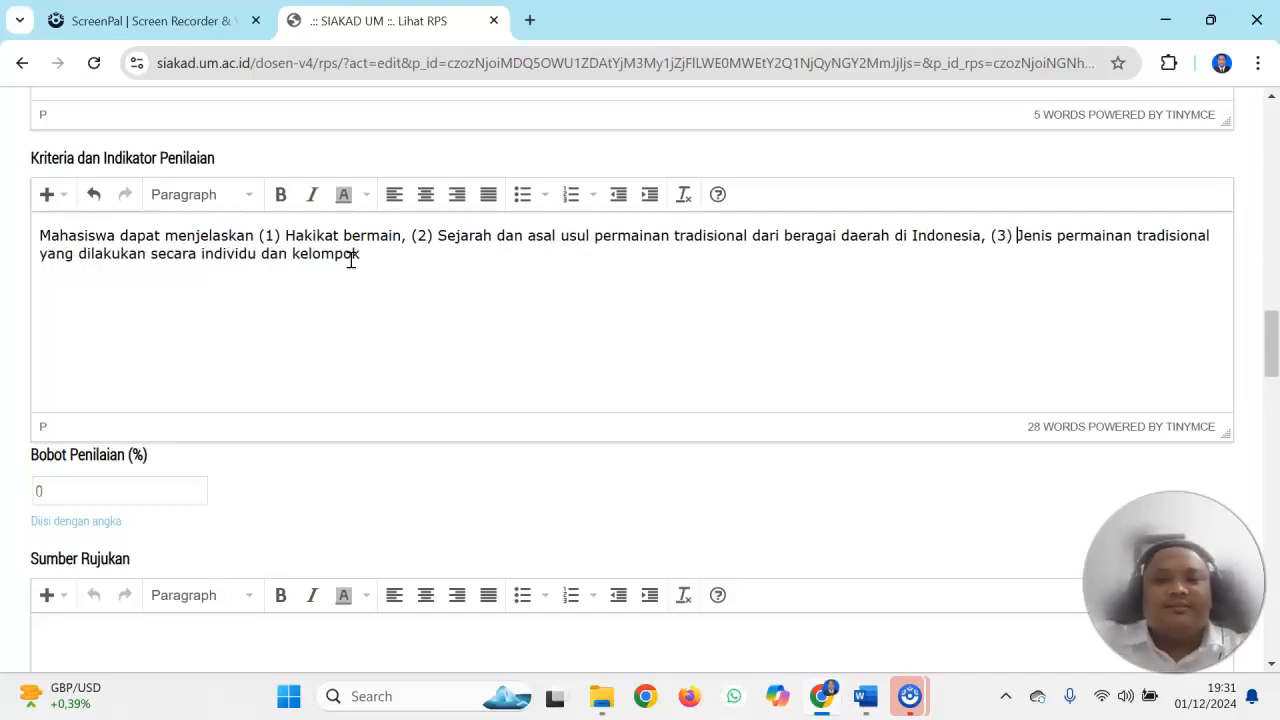
key("ctrl+a")
left_click(351, 258)
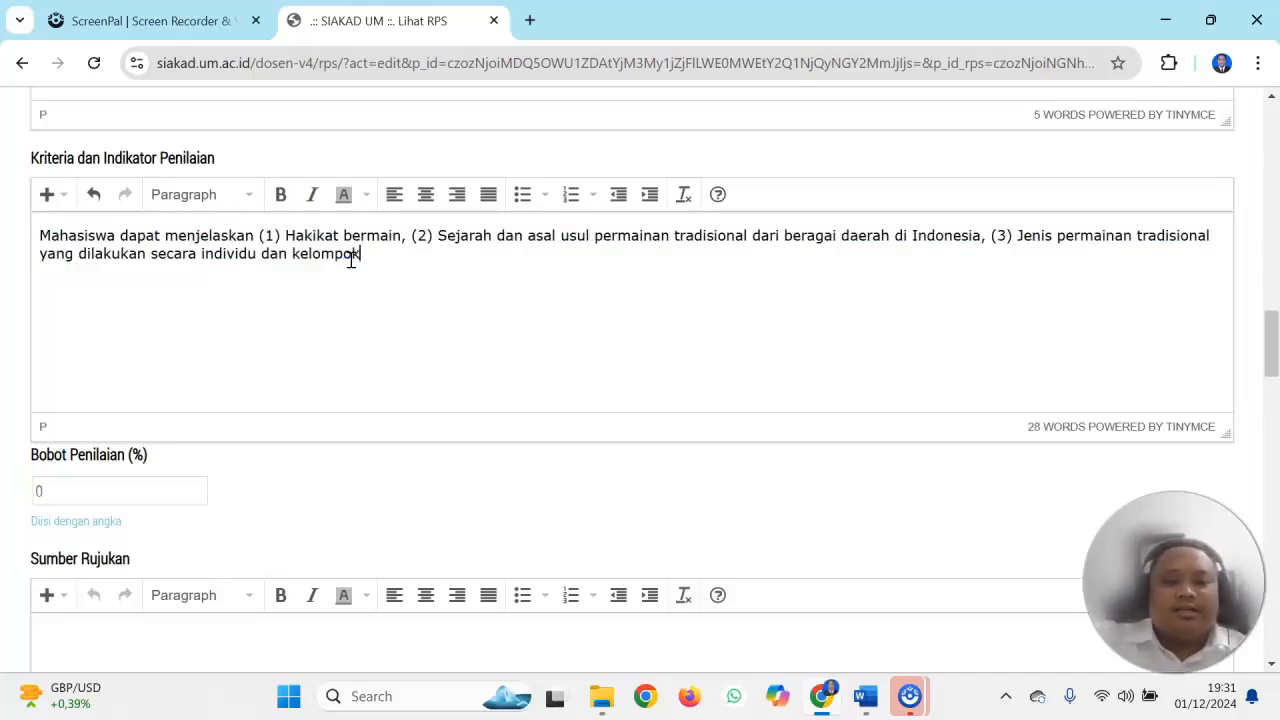
key("ctrl+a")
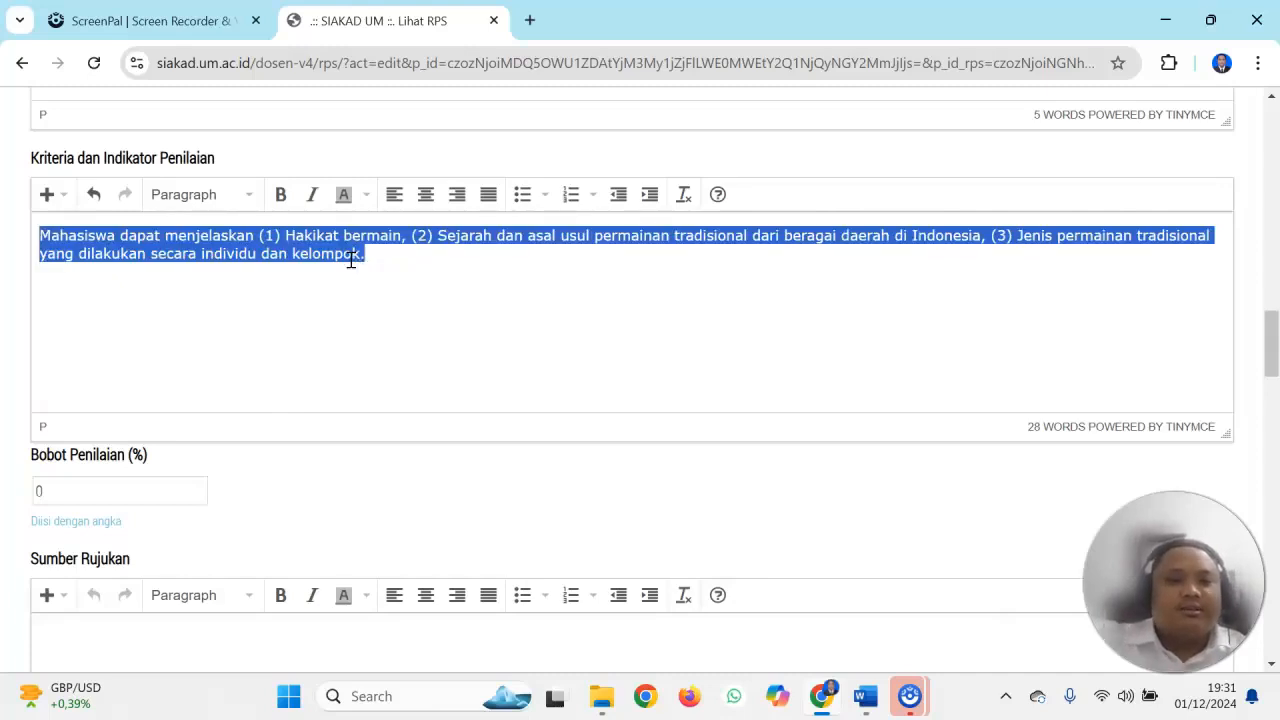
Set the Bobot Penilaian to 5 percent
left_click_drag(1270, 350, 1272, 372)
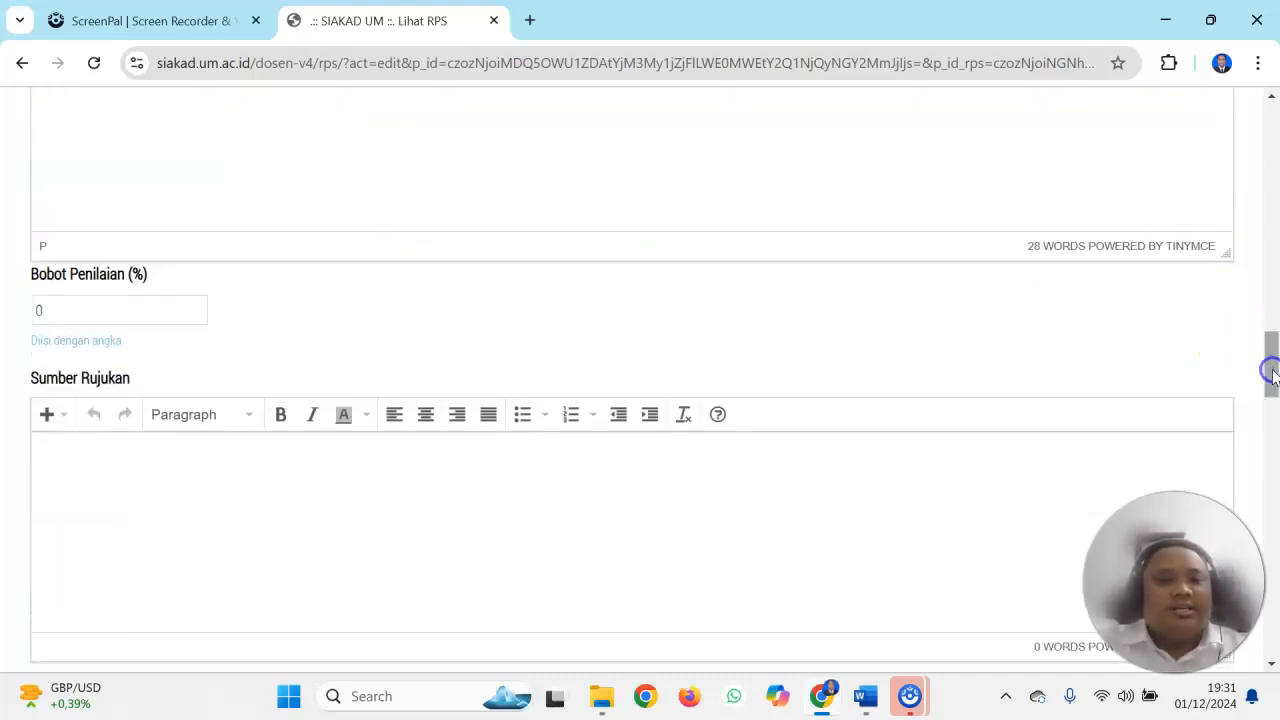
left_click(106, 306)
key("BackSpace")
type("5")
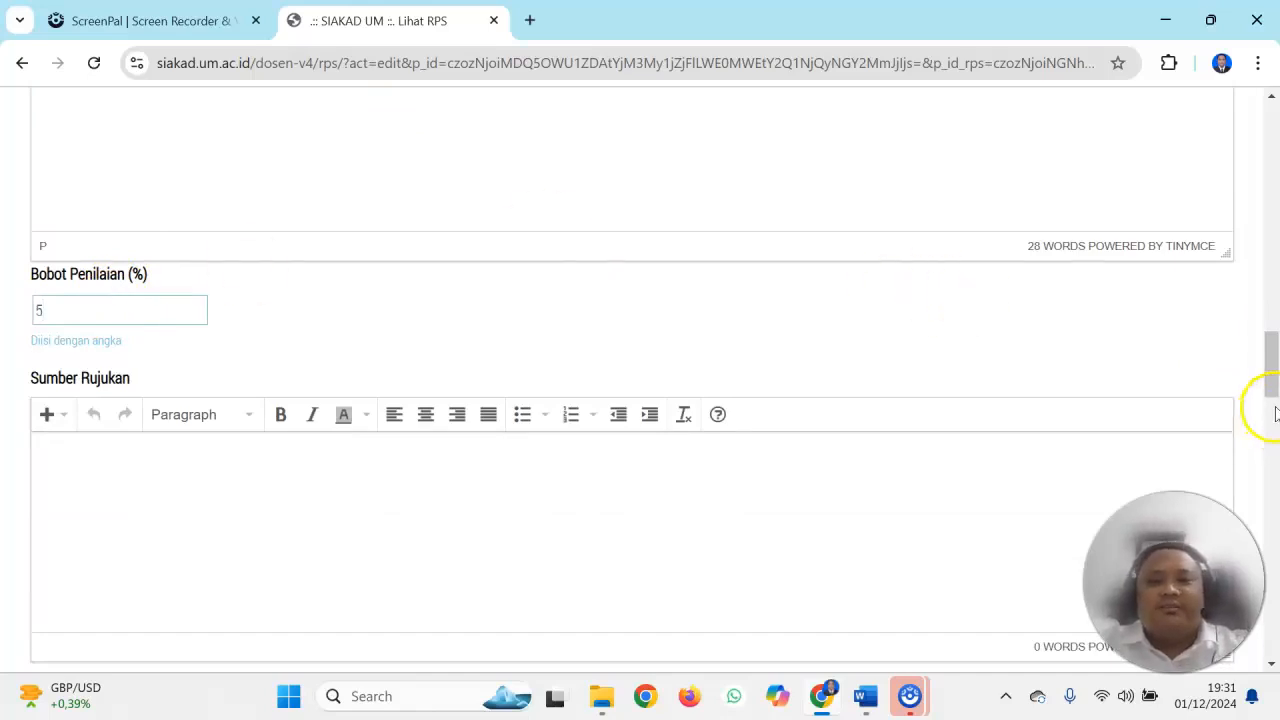
Copy all four Daftar Pustaka references into the Sumber Rujukan text
left_click_drag(1268, 366, 1273, 390)
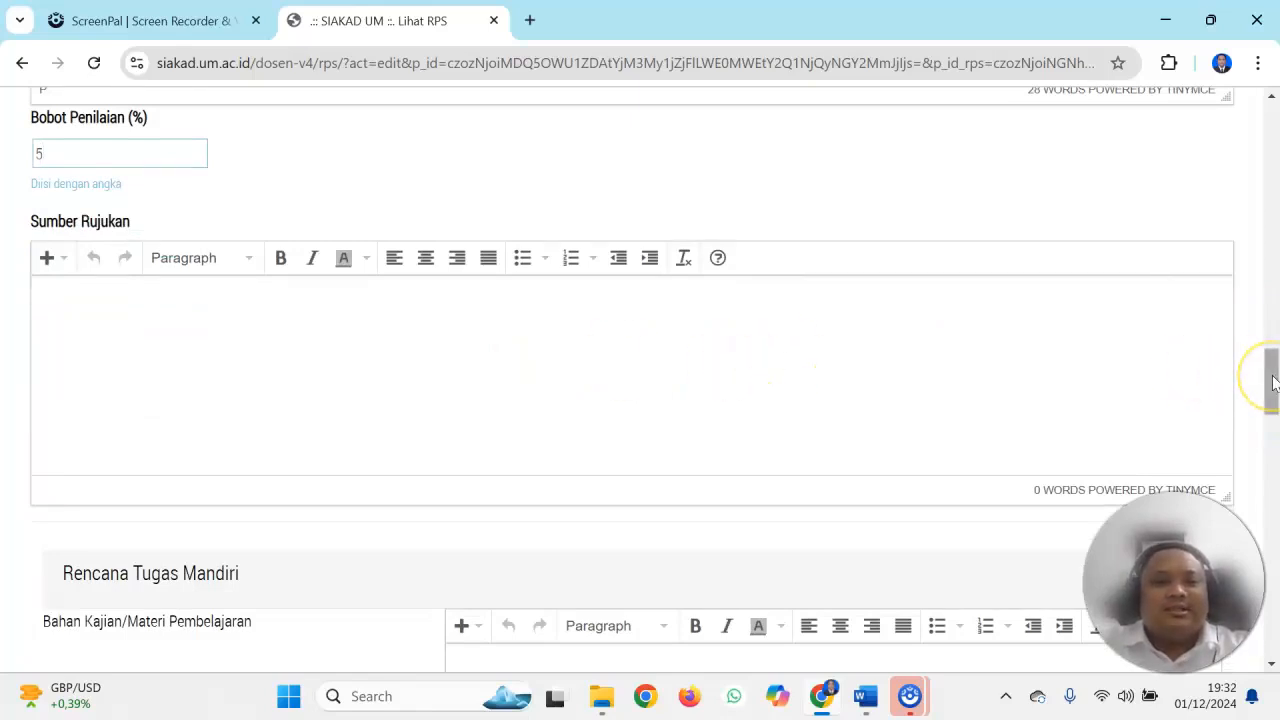
left_click_drag(1273, 380, 1271, 186)
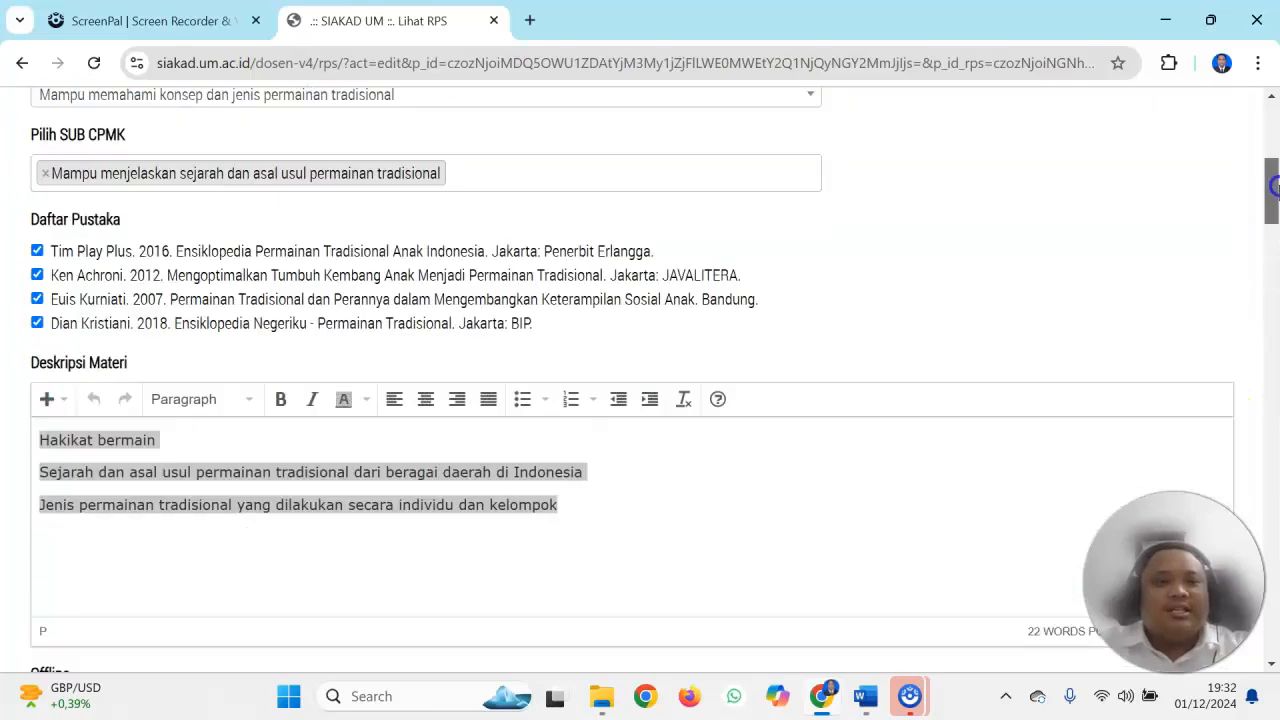
left_click_drag(55, 250, 546, 333)
key("ctrl+c")
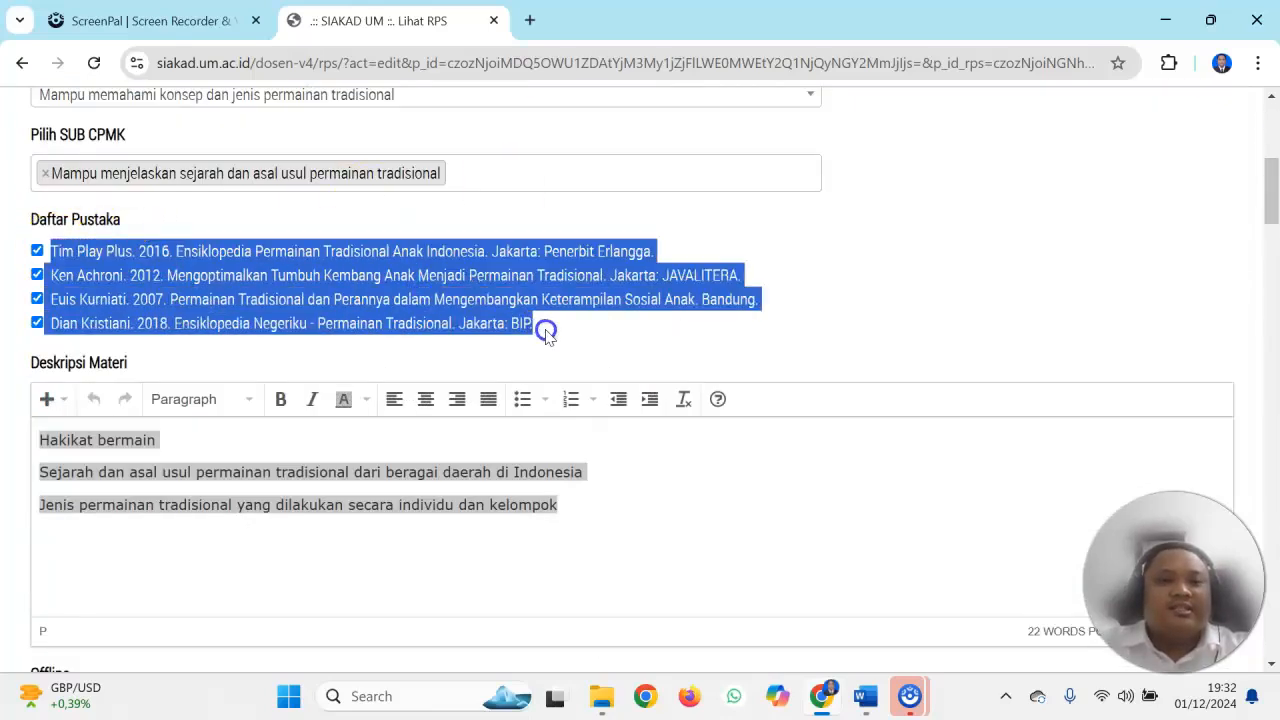
left_click_drag(1270, 180, 1245, 370)
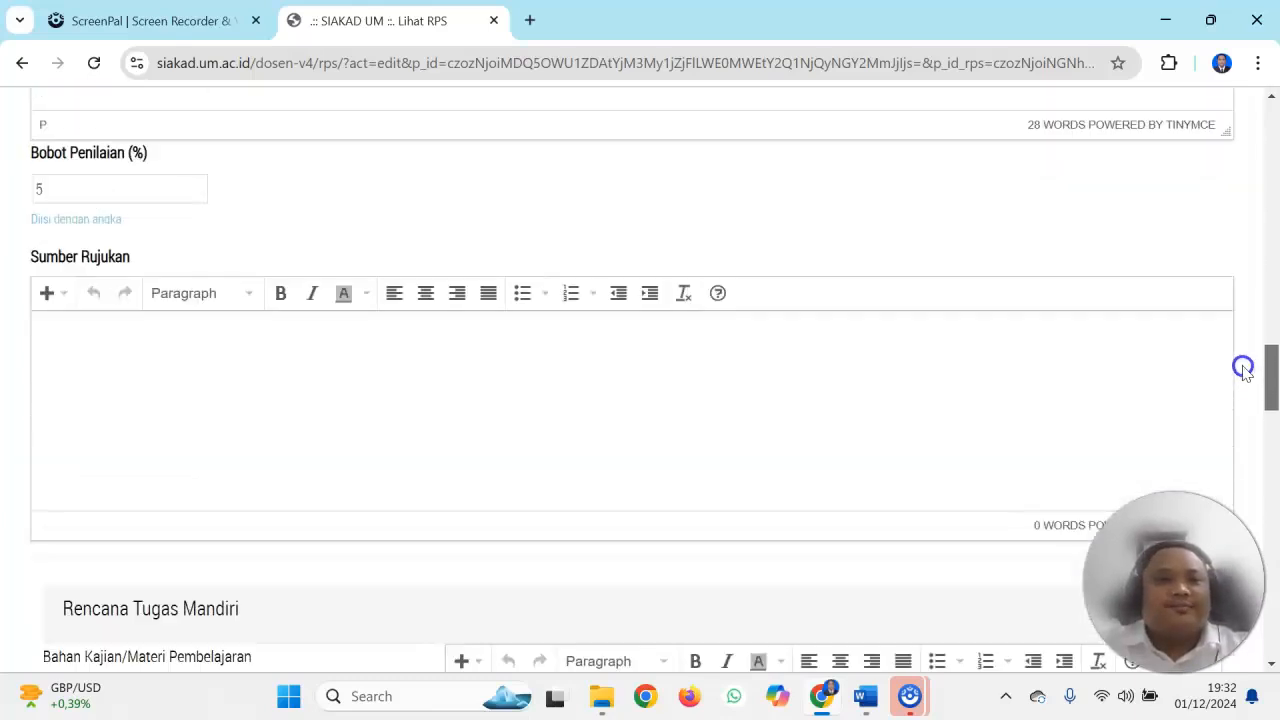
left_click(243, 423)
key("ctrl+v")
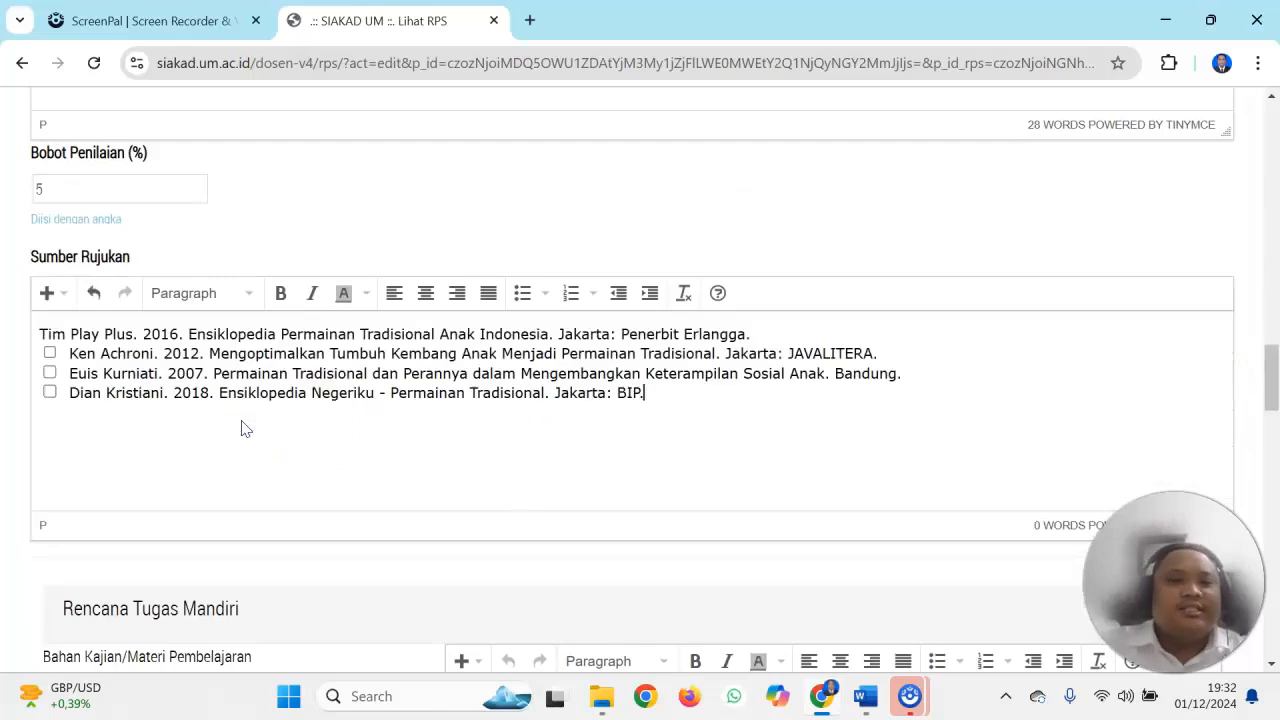
Remove the pasted checkboxes and leading spaces before the last three references in Sumber Rujukan
left_click(72, 354)
key("BackSpace")
key("BackSpace")
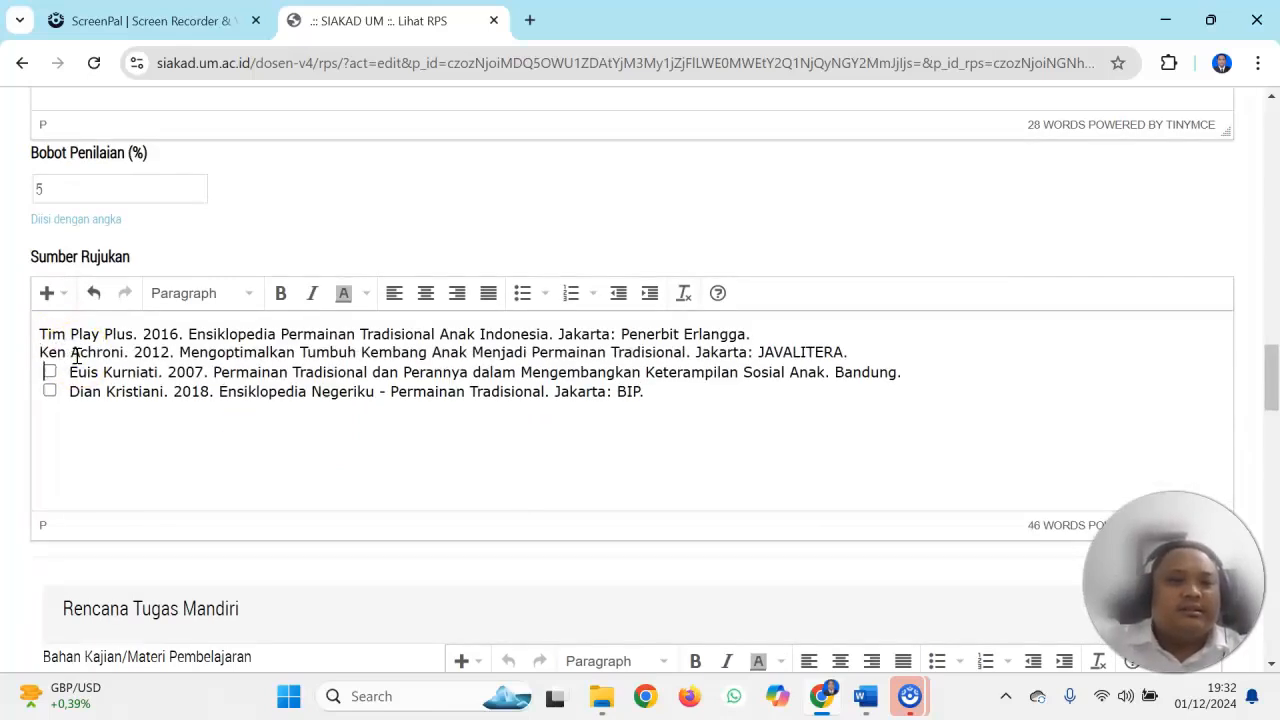
key("BackSpace")
key("BackSpace")
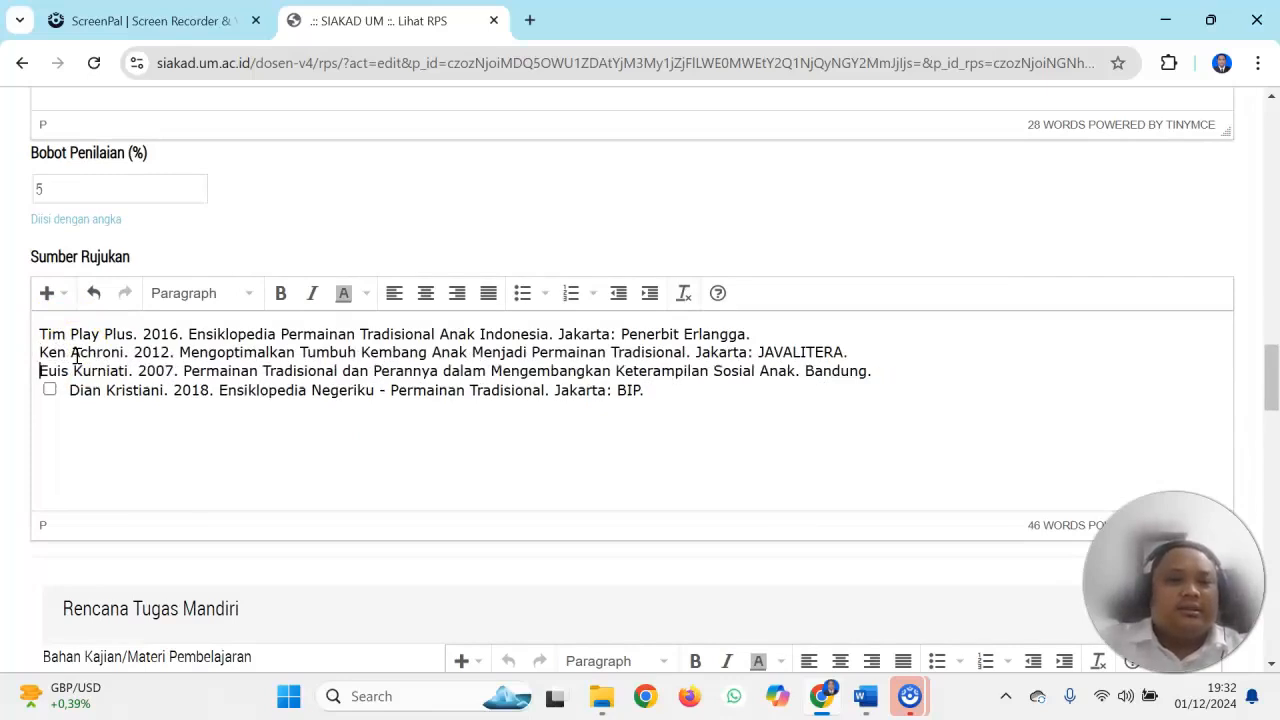
key("BackSpace")
key("BackSpace")
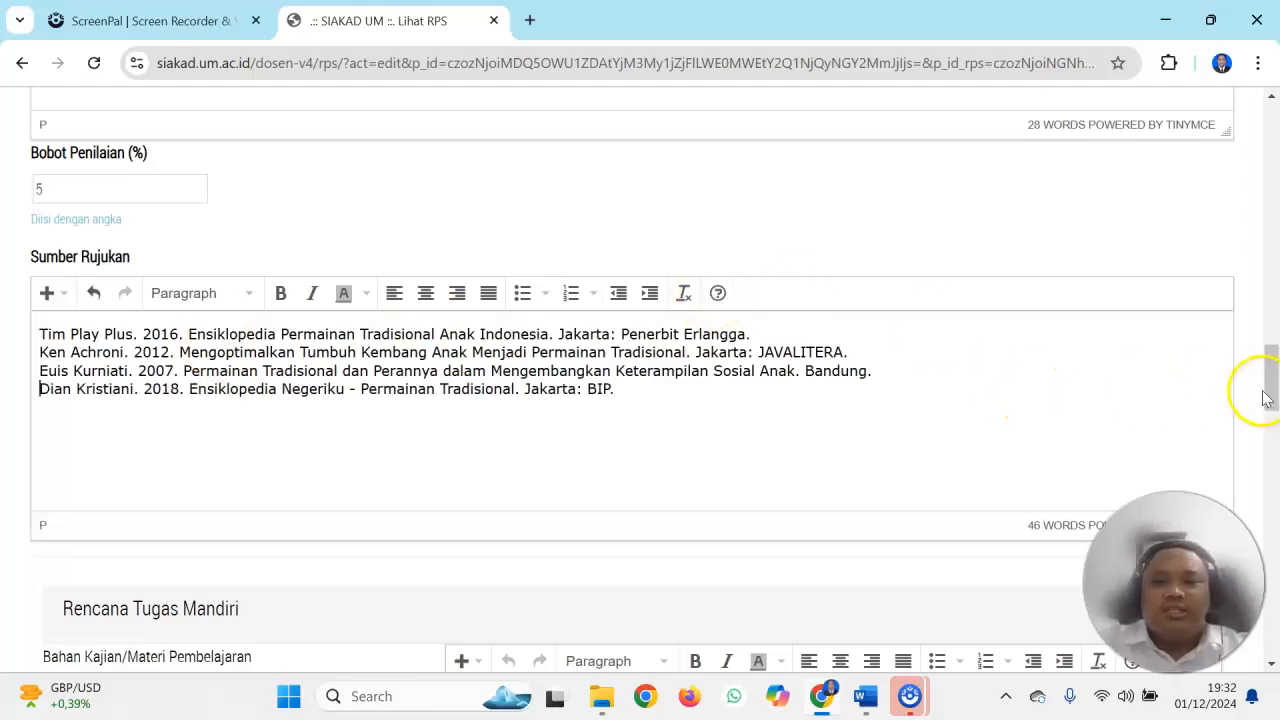
Copy the Kriteria dan Indikator Penilaian sentence into Bahan Kajian/Materi Pembelajaran under Rencana Tugas Mandiri
left_click_drag(1267, 392, 1270, 345)
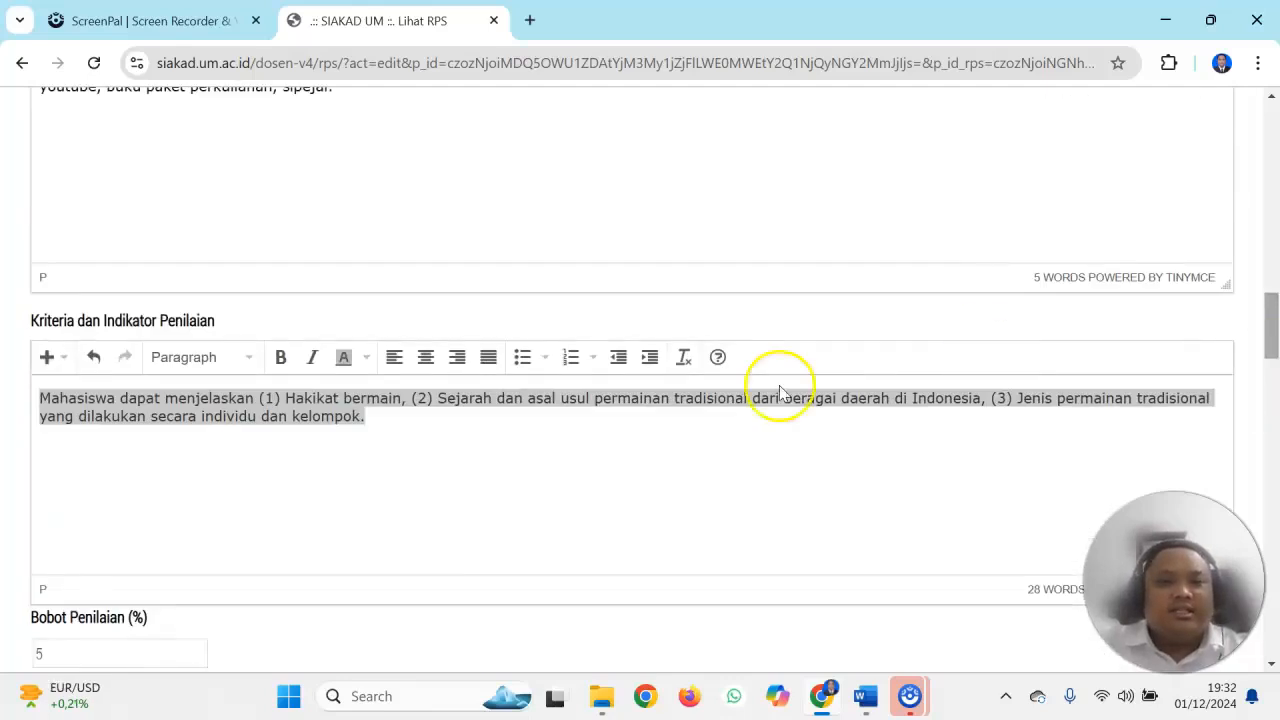
left_click(443, 494)
key("ctrl+a")
key("ctrl+c")
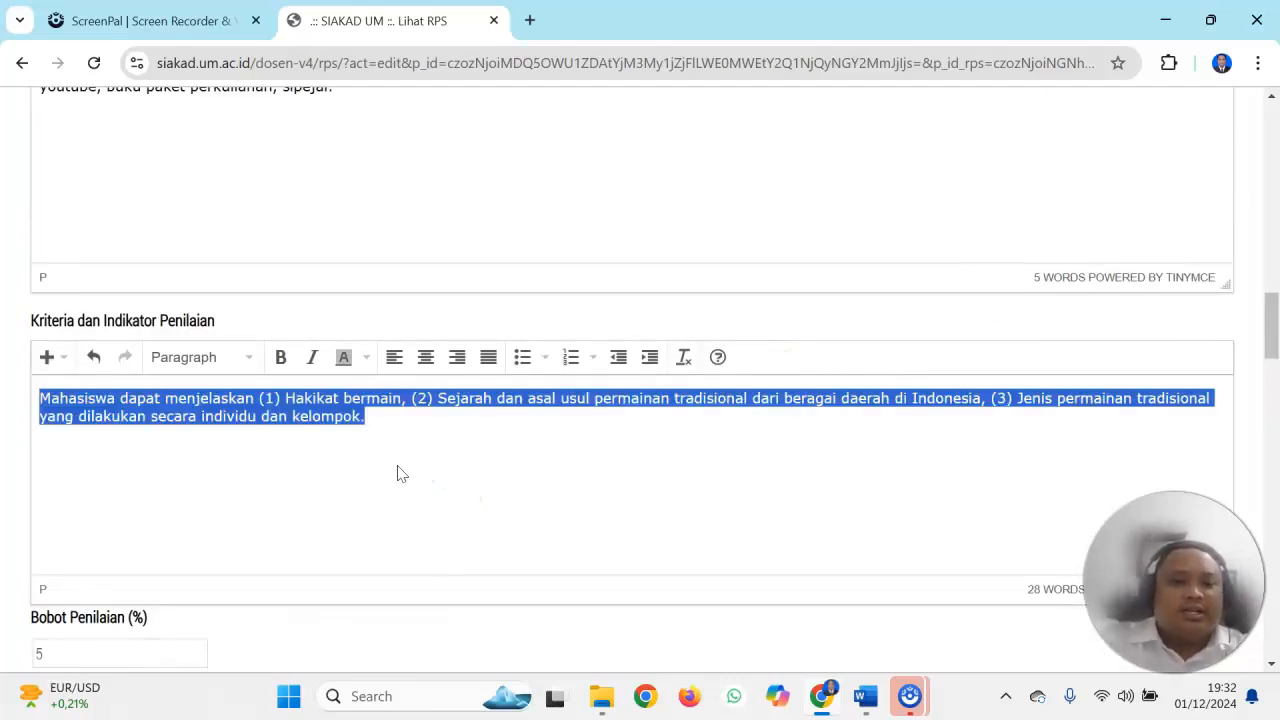
left_click(1250, 338)
left_click_drag(1277, 341, 1274, 436)
left_click(530, 390)
key("ctrl+v")
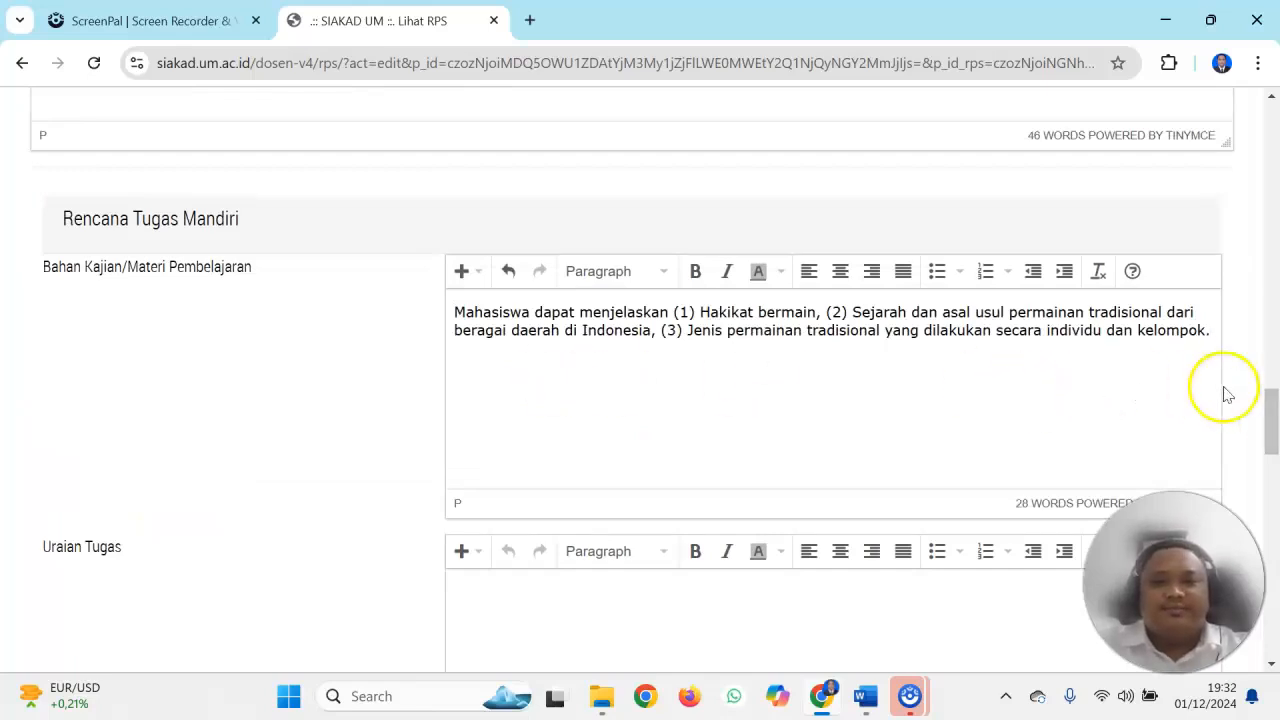
Paste the copied Mahasiswa dapat menjelaskan sentence into Uraian Tugas under Rencana Tugas Mandiri
left_click_drag(1273, 412, 1273, 431)
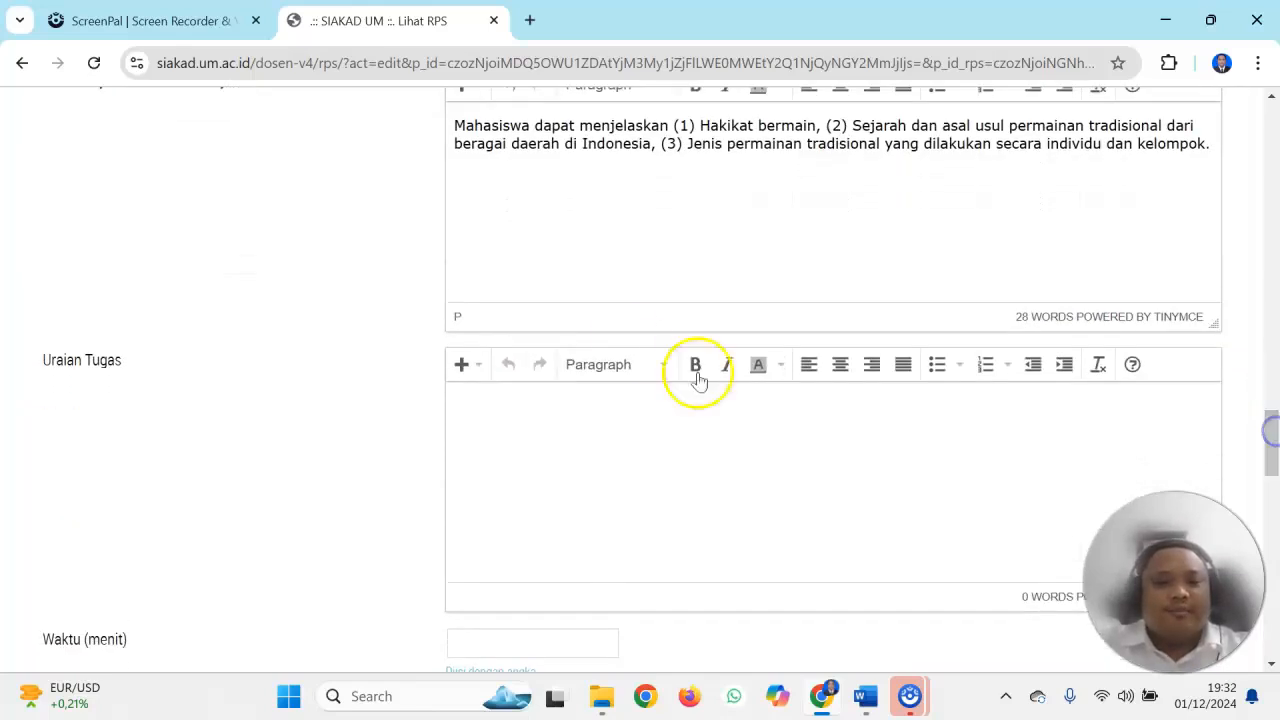
left_click(483, 401)
key("ctrl+v")
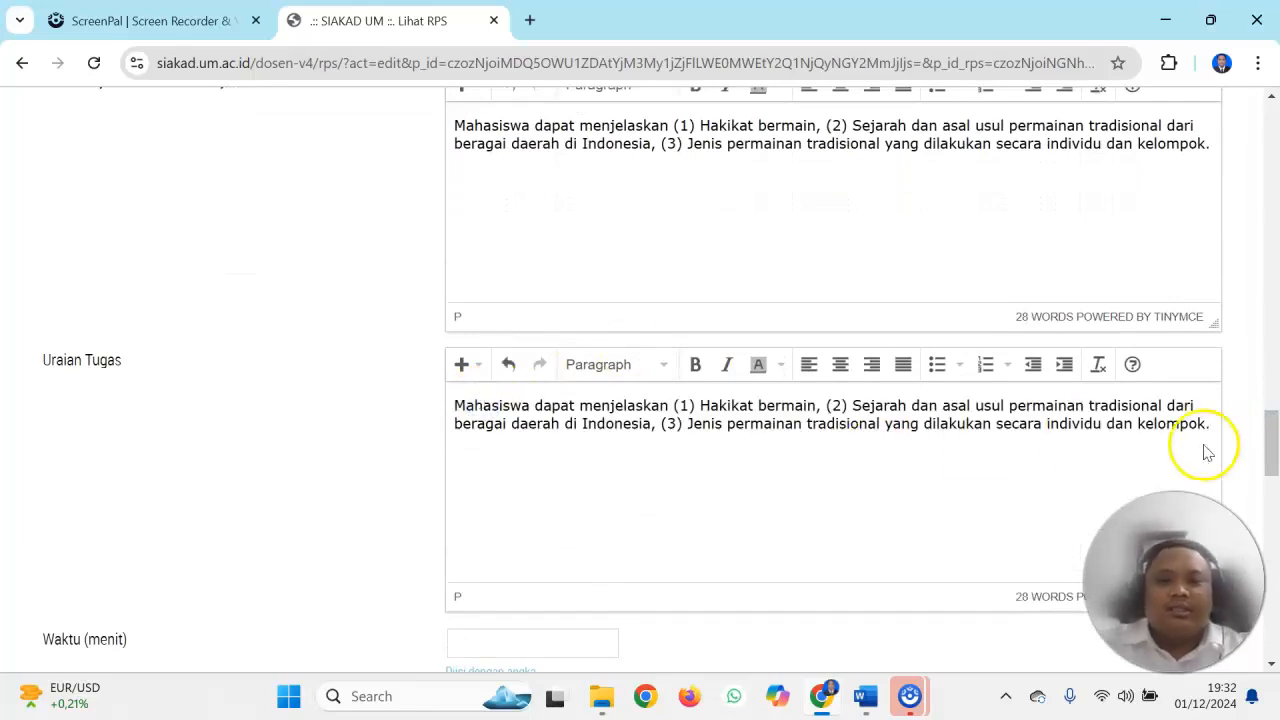
Set the Rencana Tugas Mandiri time to 100 minutes and paste the same sentence into its Hasil Tugas dan Kriteria Penilaian
left_click_drag(1273, 436, 1274, 469)
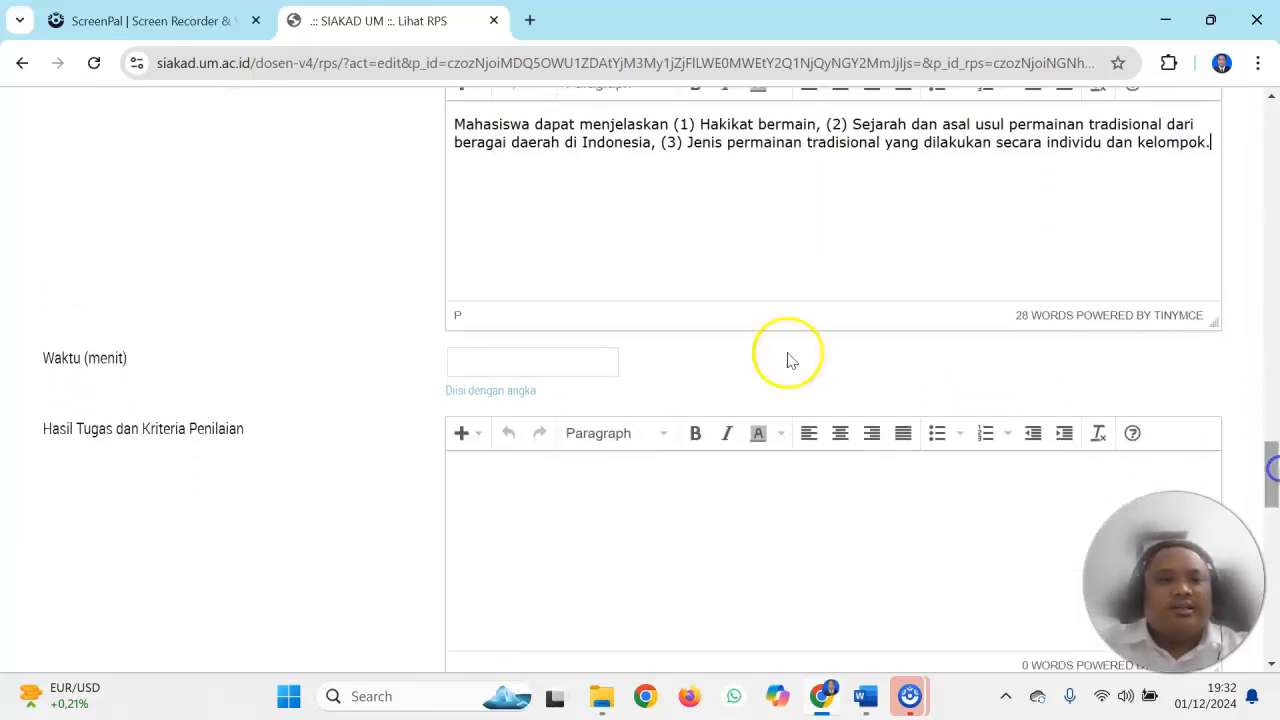
left_click(524, 372)
type("100")
left_click(469, 516)
key("ctrl+v")
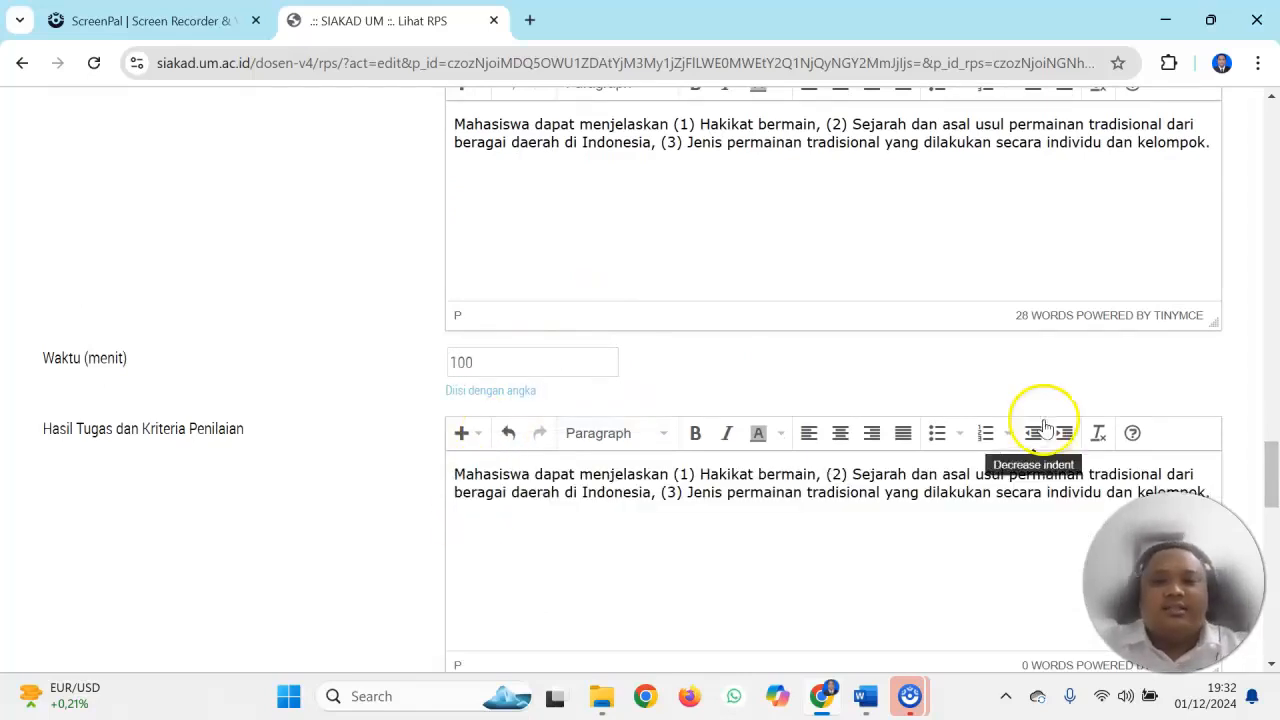
Paste the copied sentence into Bahan Kajian/Materi Pembelajaran and Uraian Tugas under Rencana Tugas Tertruktur/Praktik
left_click_drag(1270, 447, 1272, 497)
left_click(643, 451)
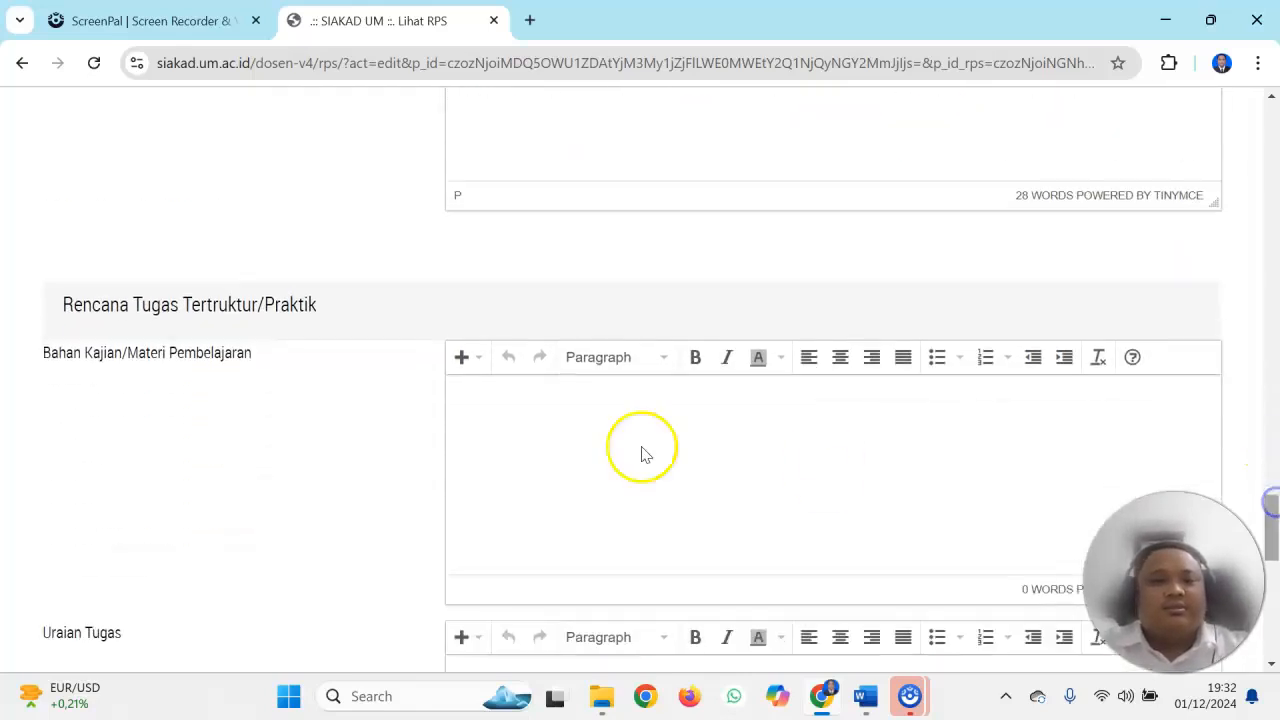
key("ctrl+v")
left_click_drag(1269, 521, 1272, 585)
left_click(756, 411)
key("ctrl+v")
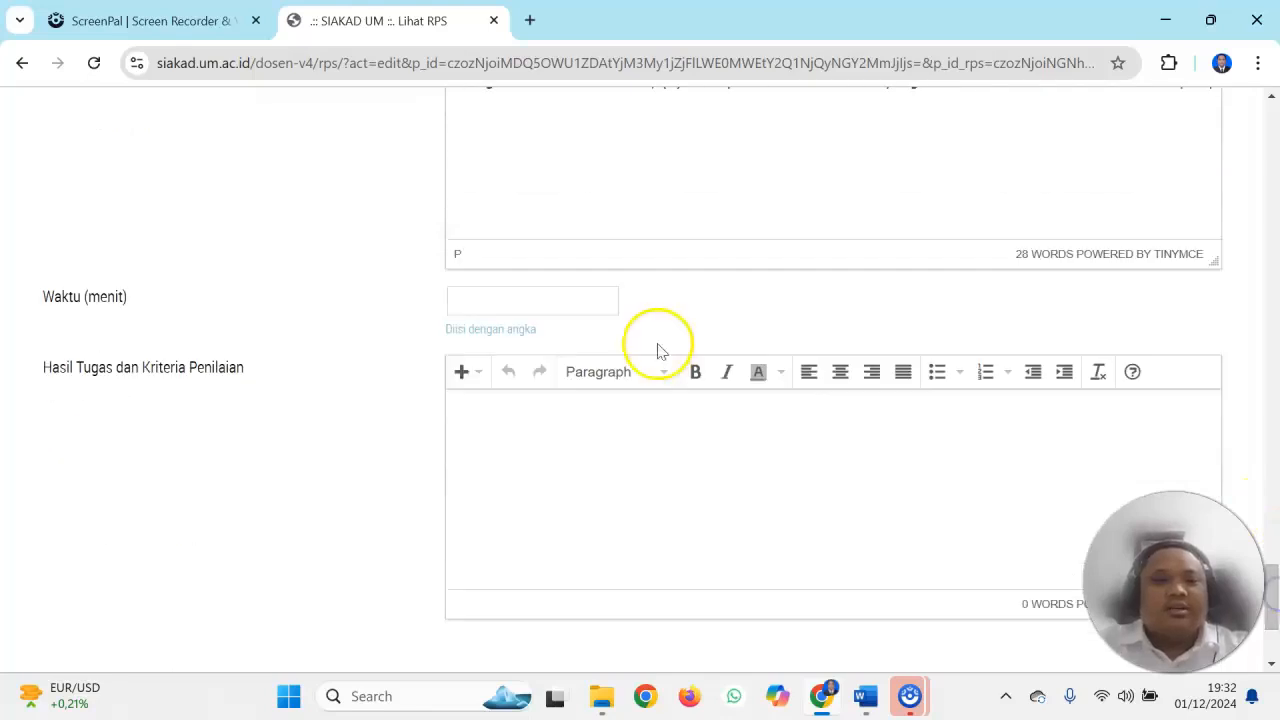
Set the structured assignment's time to 100 minutes and paste the sentence into its Hasil Tugas dan Kriteria Penilaian
left_click(531, 300)
type("100")
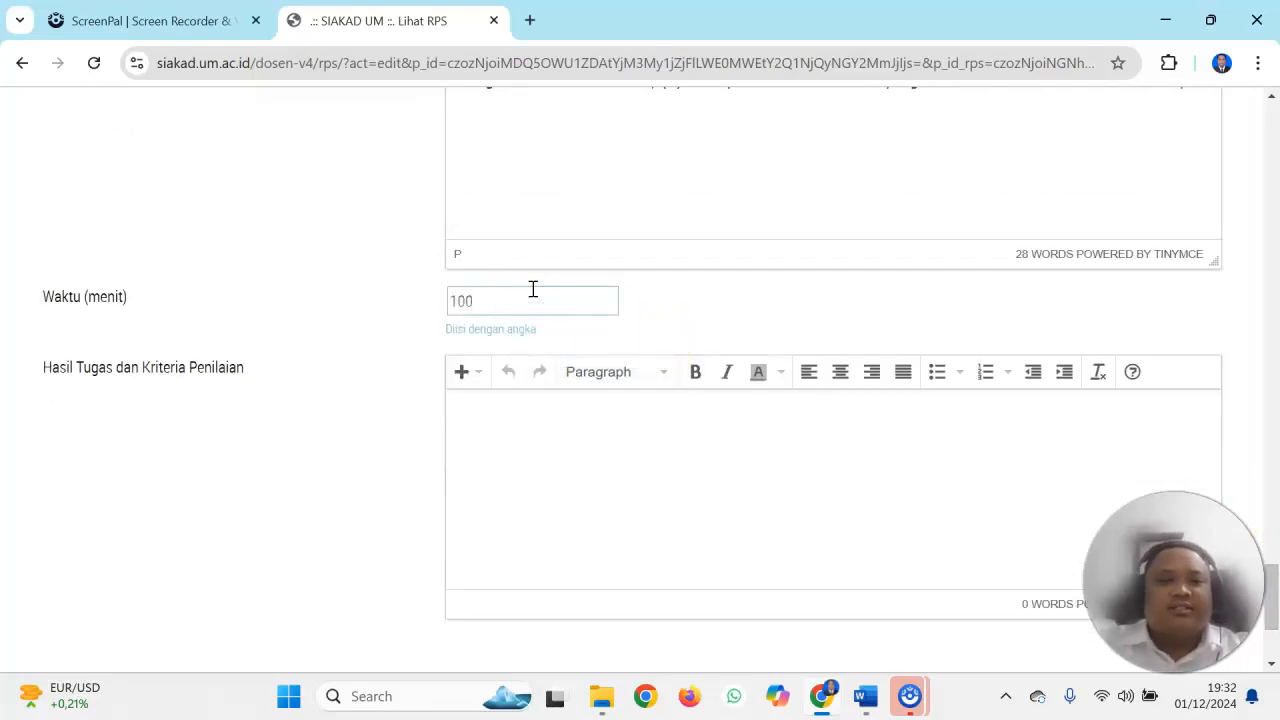
left_click(516, 436)
key("ctrl+v")
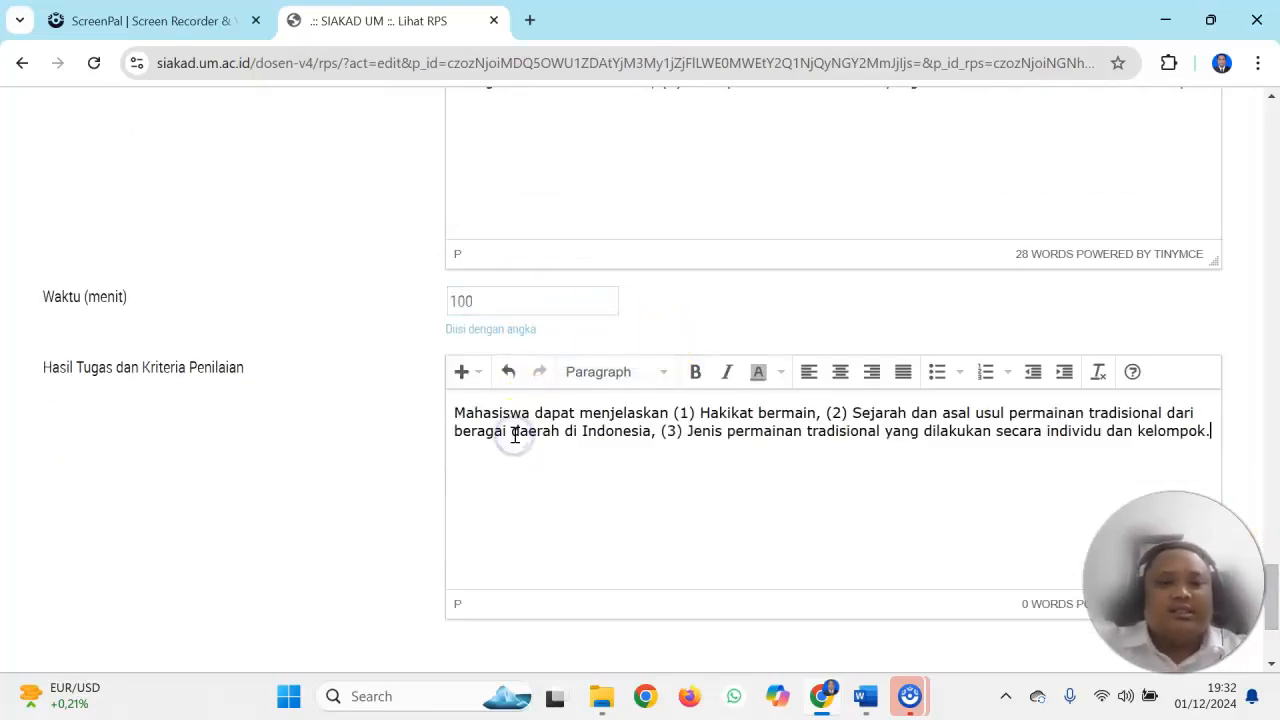
Save the meeting 2 RPS entry and look through the Permainan Tradisional meeting list down to meeting 16
scroll(1274, 590, "down", 3)
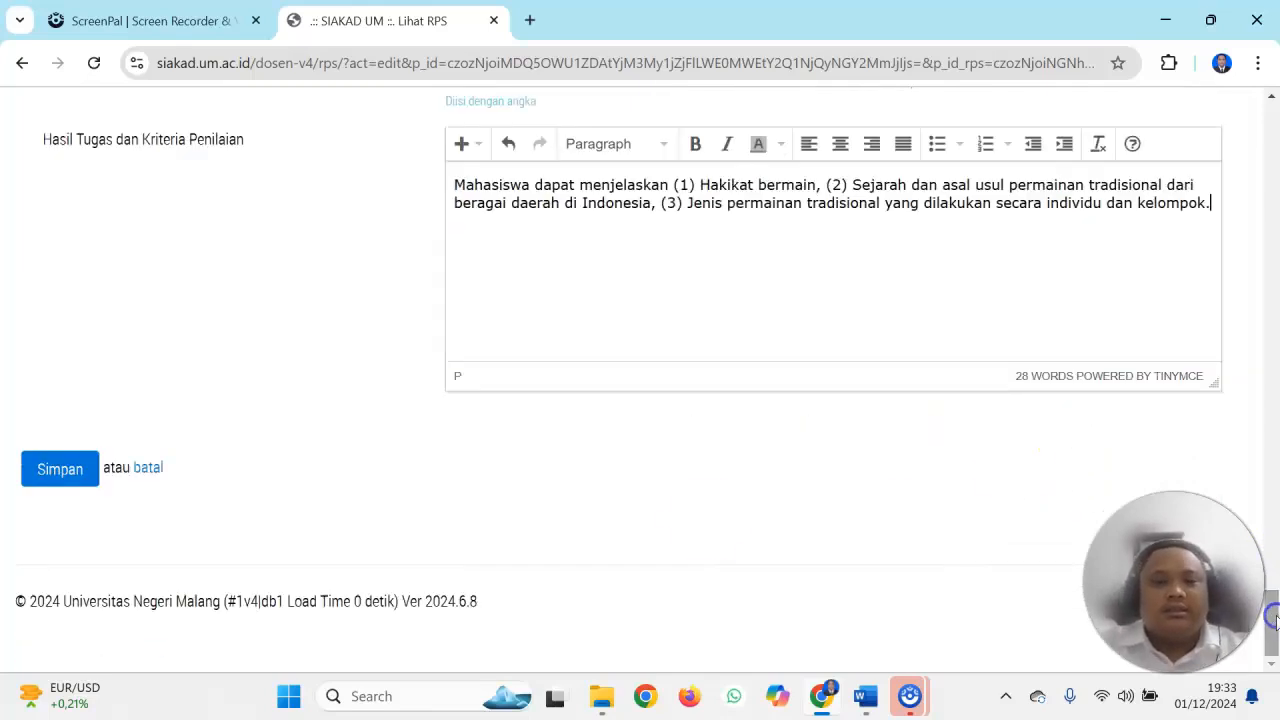
left_click(60, 469)
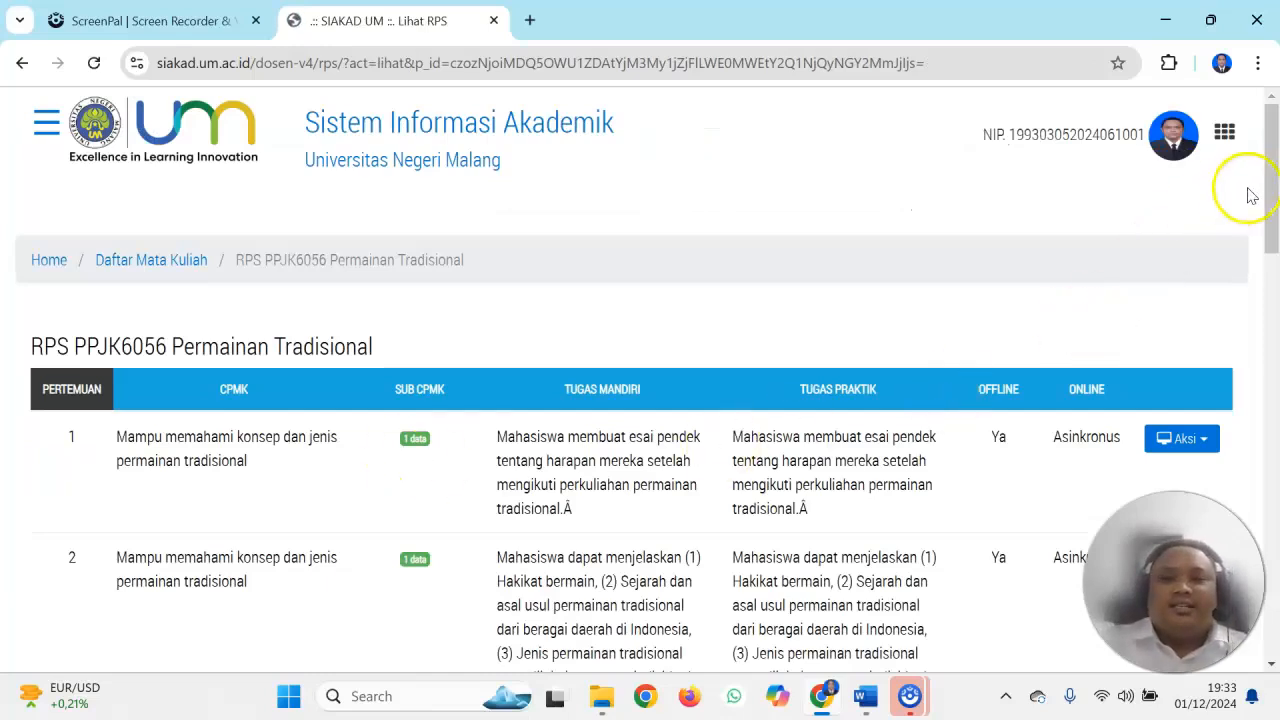
left_click_drag(1274, 176, 1248, 590)
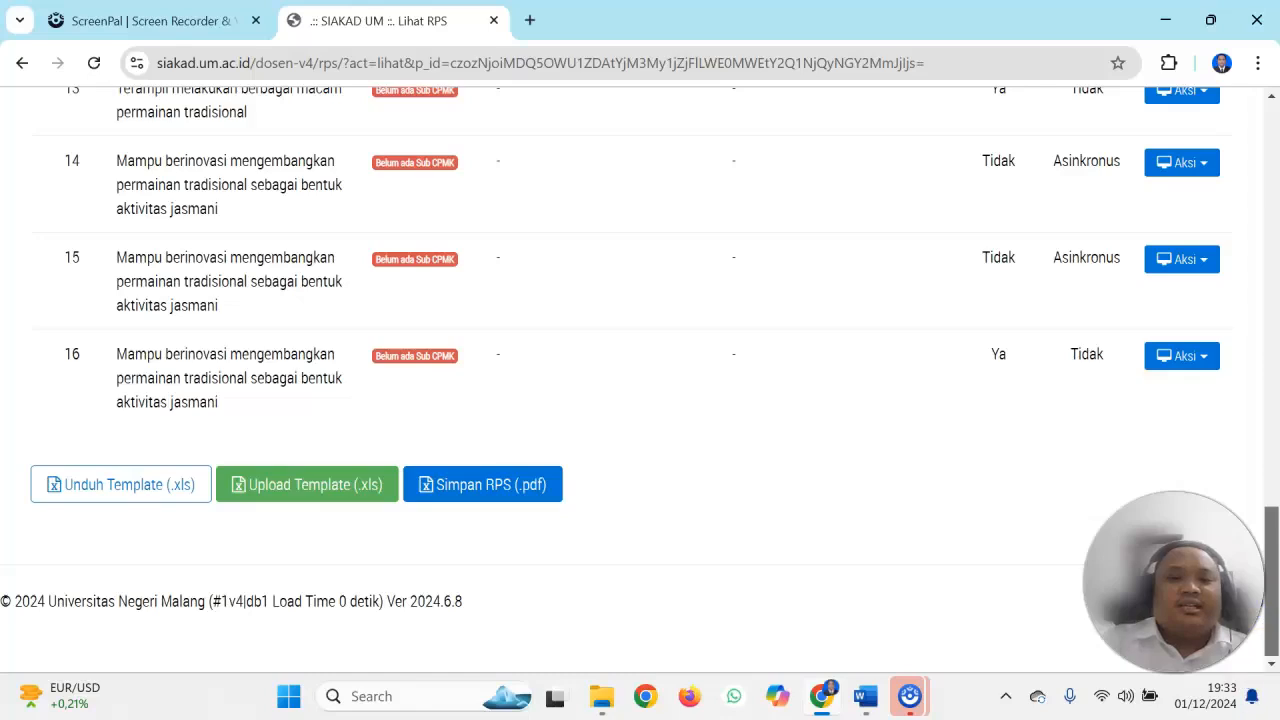
left_click_drag(1248, 590, 1270, 170)
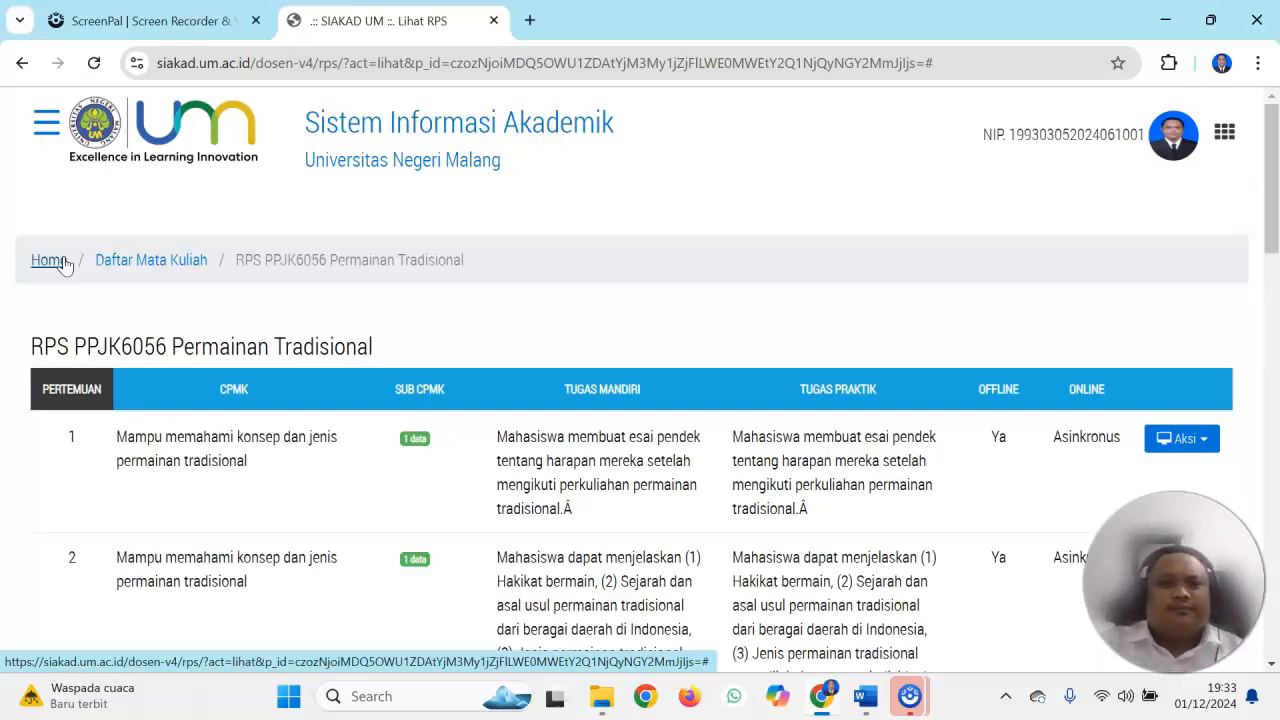
Return to Daftar Mata Kuliah and examine the RPS completeness columns of the listed courses
left_click(62, 262)
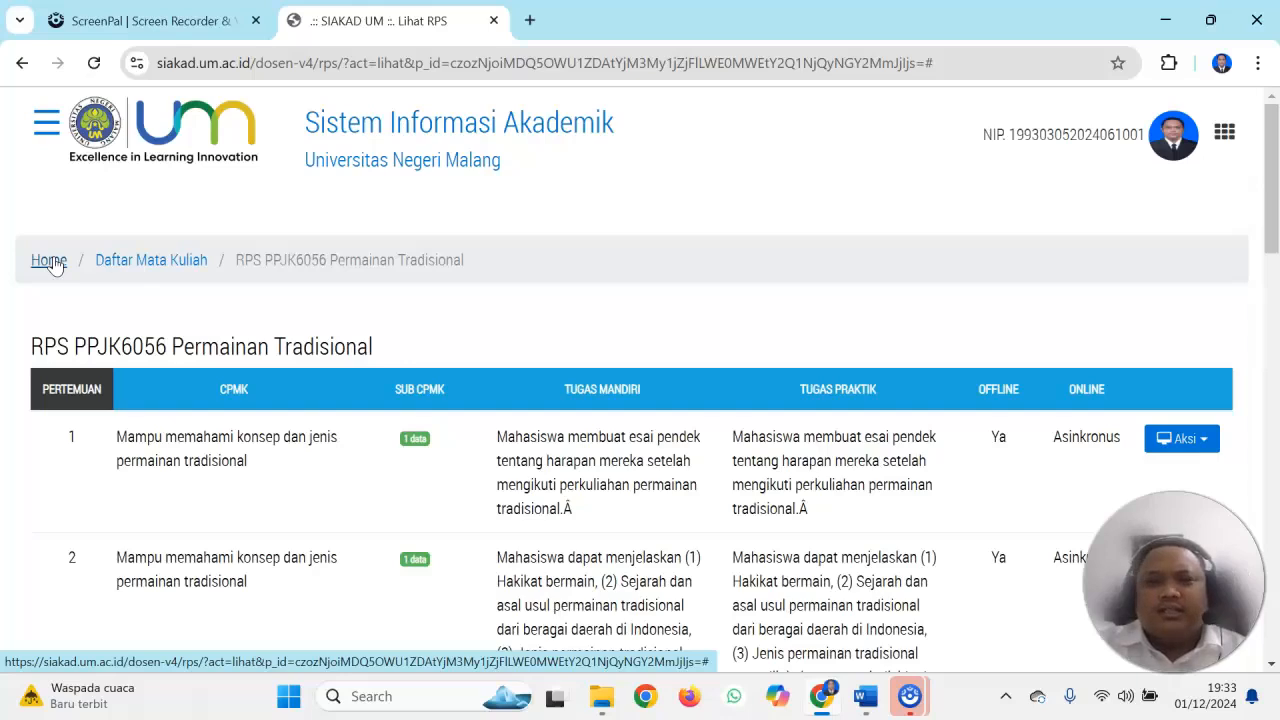
left_click(117, 262)
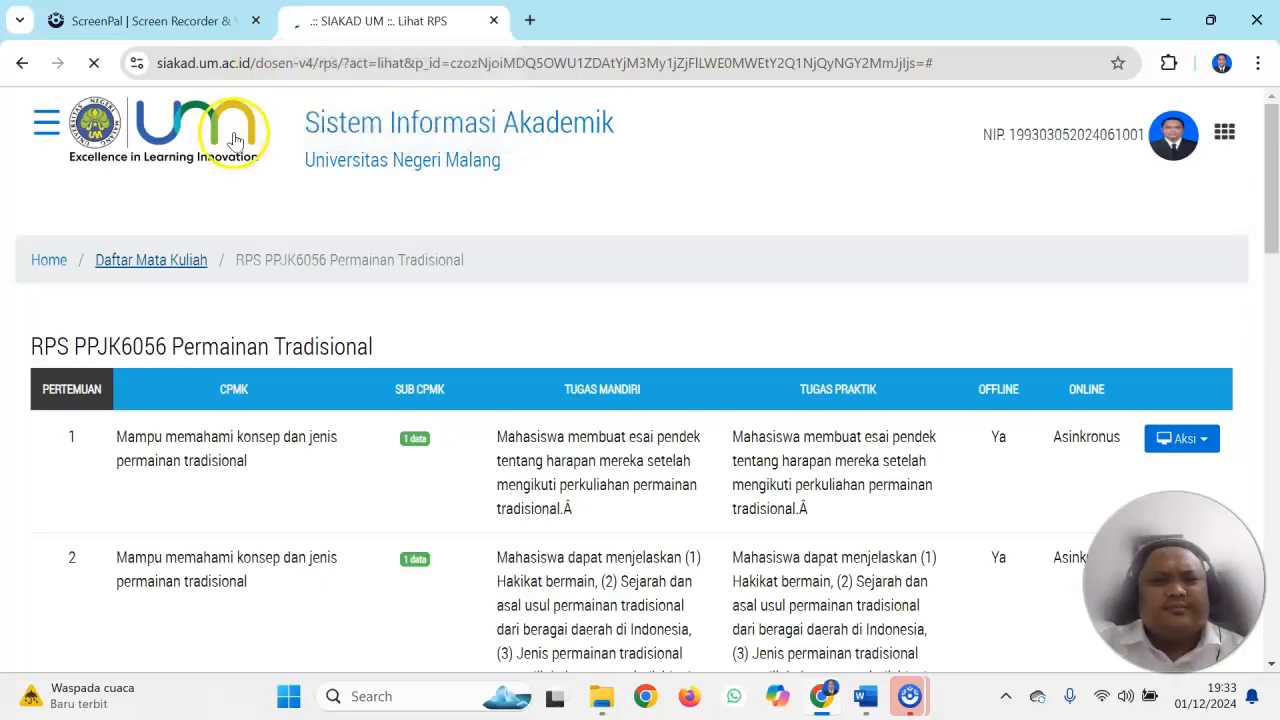
left_click_drag(1266, 172, 1274, 222)
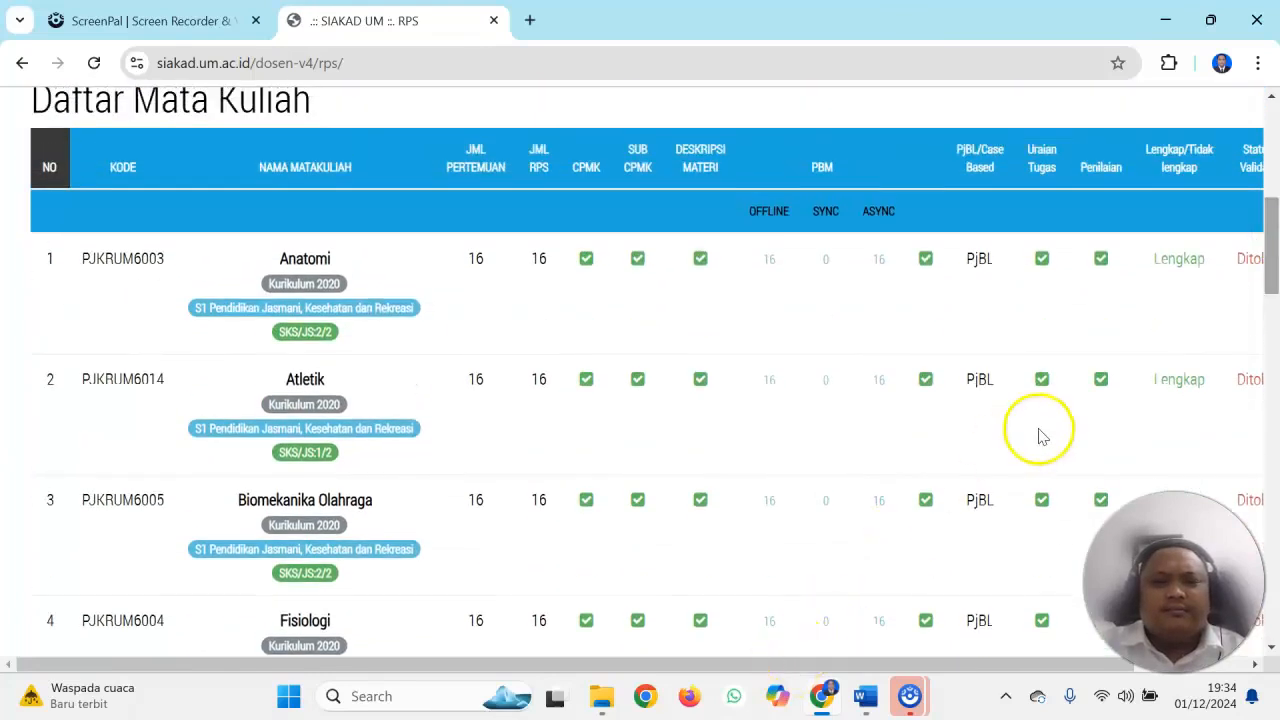
left_click_drag(1274, 245, 1265, 558)
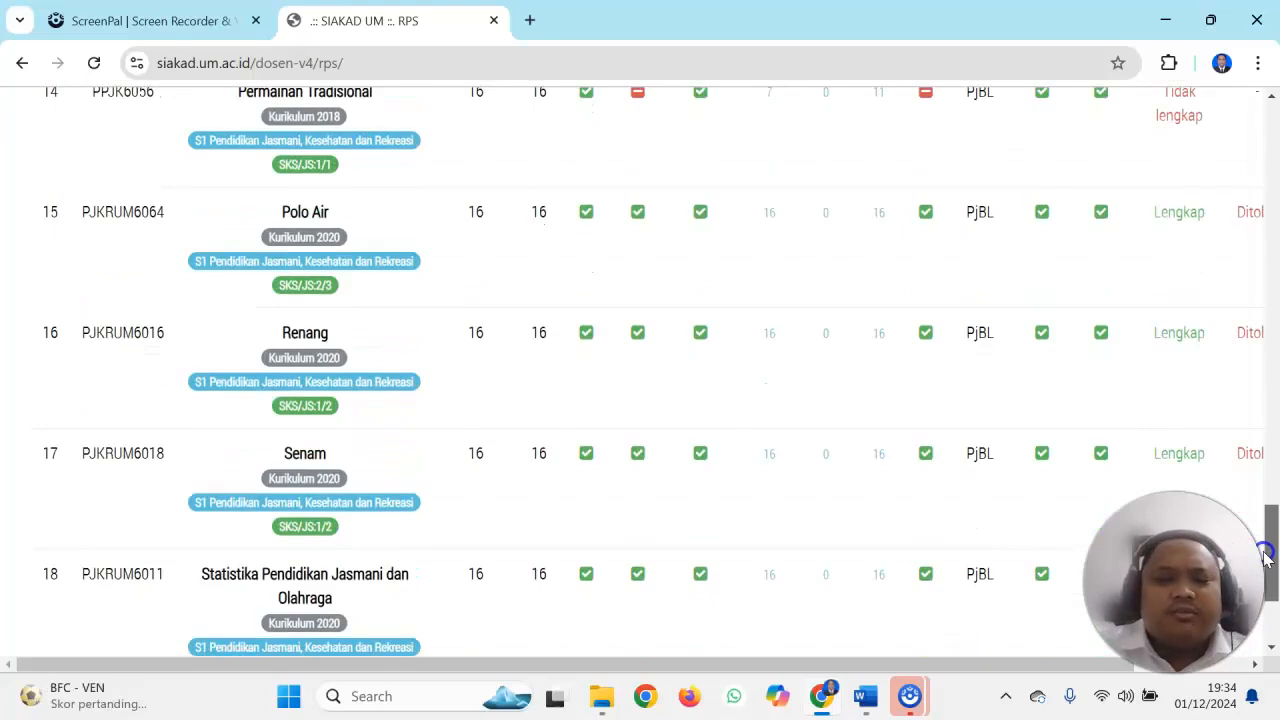
left_click_drag(1265, 558, 1252, 143)
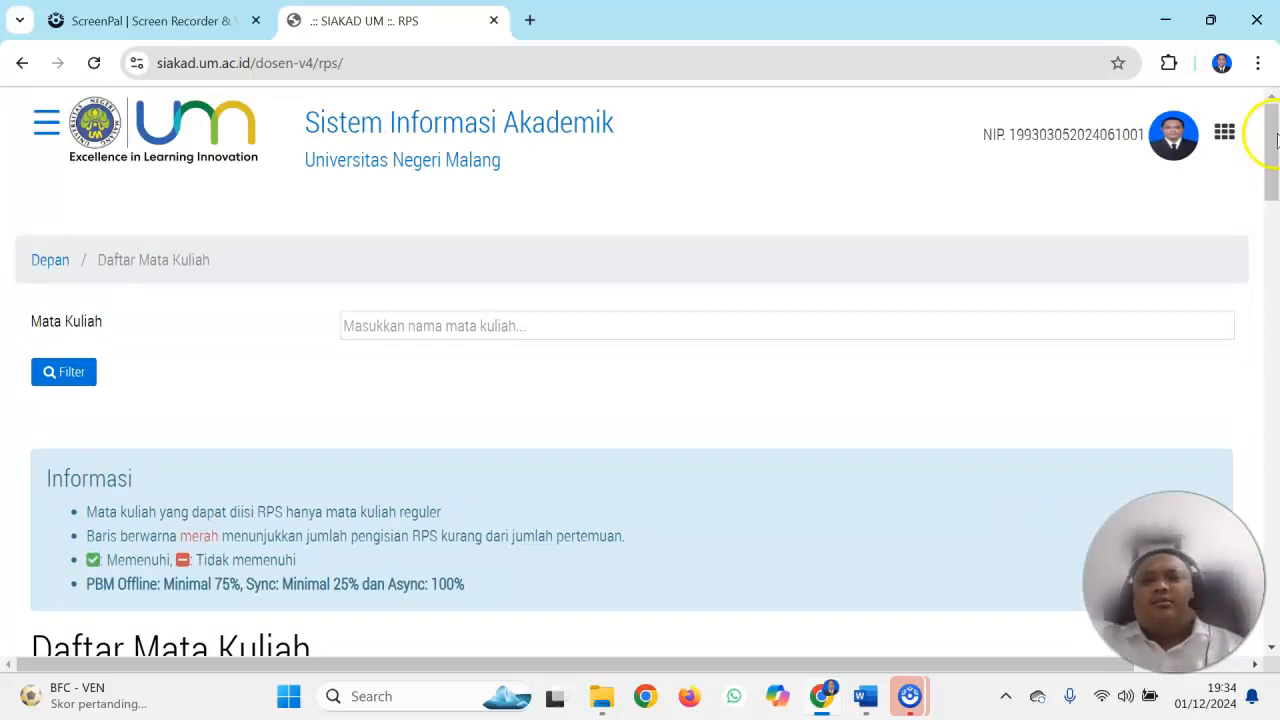
Read the Informasi notes on PBM minimums and check the Permainan Tradisional row against the other courses
left_click_drag(1273, 137, 1270, 171)
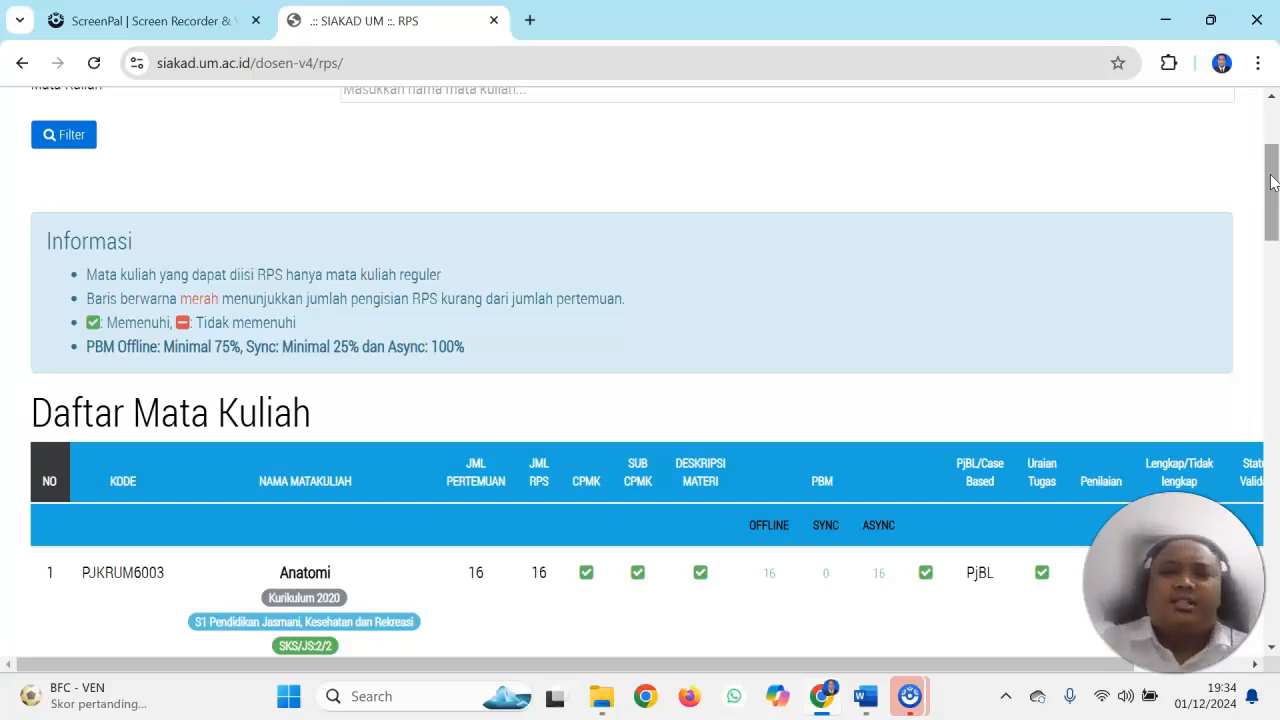
left_click_drag(1272, 181, 1272, 126)
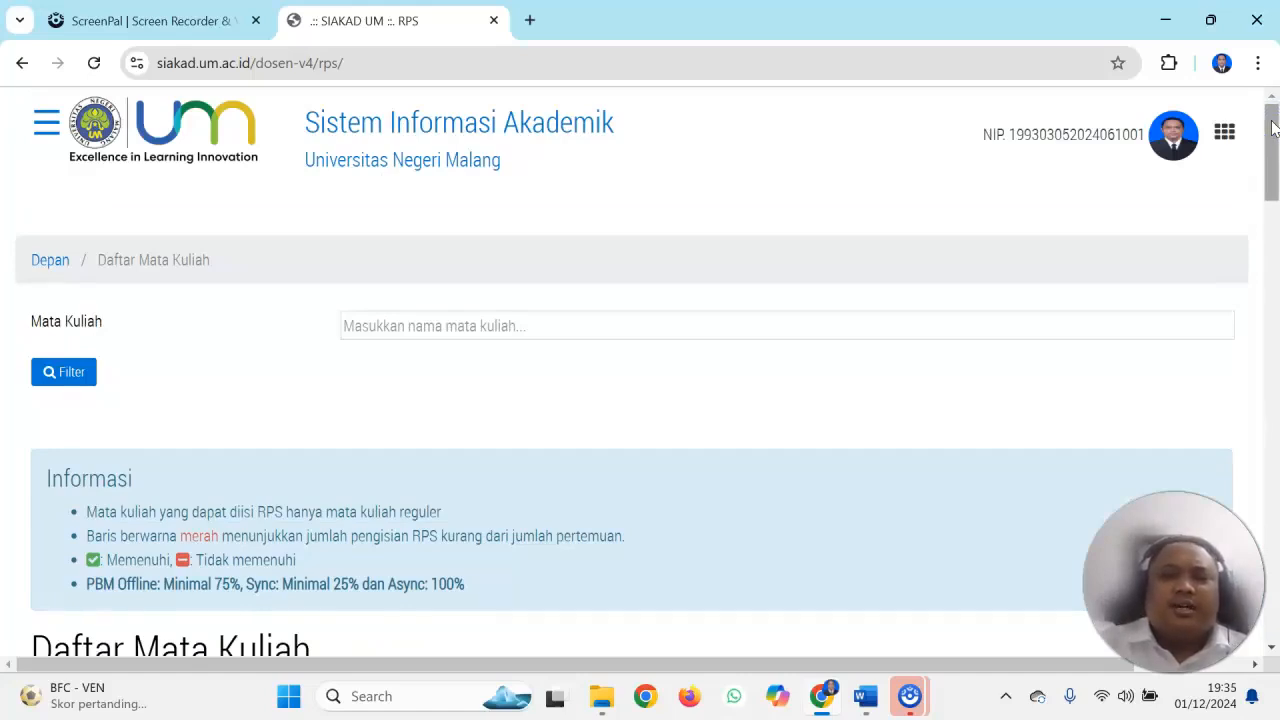
left_click_drag(1272, 135, 1264, 475)
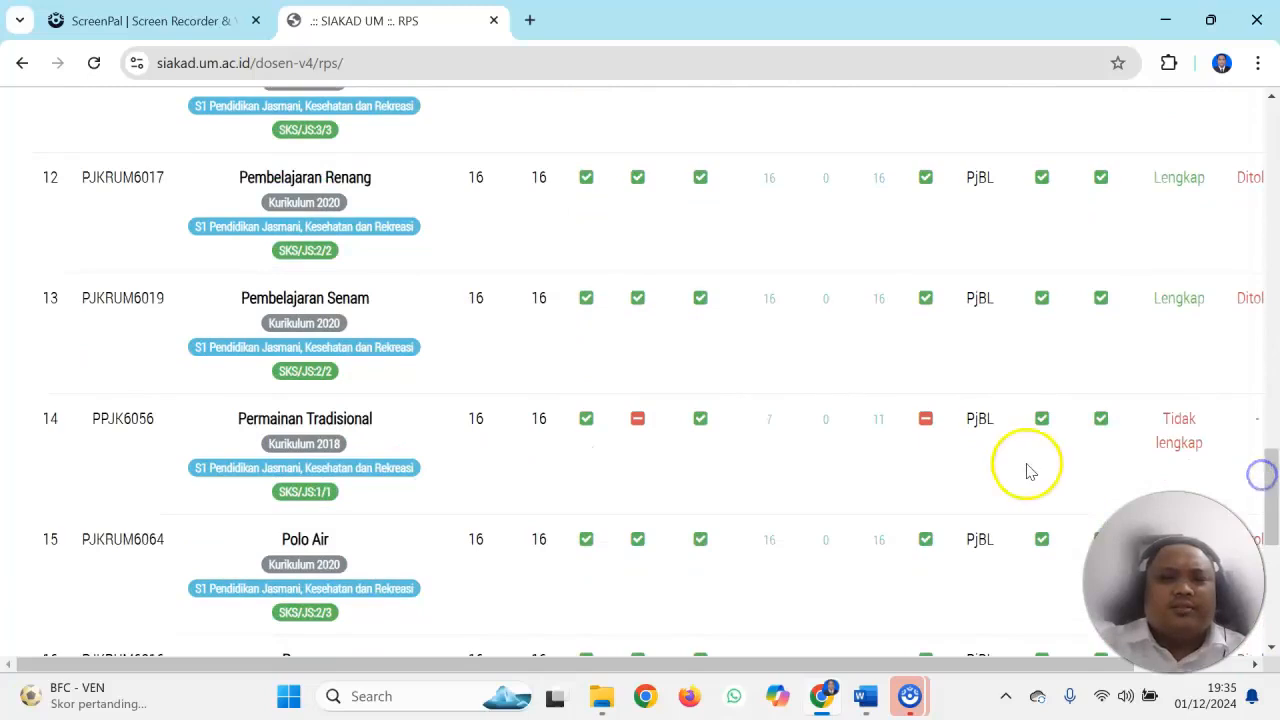
left_click_drag(852, 661, 797, 657)
left_click_drag(1276, 488, 1275, 277)
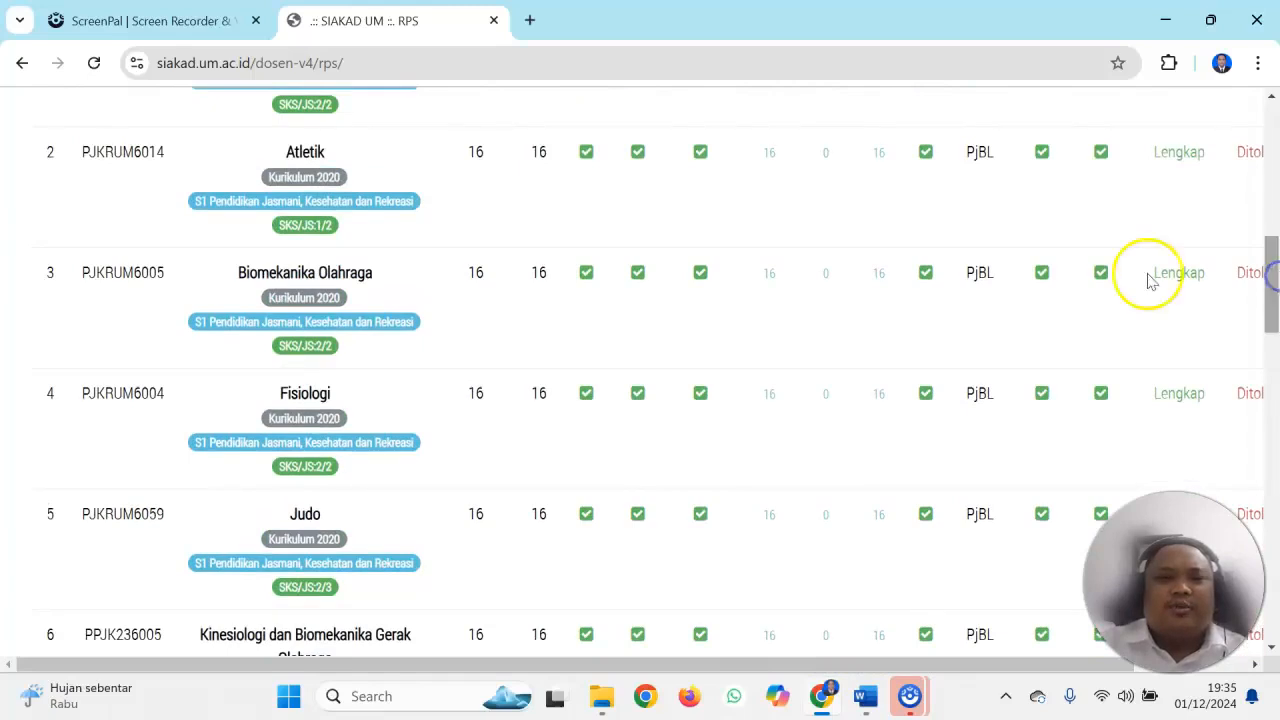
Open the RPS of Pembelajaran Renang from Kurikulum 2020, code PJKRUM6017
left_click_drag(1270, 284, 1273, 480)
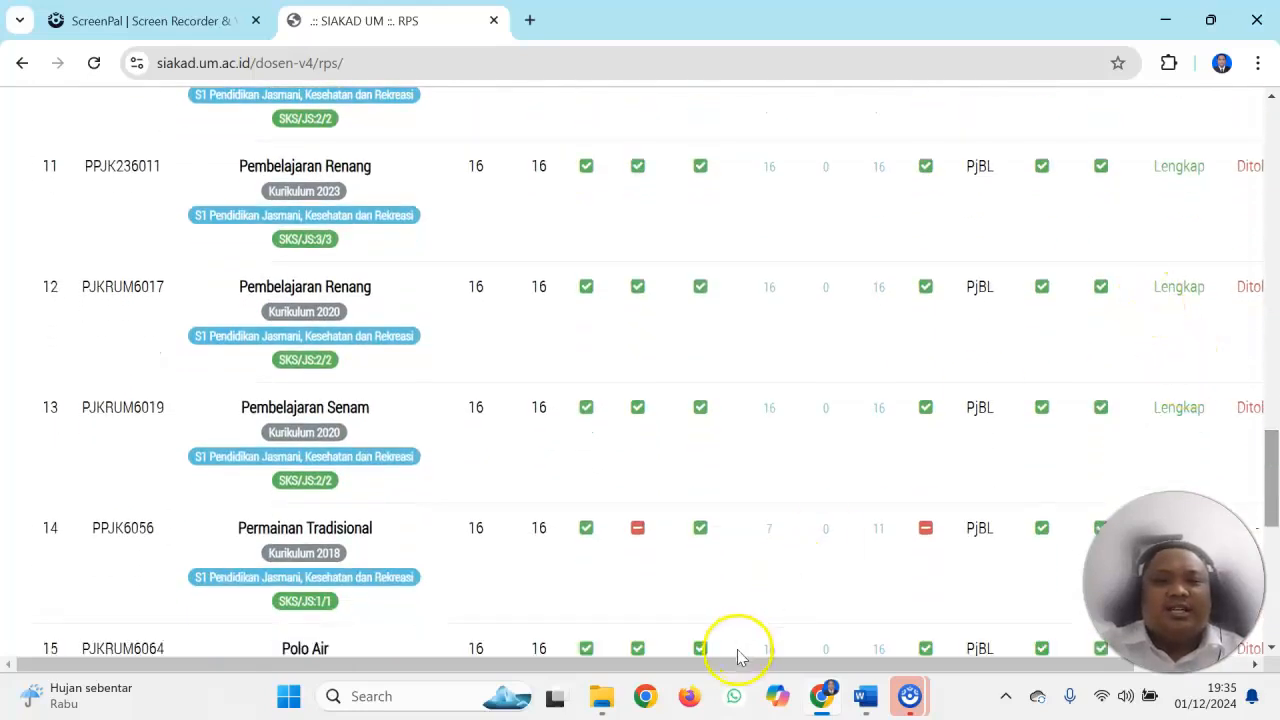
left_click_drag(729, 664, 856, 662)
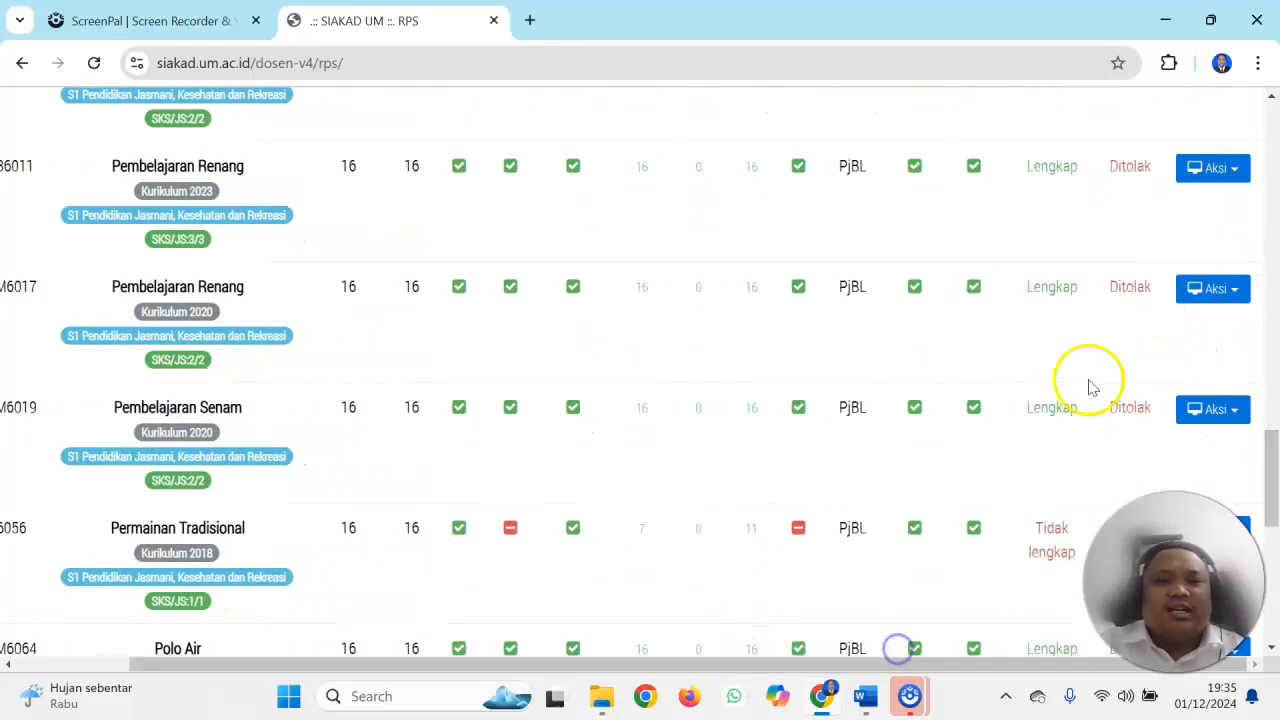
left_click(1200, 288)
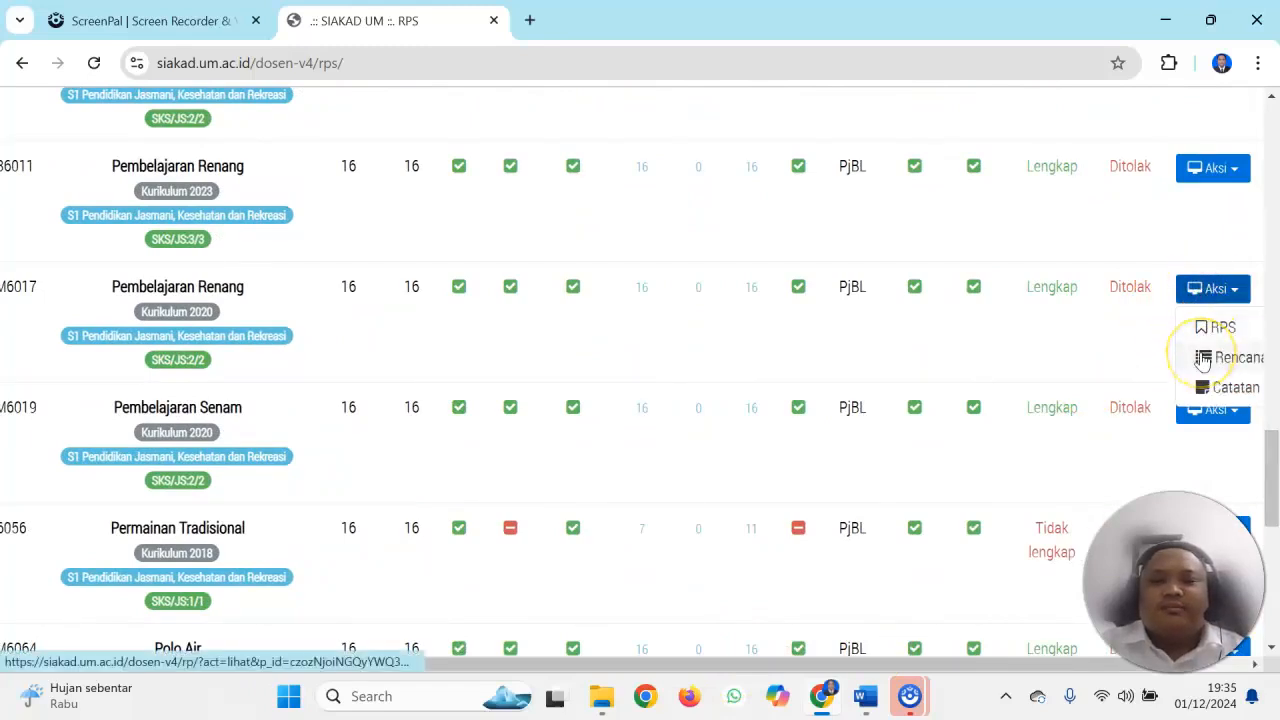
left_click(1210, 326)
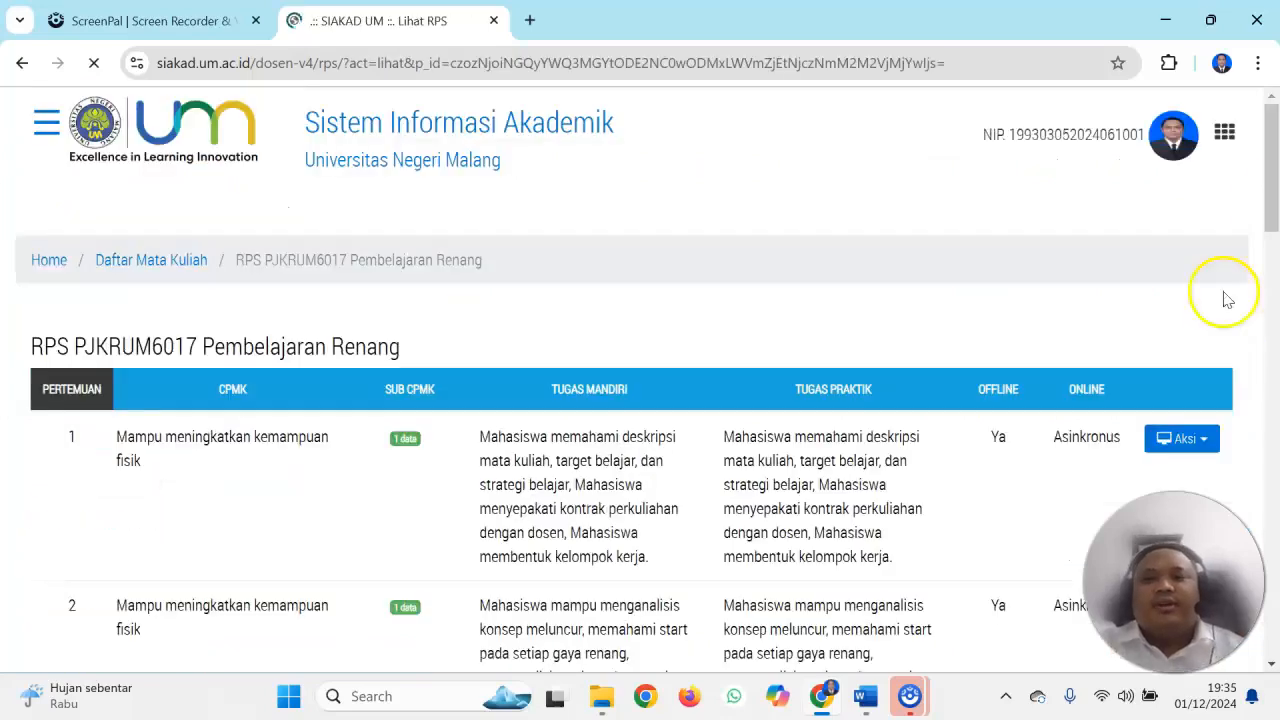
Generate the PDF version of the Pembelajaran Renang RPS and dismiss its print dialog
left_click_drag(1268, 171, 1274, 580)
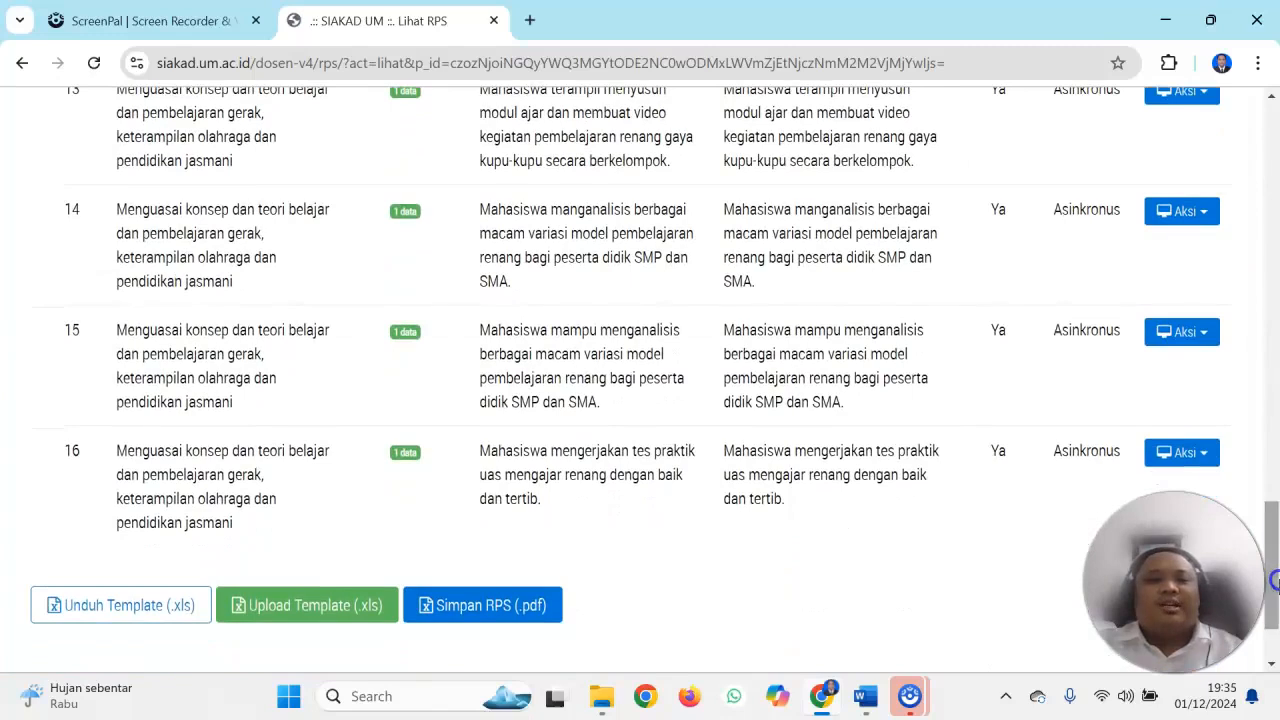
left_click(531, 607)
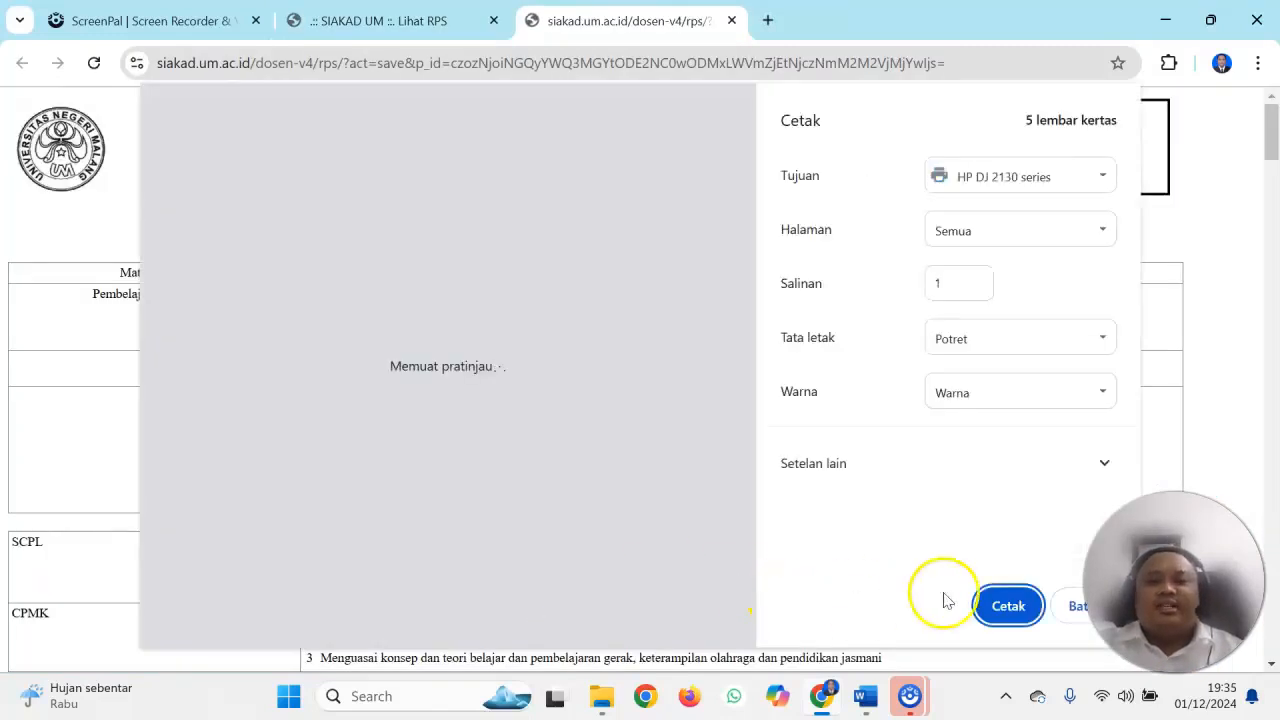
left_click(1073, 610)
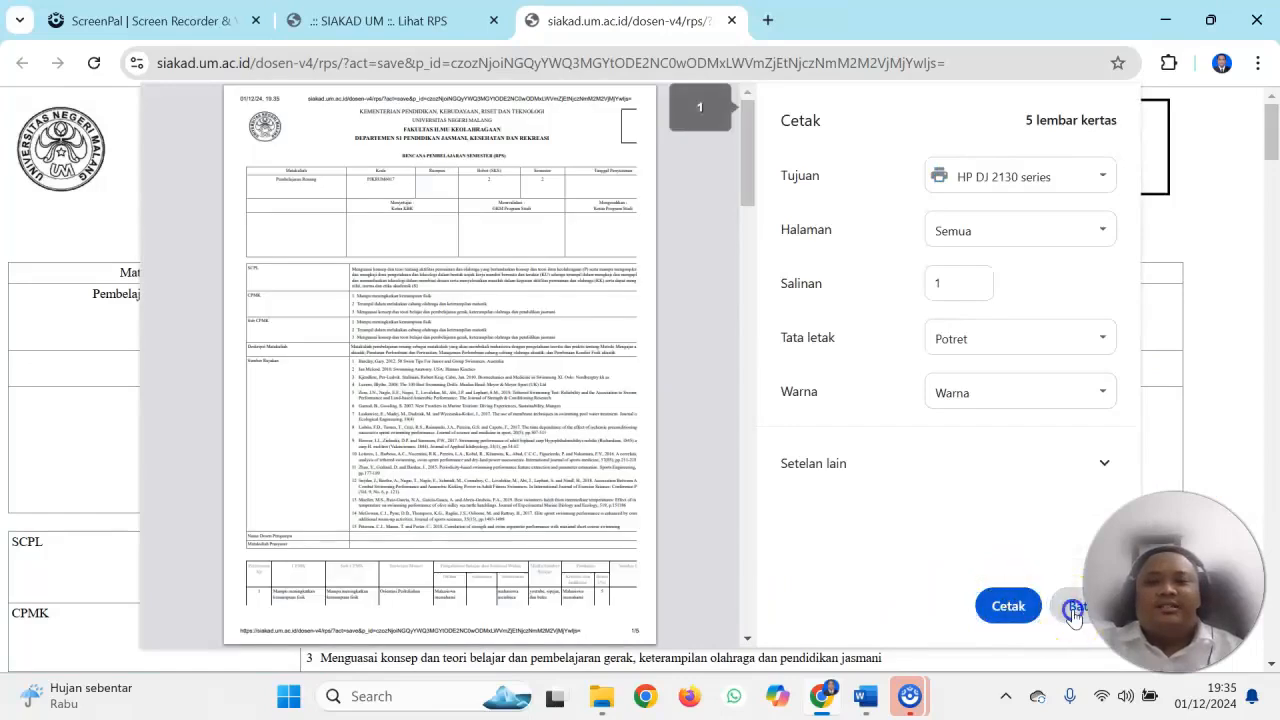
Review the generated Pembelajaran Renang RPS document, including its Rencana Penilaian, assignment plans, meeting table, Sumber Rujukan and header
left_click_drag(1266, 120, 1270, 624)
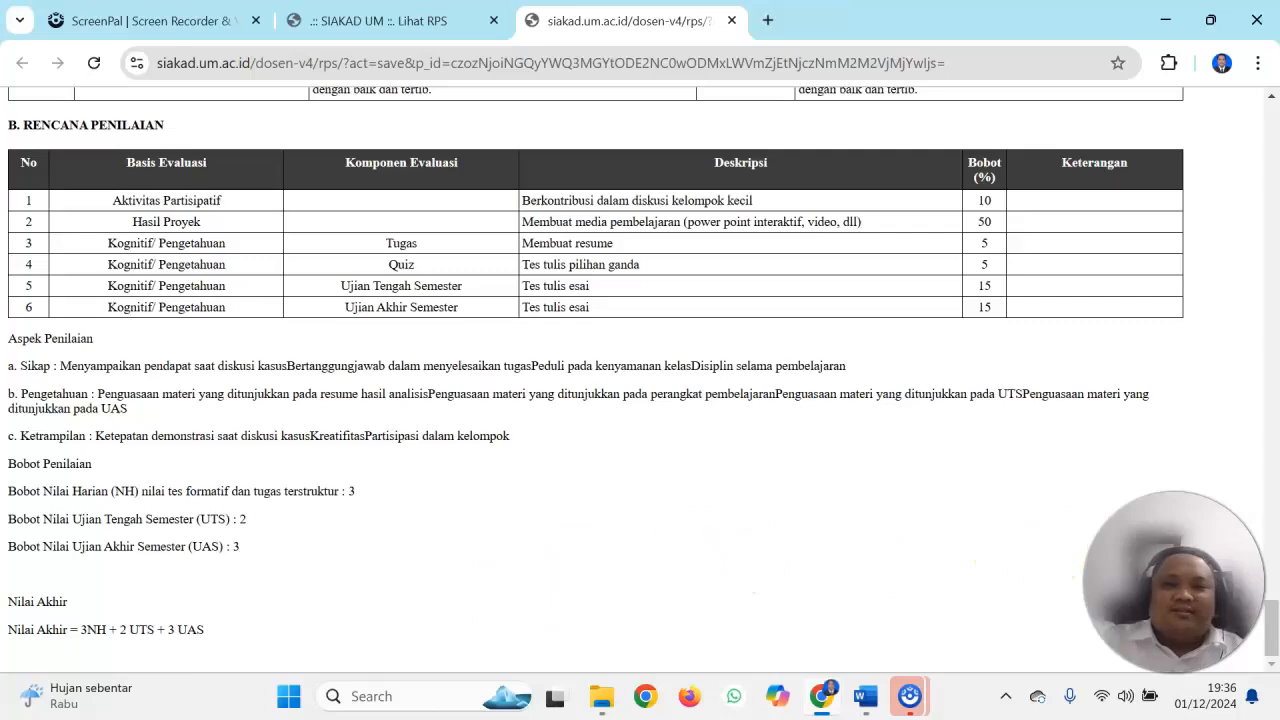
scroll(1267, 632, "up", 5)
scroll(1263, 638, "down", 5)
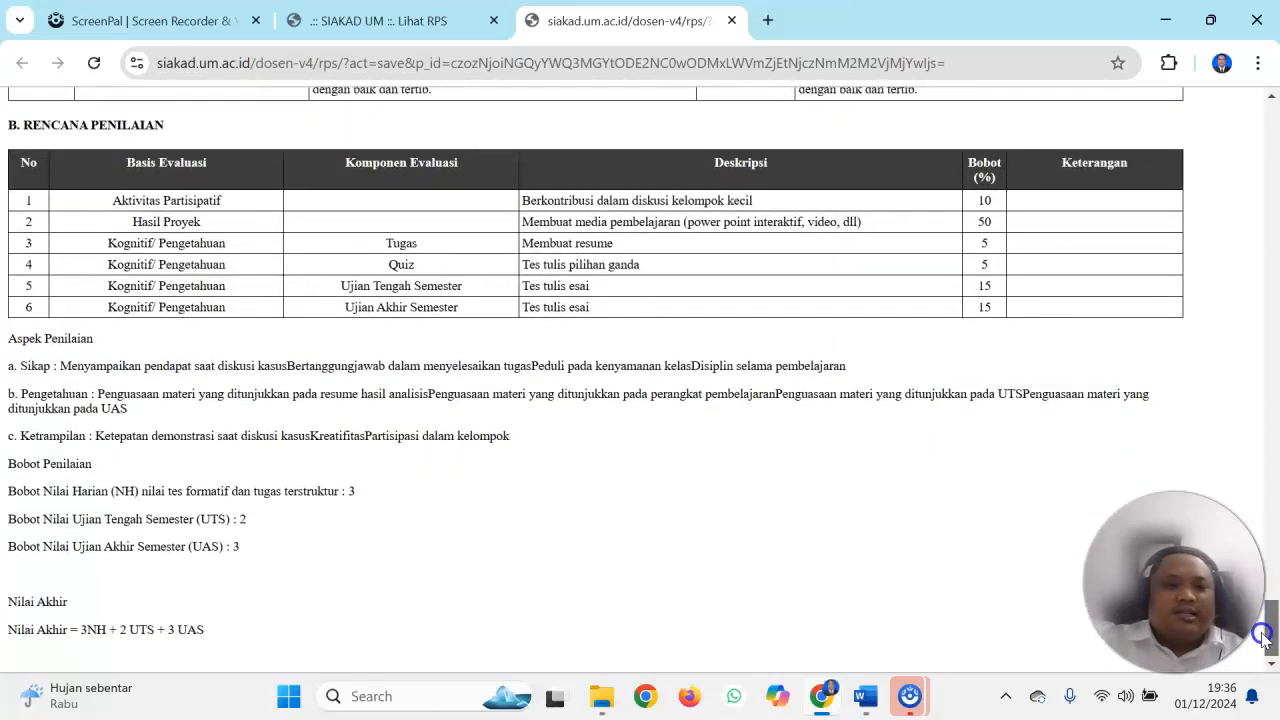
scroll(1263, 638, "up", 2)
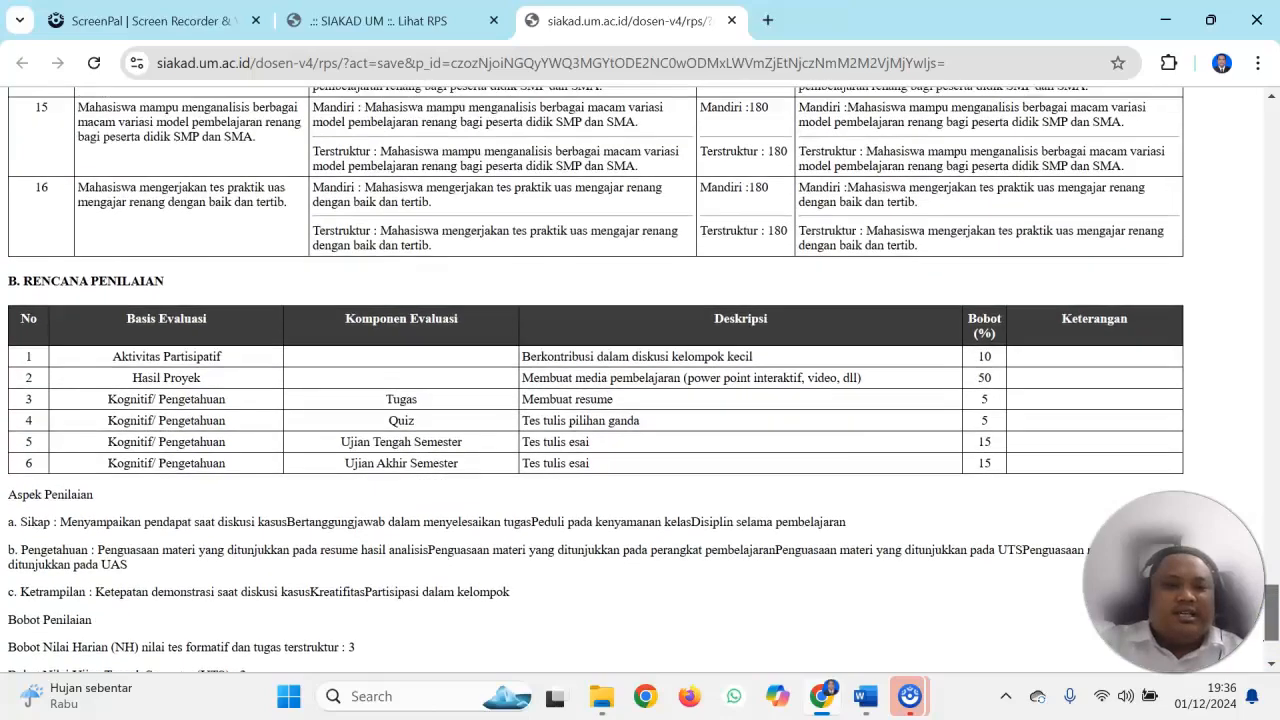
scroll(1238, 503, "up", 11)
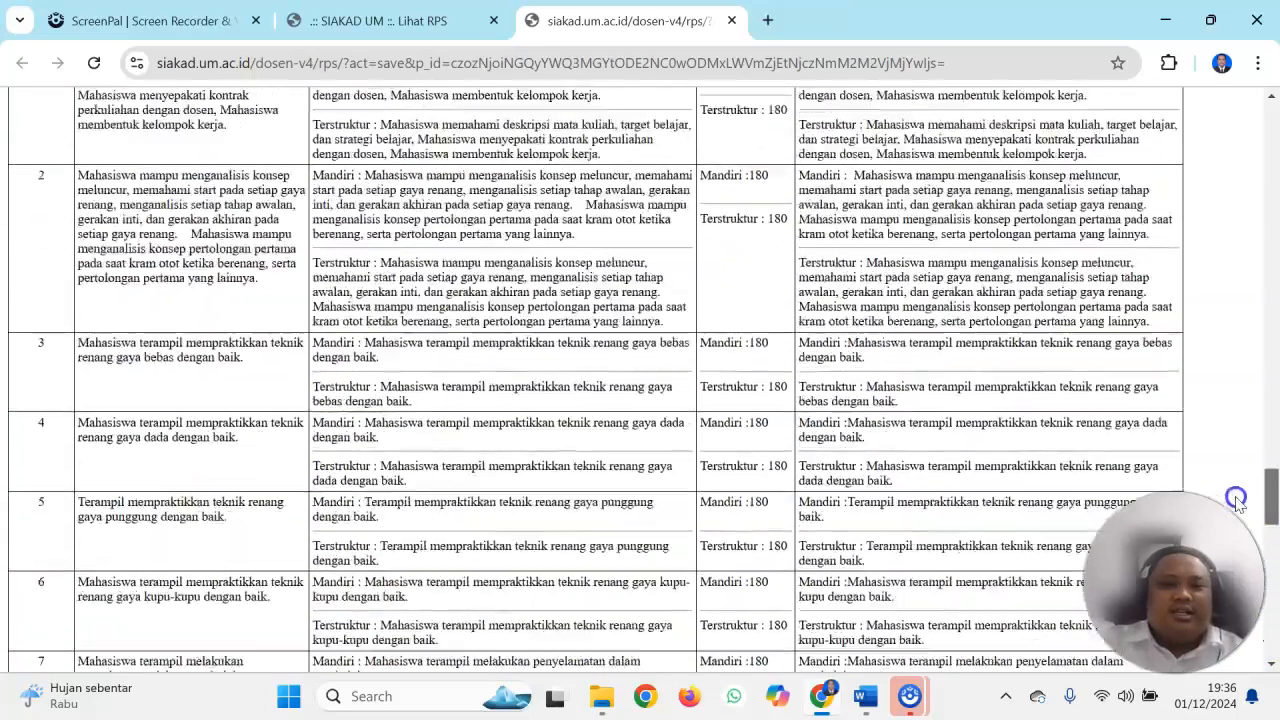
scroll(1238, 503, "up", 1)
scroll(1238, 489, "down", 13)
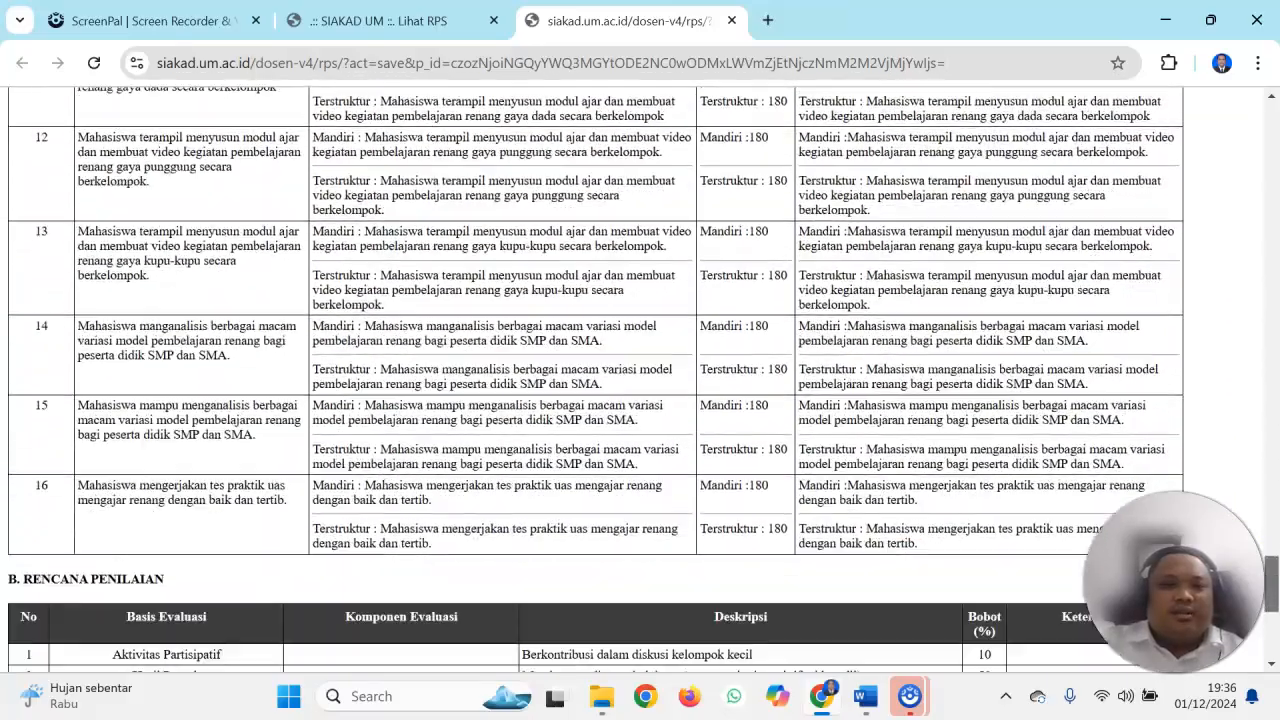
scroll(1238, 489, "up", 6)
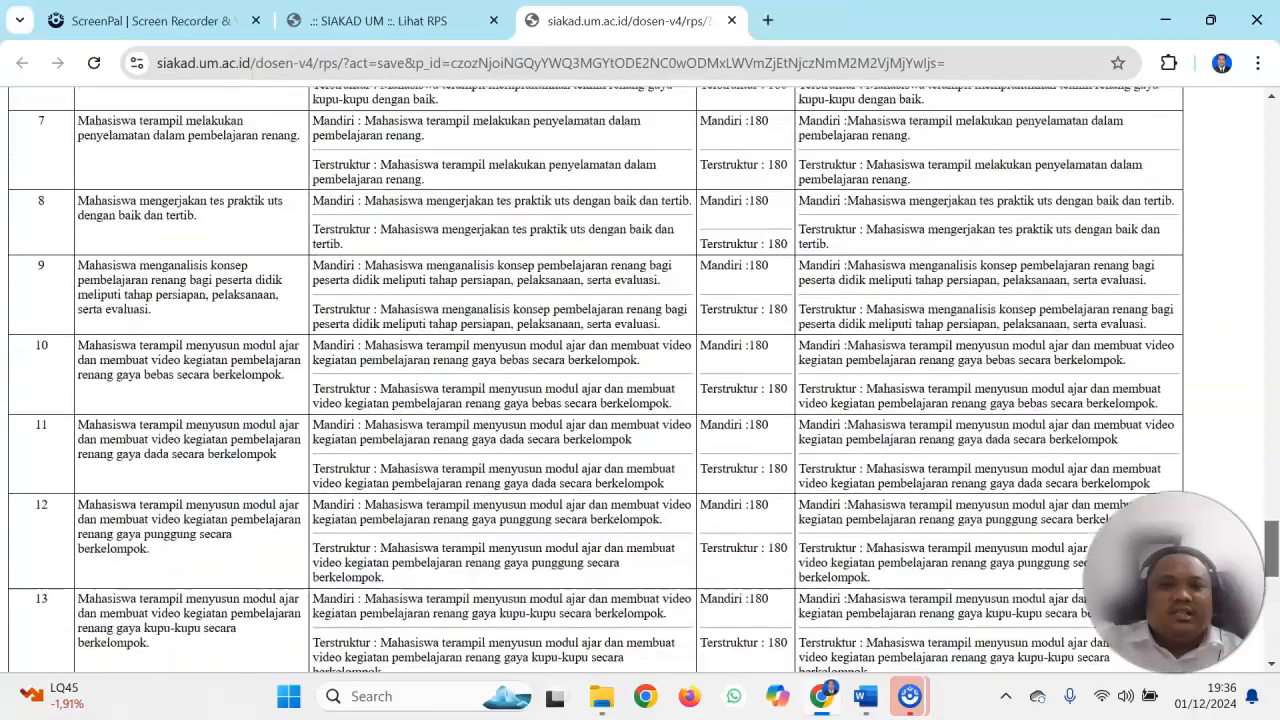
scroll(1219, 415, "up", 10)
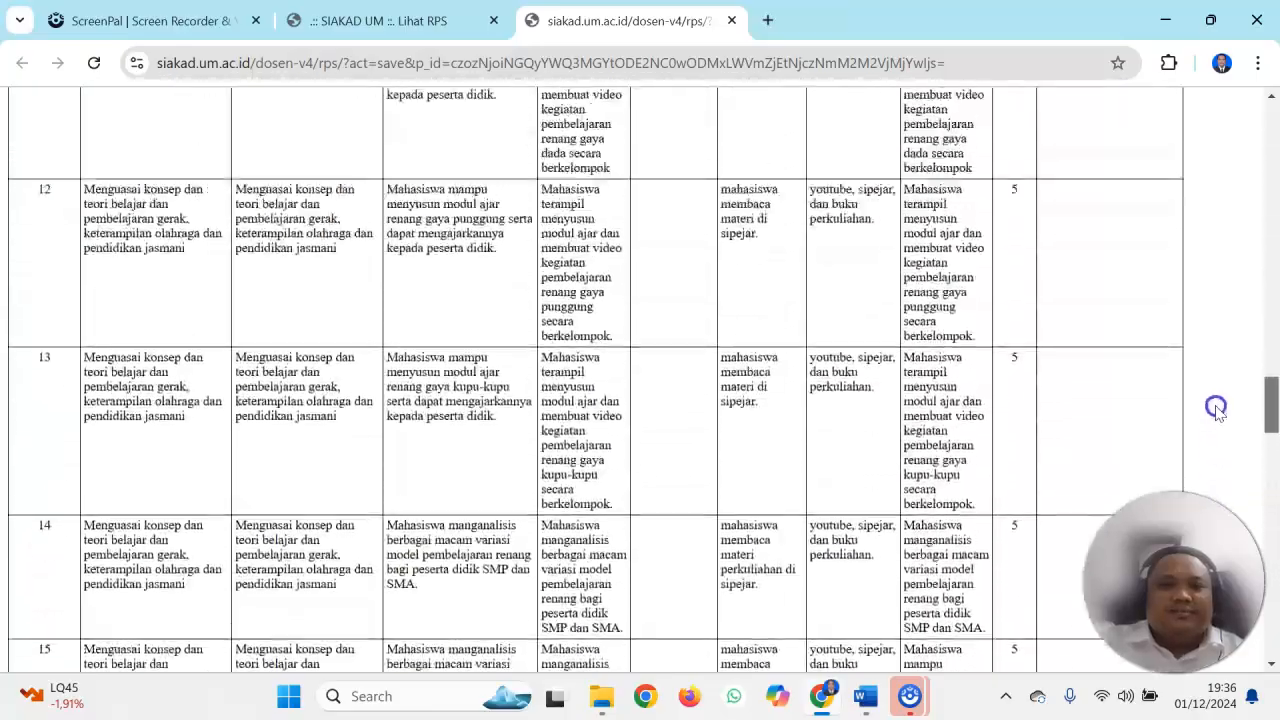
scroll(1219, 415, "up", 15)
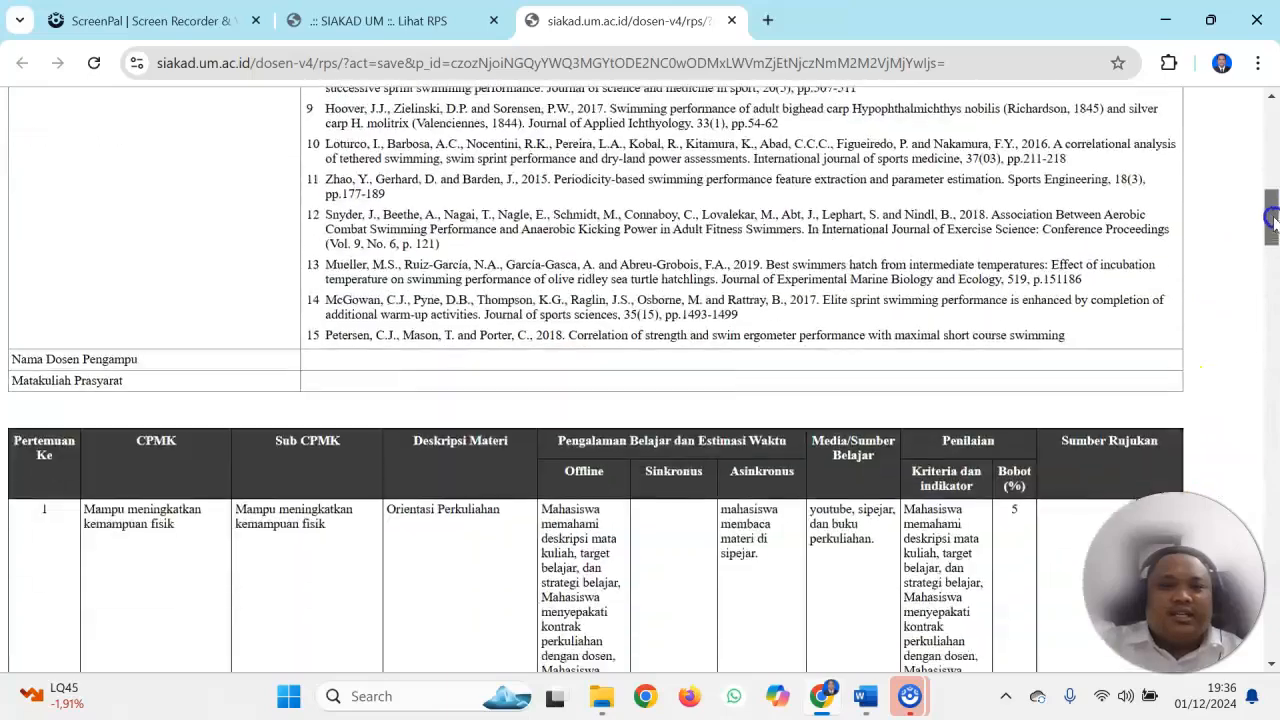
mouse_move(1272, 218)
left_mouse_down()
mouse_move(1270, 281)
mouse_move(1273, 199)
left_mouse_up()
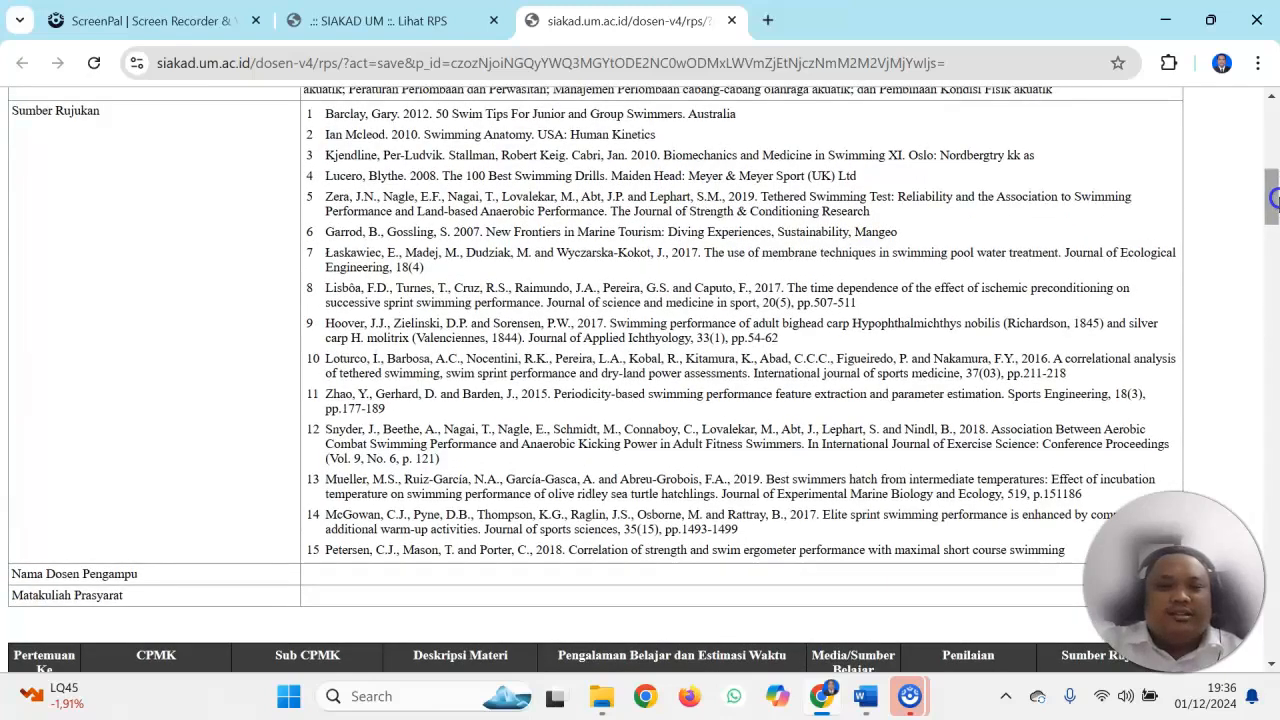
left_click_drag(1275, 199, 1273, 130)
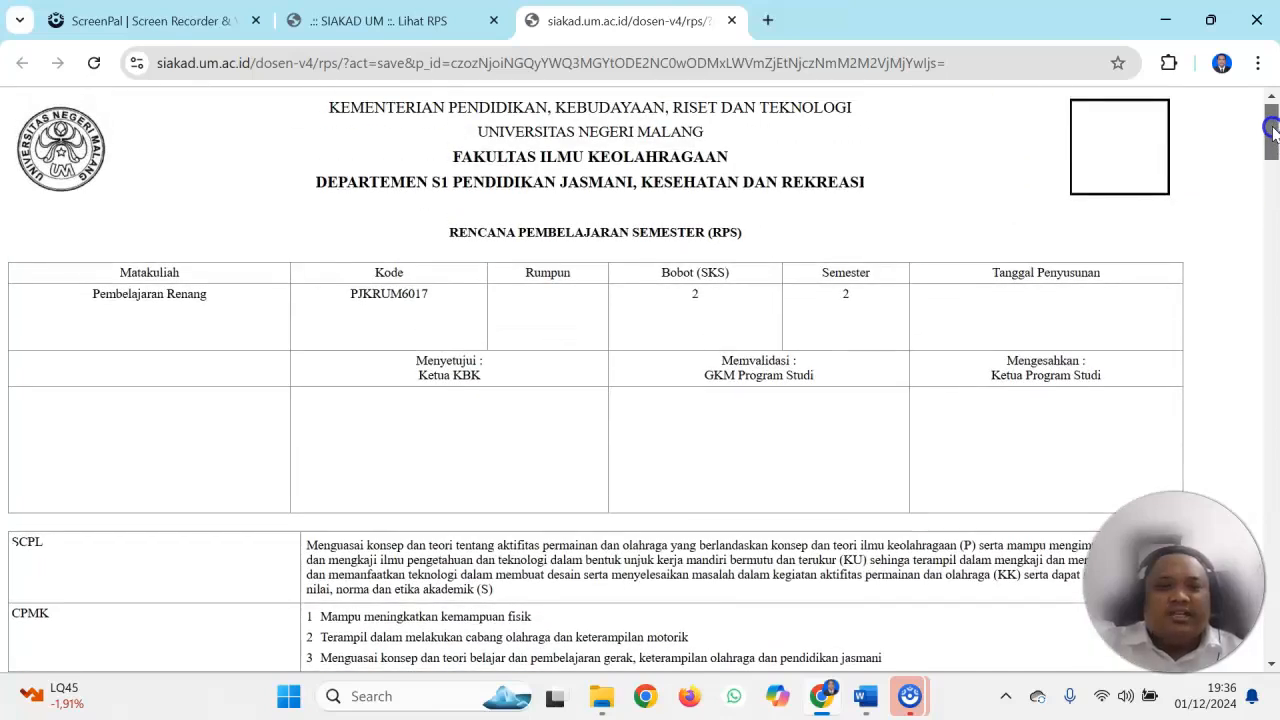